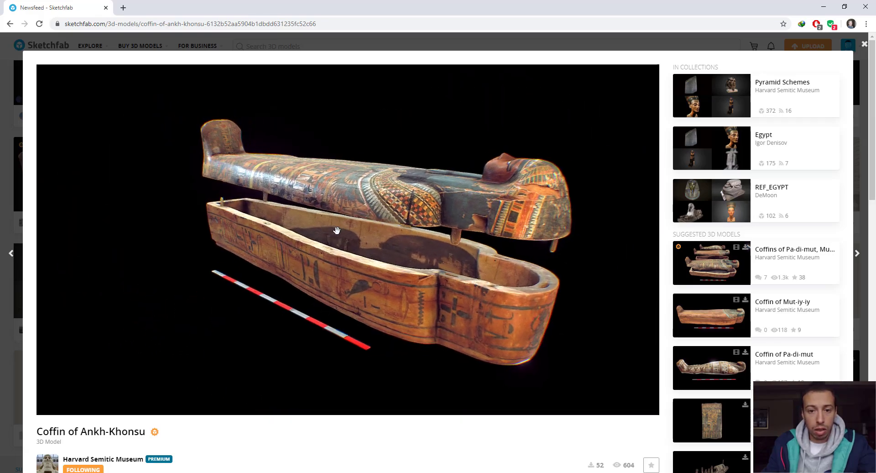
Examine the Coffin of Ankh-Khonsu 3D model from several sides and inspect the painted lid up close.
left_click_drag(384, 208, 432, 202)
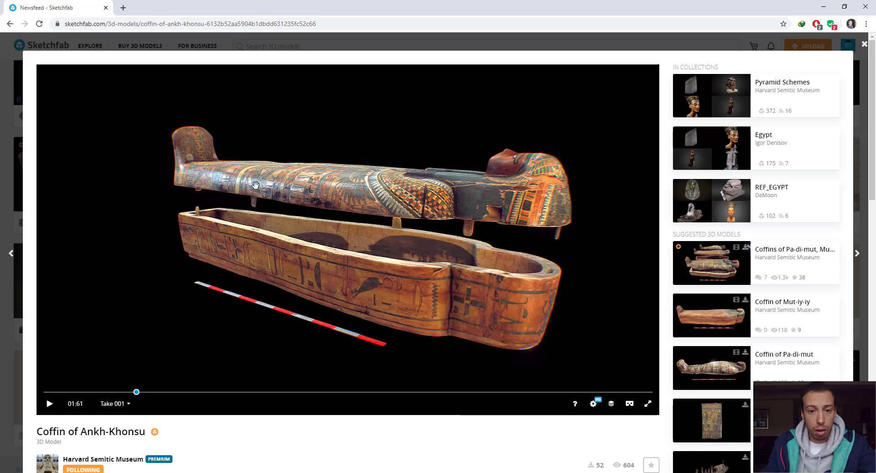
scroll(255, 184, "up", 5)
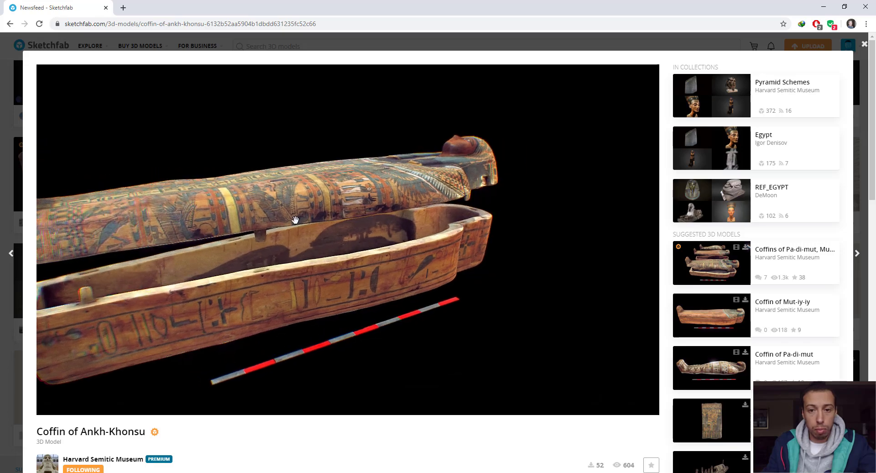
mouse_move(296, 220)
left_mouse_down()
mouse_move(249, 221)
mouse_move(323, 229)
mouse_move(340, 143)
mouse_move(391, 150)
left_mouse_up()
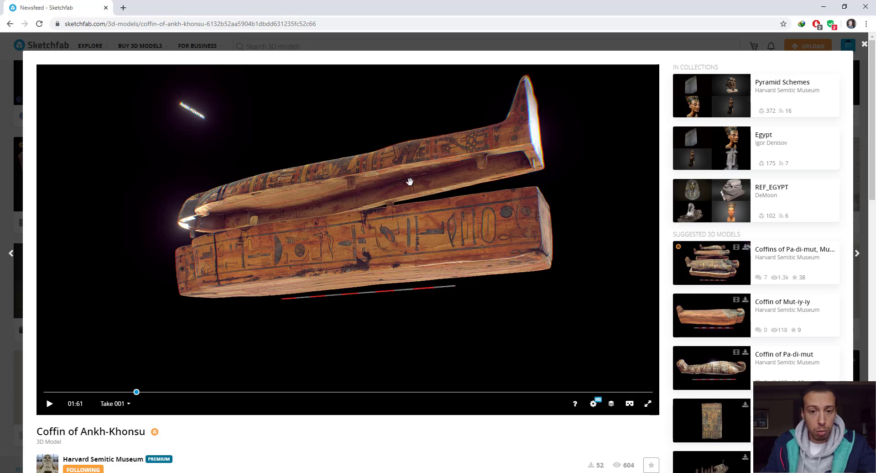
left_click_drag(410, 207, 402, 179)
left_click_drag(444, 210, 396, 211)
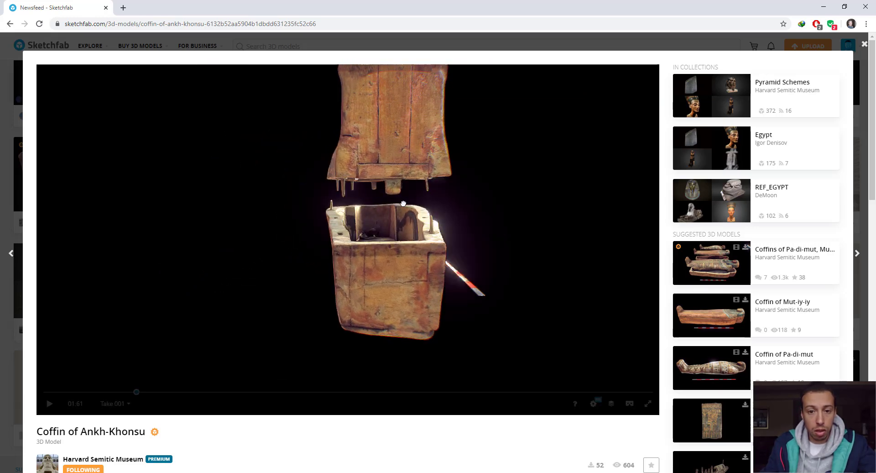
mouse_move(475, 208)
left_mouse_down()
mouse_move(440, 211)
mouse_move(413, 252)
mouse_move(387, 272)
mouse_move(355, 279)
mouse_move(400, 273)
mouse_move(354, 276)
mouse_move(332, 256)
left_mouse_up()
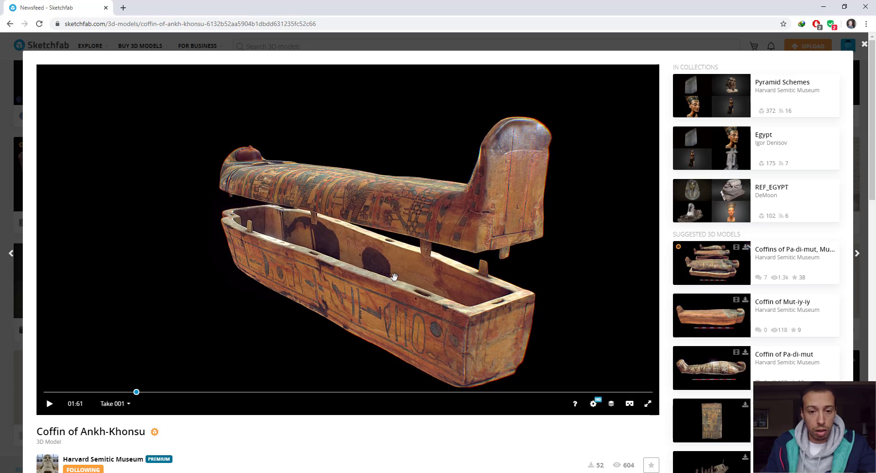
mouse_move(390, 282)
left_mouse_down()
mouse_move(367, 264)
mouse_move(368, 280)
mouse_move(381, 281)
mouse_move(432, 254)
mouse_move(411, 266)
mouse_move(334, 227)
mouse_move(366, 241)
mouse_move(366, 255)
left_mouse_up()
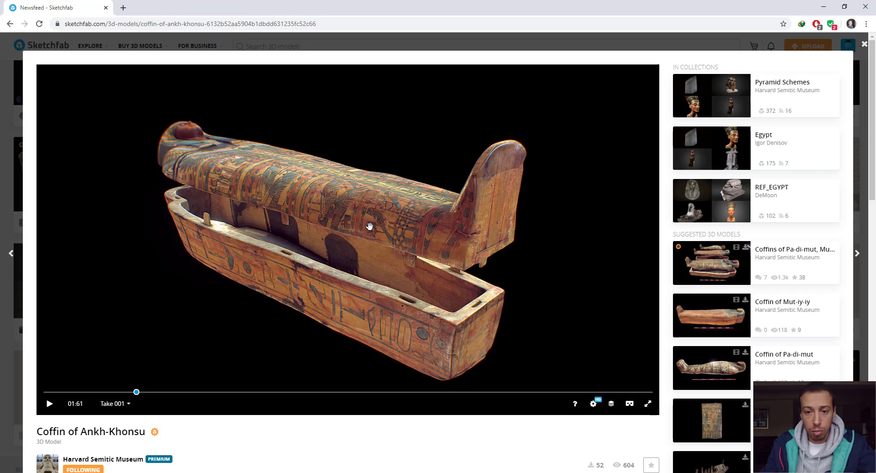
mouse_move(398, 236)
left_mouse_down()
mouse_move(333, 239)
mouse_move(345, 218)
left_mouse_up()
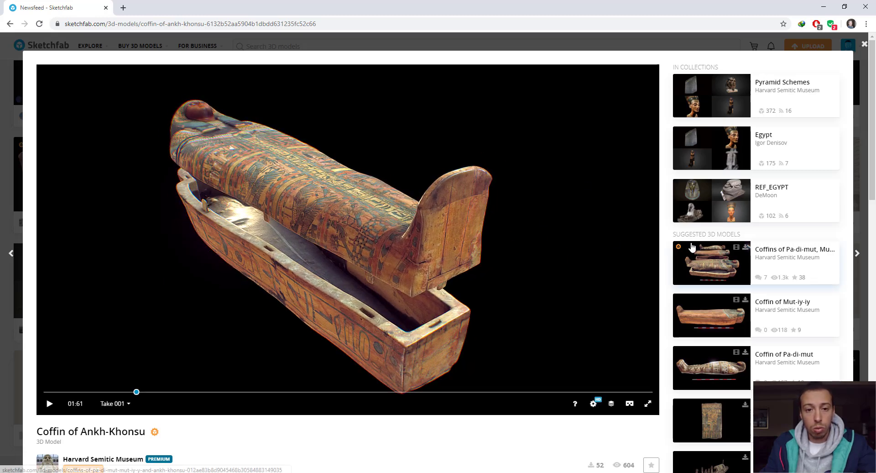
mouse_move(615, 237)
left_mouse_down()
mouse_move(514, 242)
mouse_move(455, 225)
left_mouse_up()
scroll(456, 225, "up", 6)
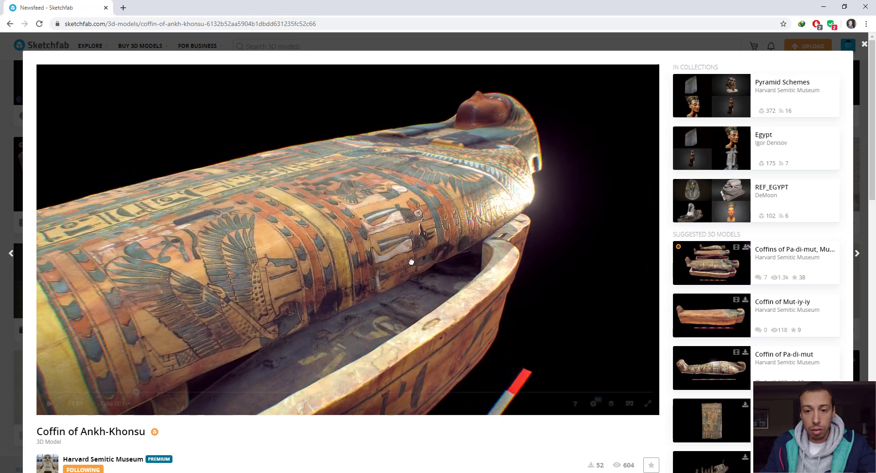
left_click_drag(483, 244, 400, 247, "alt")
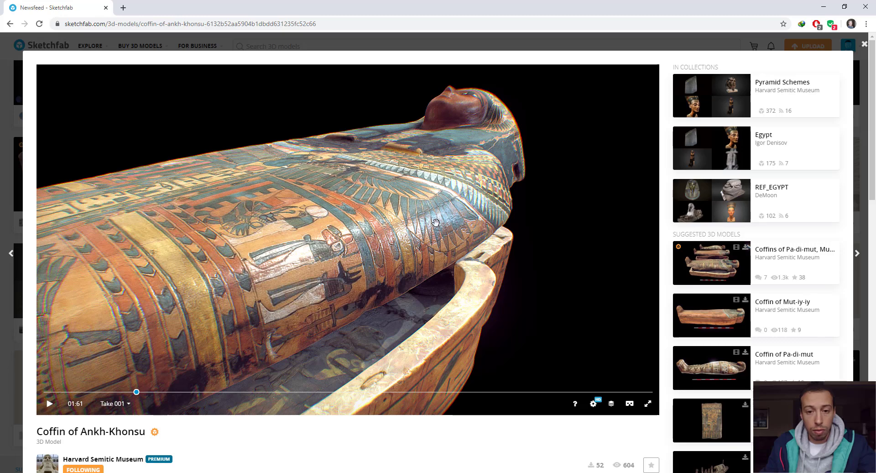
scroll(392, 225, "down", 2)
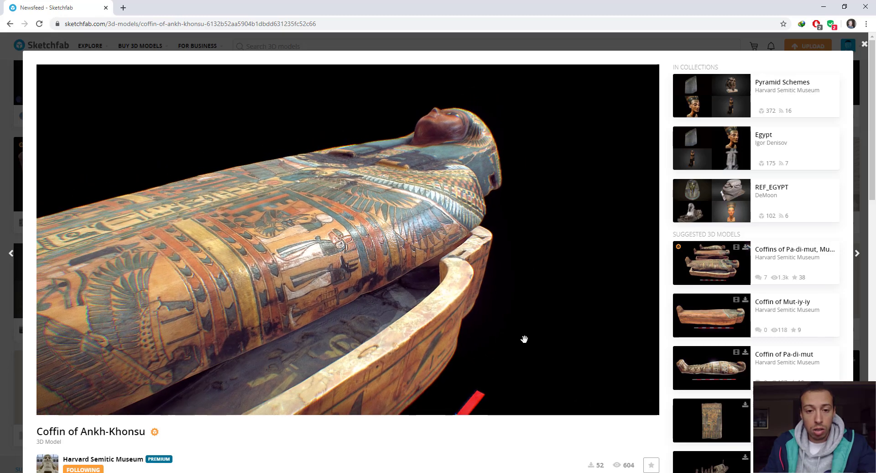
Open the Model Inspector and view the coffin's Roughness channel.
left_click(611, 405)
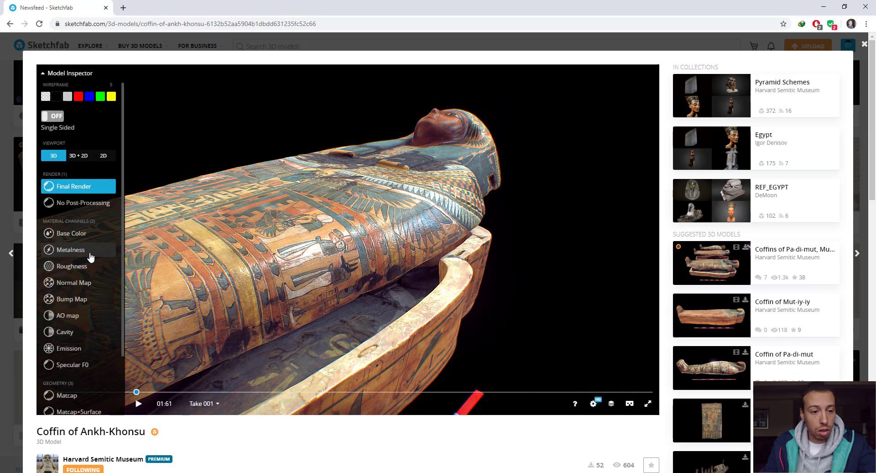
left_click(79, 266)
left_click_drag(414, 238, 418, 242)
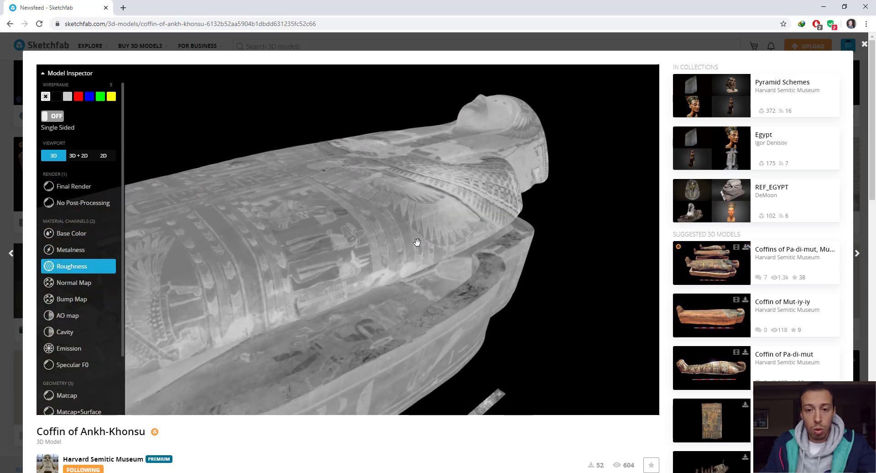
View the coffin's Normal Map channel, followed by the AO map around the gap between lid and base.
left_click(92, 282)
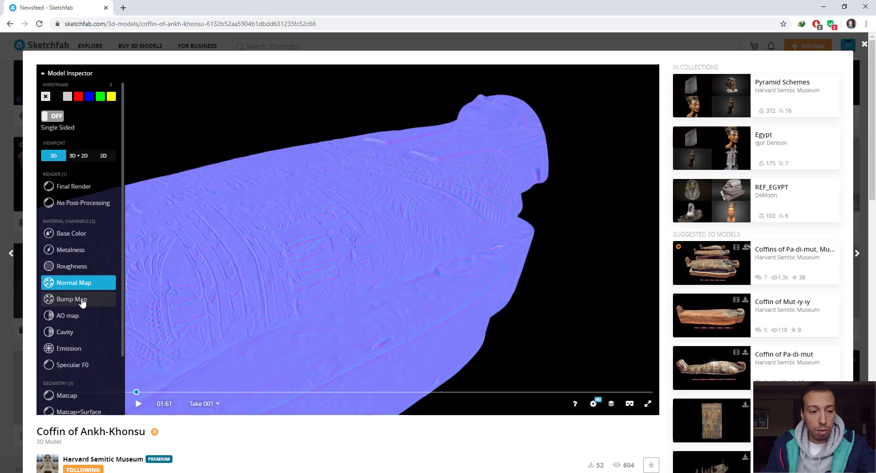
left_click(74, 316)
left_click_drag(425, 266, 284, 324)
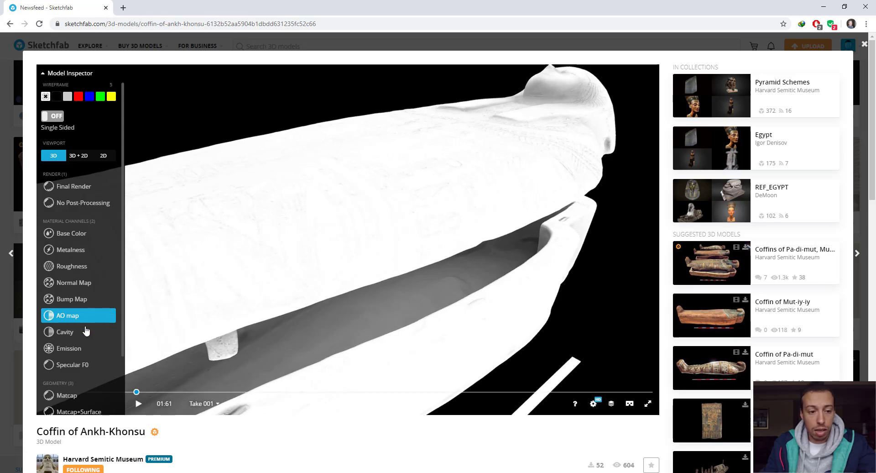
Inspect the Cavity channel up close on the lid and show the Specular F0 channel.
left_click(68, 332)
scroll(395, 250, "up", 6)
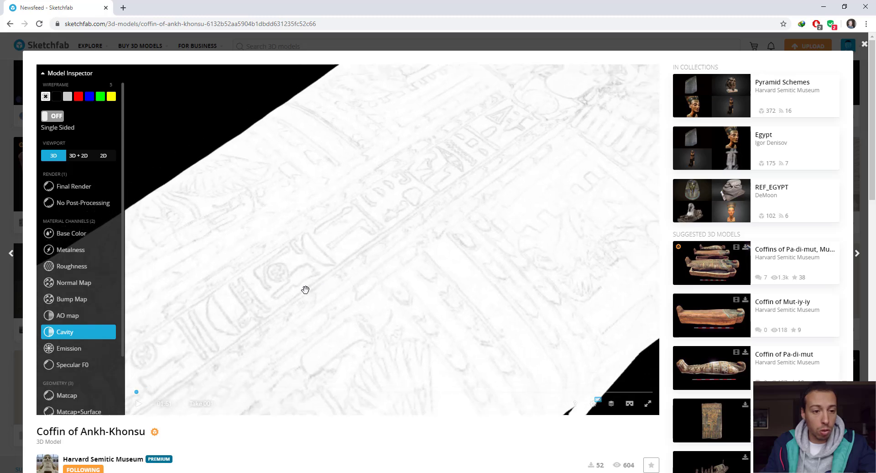
scroll(248, 318, "down", 5)
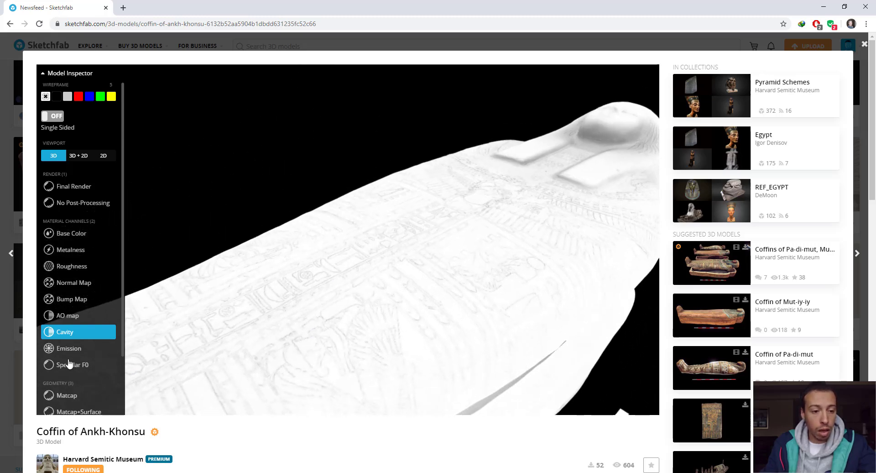
left_click(69, 365)
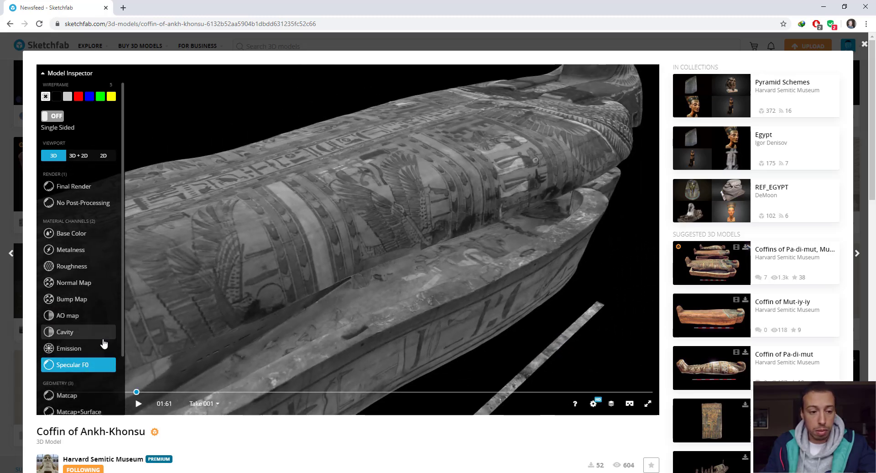
Show the coffin's bare geometry with Matcap shading and inspect the lid from different angles.
scroll(87, 333, "down", 2)
left_click(81, 343)
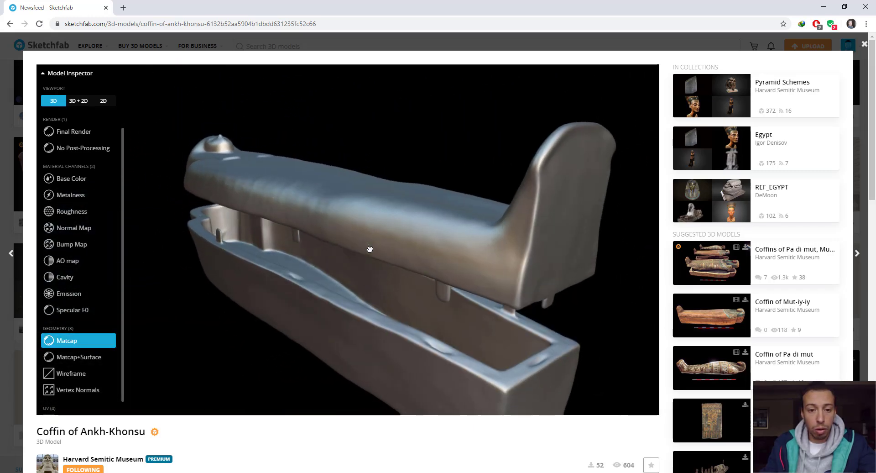
left_click_drag(383, 182, 287, 220)
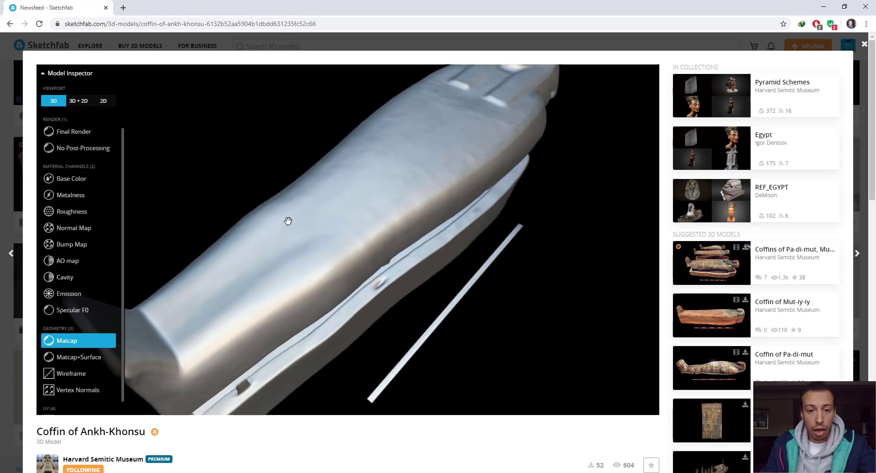
scroll(411, 221, "up", 3)
left_click_drag(449, 228, 456, 211)
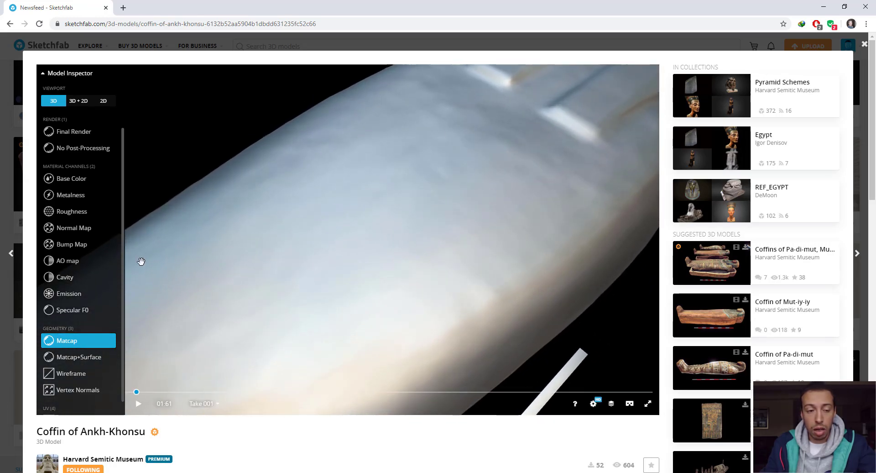
Compare the lid's Normal Map channel with its Matcap+Surface shading.
left_click(75, 228)
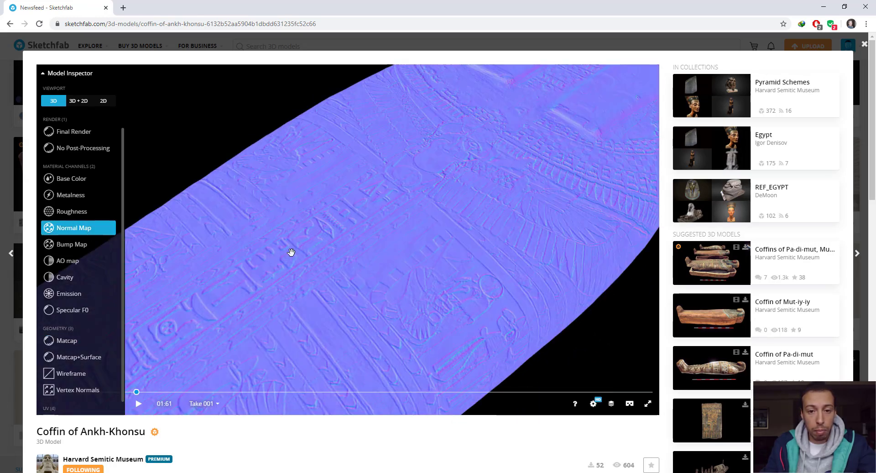
left_click(70, 357)
left_click_drag(360, 250, 434, 236)
scroll(426, 236, "down", 3)
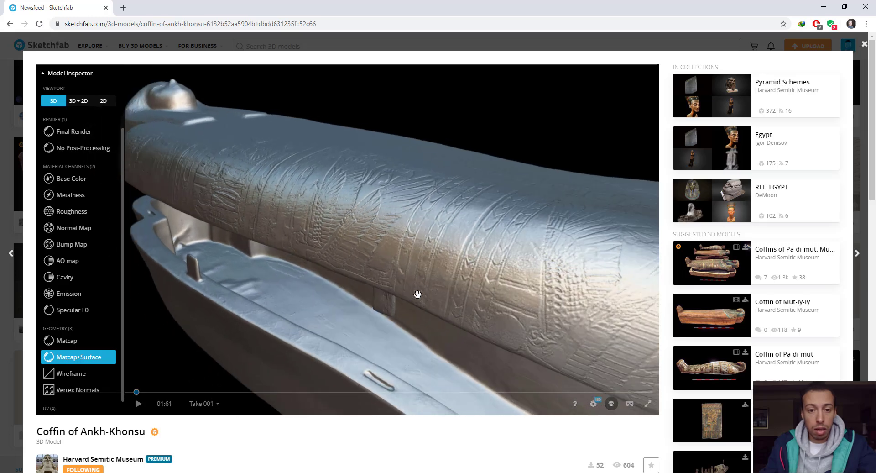
Check the model's triangle and vertex counts in the details below the 3D viewer.
scroll(55, 425, "down", 1)
scroll(61, 424, "down", 2)
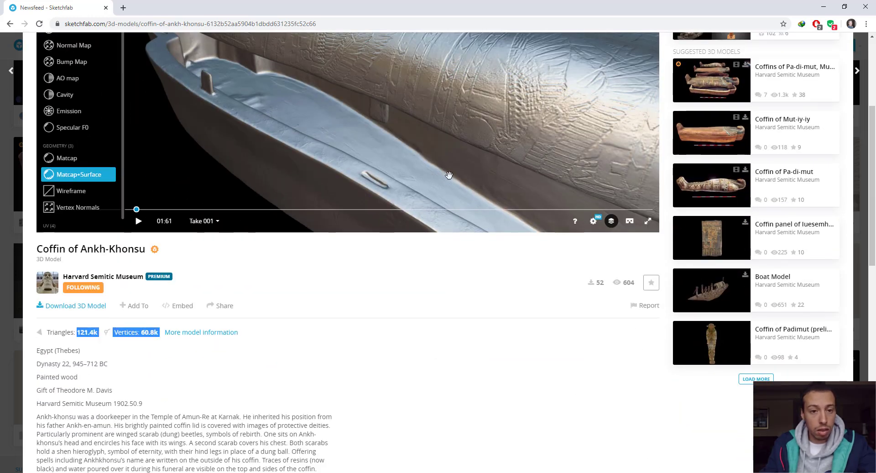
scroll(403, 113, "up", 3)
Examine the relief on the lid up close in Matcap+Surface shading, ending with a view of the whole coffin.
scroll(413, 313, "up", 3)
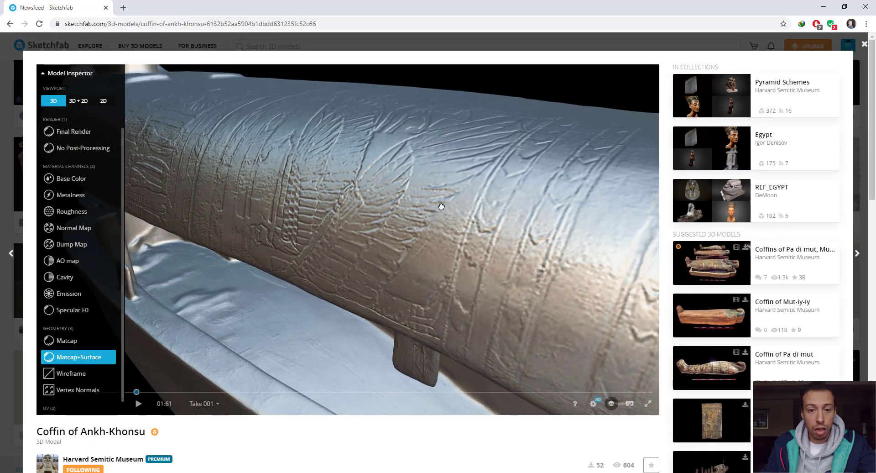
mouse_move(441, 203)
left_mouse_down()
mouse_move(391, 239)
mouse_move(436, 213)
mouse_move(415, 229)
mouse_move(388, 286)
mouse_move(442, 207)
mouse_move(428, 227)
mouse_move(393, 213)
mouse_move(378, 240)
mouse_move(387, 256)
mouse_move(347, 266)
mouse_move(383, 266)
mouse_move(383, 231)
mouse_move(341, 262)
mouse_move(406, 231)
mouse_move(348, 260)
mouse_move(421, 240)
mouse_move(391, 266)
mouse_move(347, 256)
left_mouse_up()
scroll(413, 218, "down", 4)
Switch the model back to Final Render and close the Model Inspector.
scroll(80, 197, "up", 2)
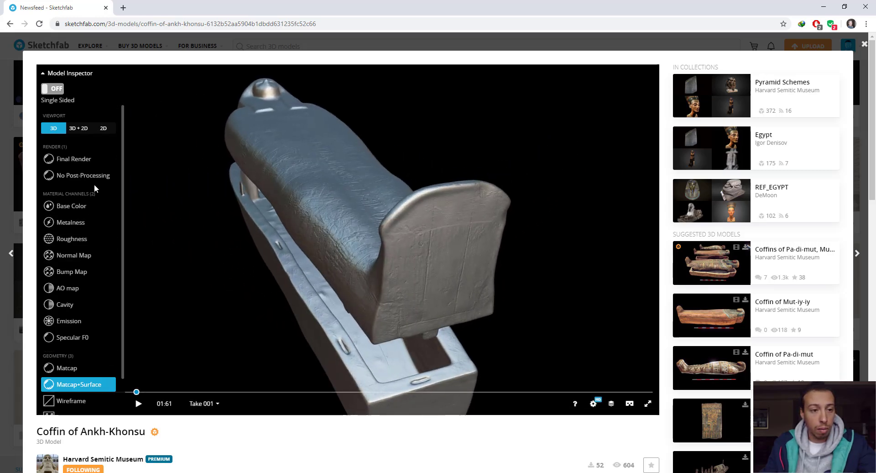
left_click(76, 196)
mouse_move(495, 299)
left_mouse_down()
mouse_move(438, 297)
mouse_move(372, 322)
mouse_move(349, 361)
left_mouse_up()
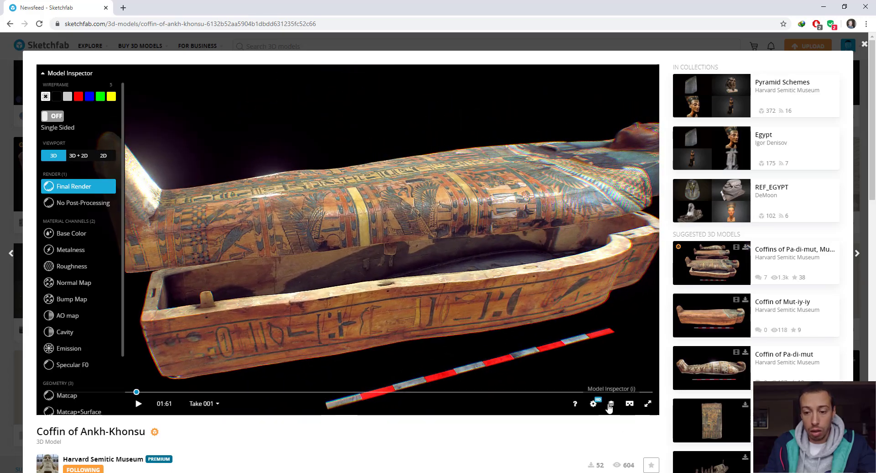
left_click(611, 404)
Examine the fully rendered coffin, from the face and chest decoration to the painted side panels and foot end.
left_click_drag(446, 287, 447, 306)
left_click_drag(505, 288, 388, 275)
scroll(335, 284, "up", 4)
left_click_drag(335, 284, 503, 169)
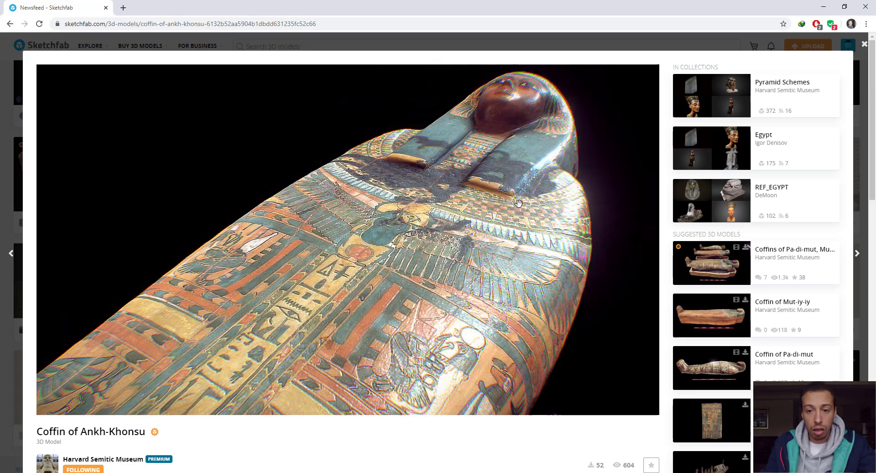
left_click_drag(519, 203, 417, 244)
left_click_drag(434, 154, 146, 209)
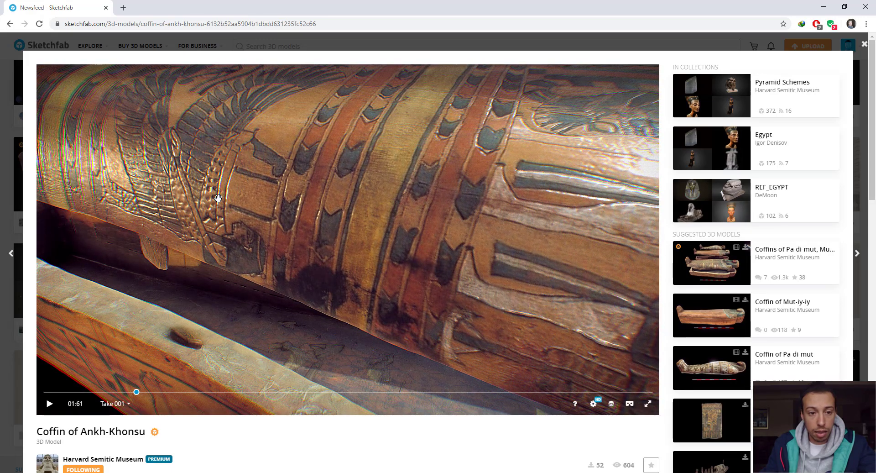
left_click_drag(219, 196, 496, 299)
scroll(496, 296, "down", 3)
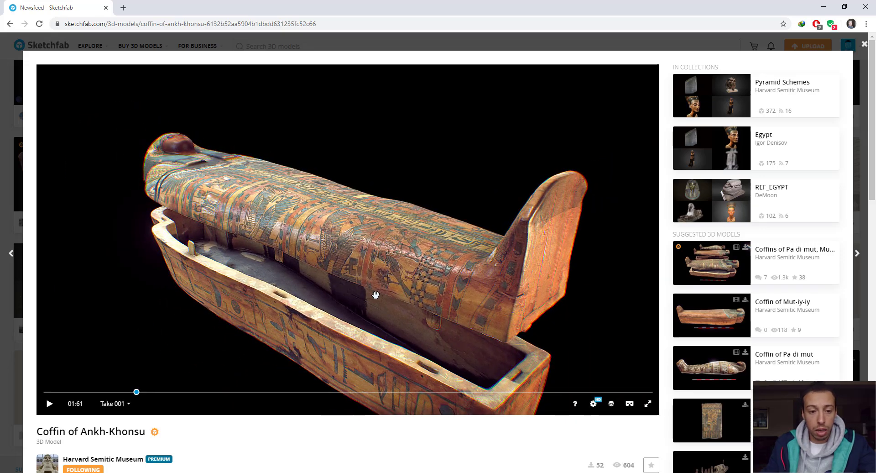
left_click_drag(375, 294, 372, 260)
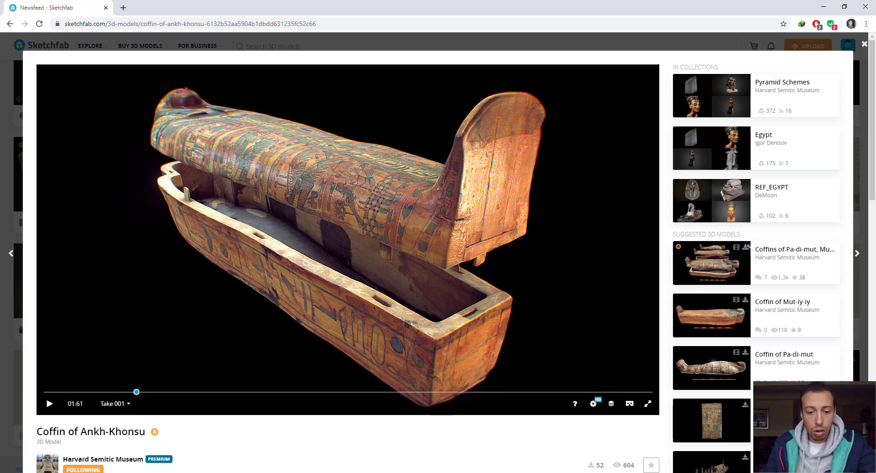
Switch to File Explorer, browse the photos in the Ankh-khonsu TOP EXTERIOR Photogrammetry Images folder, and go up to its parent folder.
mouse_move(266, 466)
left_click(217, 444)
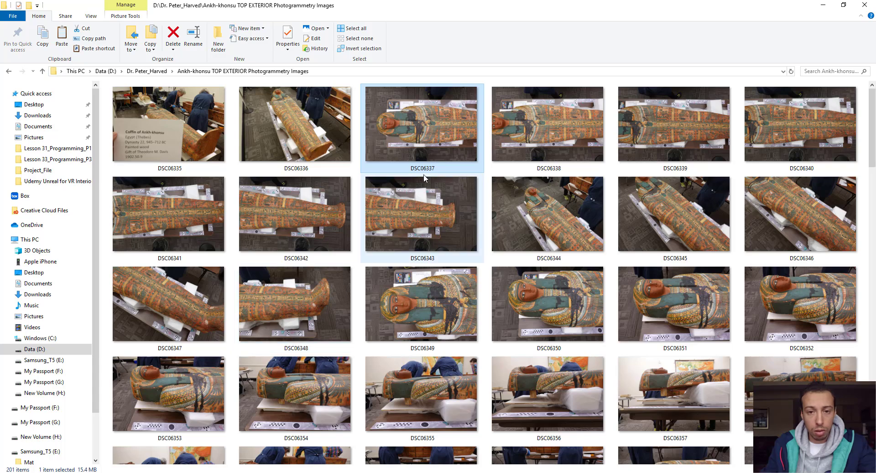
scroll(383, 185, "down", 10)
scroll(484, 240, "up", 10)
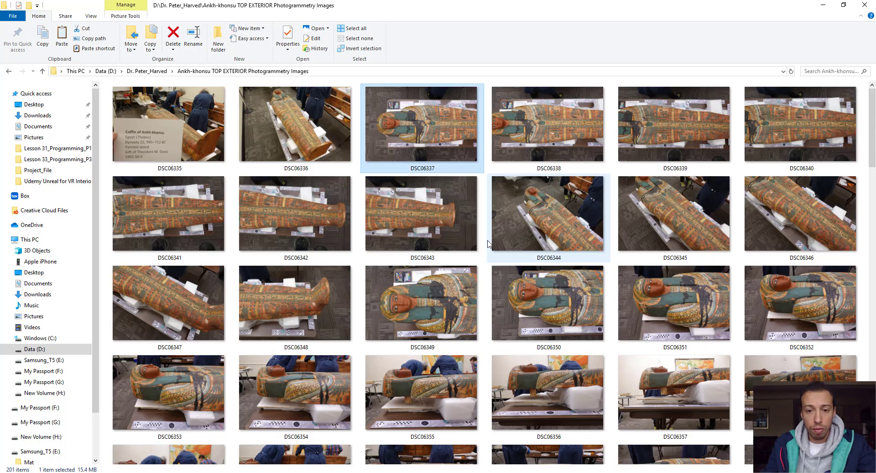
scroll(371, 222, "down", 3)
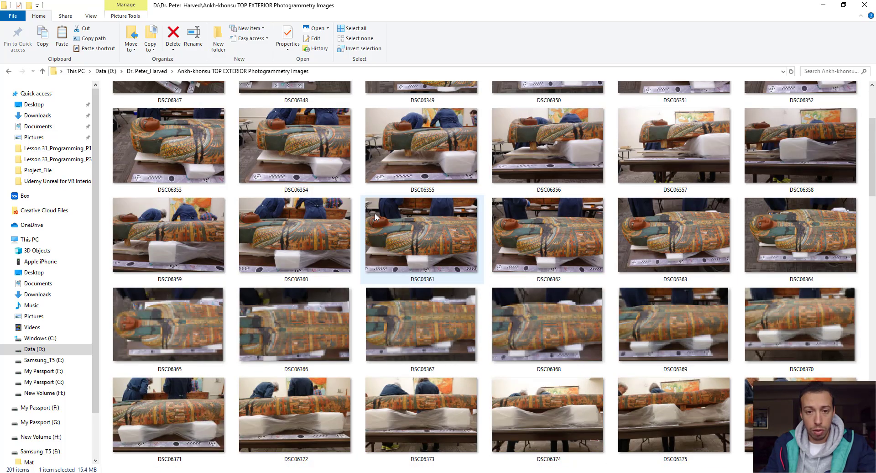
scroll(399, 219, "up", 3)
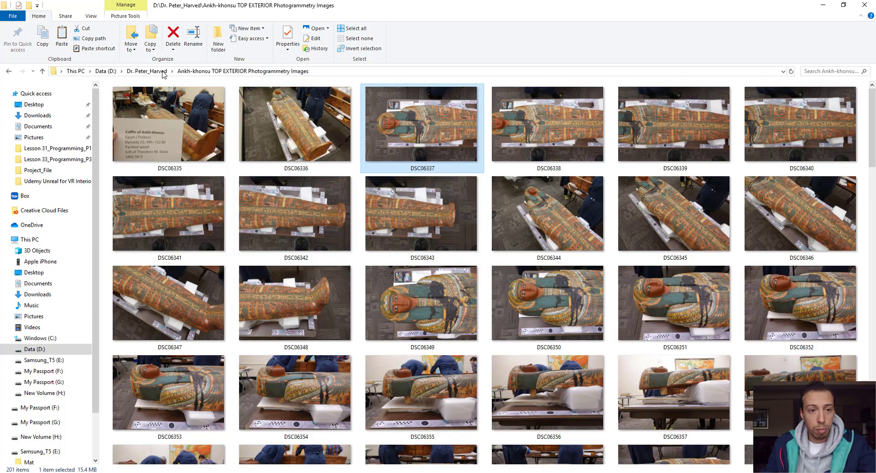
left_click(147, 71)
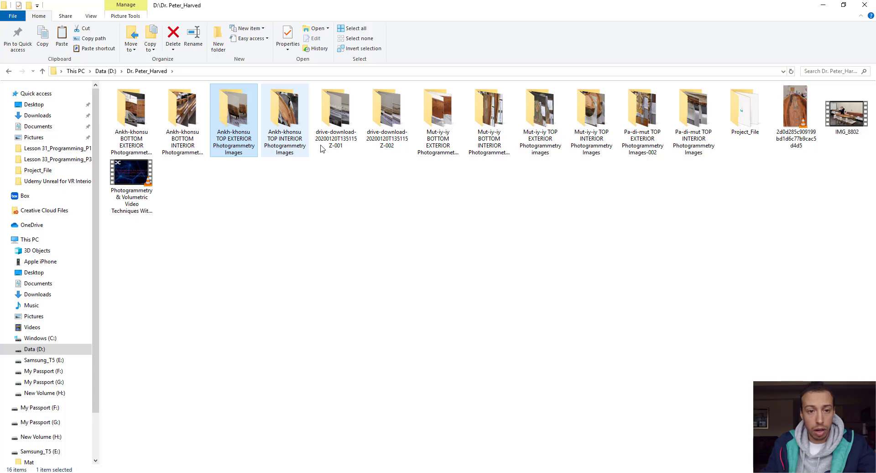
Open the Ankh-khonsu TOP EXTERIOR Photogrammetry Images folder and select the photos from DSC06337 through DSC06534.
double_click(244, 136)
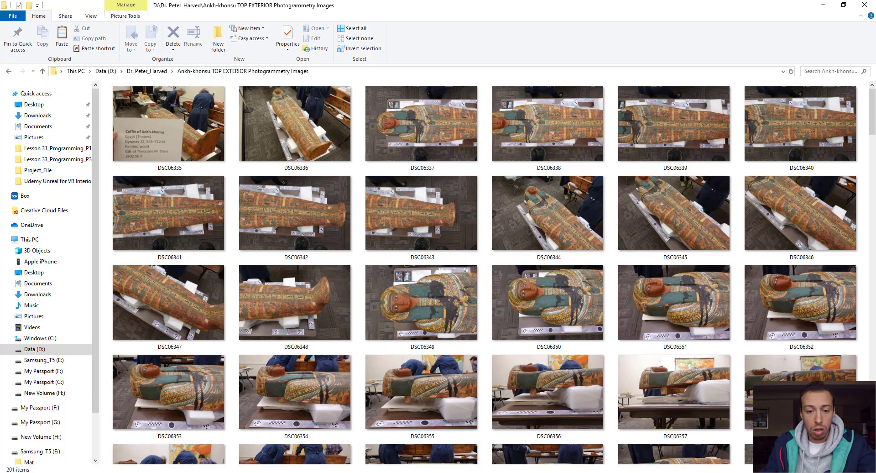
key("alt+Tab")
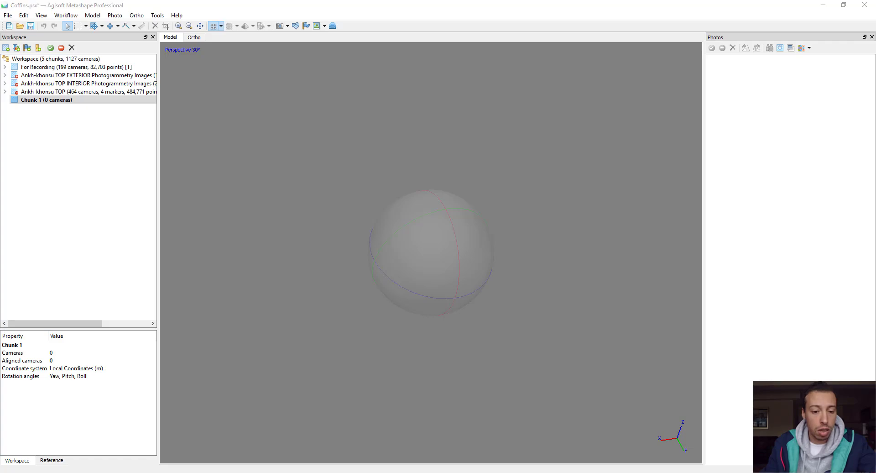
key("alt+Tab")
scroll(470, 187, "down", 3)
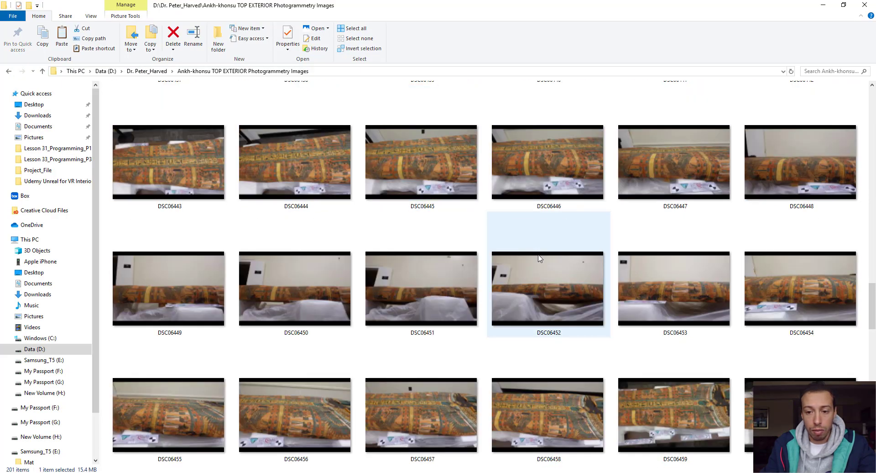
scroll(540, 258, "down", 10)
left_click(315, 401, "shift")
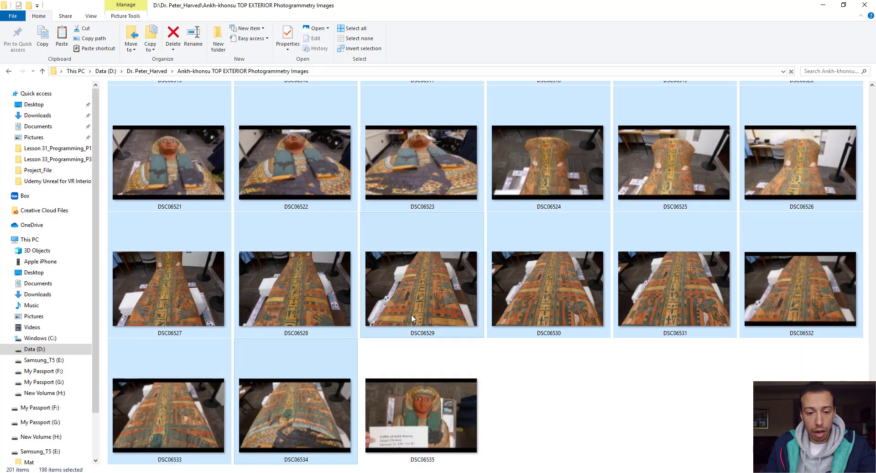
Add the selected coffin photos to the empty Chunk 1 in Agisoft Metashape.
scroll(370, 270, "up", 10)
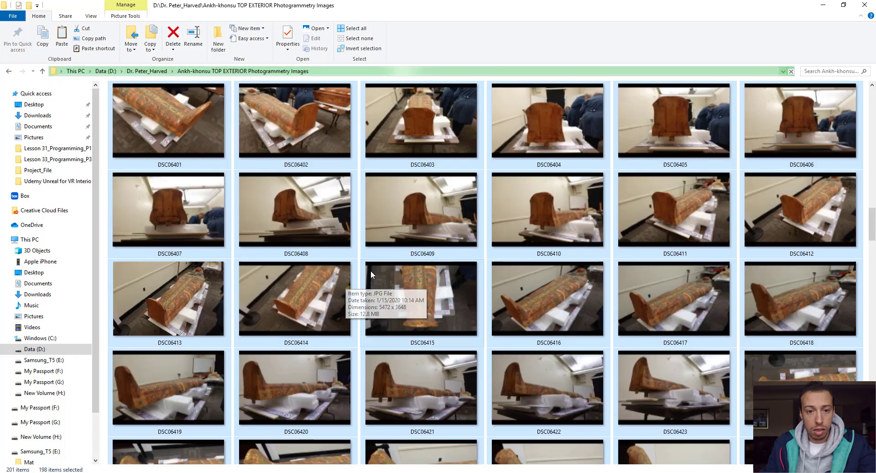
scroll(371, 270, "up", 10)
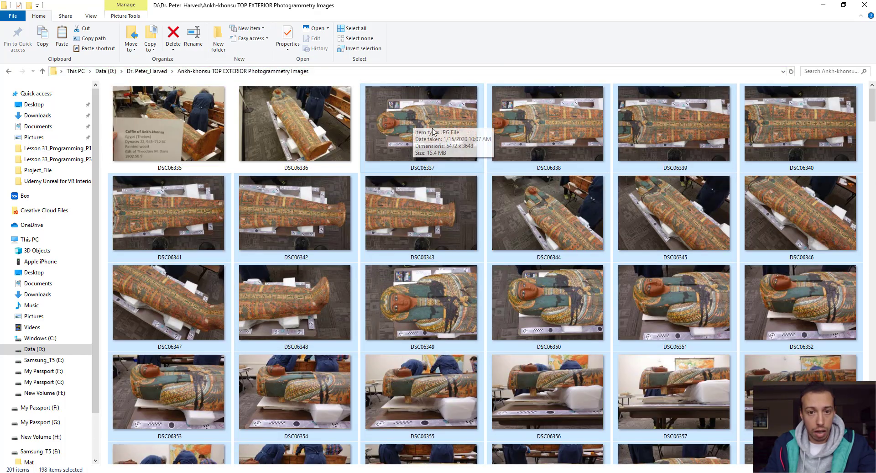
left_click_drag(501, 256, 393, 470)
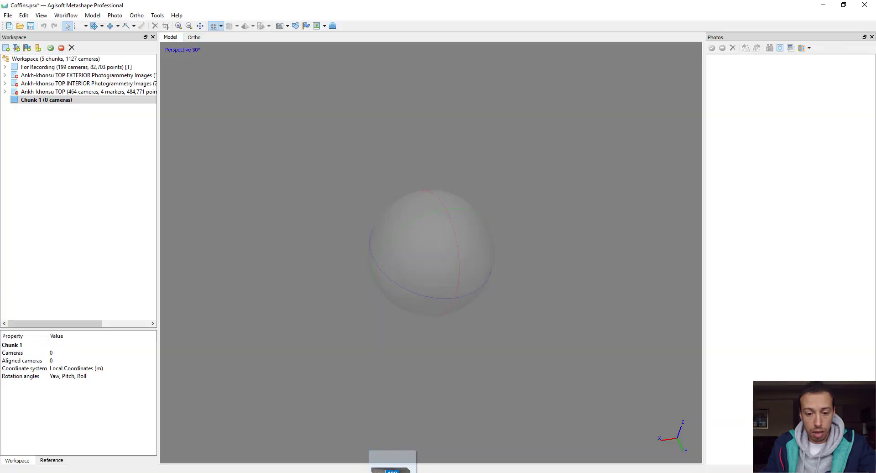
left_click_drag(66, 131, 65, 99)
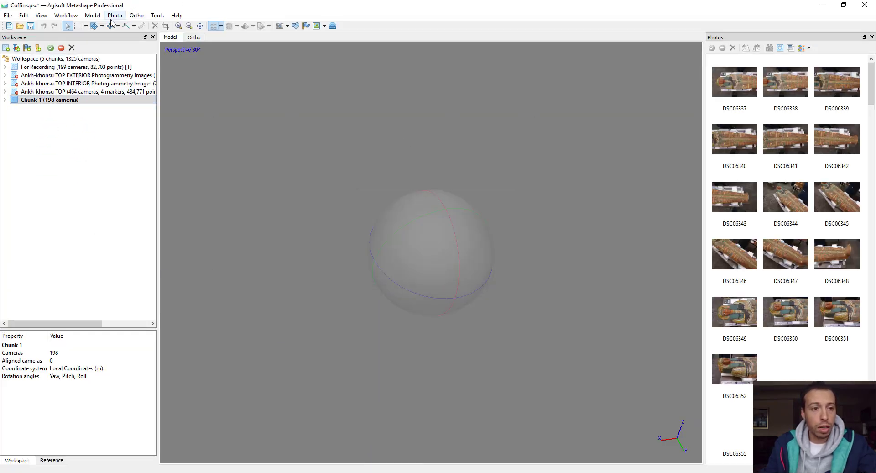
left_click(65, 16)
left_click(80, 51)
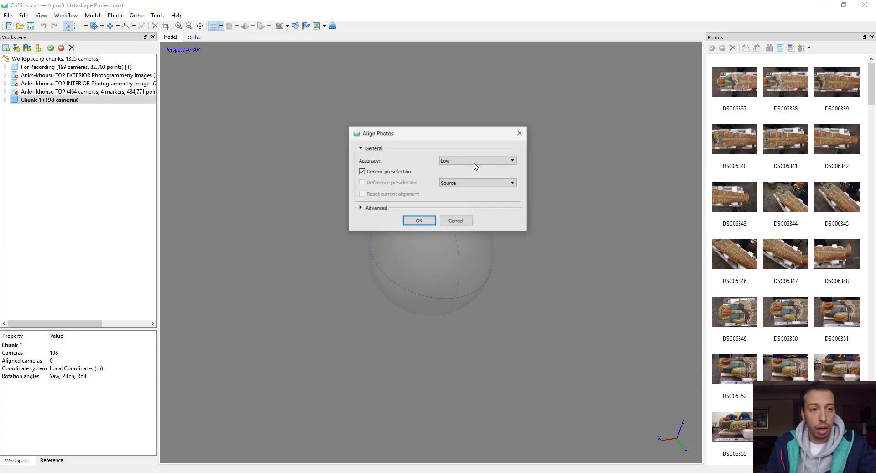
left_click(361, 208)
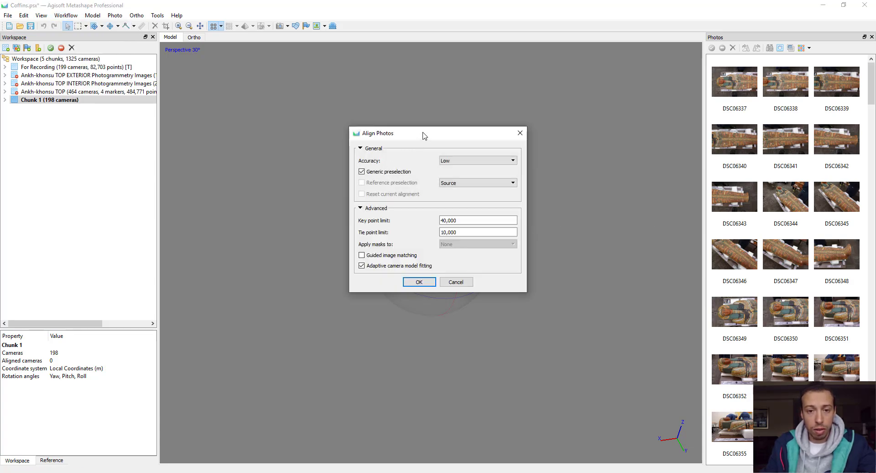
left_click_drag(425, 135, 269, 89)
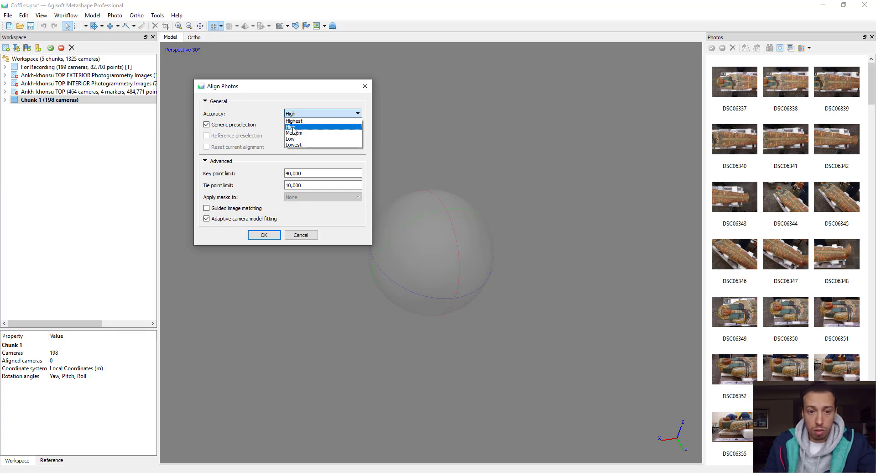
left_click(292, 128)
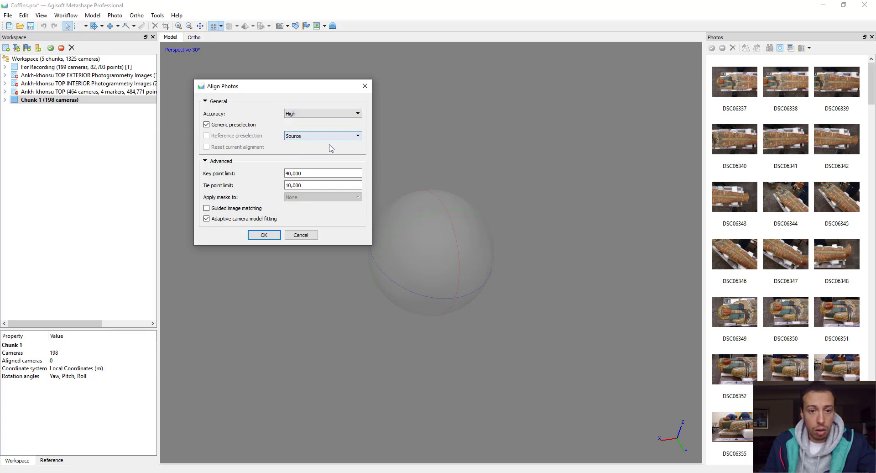
left_click_drag(317, 174, 283, 176)
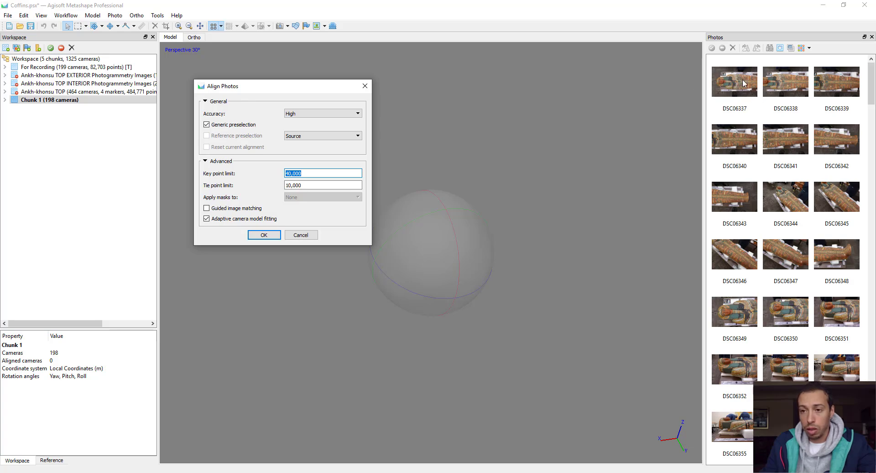
left_click_drag(302, 185, 293, 185)
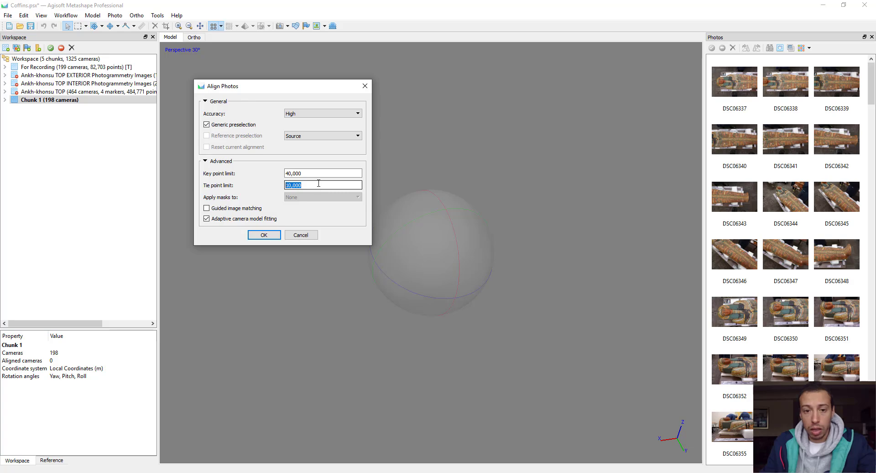
left_click_drag(300, 91, 407, 95)
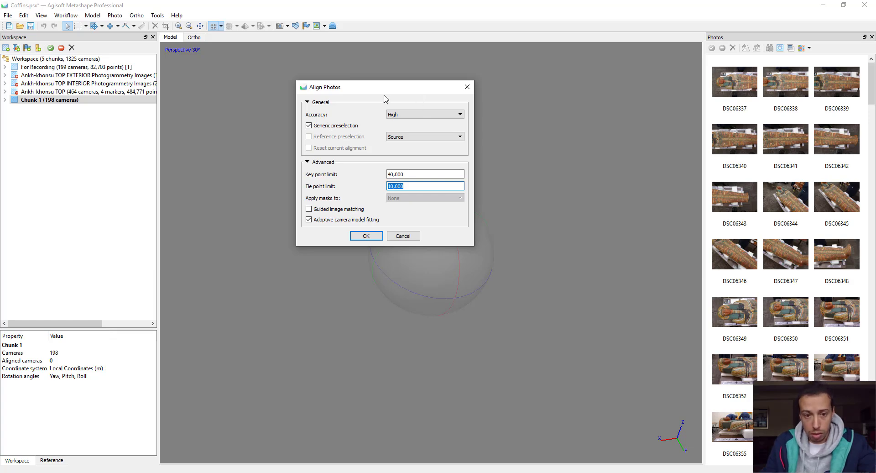
left_click_drag(338, 91, 284, 89)
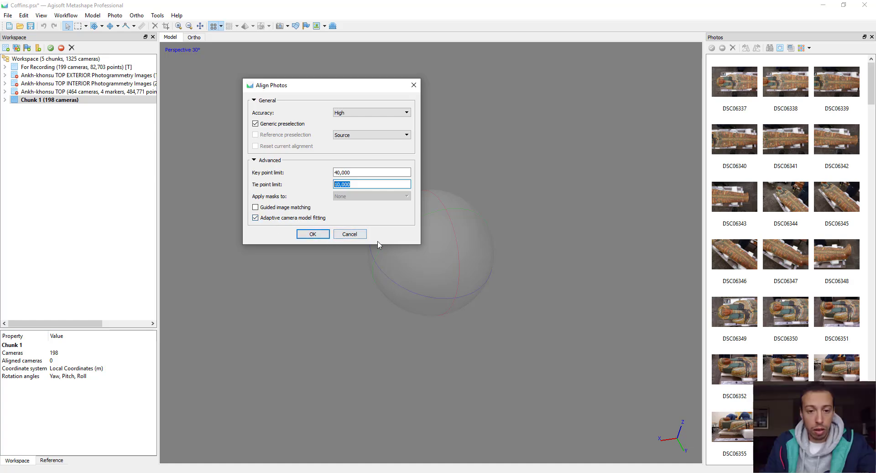
left_click(350, 234)
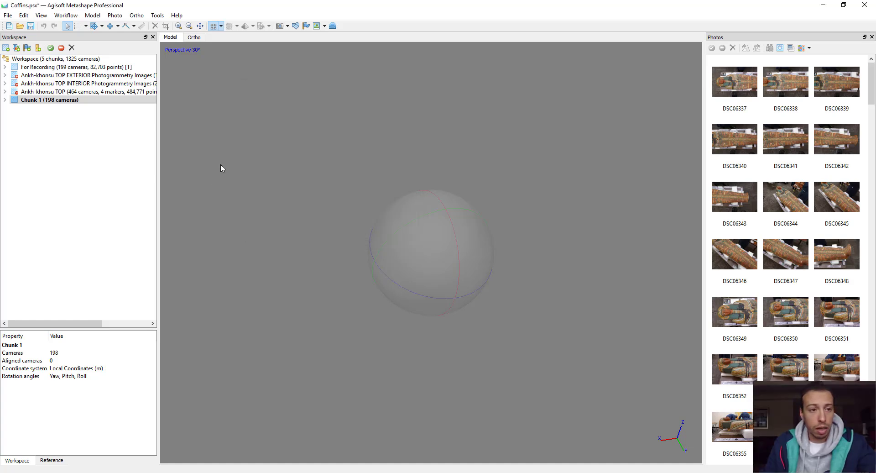
Activate the For Recording chunk and bring its aligned coffin point cloud into view.
left_click(52, 67)
double_click(53, 67)
left_click_drag(344, 201, 490, 279)
scroll(474, 274, "up", 6)
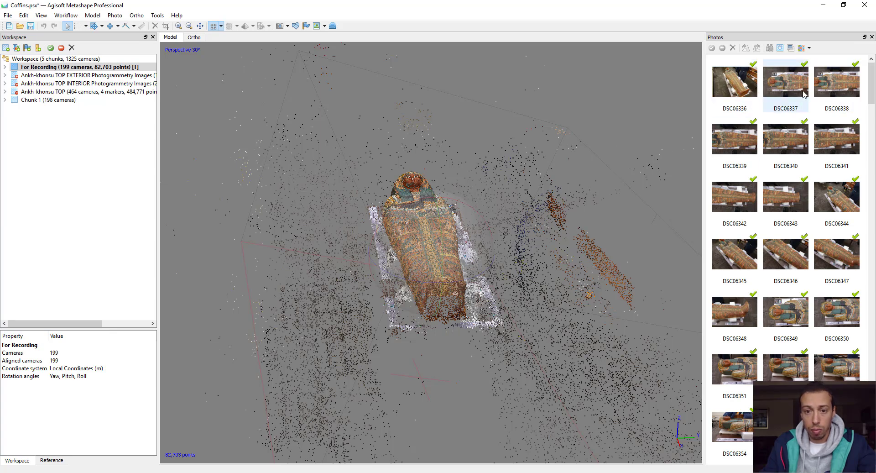
Inspect source photo DSC06337 at full size, close it, and examine the coffin's sparse point cloud from above.
double_click(785, 82)
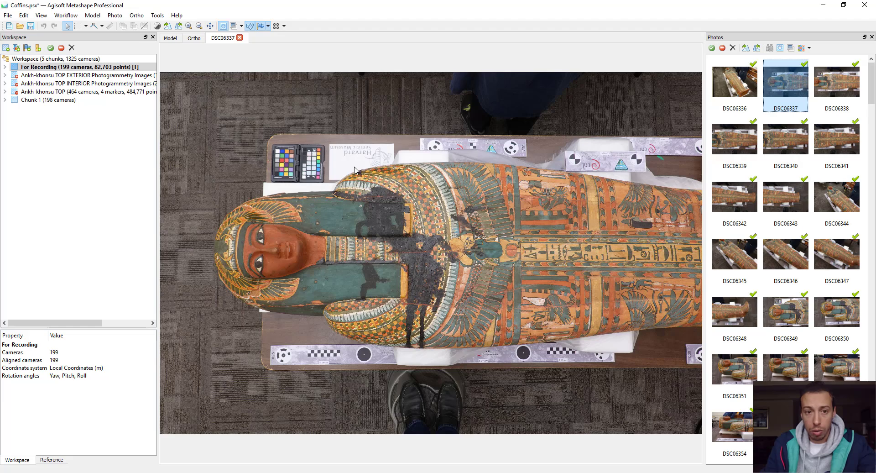
left_click(240, 38)
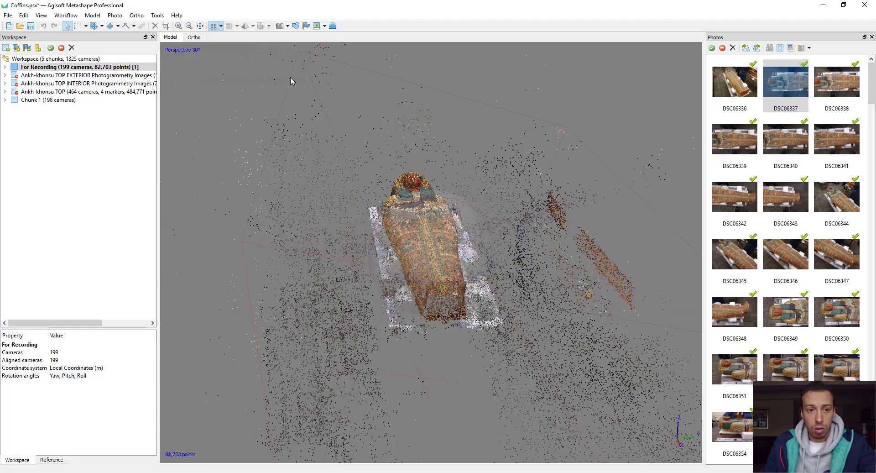
left_click_drag(445, 226, 569, 166)
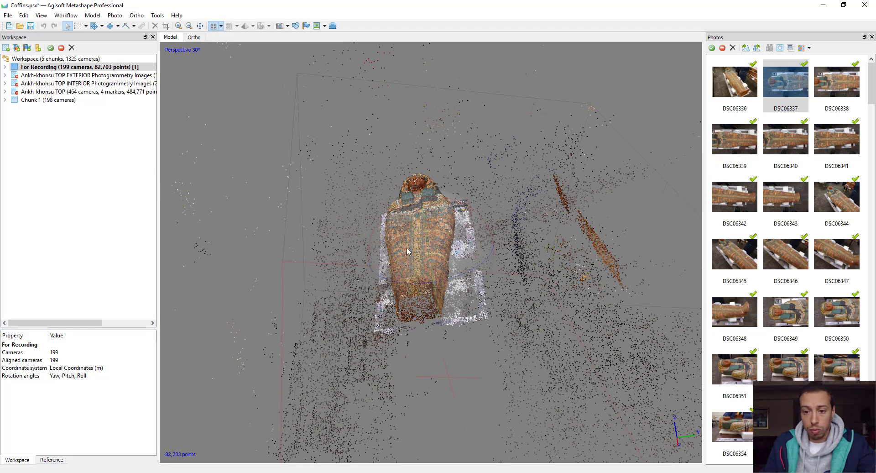
left_click_drag(430, 234, 579, 112)
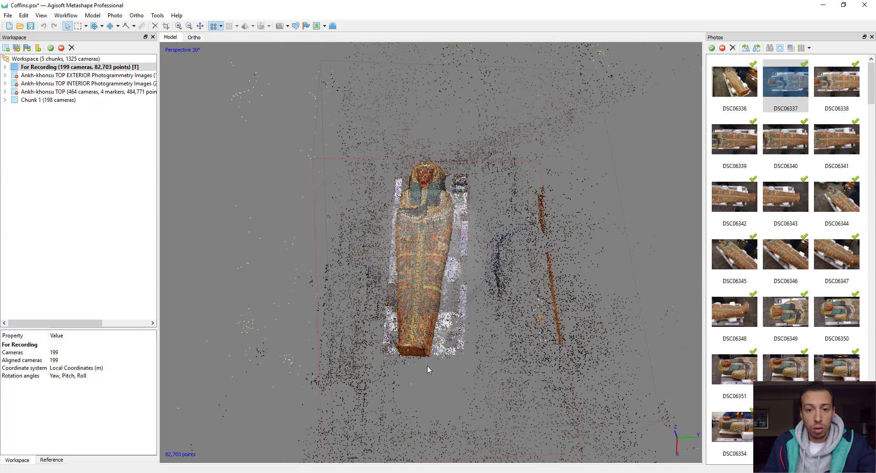
scroll(433, 277, "up", 4)
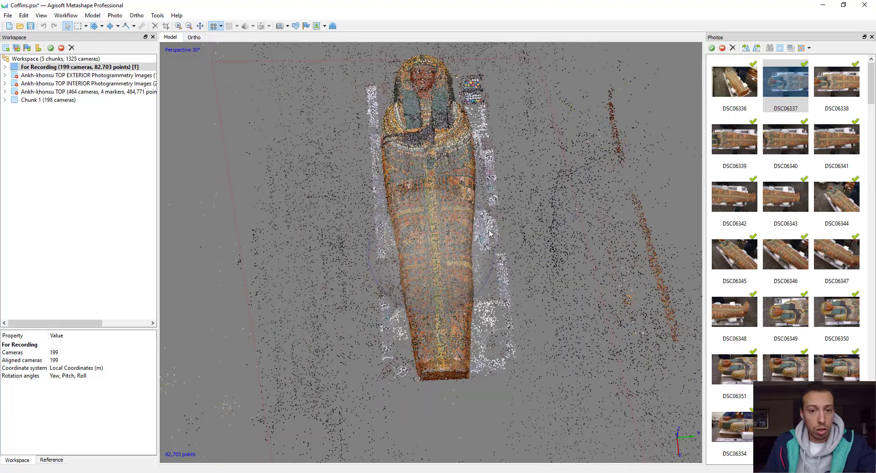
Show the camera positions around the coffin to inspect them, and hide them again.
left_click(280, 26)
left_click_drag(411, 237, 421, 293)
left_click(279, 26)
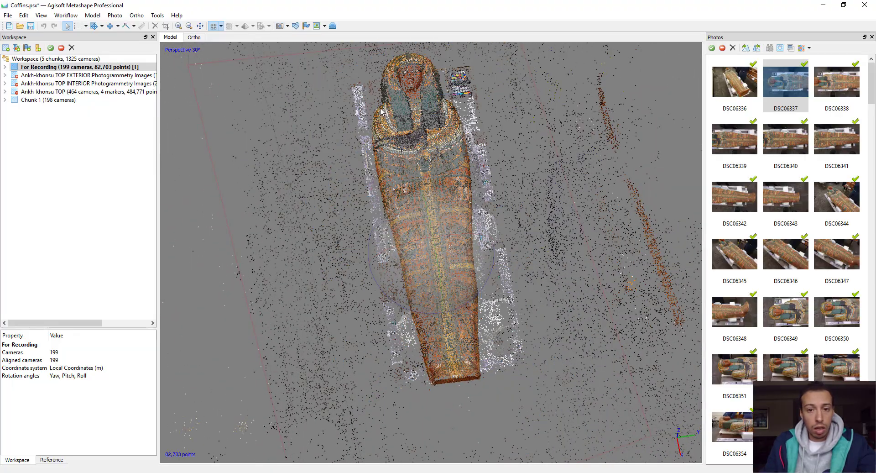
left_click_drag(381, 111, 397, 130)
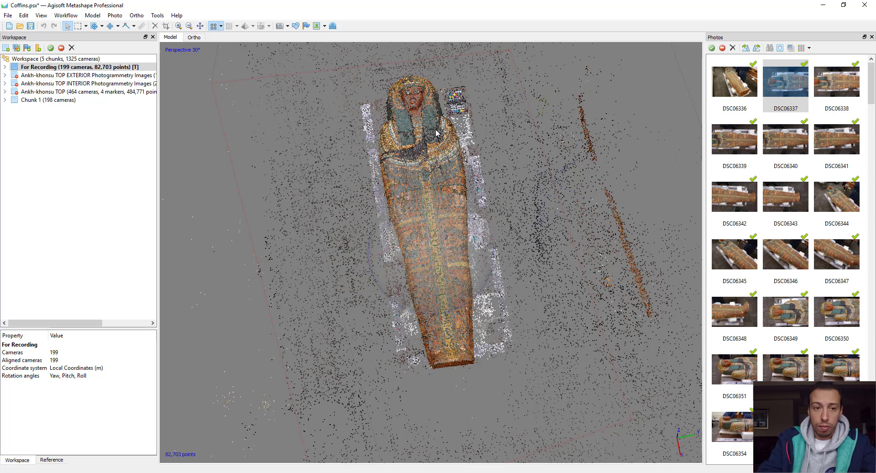
Change the model view to orthographic projection and look at the coffin from the top.
key("KP_5")
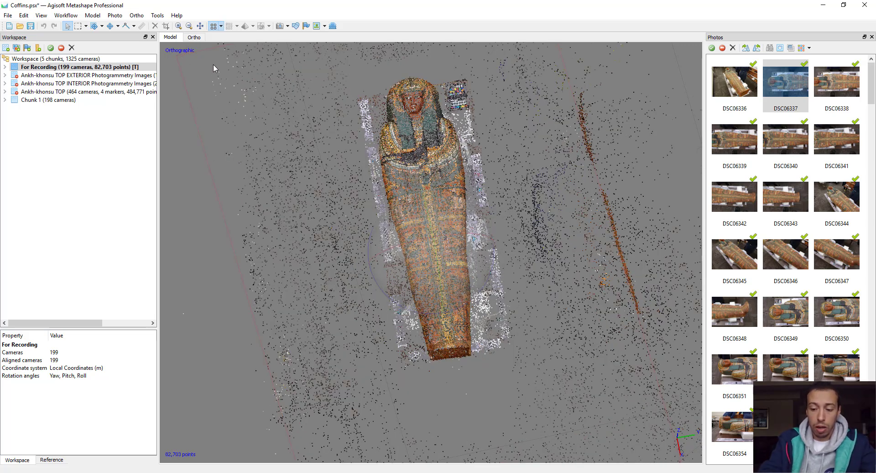
key("KP_7")
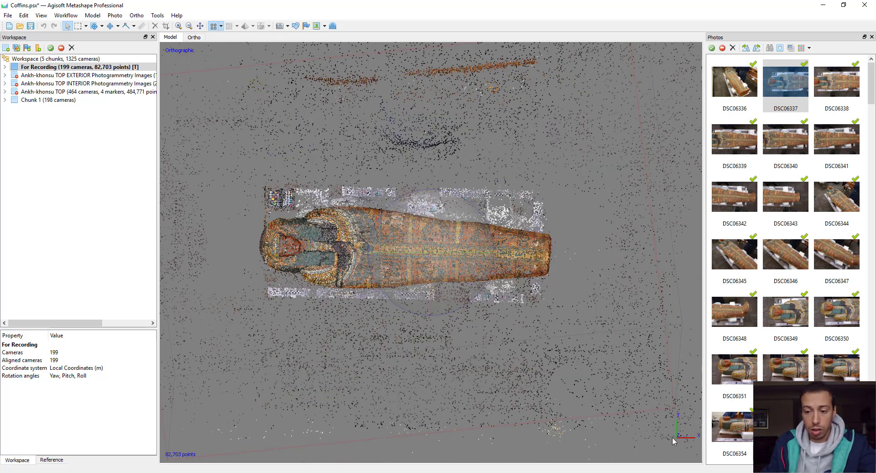
left_click_drag(381, 336, 336, 294)
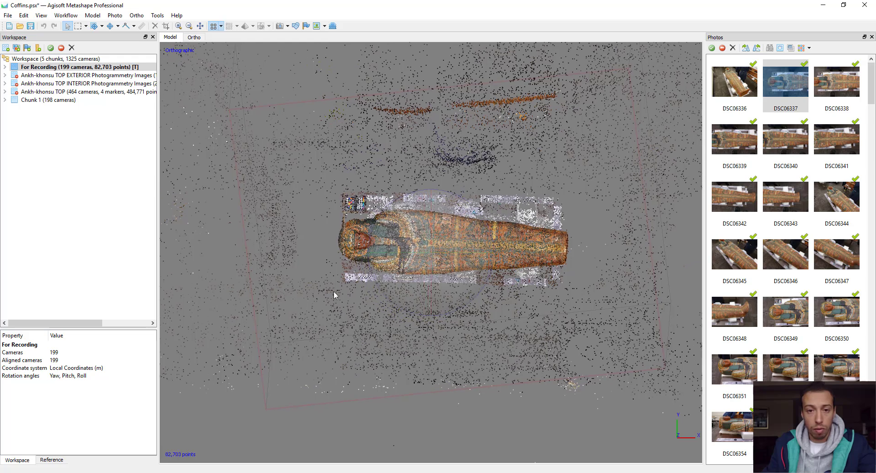
Use Rotate Object to straighten the coffin in the top view so its length runs along the X axis.
left_click(102, 26)
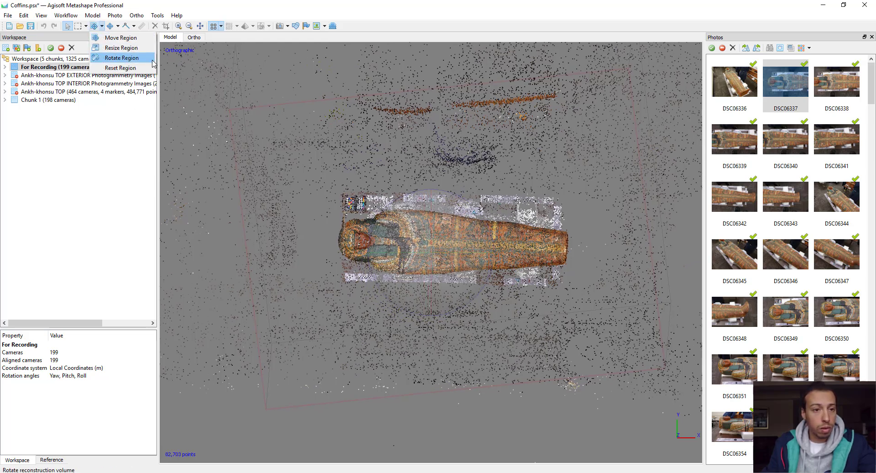
left_click(130, 58)
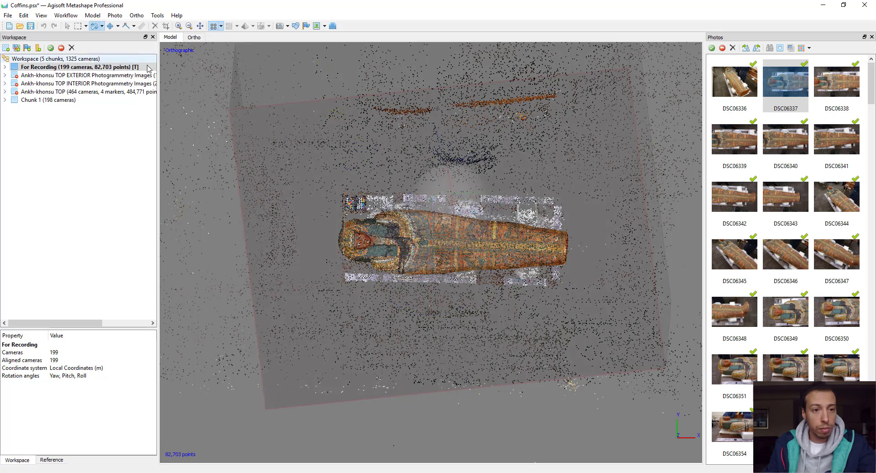
left_click(118, 26)
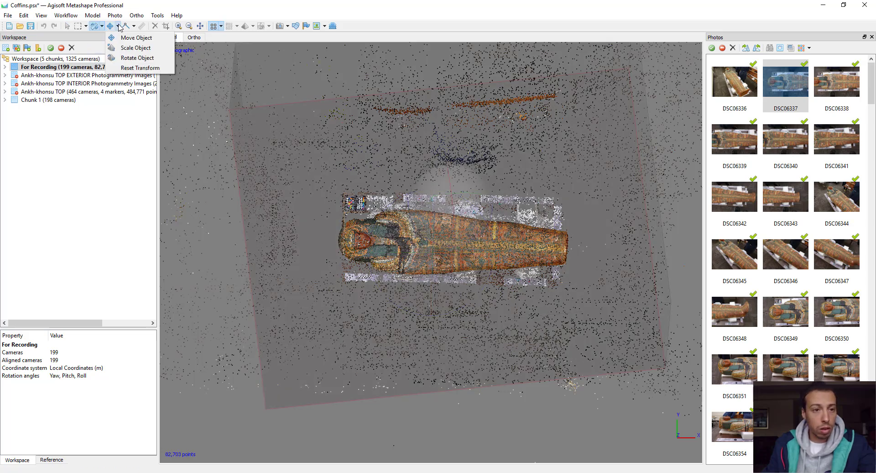
left_click(137, 56)
scroll(460, 229, "up", 5)
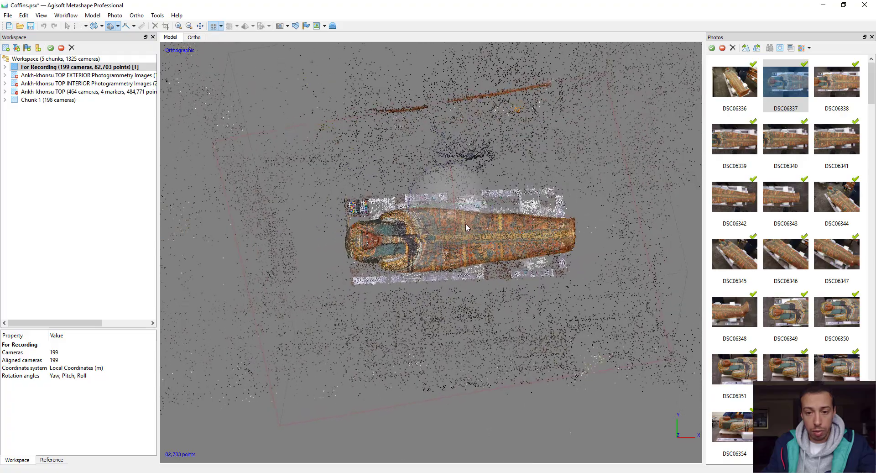
left_click_drag(472, 187, 541, 162)
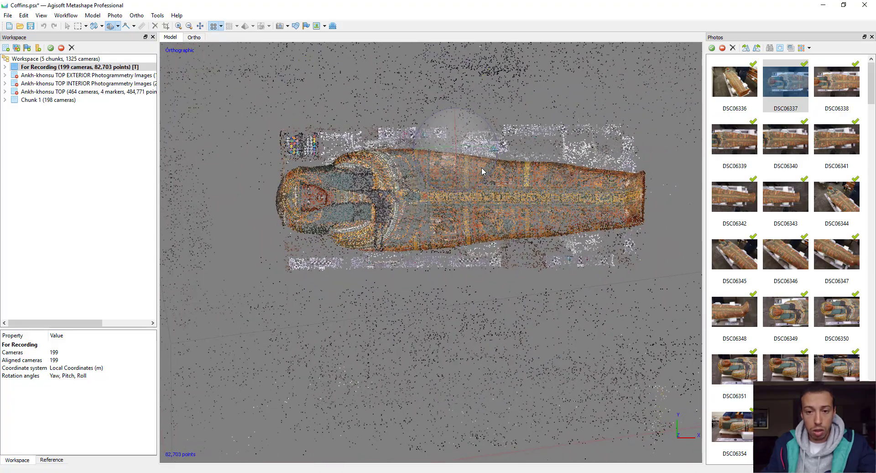
left_click_drag(484, 172, 583, 137)
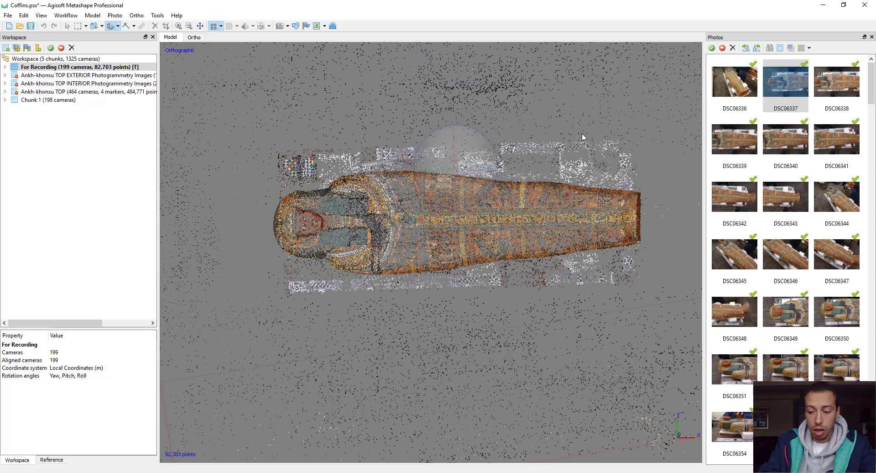
Use Rotate Object to level the coffin in the end view, and check its alignment with the X axis in the front view.
key("KP_3")
left_click_drag(607, 215, 606, 210)
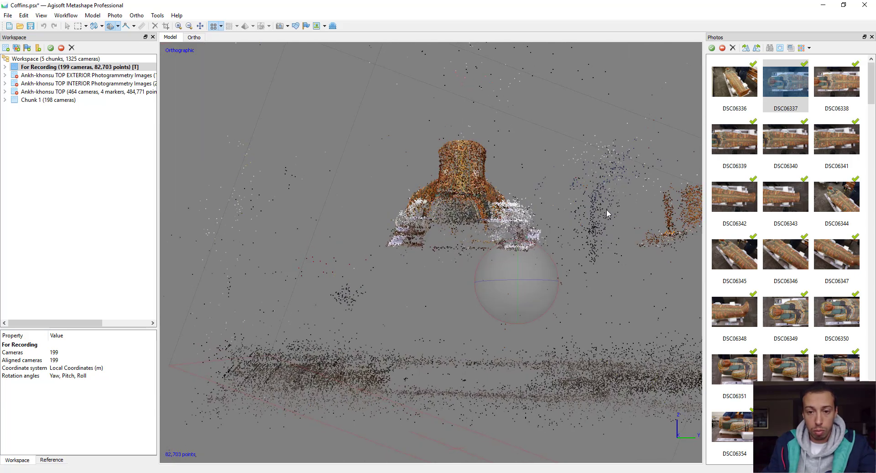
left_click_drag(494, 286, 492, 290)
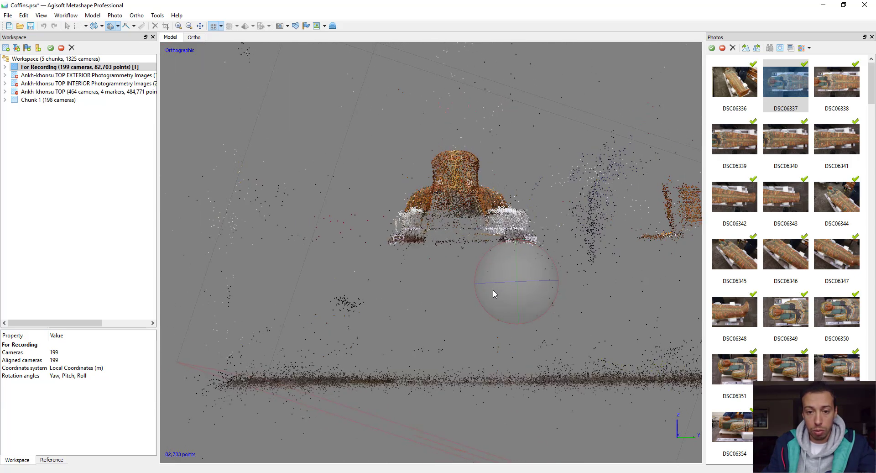
key("KP_1")
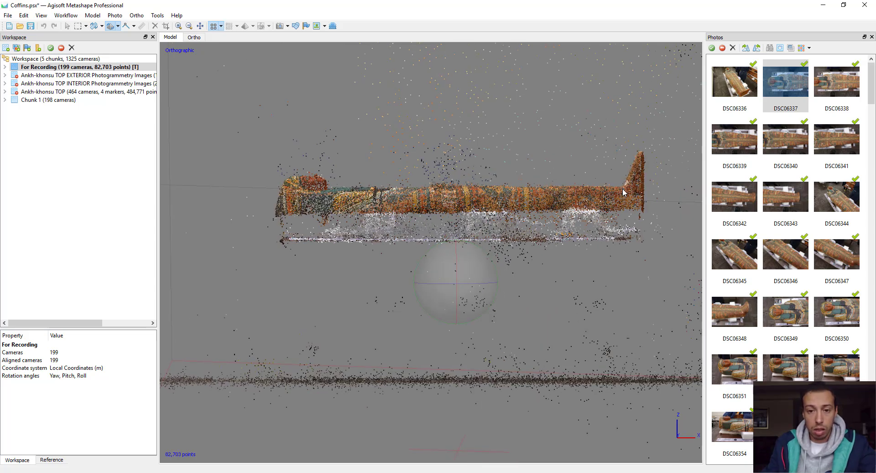
left_click_drag(622, 187, 524, 212)
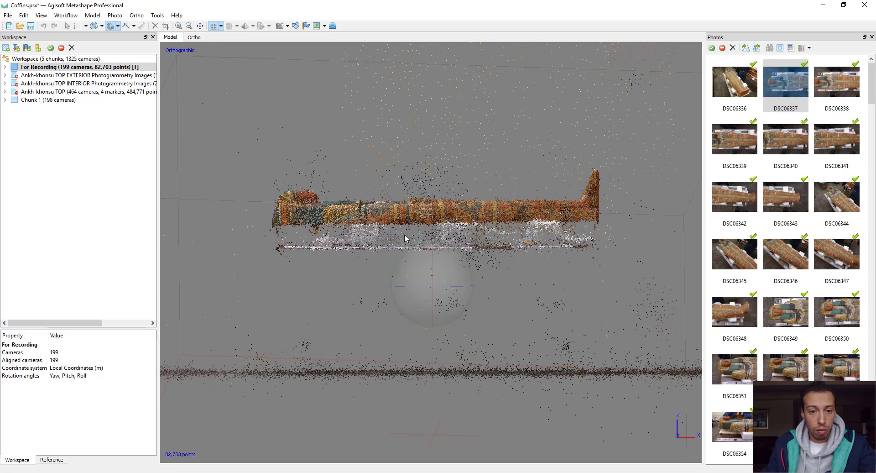
left_click_drag(406, 237, 469, 240)
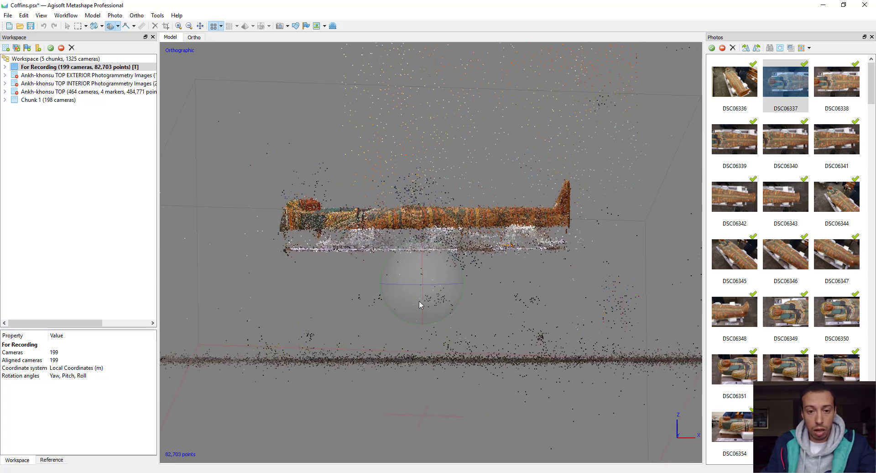
Use Rotate Region to turn the bounding region so that its faces roughly line up with the coffin in the front view.
left_click(101, 26)
left_click(121, 56)
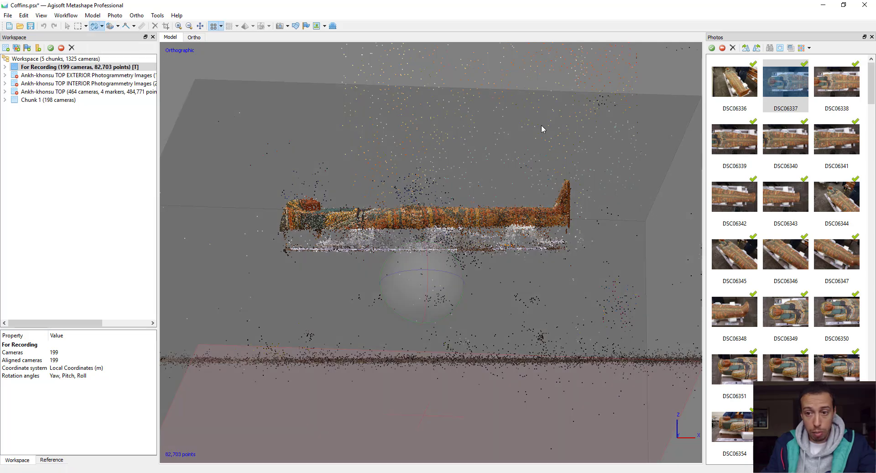
scroll(605, 139, "down", 3)
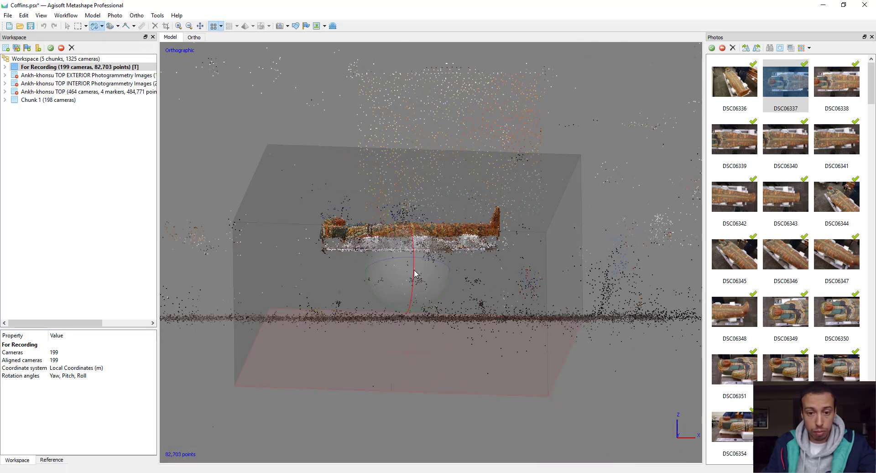
mouse_move(415, 272)
left_mouse_down()
mouse_move(419, 288)
mouse_move(412, 275)
mouse_move(401, 279)
left_mouse_up()
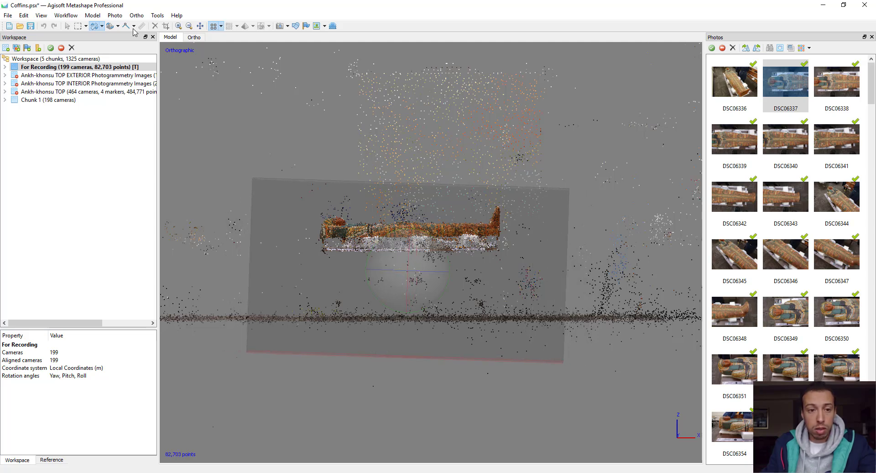
Use Resize Region in the front view to bring the region's upper edge and foot end in close around the coffin.
left_click(102, 25)
left_click(111, 48)
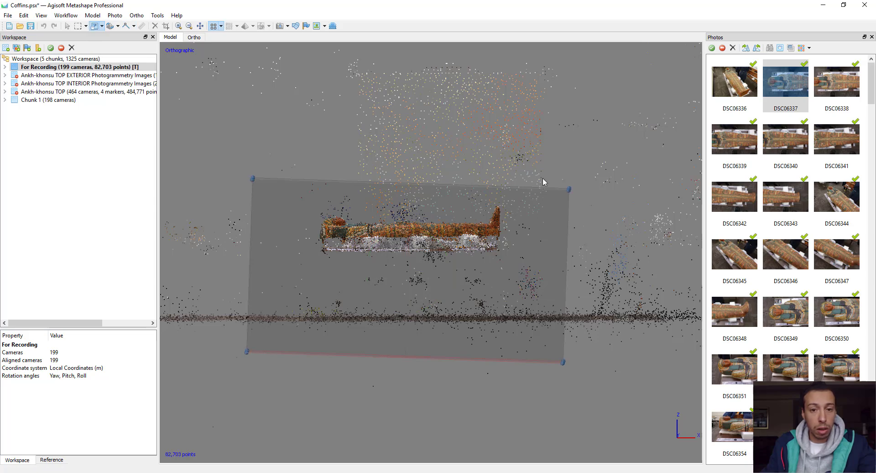
left_click_drag(569, 191, 497, 229)
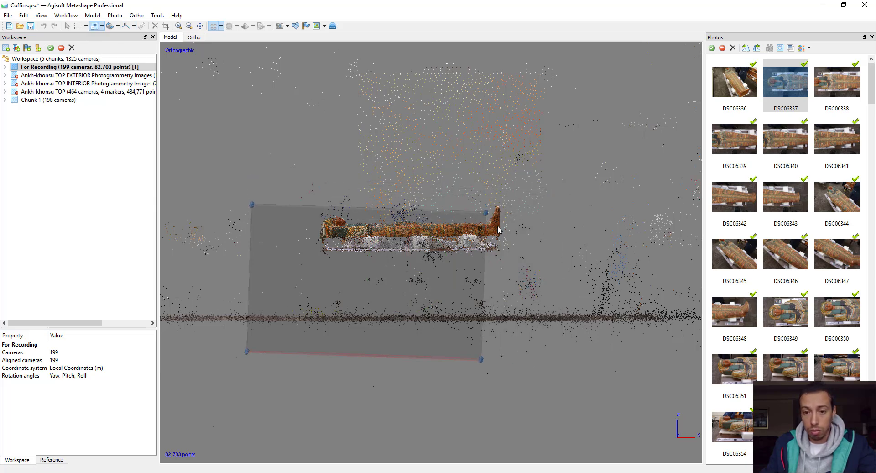
scroll(466, 202, "up", 3)
middle_click_drag(360, 231, 431, 196)
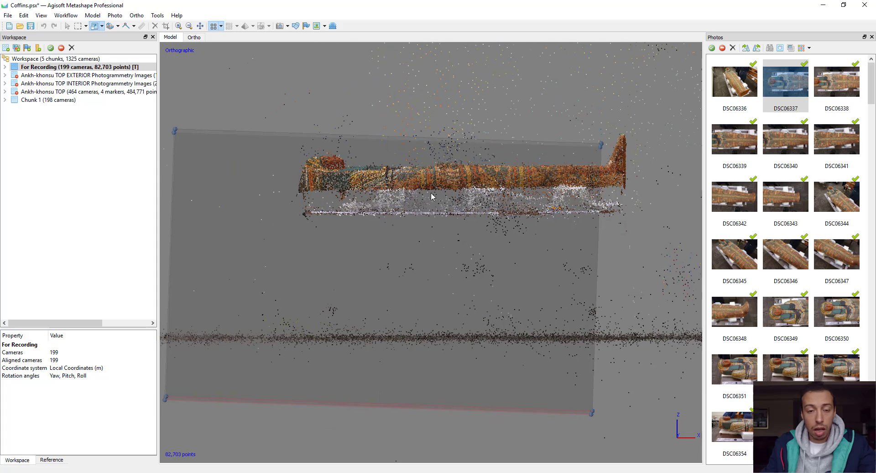
middle_click_drag(597, 177, 578, 182)
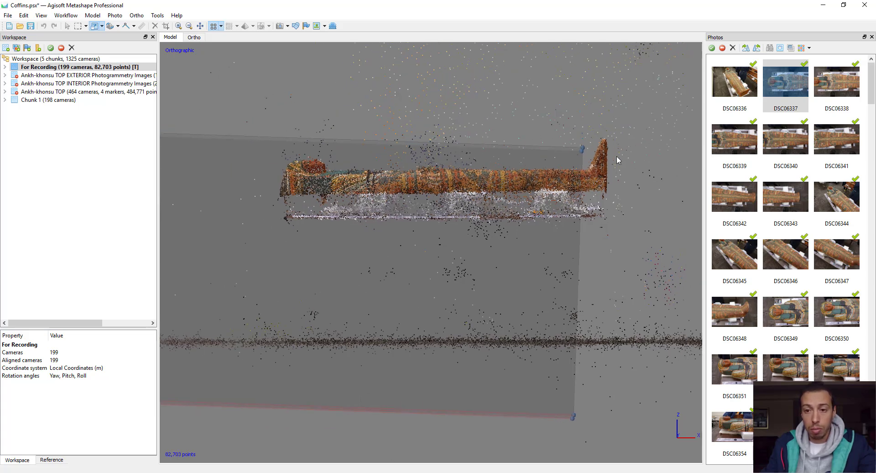
middle_click_drag(596, 177, 551, 164)
scroll(545, 228, "down", 3)
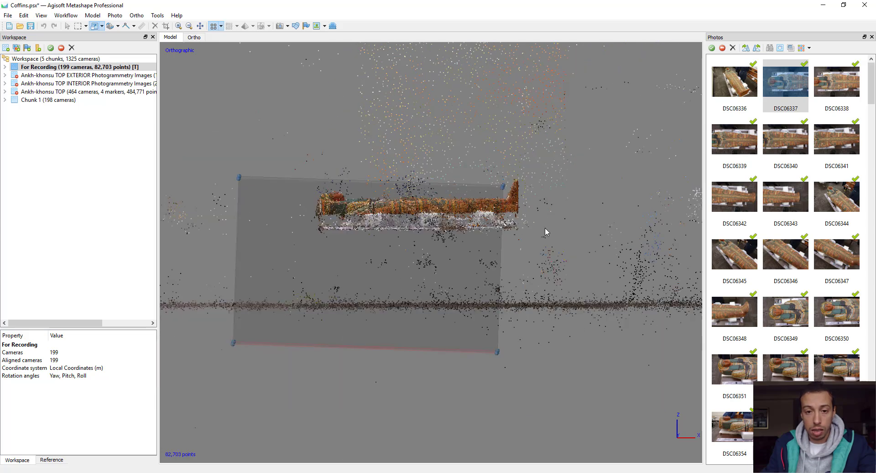
left_click_drag(504, 191, 533, 166)
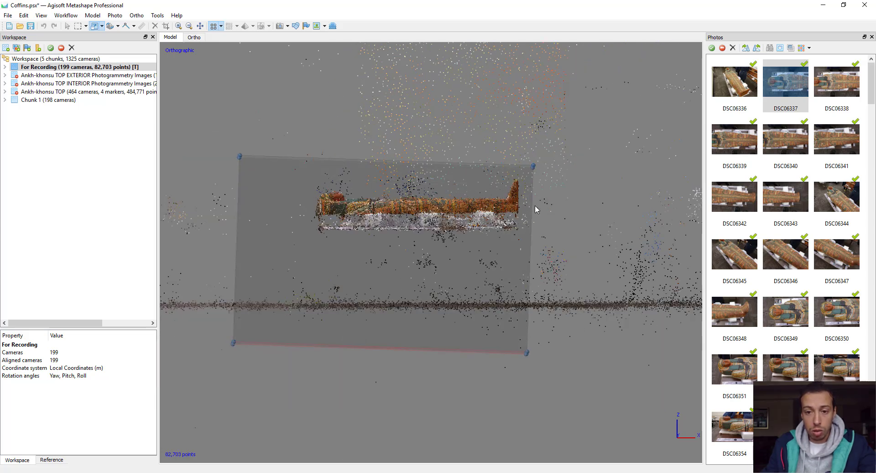
Rotate the region again in the front view until its base is parallel to the coffin's length.
left_click(102, 26)
left_click(116, 58)
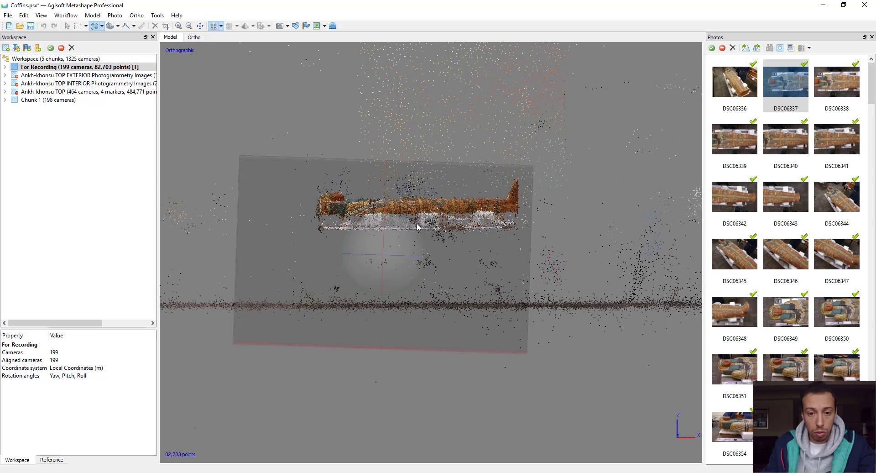
left_click_drag(412, 220, 387, 236)
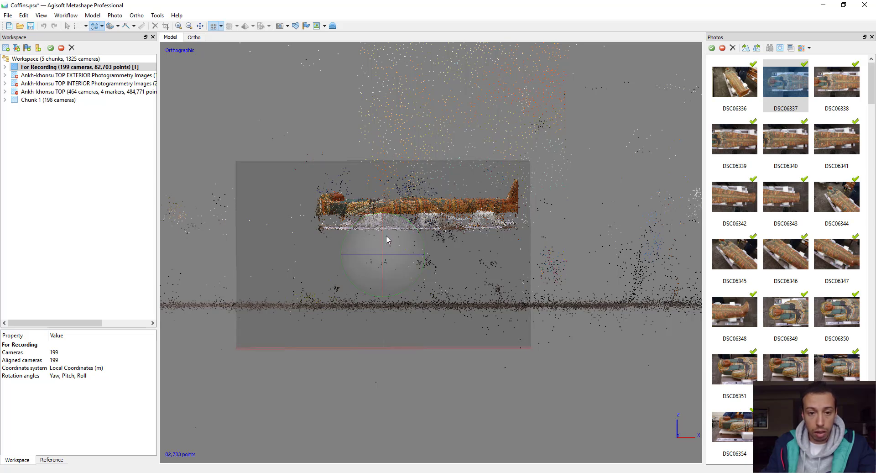
Resize the region in the top view so it closely encloses the coffin's length and width, including the supports.
key("KP_3")
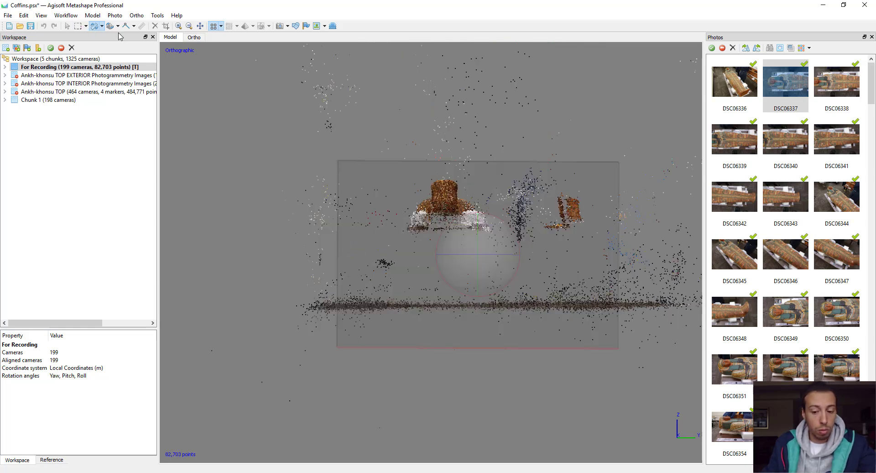
key("KP_7")
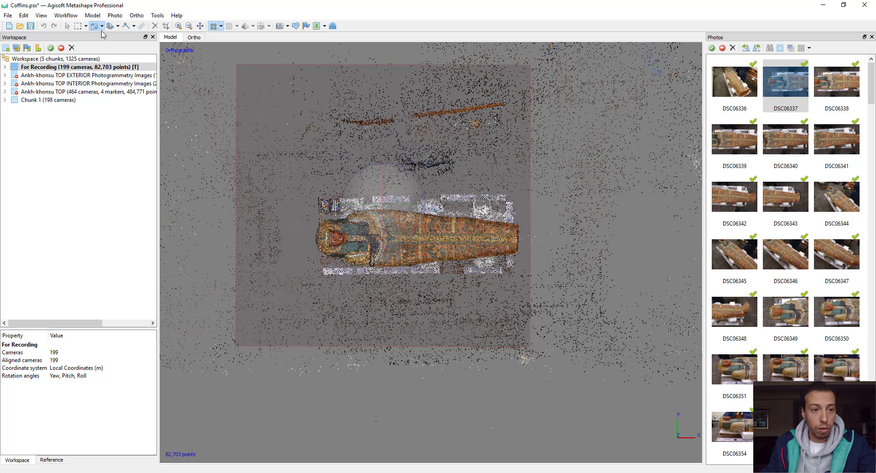
left_click(102, 26)
left_click(115, 47)
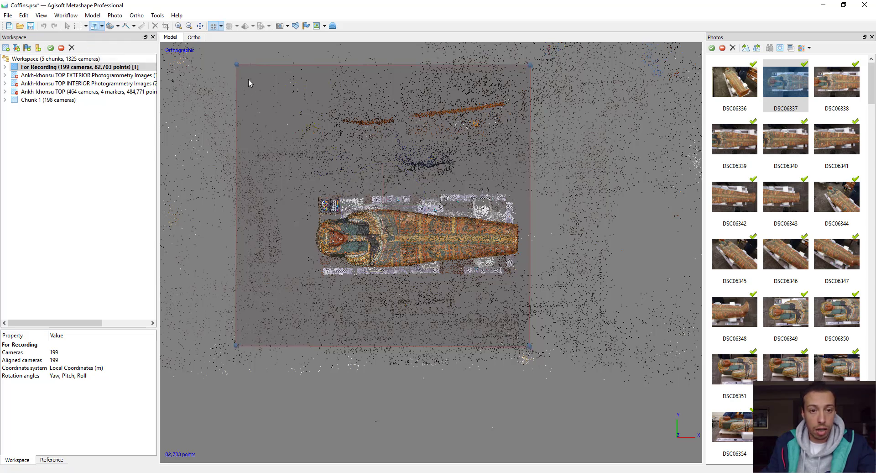
left_click_drag(237, 65, 310, 191)
left_click_drag(529, 346, 526, 283)
Reduce the region's height in the end view to exclude the floor points and tighten the top, and check the fit from the front.
key("KP_3")
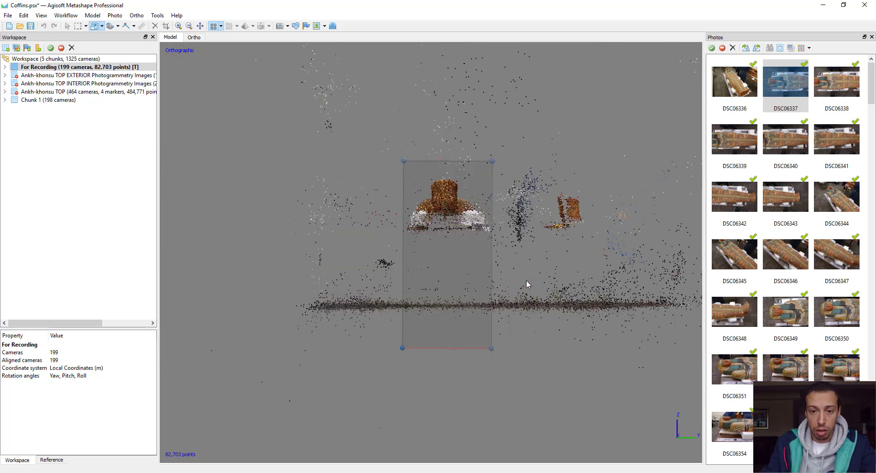
left_click_drag(492, 349, 496, 244)
left_click_drag(496, 163, 497, 174)
key("KP_1")
scroll(495, 228, "up", 3)
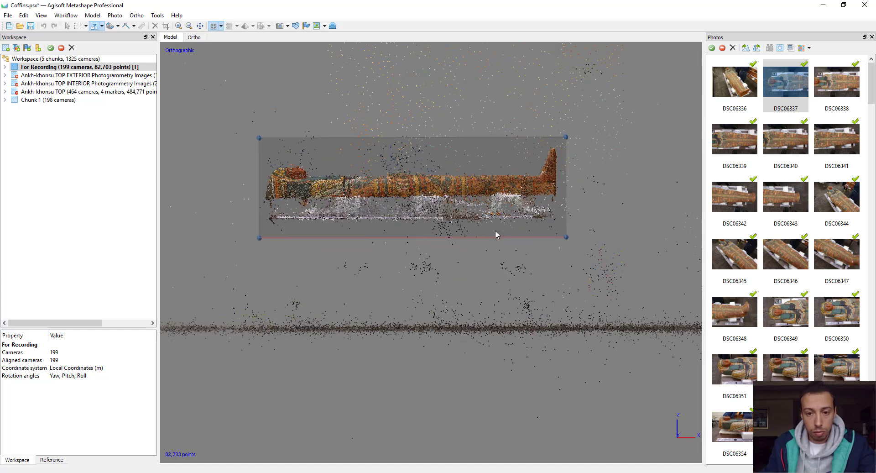
right_click_drag(478, 209, 488, 219)
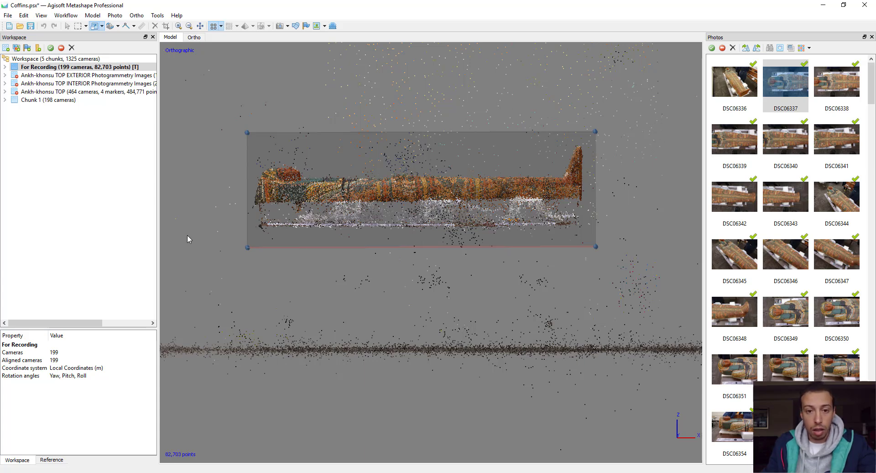
scroll(518, 165, "down", 3)
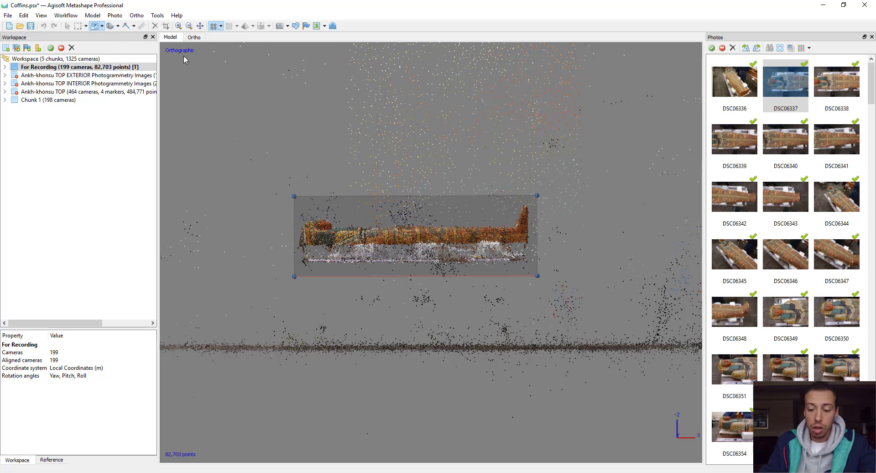
Select the sparse points inside the region with a rectangle in the top view and crop the cloud to that selection.
key("KP_7")
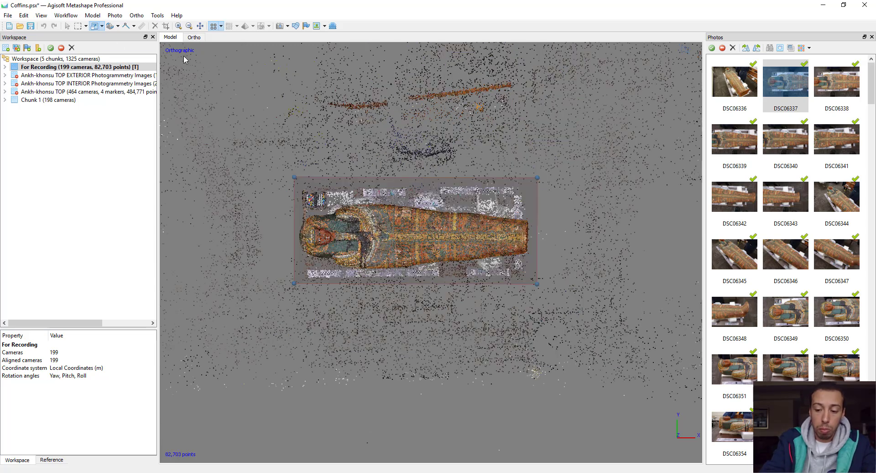
left_click(80, 26)
scroll(534, 223, "up", 2)
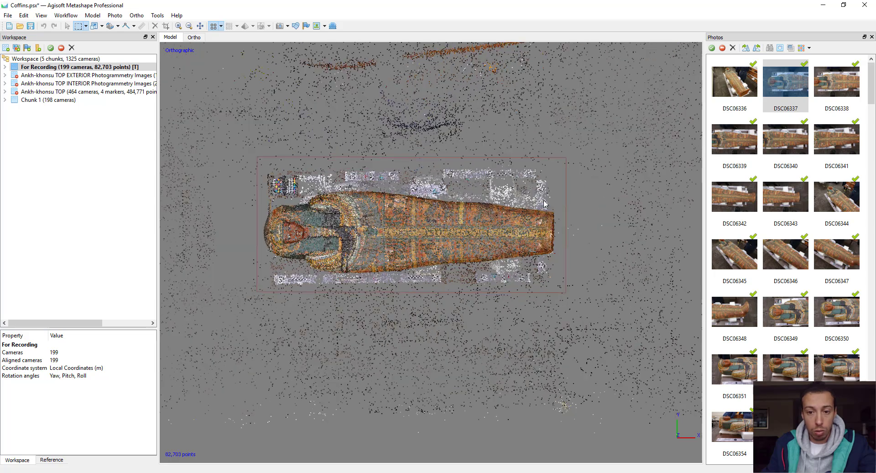
left_click_drag(565, 159, 258, 291)
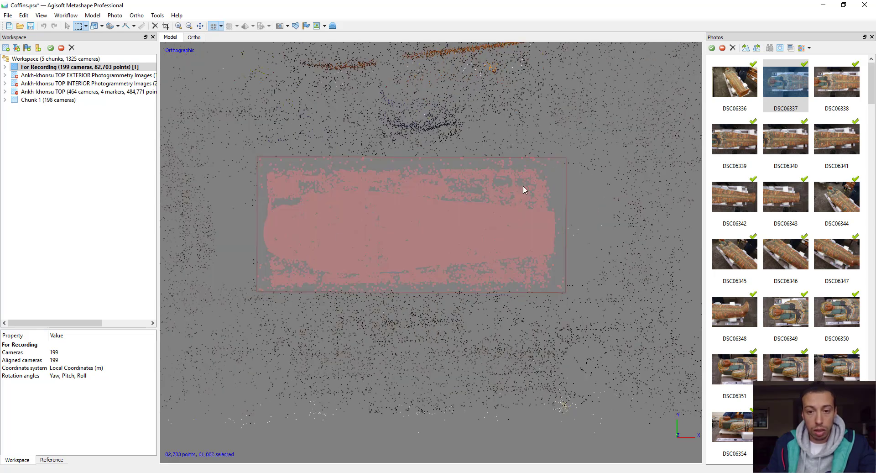
left_click(166, 26)
scroll(454, 166, "down", 3)
left_click(439, 209)
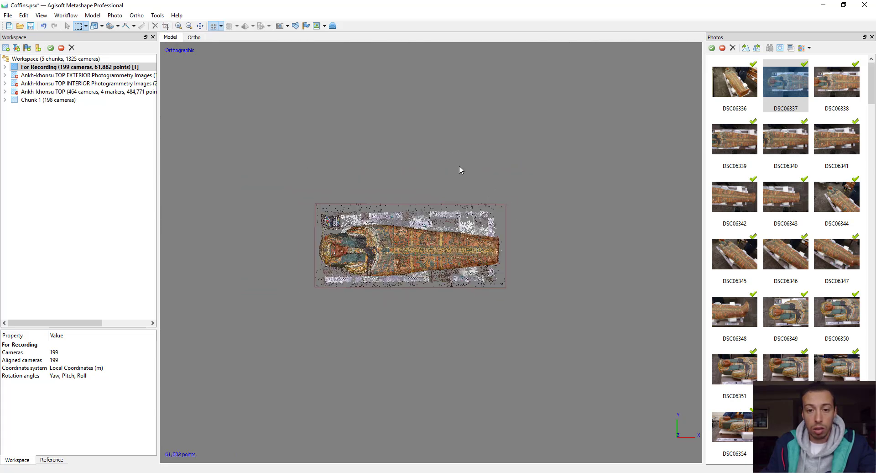
Select the points inside the region in the end view and crop away the leftover floor points below the coffin.
scroll(469, 236, "up", 1)
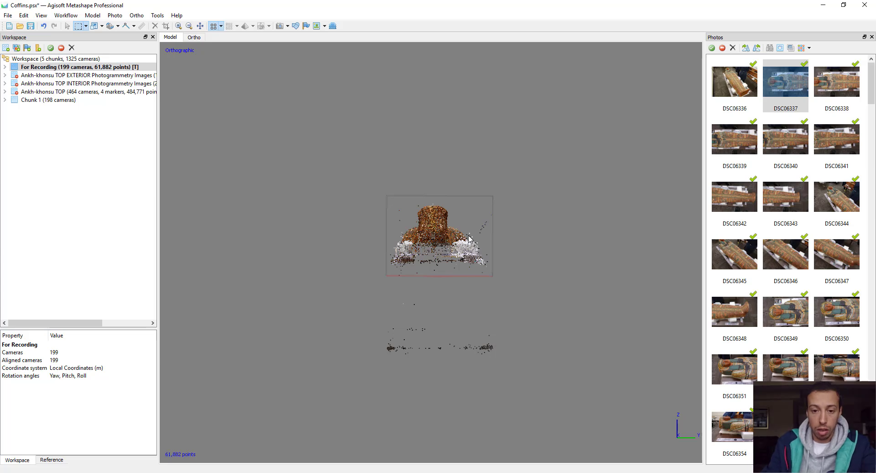
scroll(469, 237, "up", 3)
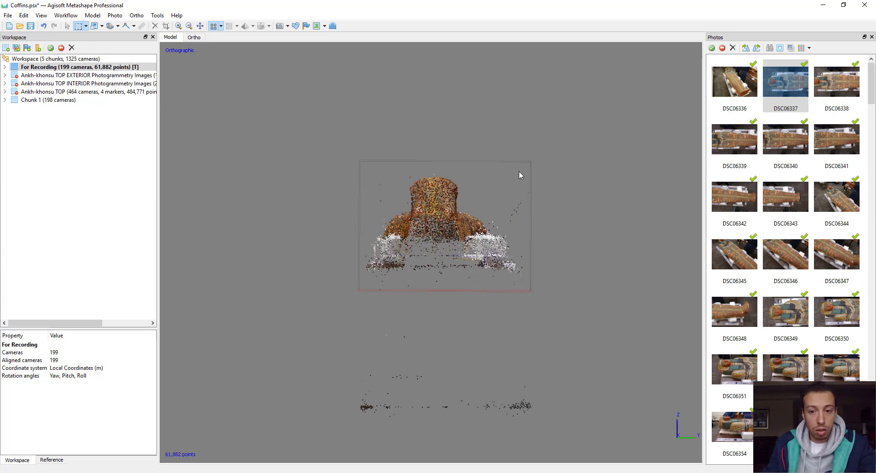
left_click_drag(531, 160, 360, 287)
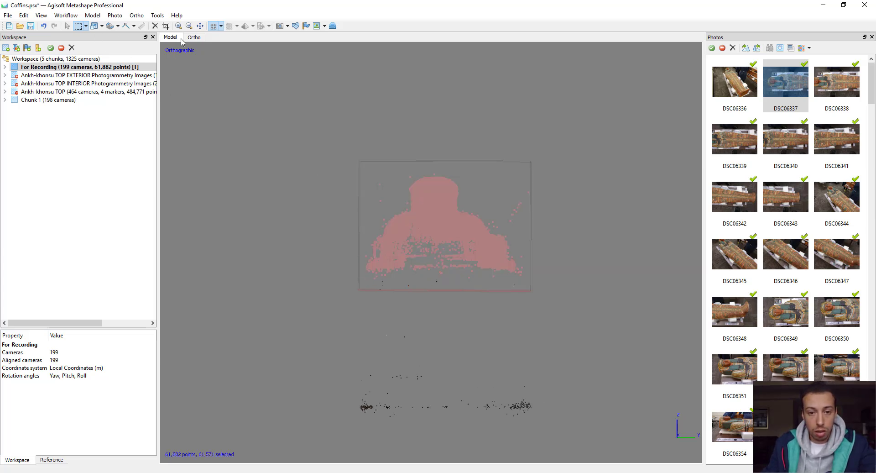
left_click(160, 28)
scroll(320, 137, "up", 2)
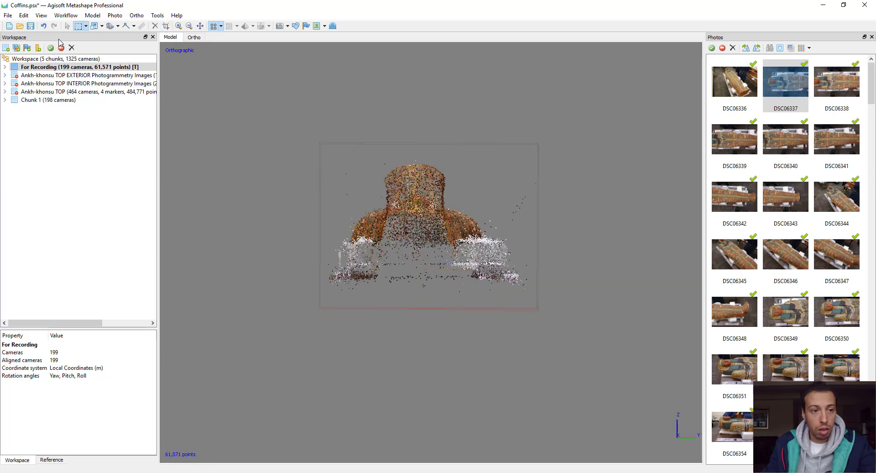
Return the model view to perspective projection and examine the cropped coffin point cloud from several angles.
left_click(67, 25)
key("5")
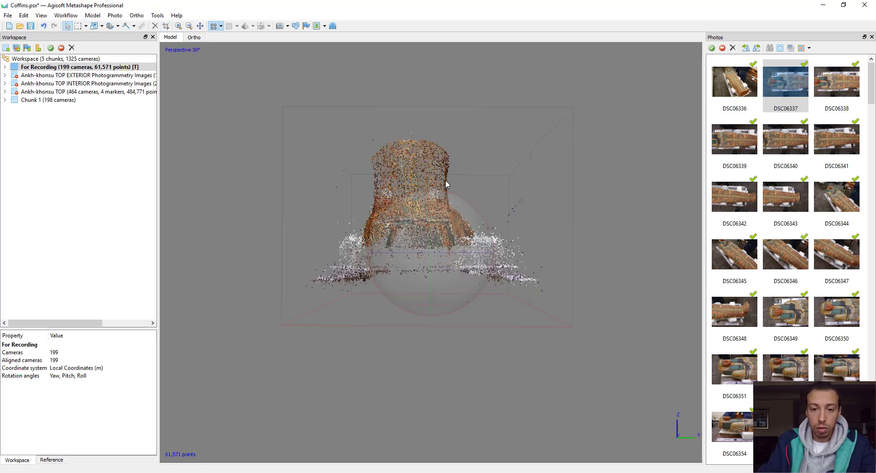
left_click_drag(432, 249, 456, 250)
scroll(456, 251, "up", 6)
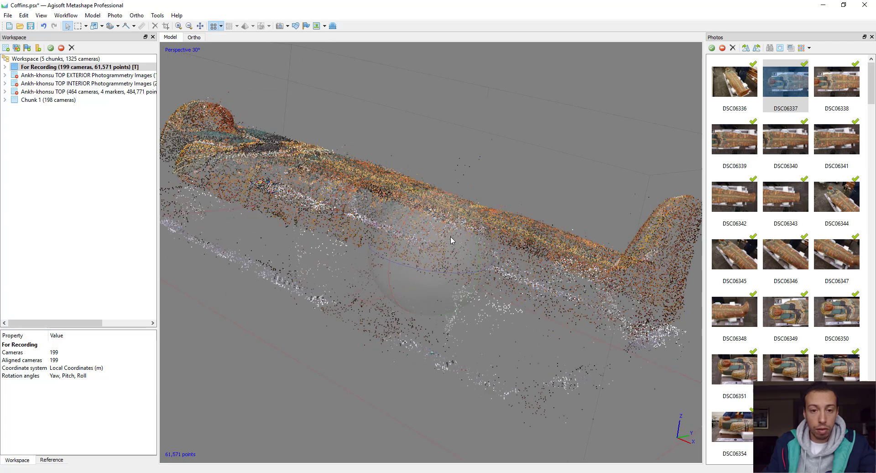
left_click_drag(493, 281, 446, 180)
left_click_drag(505, 203, 320, 78)
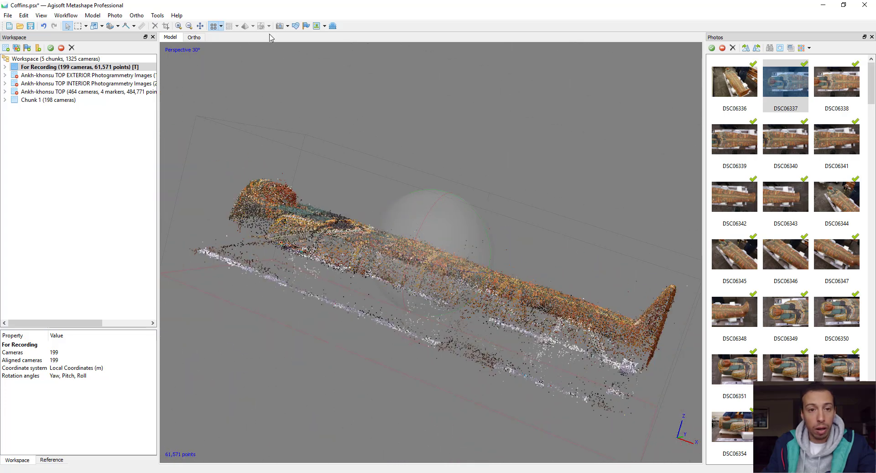
Show the camera positions around the cropped point cloud and examine them up close beside the coffin.
left_click(280, 25)
mouse_move(445, 226)
left_mouse_down()
mouse_move(434, 246)
mouse_move(447, 236)
mouse_move(457, 245)
mouse_move(440, 232)
left_mouse_up()
scroll(448, 237, "up", 4)
scroll(451, 239, "up", 3)
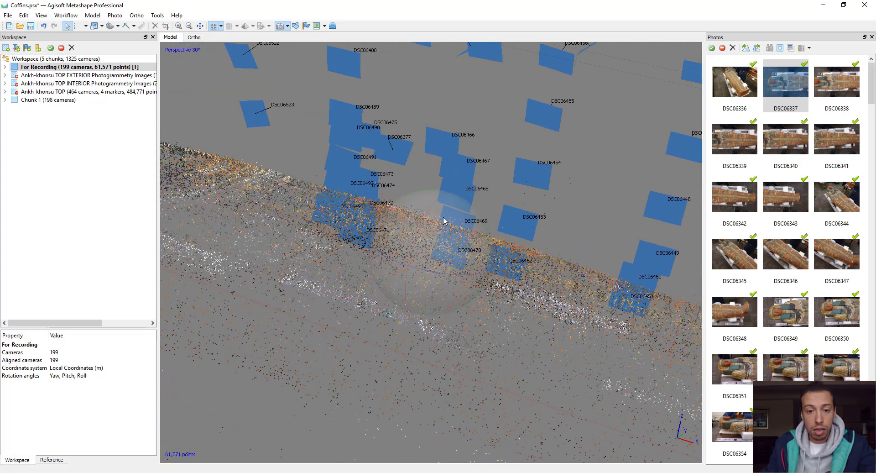
Hide the camera positions and inspect the stray points around the coffin's sparse point cloud from several angles and distances.
left_click(280, 25)
left_click_drag(407, 231, 309, 178)
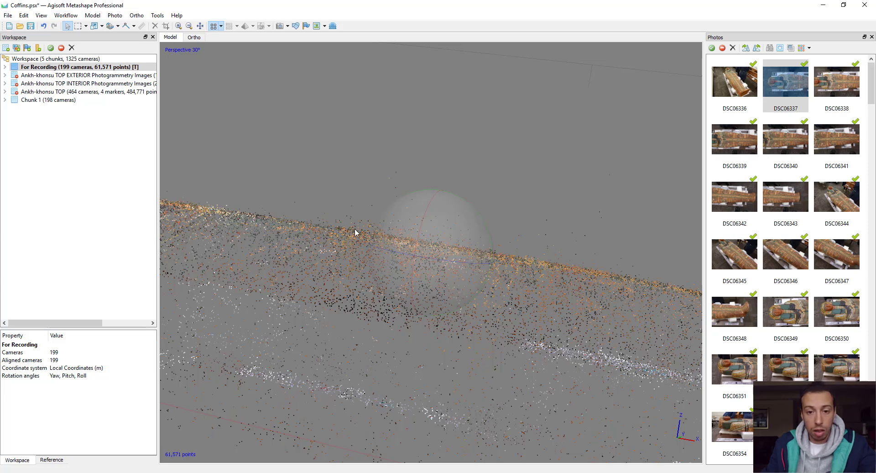
left_click_drag(477, 246, 397, 219)
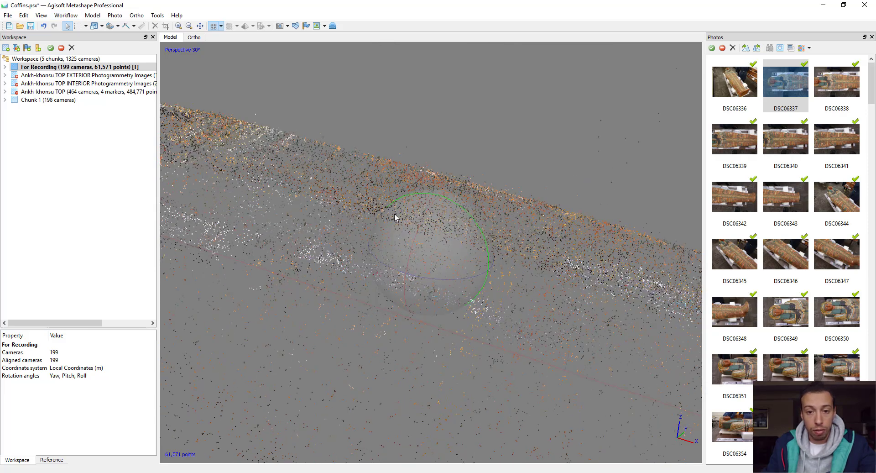
left_click_drag(342, 130, 424, 269)
scroll(423, 264, "down", 4)
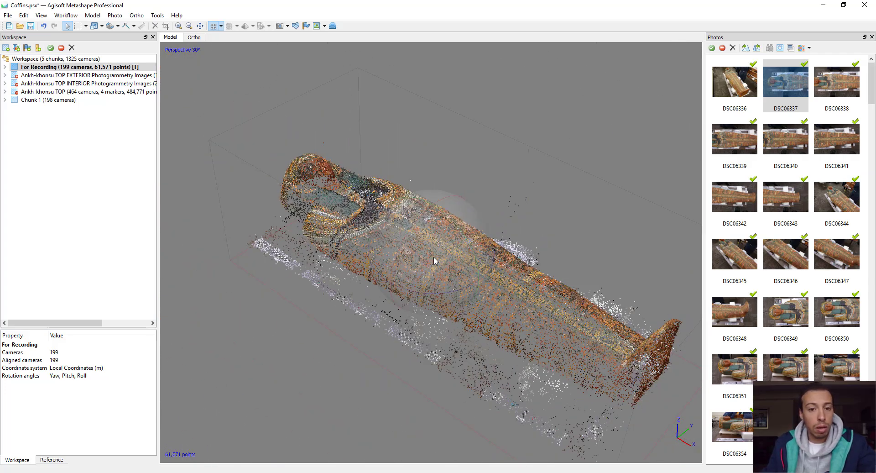
left_click_drag(435, 260, 445, 243)
scroll(439, 237, "up", 5)
left_click_drag(437, 272, 445, 246)
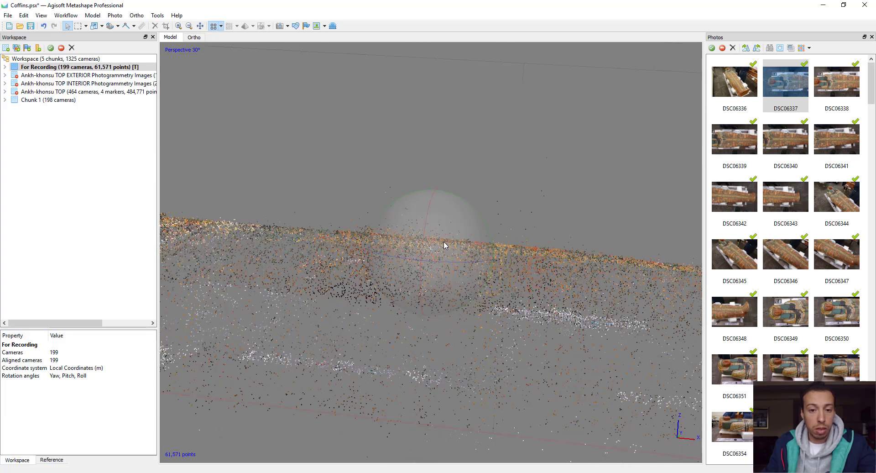
Use Gradual Selection with the Reconstruction uncertainty criterion at level 75.373 and delete the selected sparse points.
left_click(92, 15)
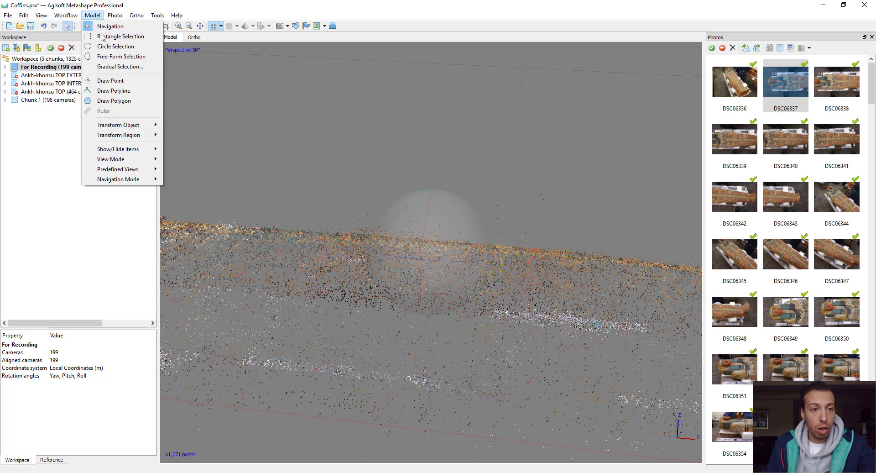
left_click(119, 67)
left_click_drag(427, 201, 431, 93)
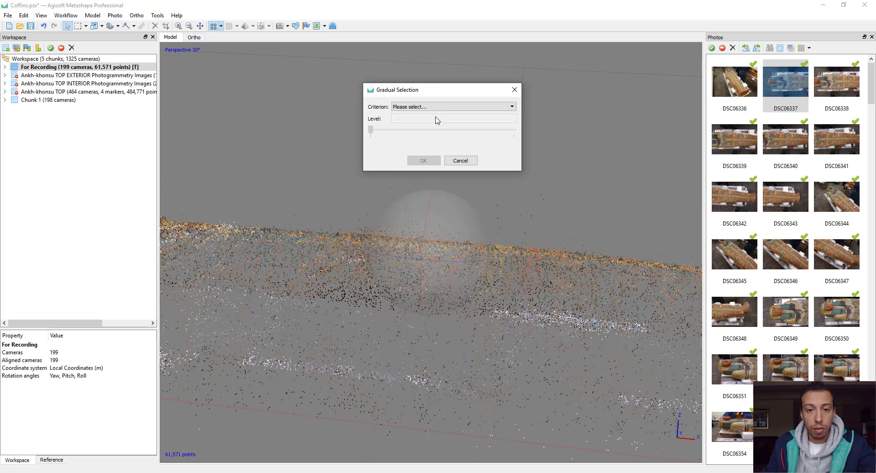
left_click(433, 107)
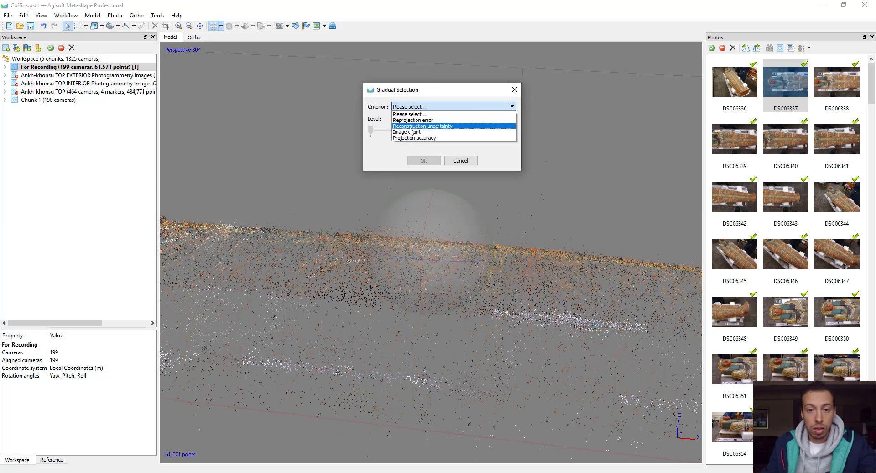
left_click(450, 126)
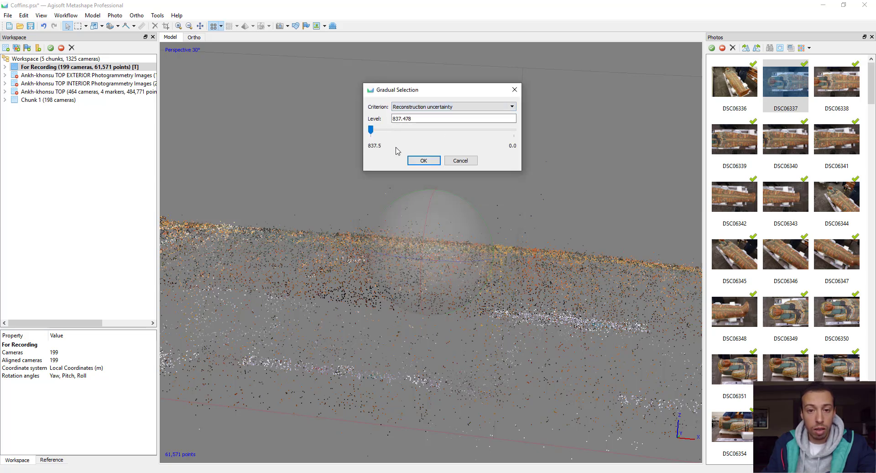
left_click_drag(371, 130, 505, 142)
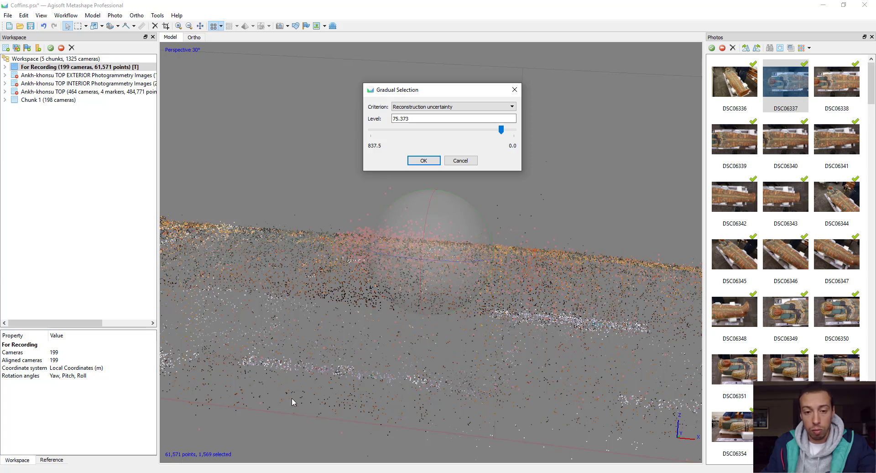
left_click_drag(441, 91, 444, 83)
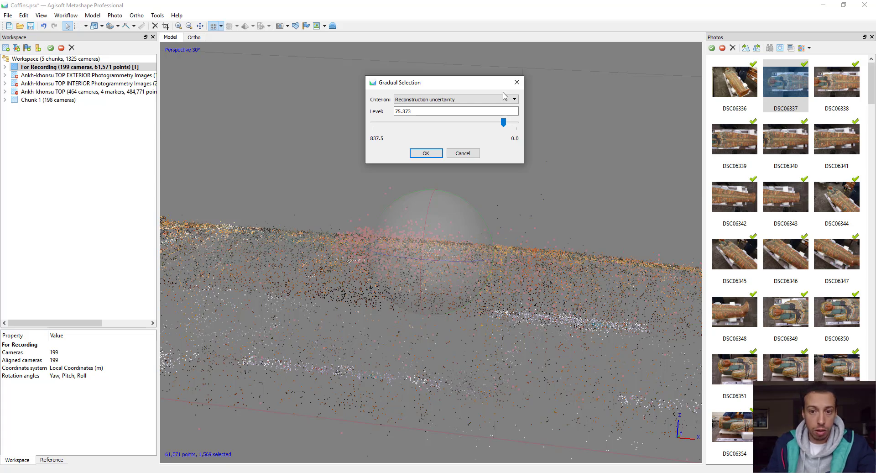
left_click_drag(483, 86, 457, 112)
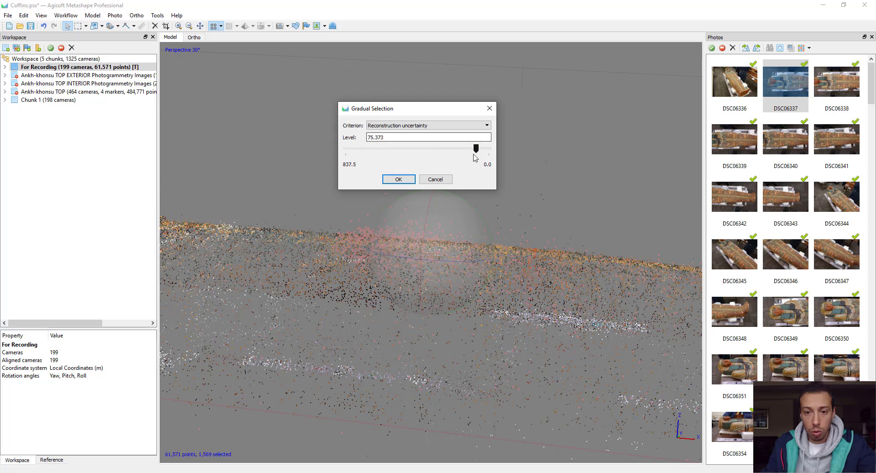
left_click(398, 178)
key("Delete")
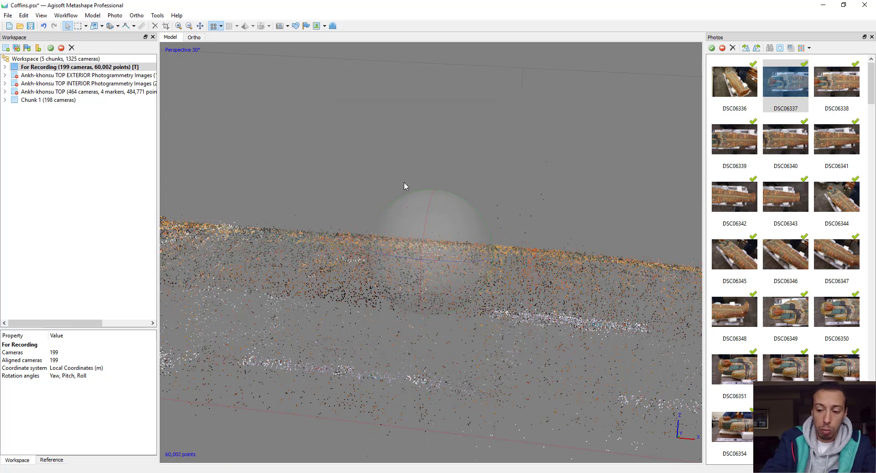
Use Gradual Selection with the Reprojection error criterion at level 0.3 and delete the selected sparse points.
left_click(93, 15)
left_click(110, 70)
left_click(410, 215)
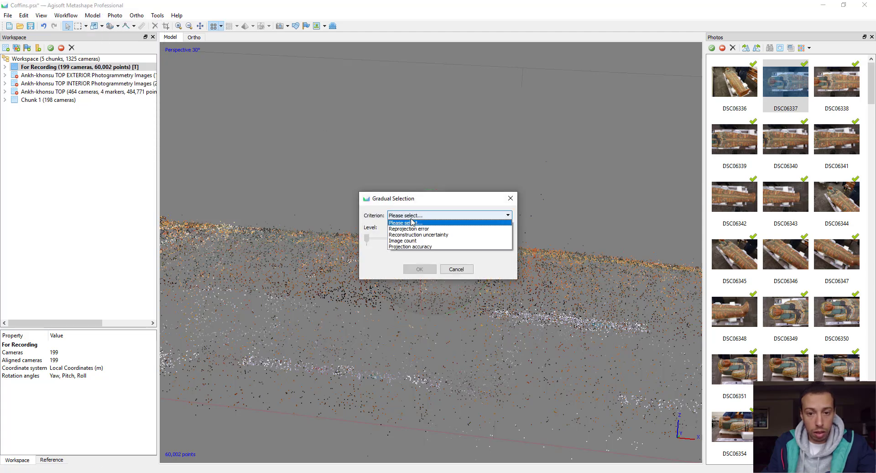
left_click(409, 229)
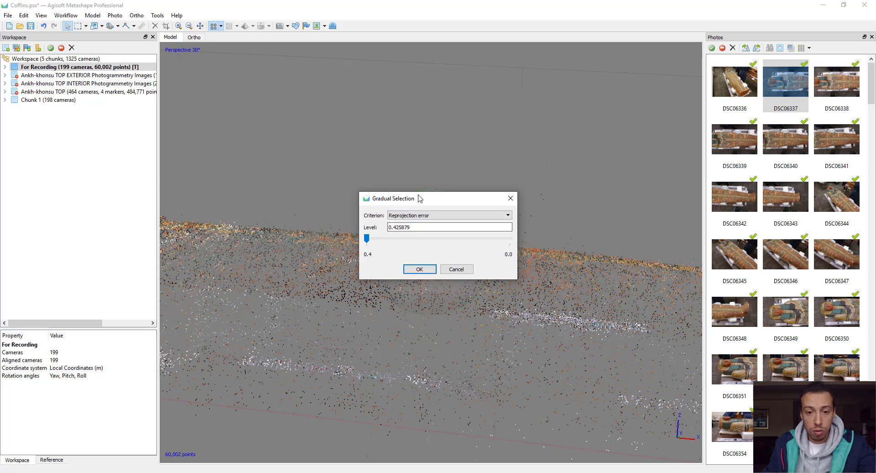
left_click_drag(420, 198, 445, 90)
left_click_drag(394, 133, 439, 145)
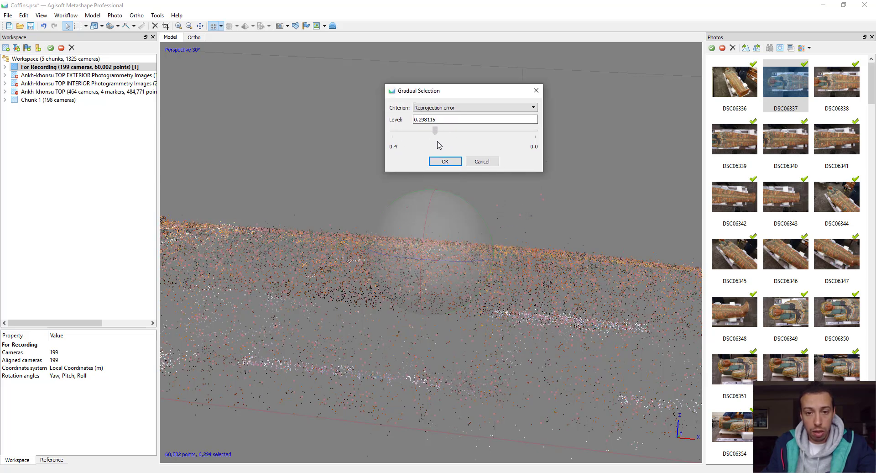
double_click(428, 119)
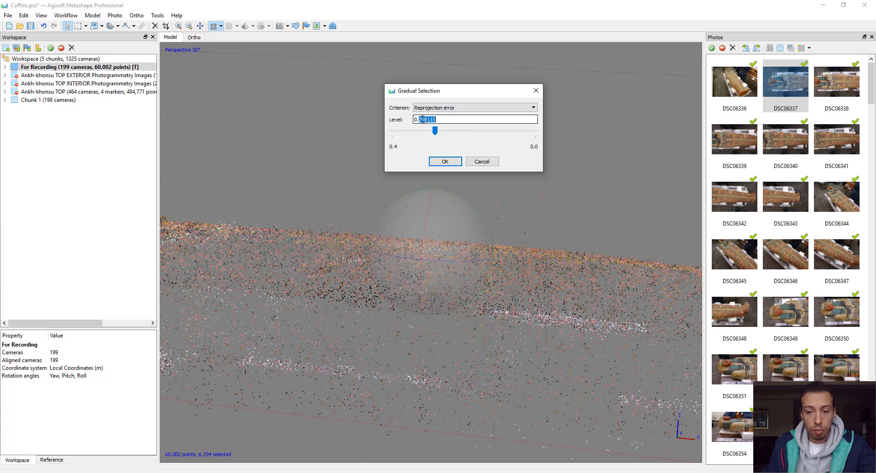
type("3")
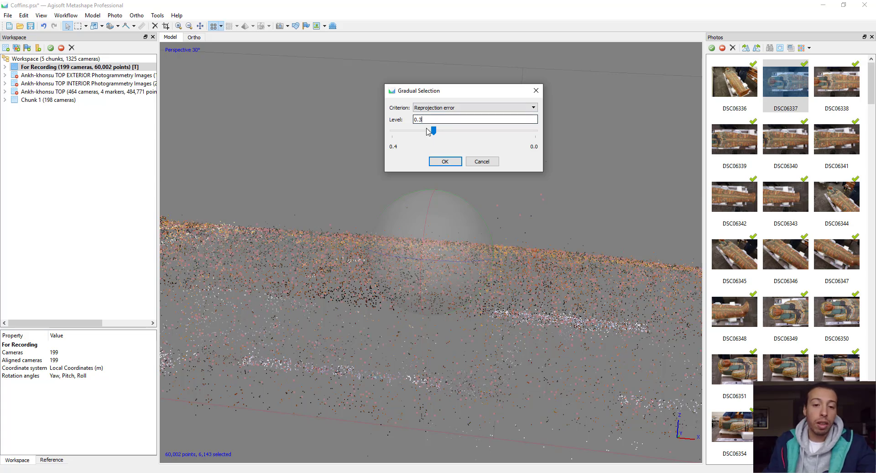
left_click(454, 161)
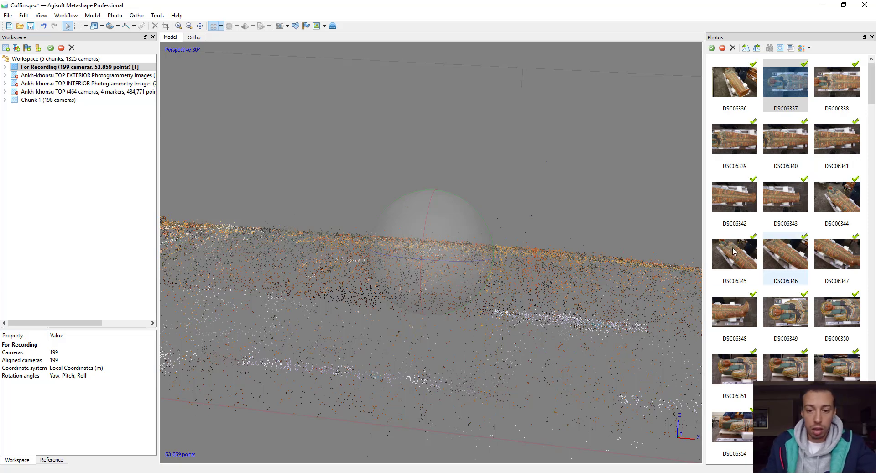
key("Delete")
Optimize the camera alignment of the For Recording chunk with Estimate tie point covariance enabled.
left_click_drag(455, 255, 401, 264)
right_click(42, 67)
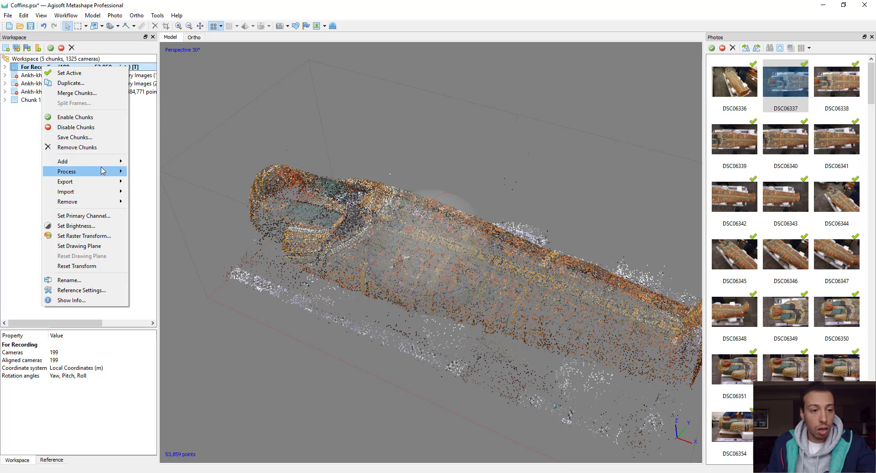
mouse_move(103, 173)
left_click(168, 184)
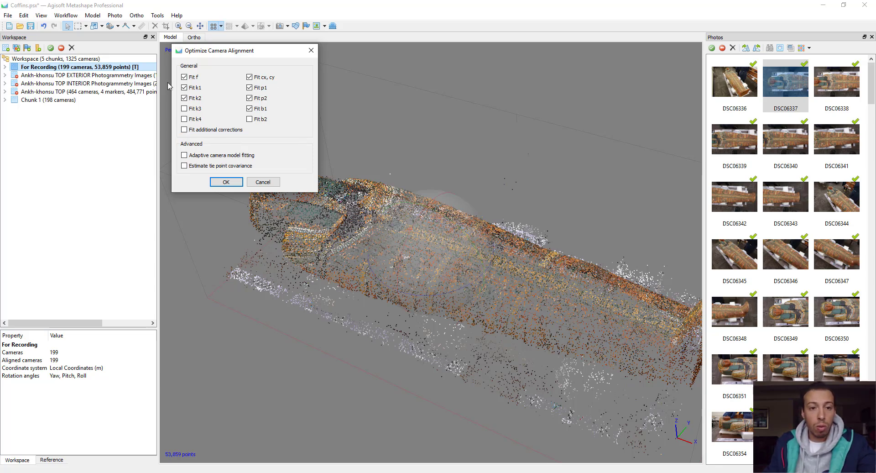
left_click_drag(226, 51, 198, 52)
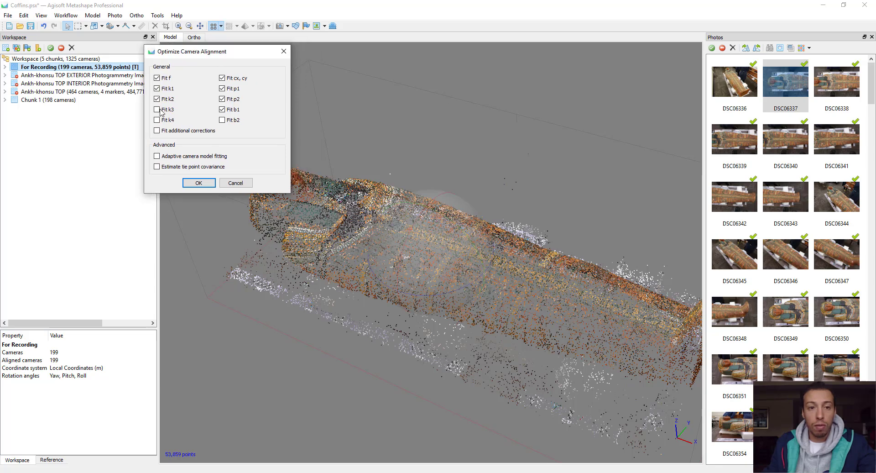
left_click(156, 166)
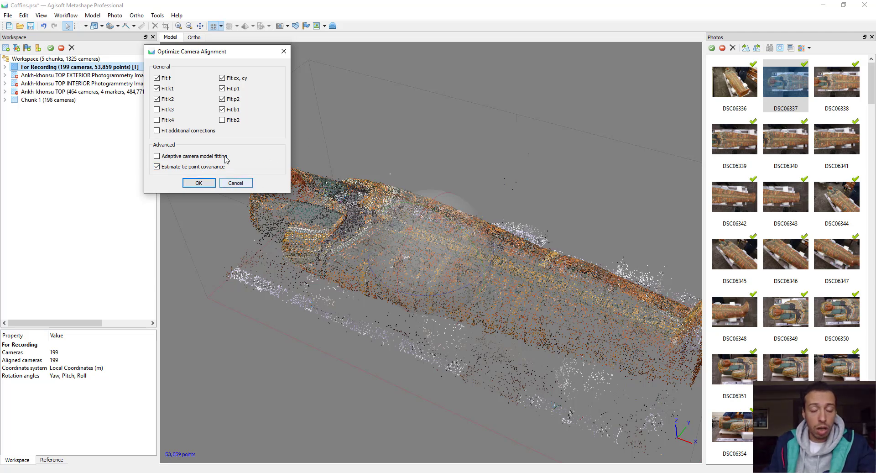
left_click_drag(222, 52, 267, 70)
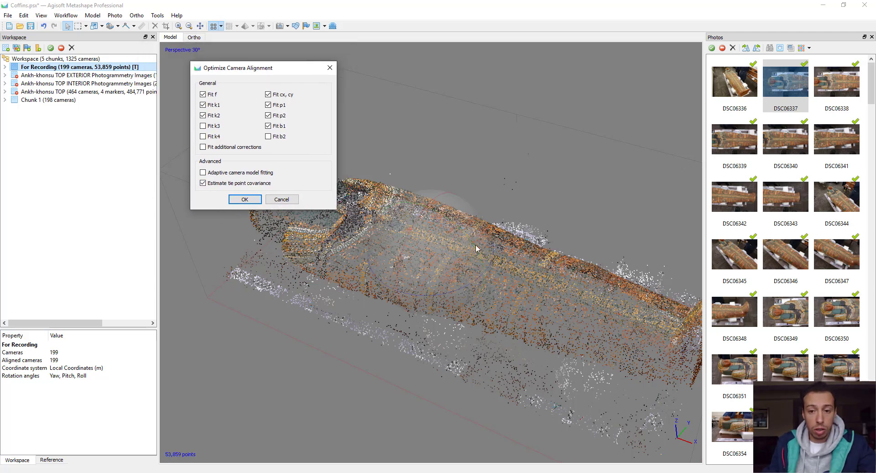
left_click(239, 201)
left_click_drag(448, 195, 302, 114)
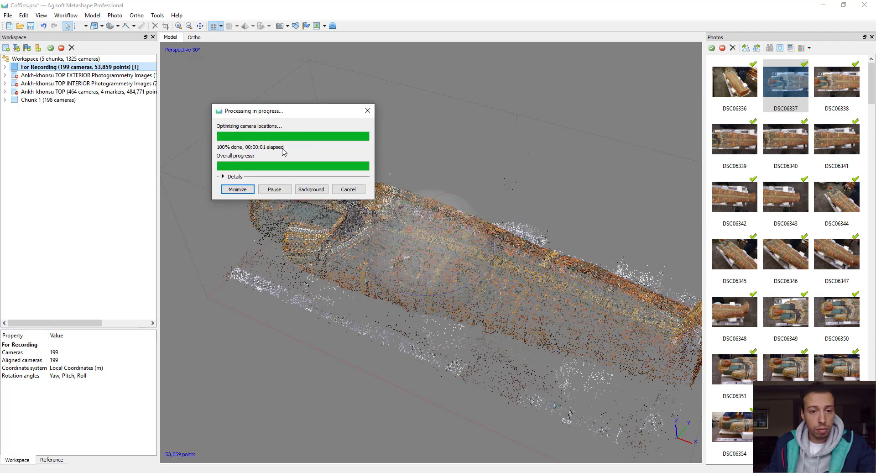
Examine the optimized coffin point cloud and read the RMS and maximum reprojection errors in the For Recording chunk's information.
scroll(417, 233, "down", 5)
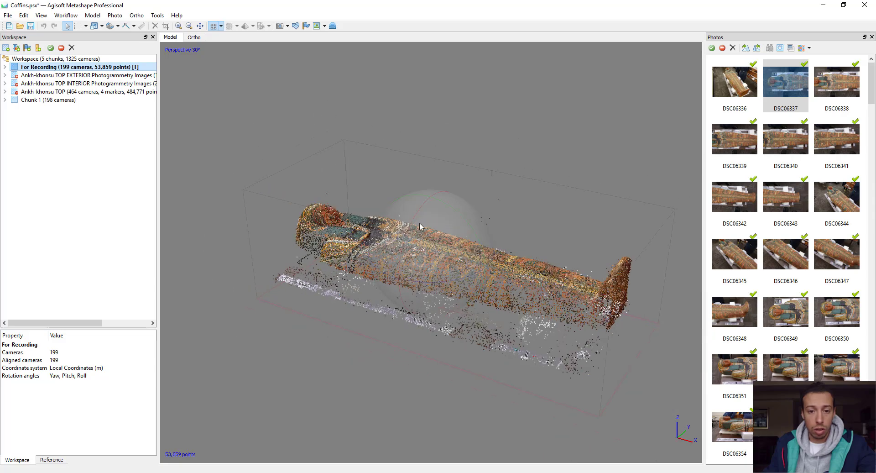
scroll(429, 283, "up", 5)
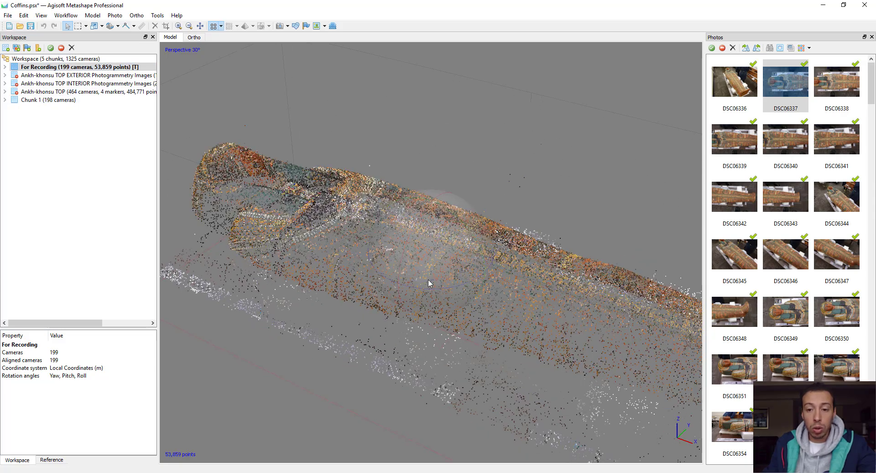
scroll(429, 283, "down", 3)
left_click_drag(482, 246, 421, 247)
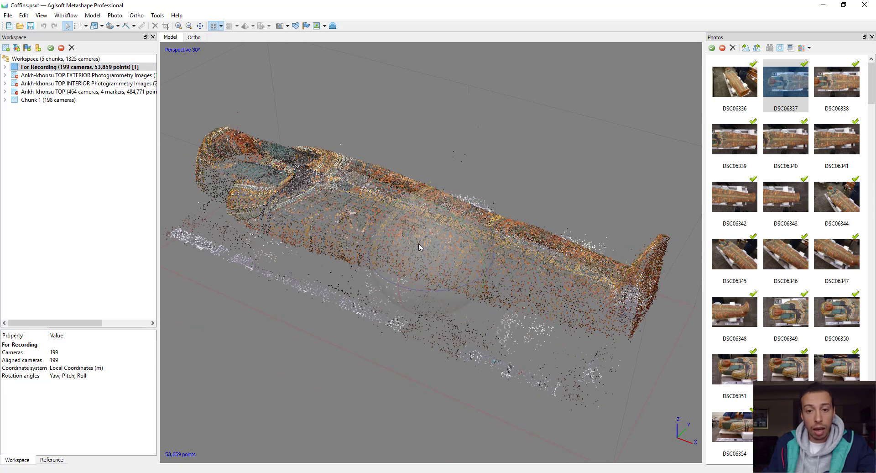
right_click(33, 67)
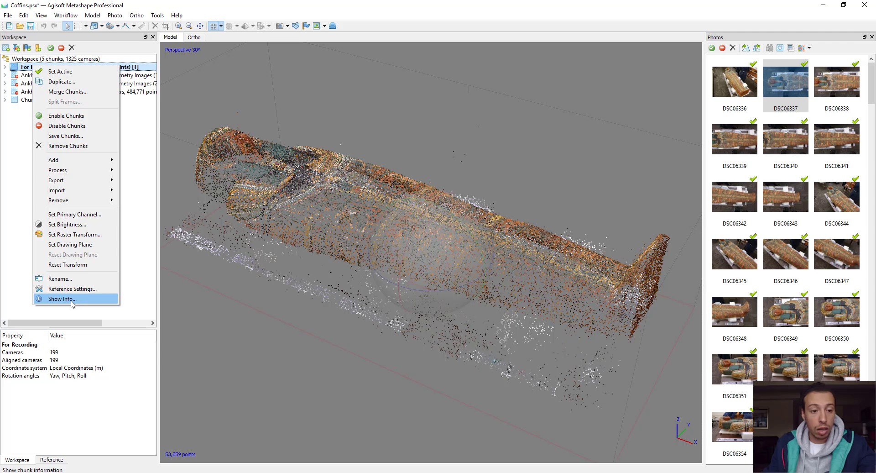
left_click(63, 299)
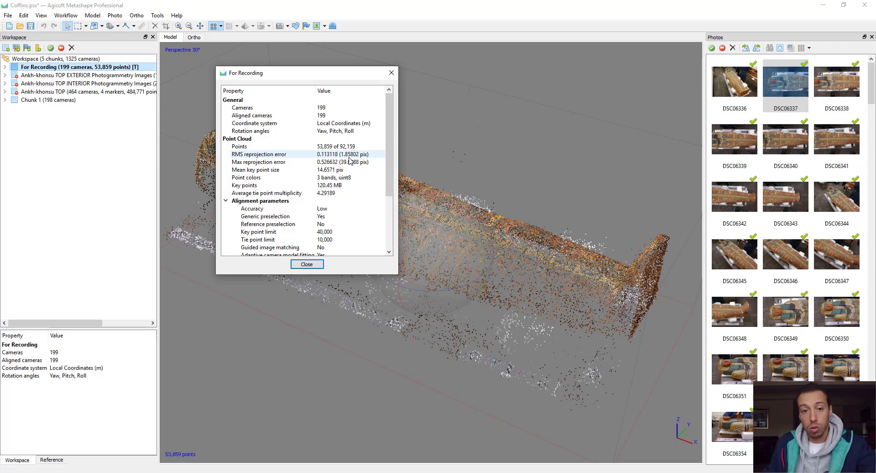
left_click(305, 264)
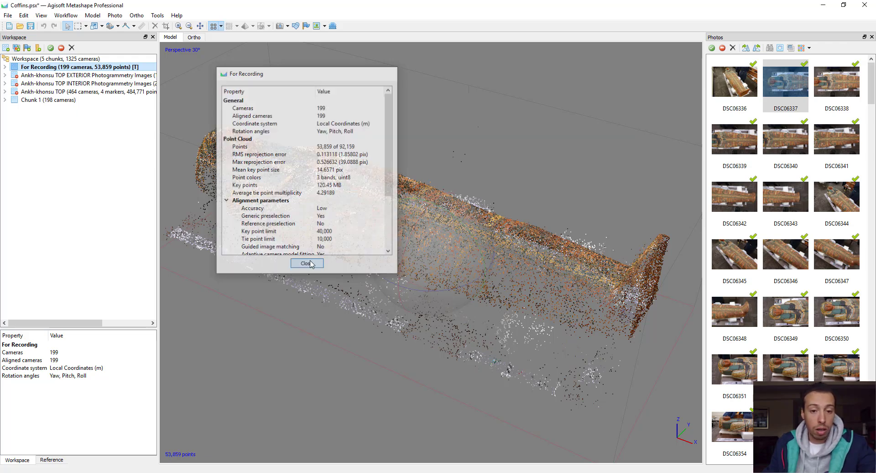
Orbit around the cleaned coffin cloud and check the remaining against the original point count in the chunk's information.
left_click(114, 16)
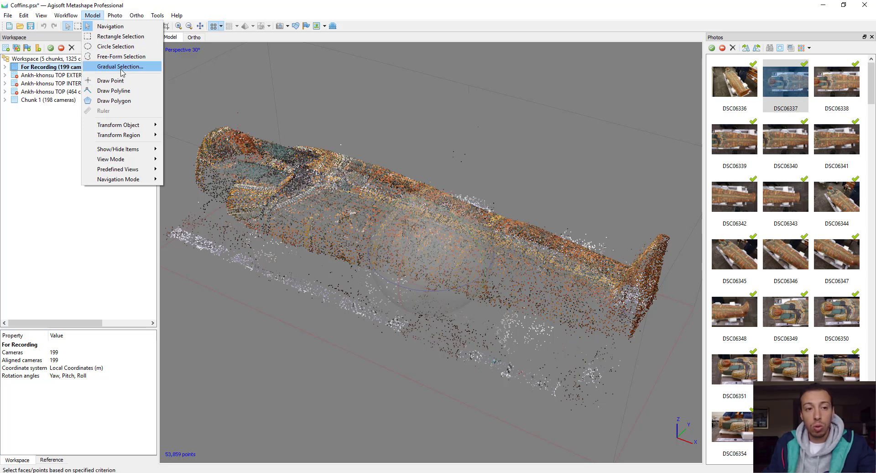
left_click_drag(448, 247, 446, 260)
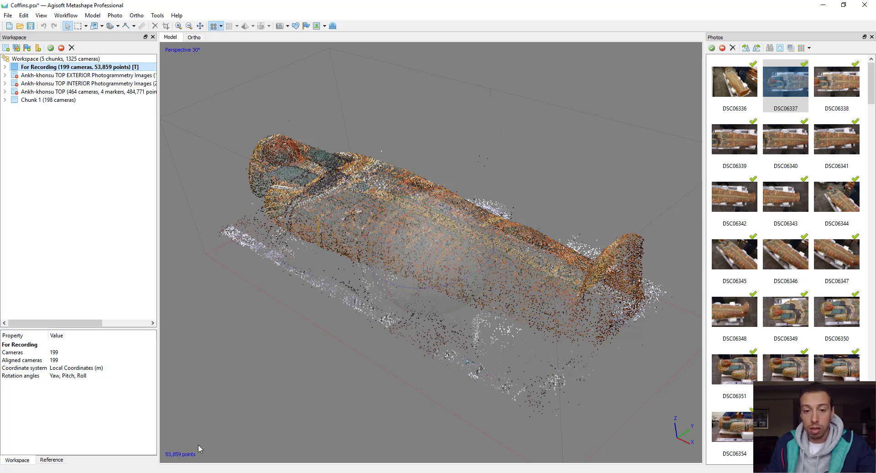
left_click_drag(434, 249, 423, 225)
right_click(64, 66)
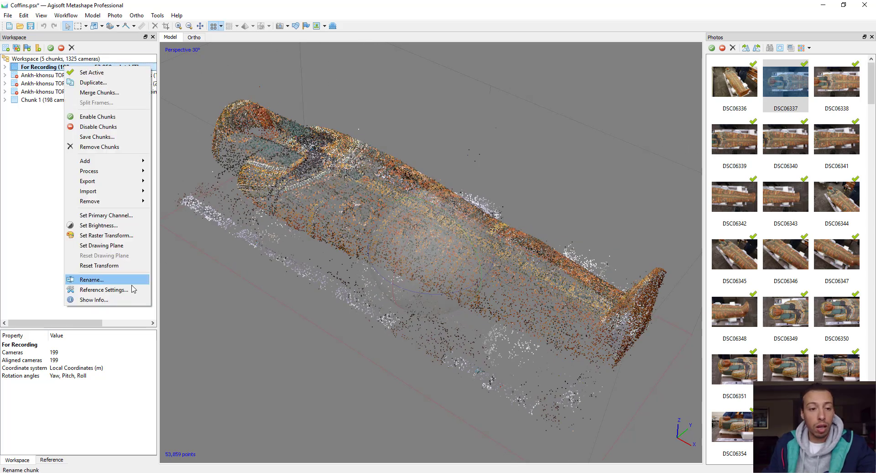
left_click(139, 300)
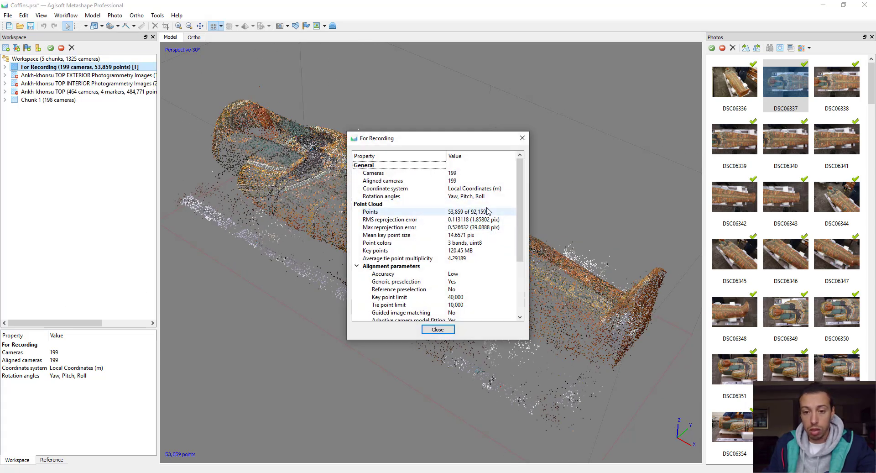
left_click(523, 137)
left_click_drag(461, 237, 442, 247)
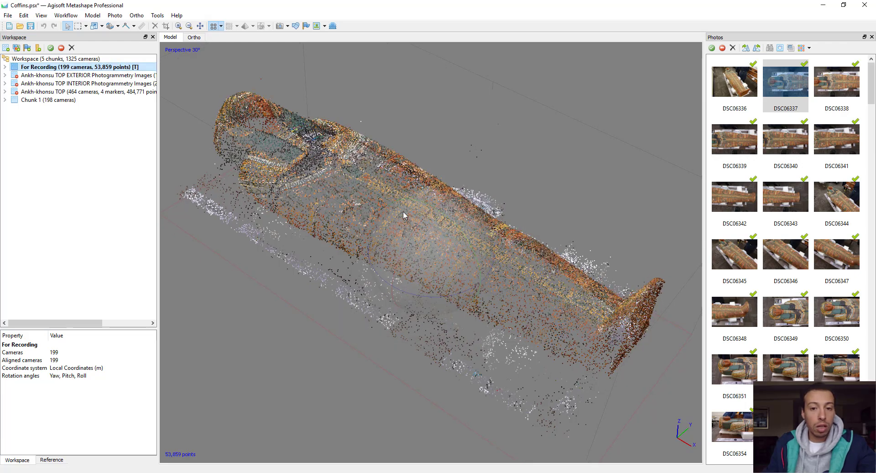
left_click_drag(403, 215, 438, 235)
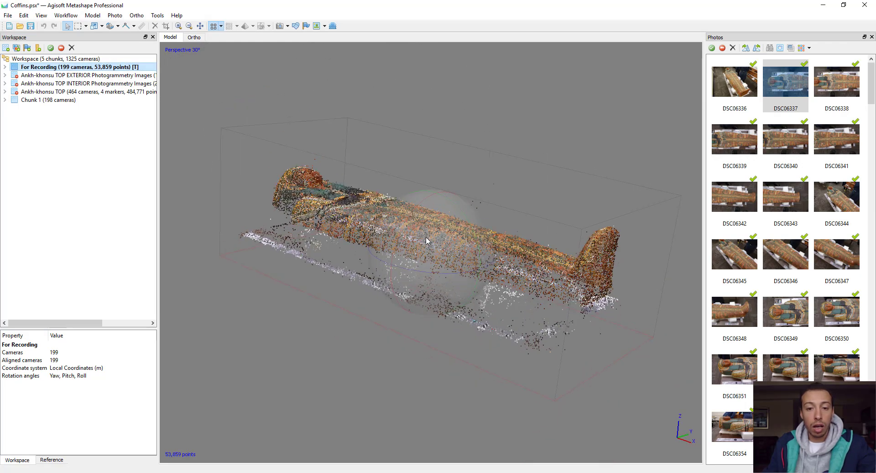
left_click(73, 16)
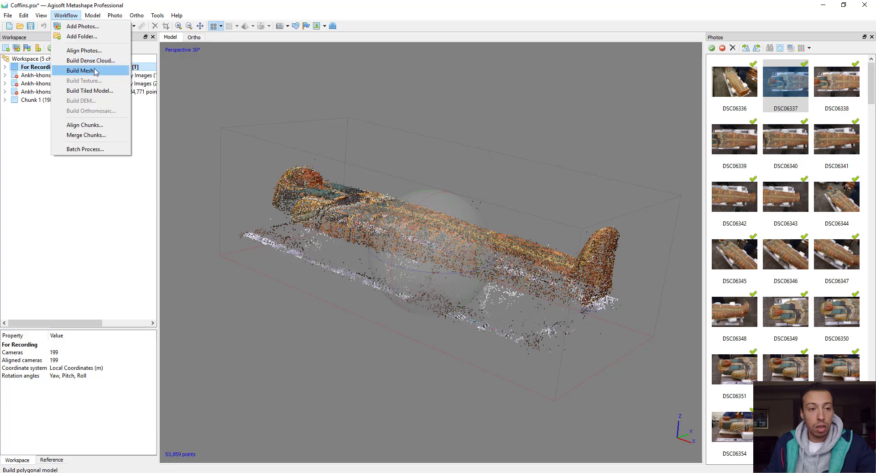
left_click_drag(417, 231, 443, 210)
scroll(436, 248, "up", 4)
scroll(445, 248, "down", 4)
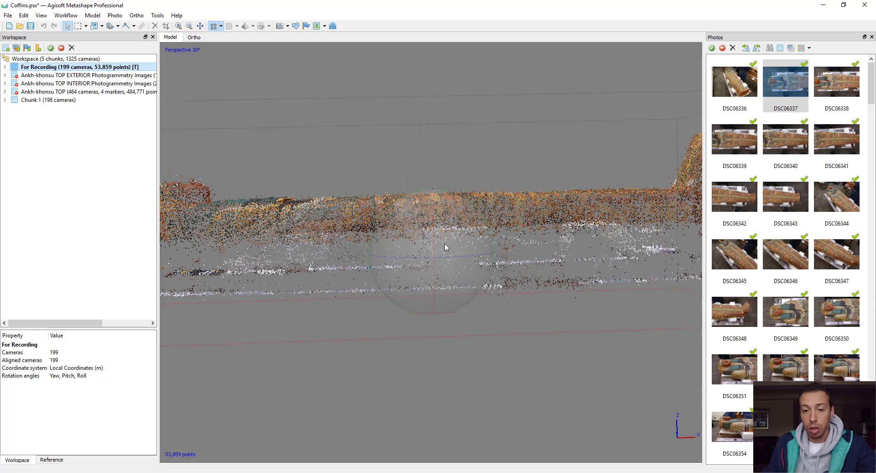
left_click_drag(476, 267, 470, 268)
left_click(65, 15)
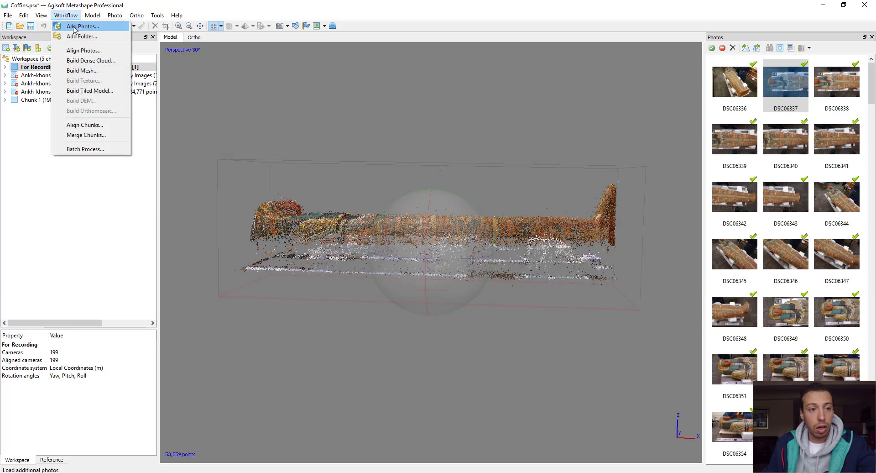
left_click(100, 71)
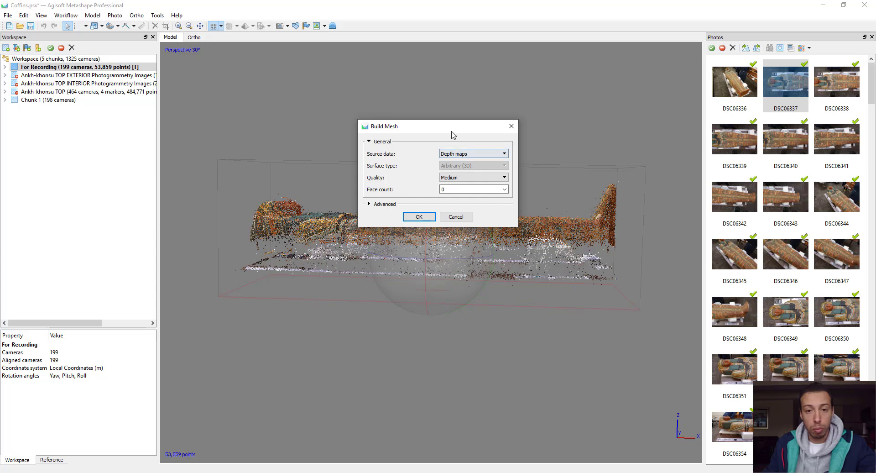
left_click(431, 151)
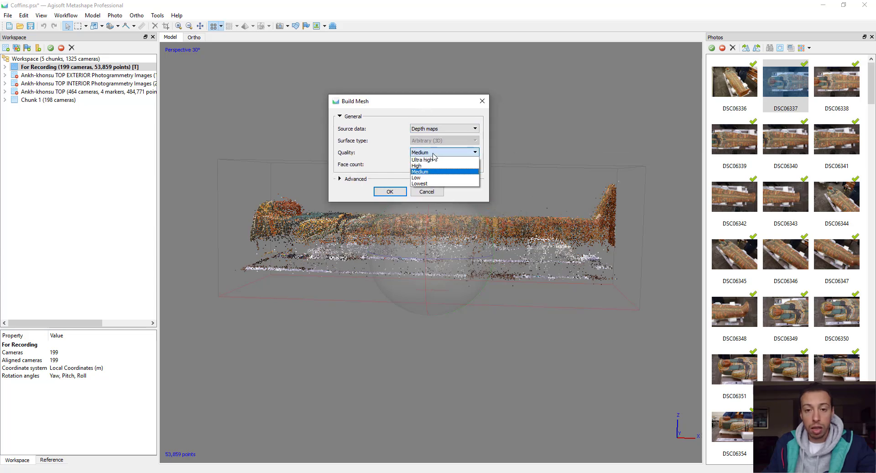
left_click(419, 177)
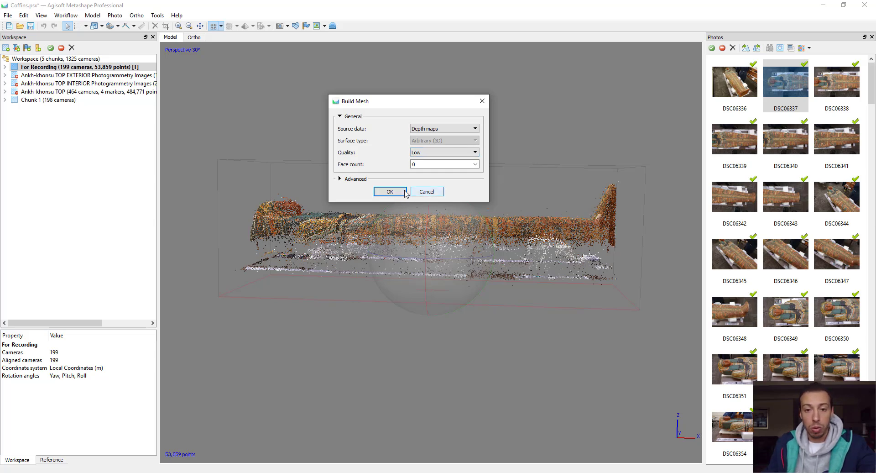
left_click(427, 191)
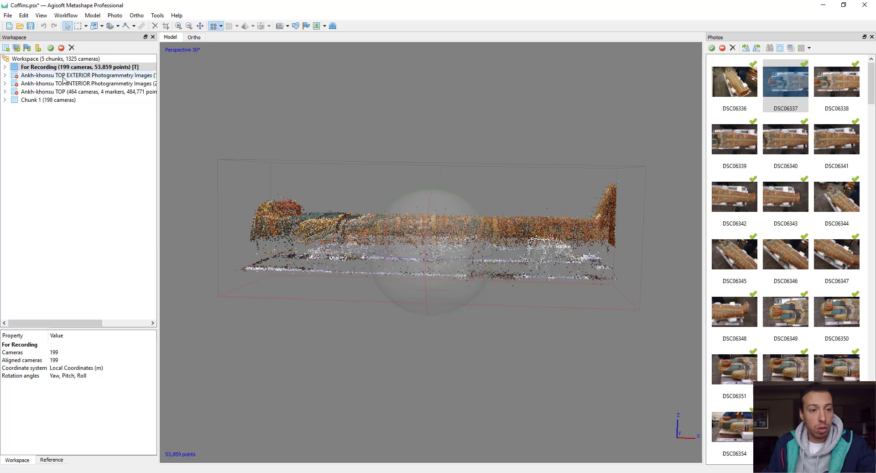
Review the mesh-building options for quality, face count, interpolation, vertex colors and source data without starting a build.
left_click(66, 15)
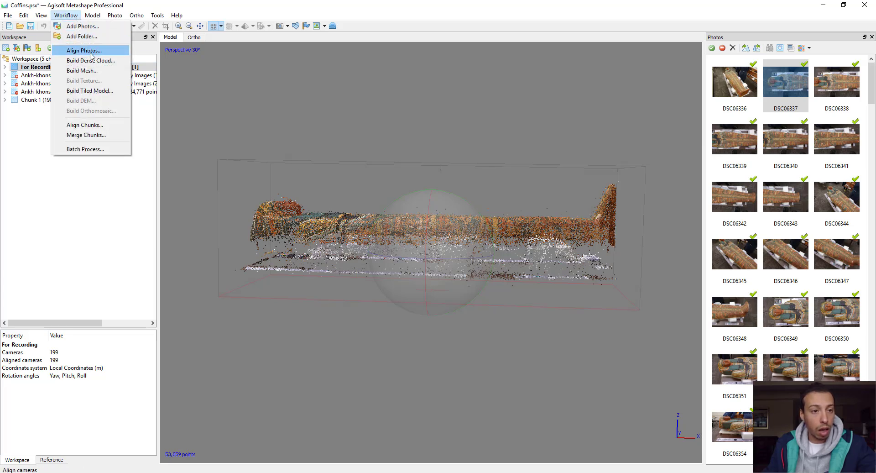
left_click(81, 71)
left_click(473, 177)
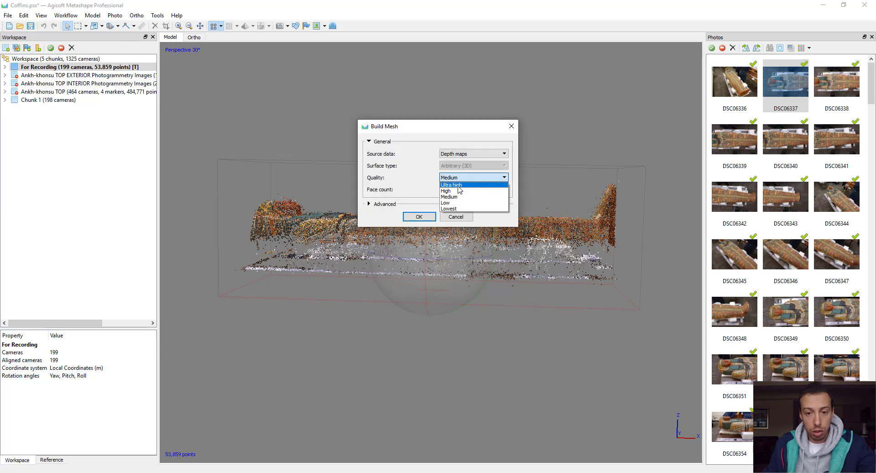
left_click(457, 211)
left_click(369, 204)
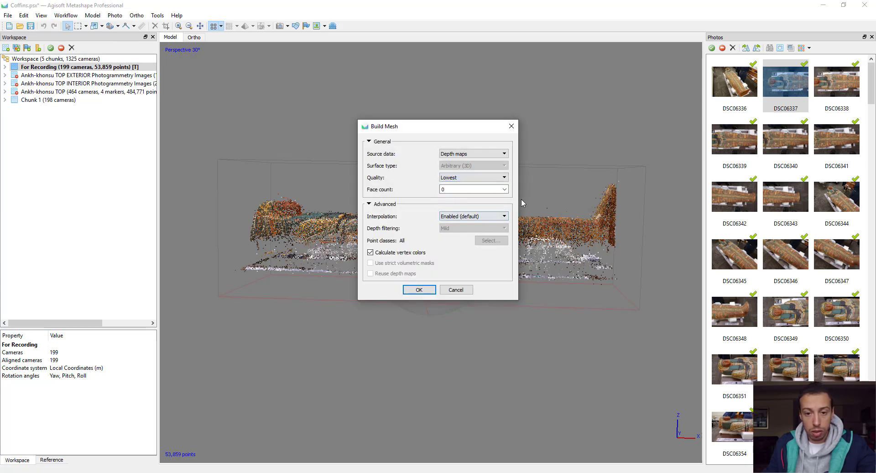
left_click(504, 189)
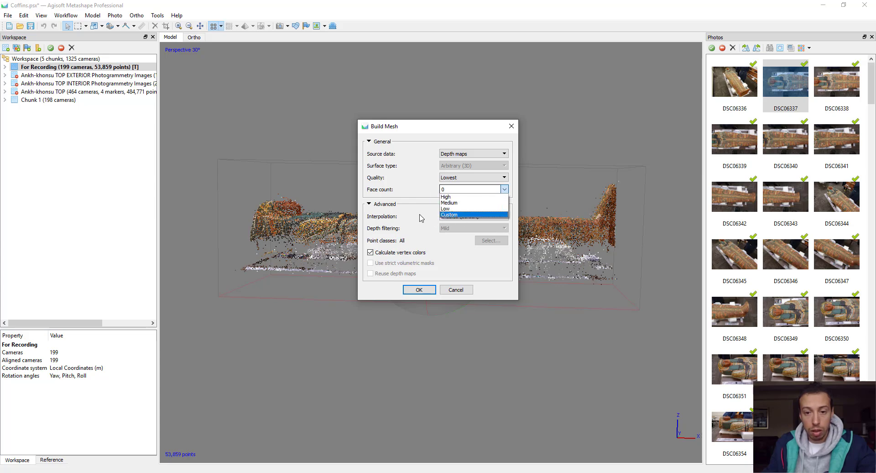
left_click(459, 214)
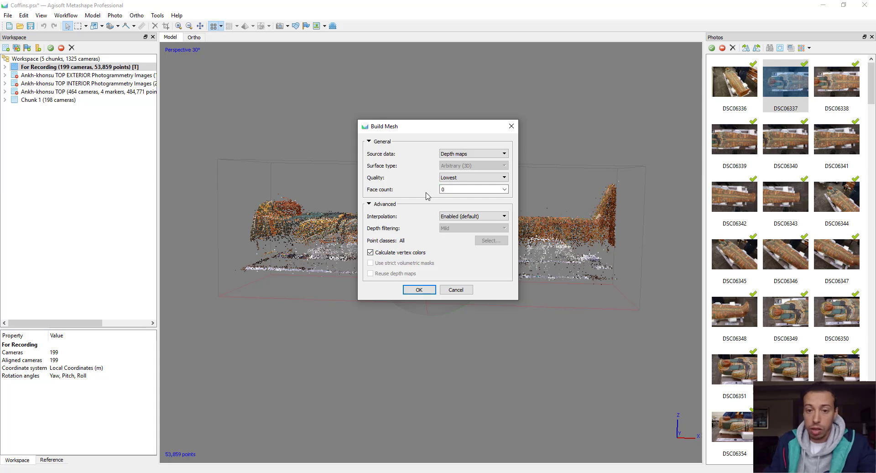
left_click(454, 189)
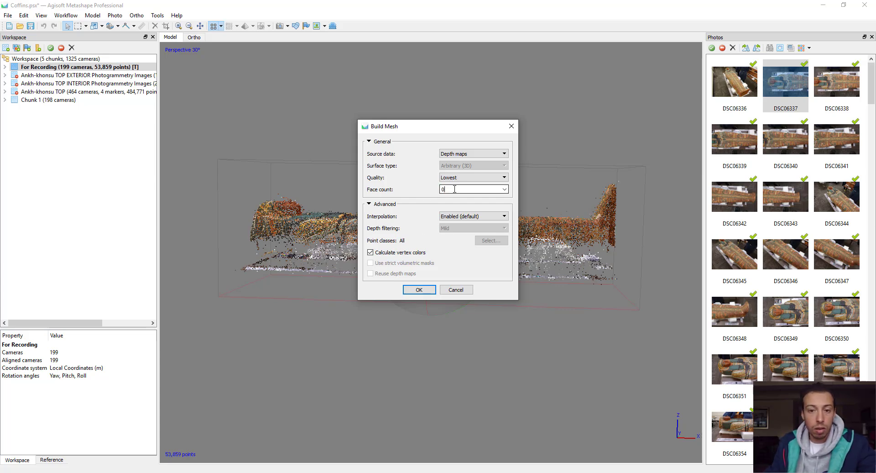
left_click(459, 156)
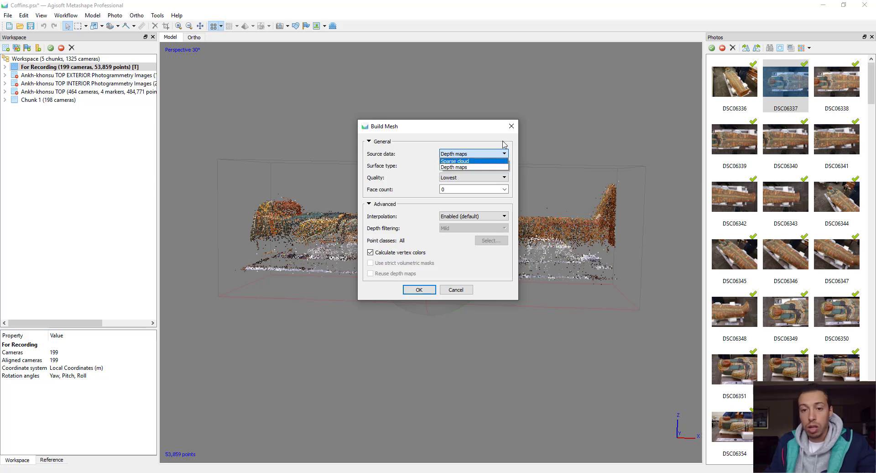
left_click(512, 127)
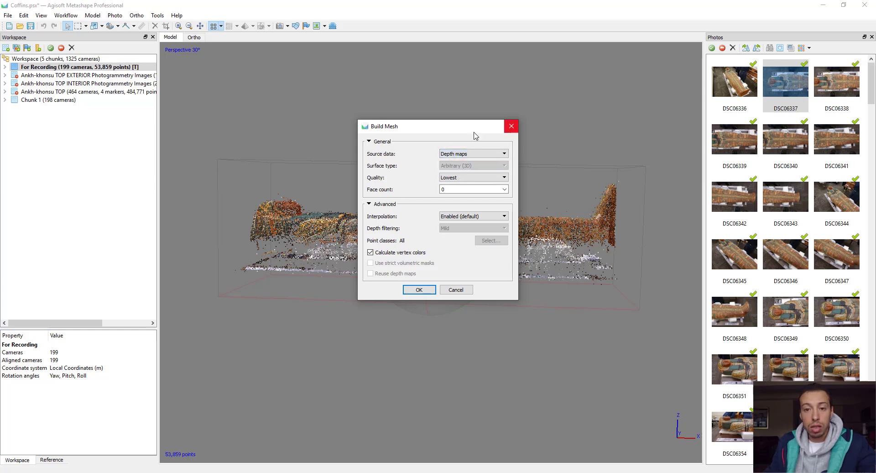
left_click(512, 127)
Compare the dense cloud quality setting with the source data choices for building a mesh, without running either process.
left_click_drag(472, 236, 460, 226)
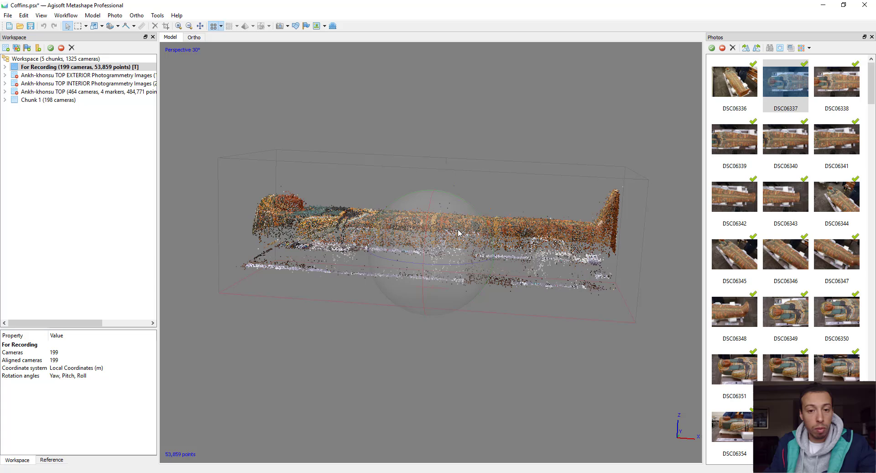
left_click(69, 16)
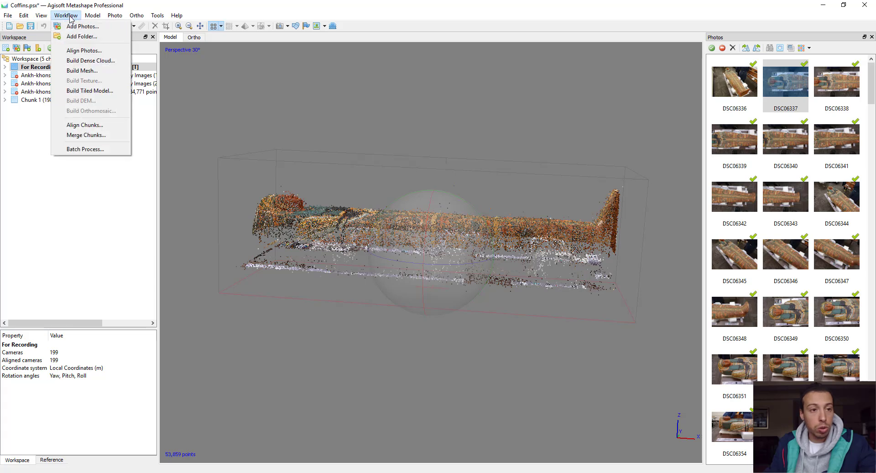
left_click(96, 63)
left_click_drag(449, 170, 406, 111)
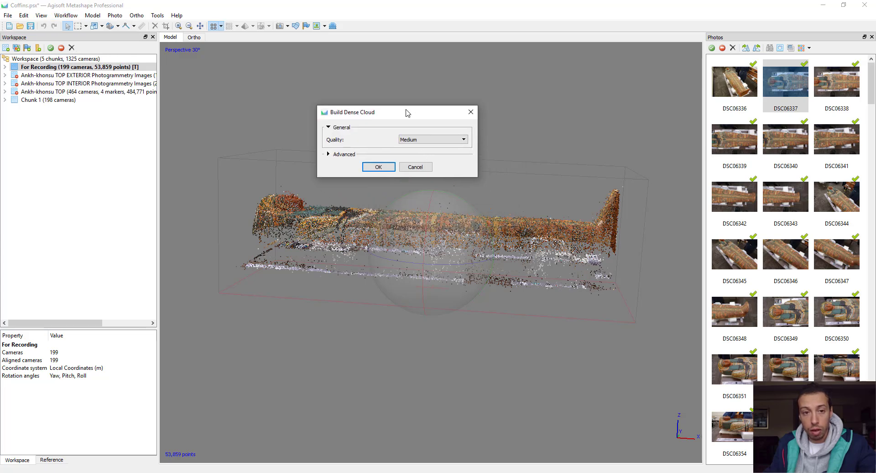
left_click(411, 162)
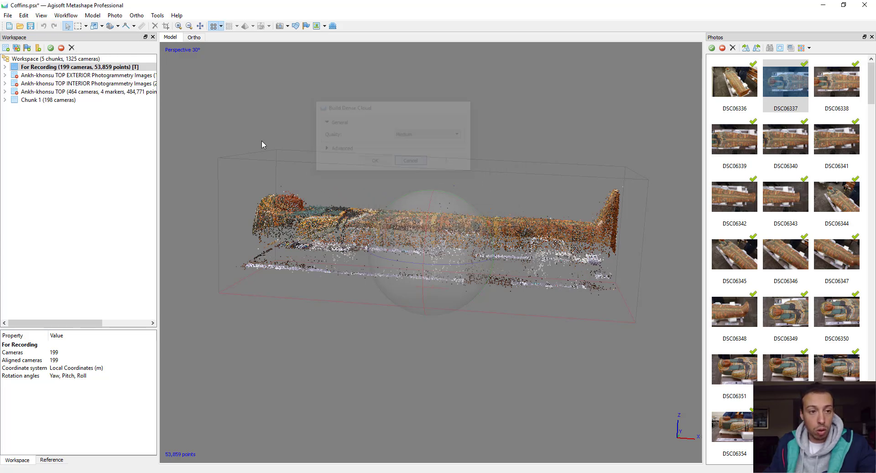
left_click(66, 15)
left_click(97, 71)
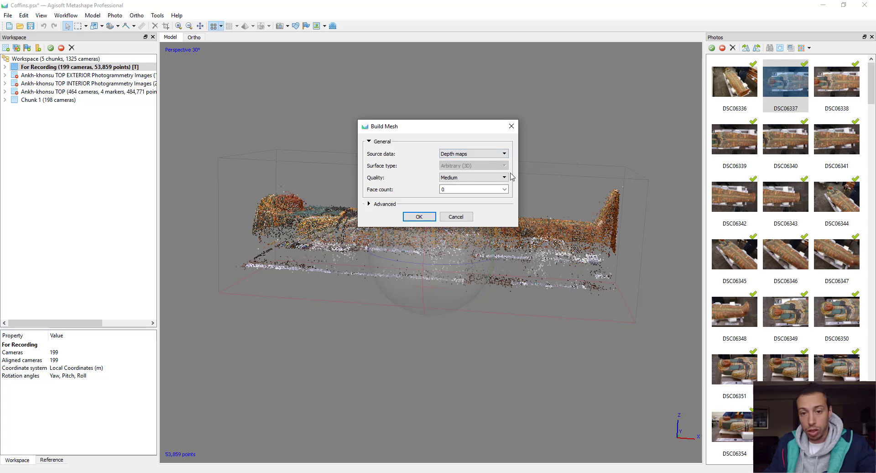
left_click(472, 158)
left_click(511, 126)
left_click(511, 126)
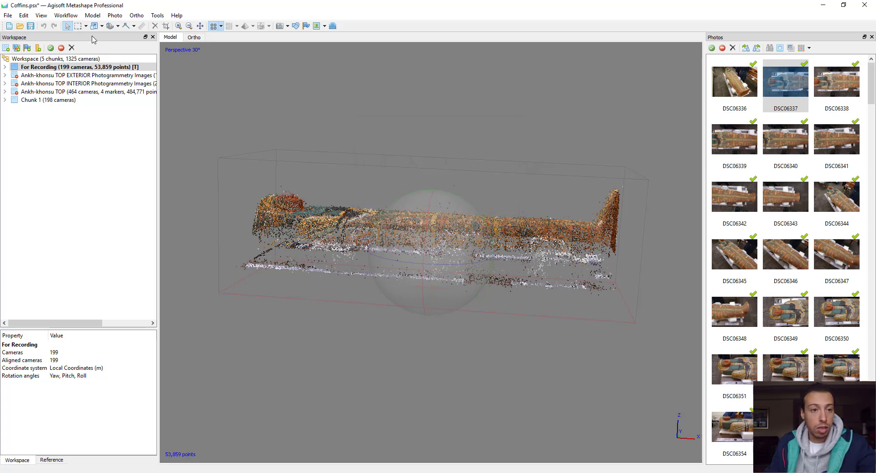
Build a mesh for the For Recording chunk from depth maps at Lowest quality, with interpolation and vertex color calculation enabled.
left_click(64, 15)
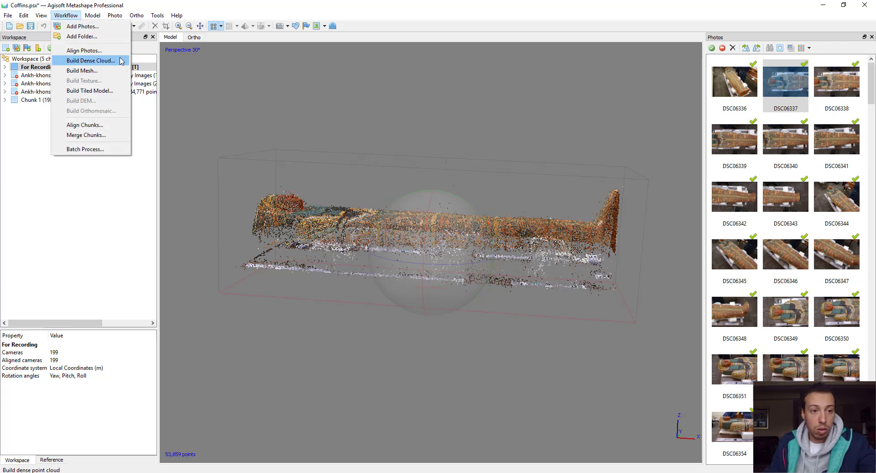
left_click(94, 71)
left_click_drag(461, 133, 268, 71)
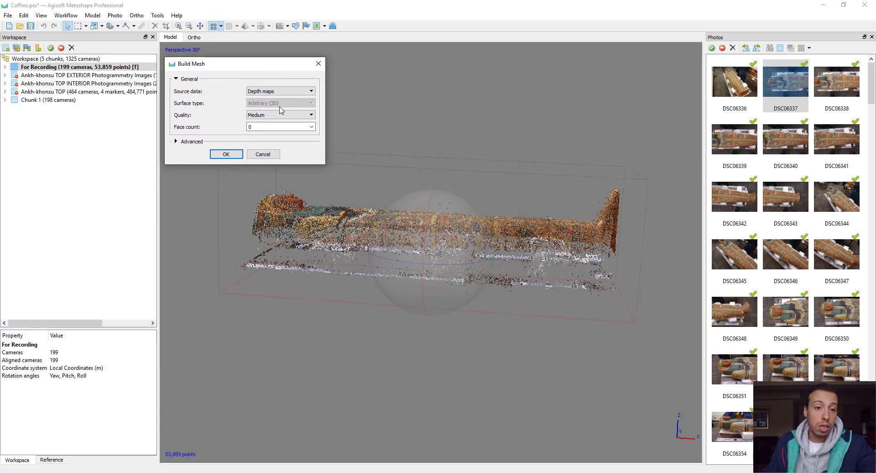
mouse_move(264, 71)
left_mouse_down()
mouse_move(275, 70)
mouse_move(262, 74)
left_mouse_up()
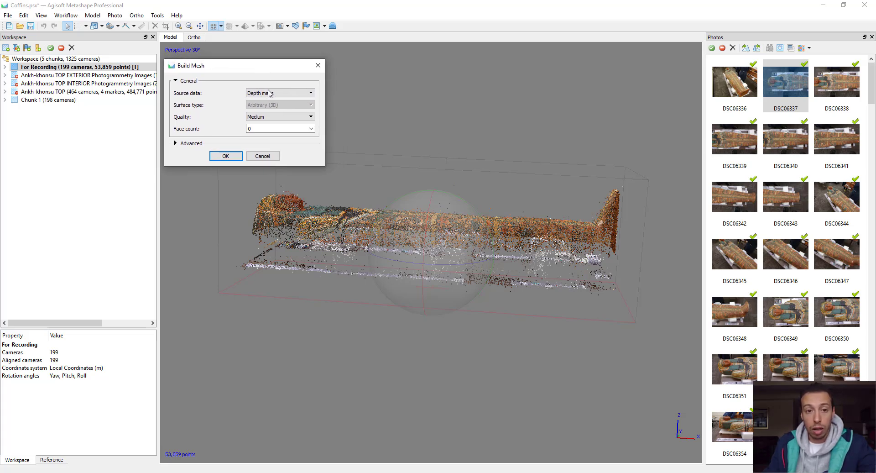
left_click(292, 116)
left_click(264, 150)
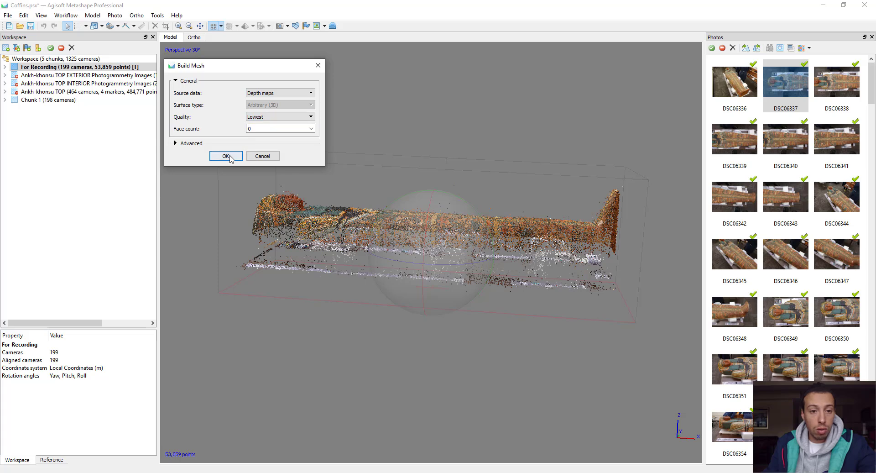
left_click(188, 144)
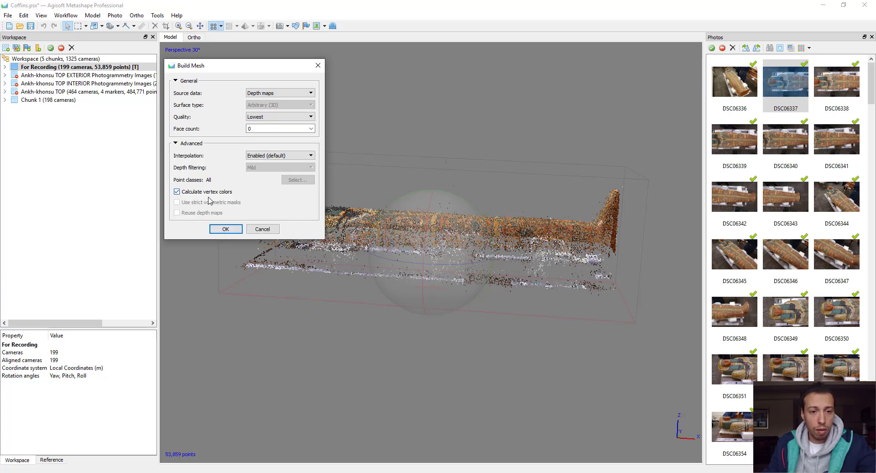
left_click(225, 229)
left_click_drag(439, 193, 250, 65)
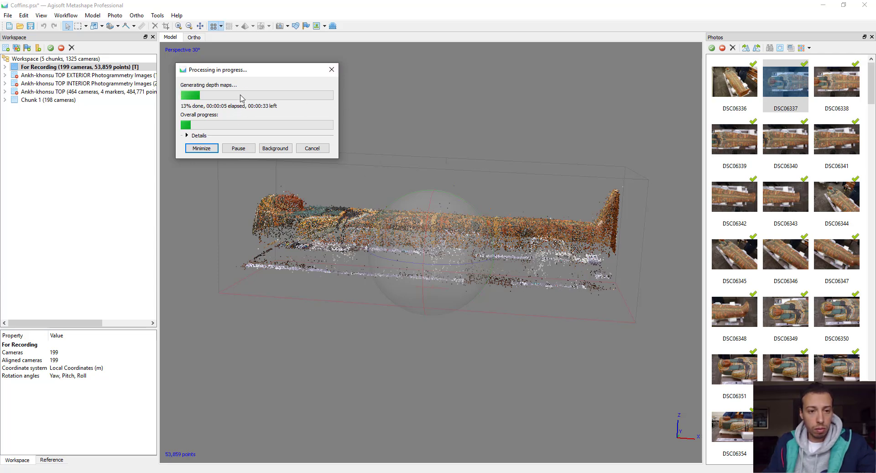
mouse_move(251, 74)
left_mouse_down()
mouse_move(314, 73)
mouse_move(252, 68)
left_mouse_up()
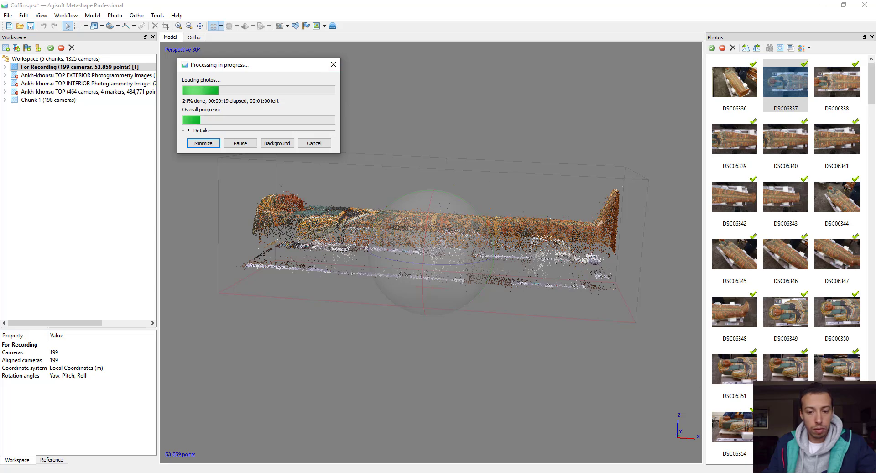
left_click(481, 472)
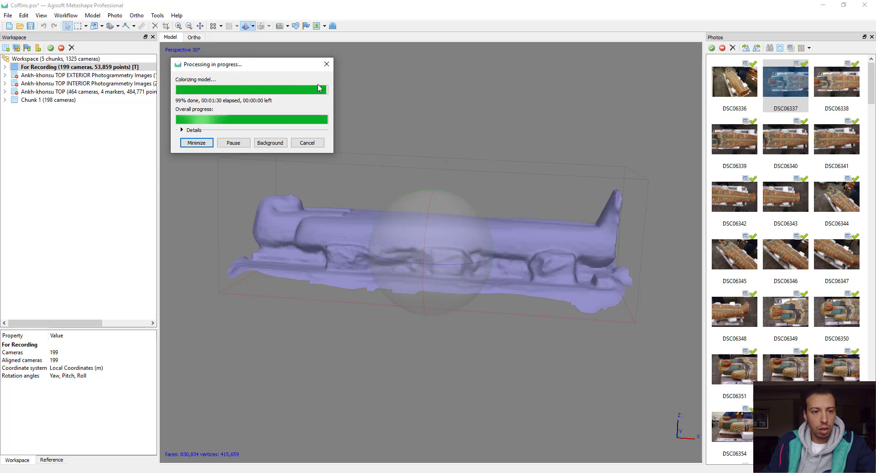
Examine the colored coffin mesh, its support blocks and the scale bars from several angles and distances.
left_click_drag(457, 237, 447, 259)
scroll(476, 259, "up", 5)
scroll(476, 259, "down", 5)
scroll(458, 241, "up", 1)
scroll(450, 241, "down", 3)
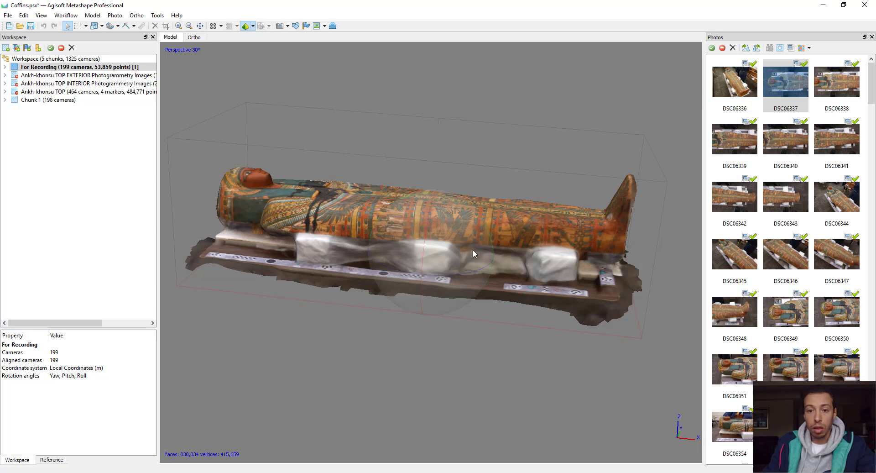
left_click_drag(472, 249, 428, 261)
scroll(438, 259, "up", 4)
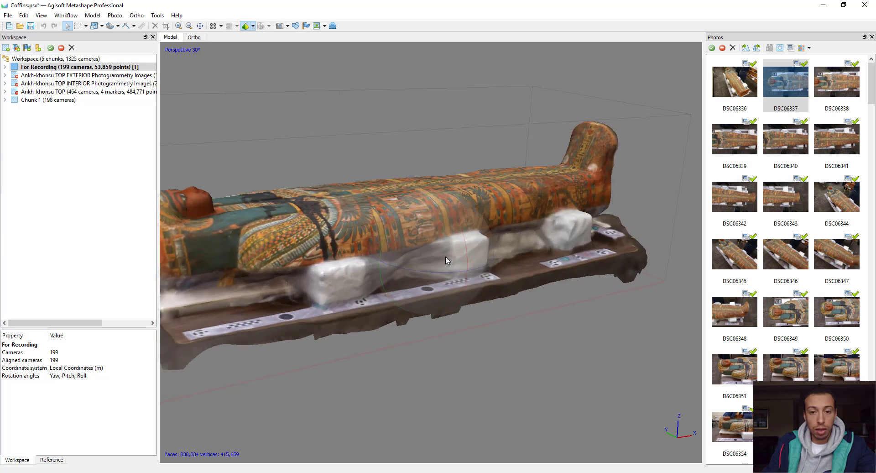
Compare the coffin mesh with source photos DSC06336 and DSC06337.
double_click(734, 82)
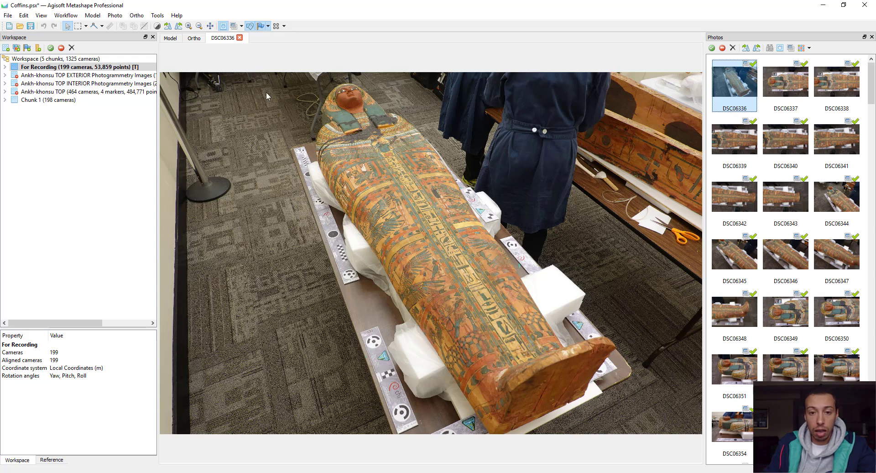
left_click(239, 38)
scroll(439, 242, "down", 5)
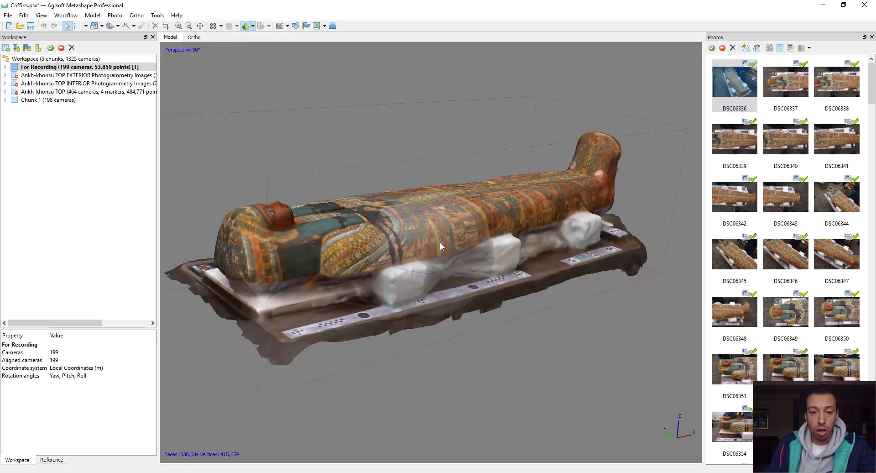
mouse_move(436, 232)
left_mouse_down()
mouse_move(433, 264)
mouse_move(452, 228)
left_mouse_up()
double_click(780, 87)
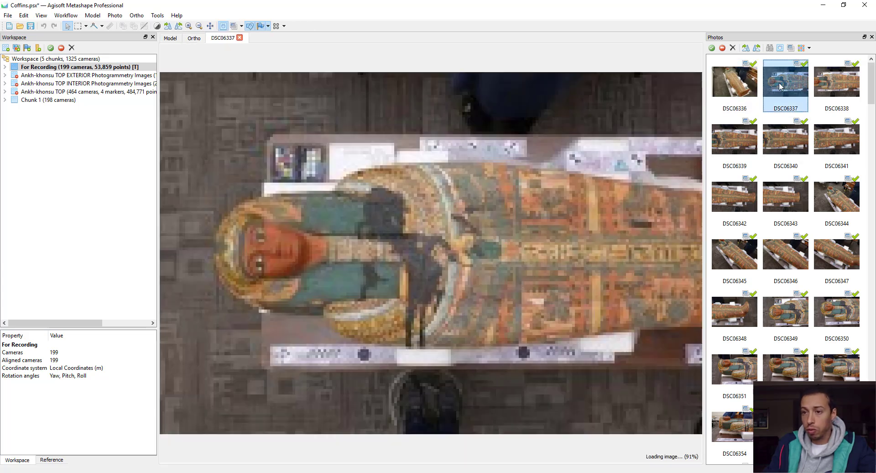
Browse further through the chunk's source photos and return to the 3D model.
scroll(798, 280, "down", 5)
scroll(798, 281, "down", 15)
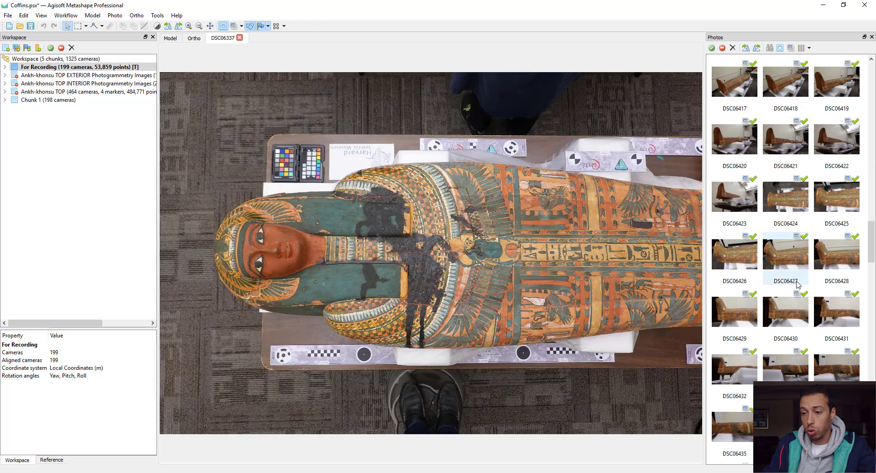
left_click(240, 37)
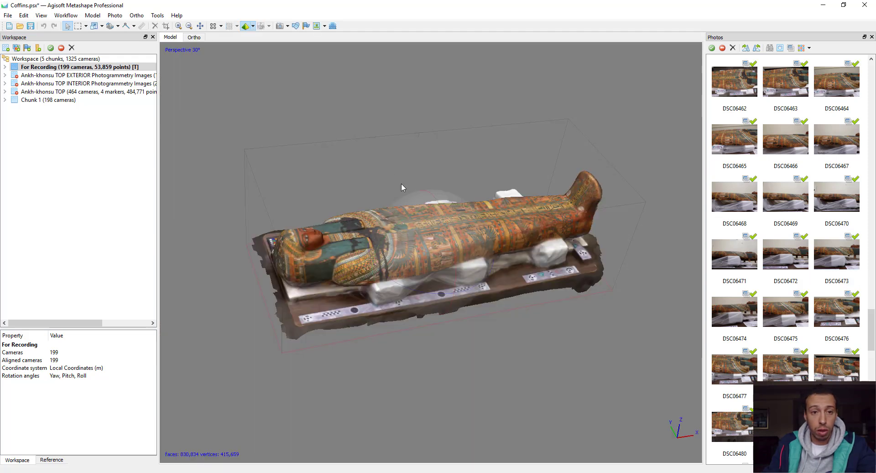
In an orthographic front view, delete the lower part of the mesh containing the support blocks, table and scale bars.
left_click_drag(401, 182, 414, 229)
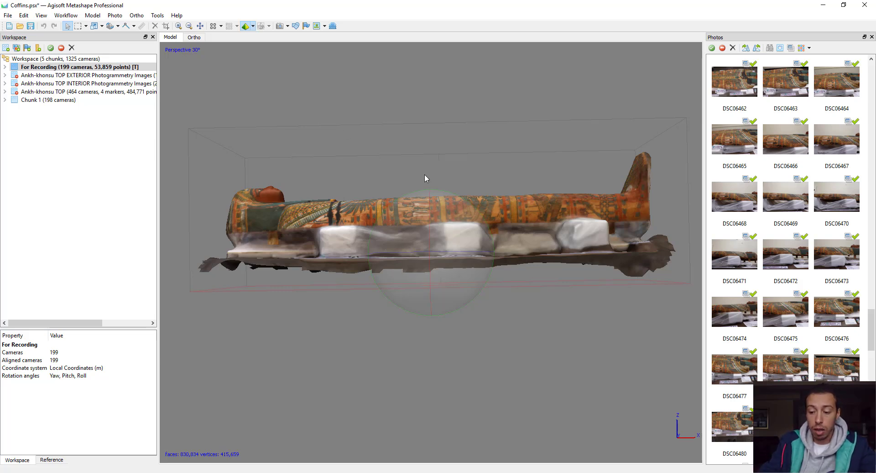
key("KP_5")
key("KP_3")
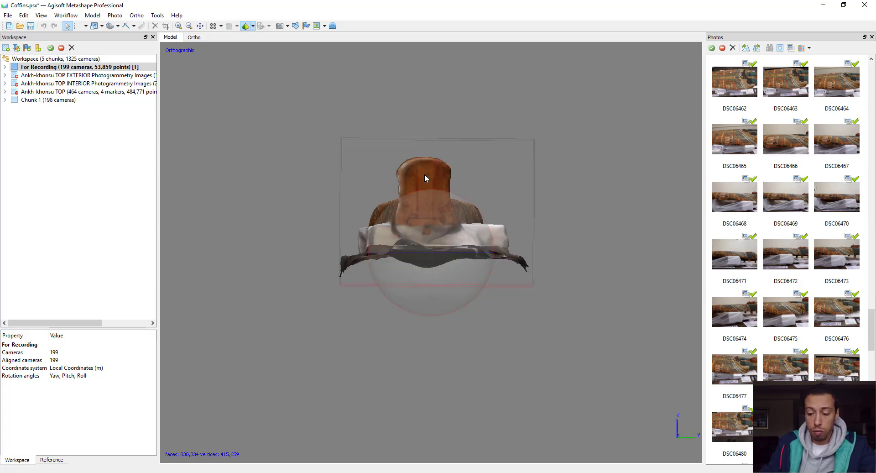
key("KP_1")
scroll(474, 235, "up", 2)
scroll(528, 286, "down", 2)
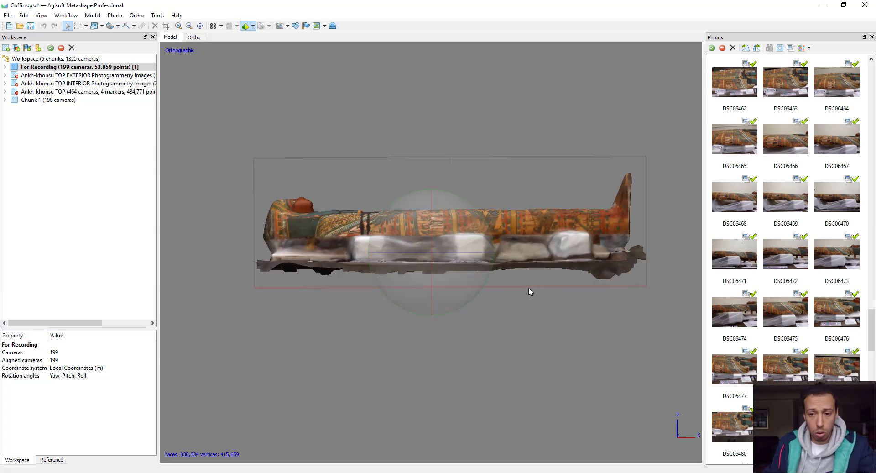
scroll(516, 283, "up", 2)
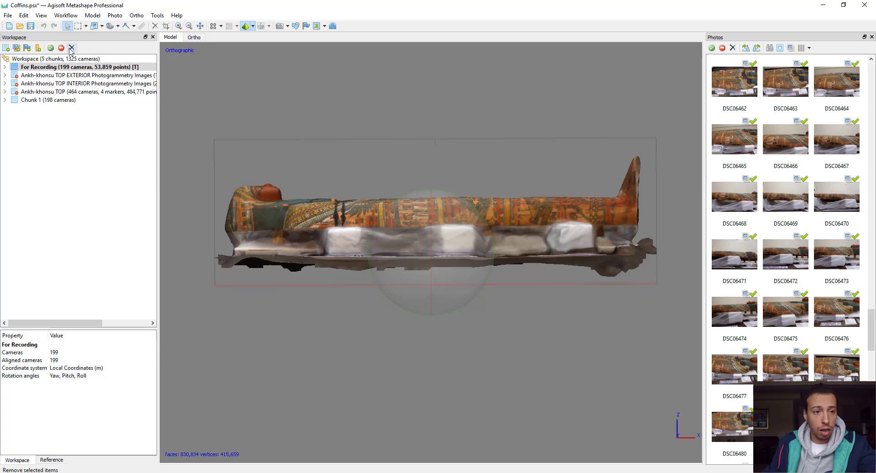
left_click(78, 26)
left_click_drag(189, 304, 717, 224)
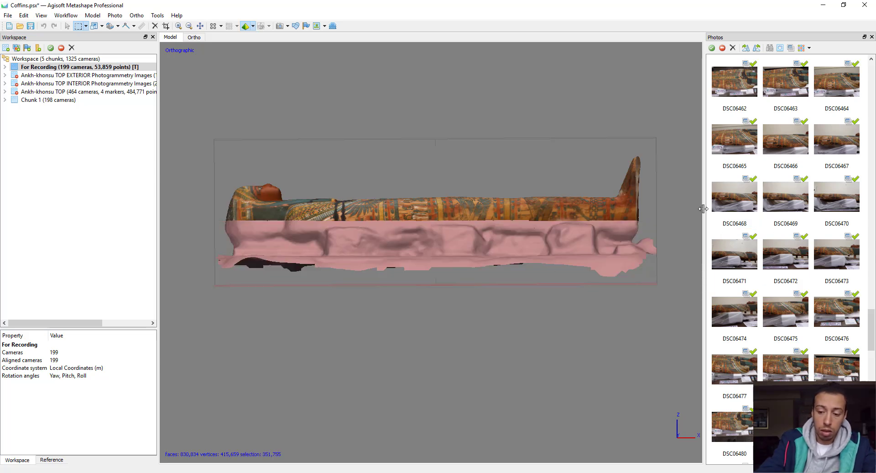
key("Delete")
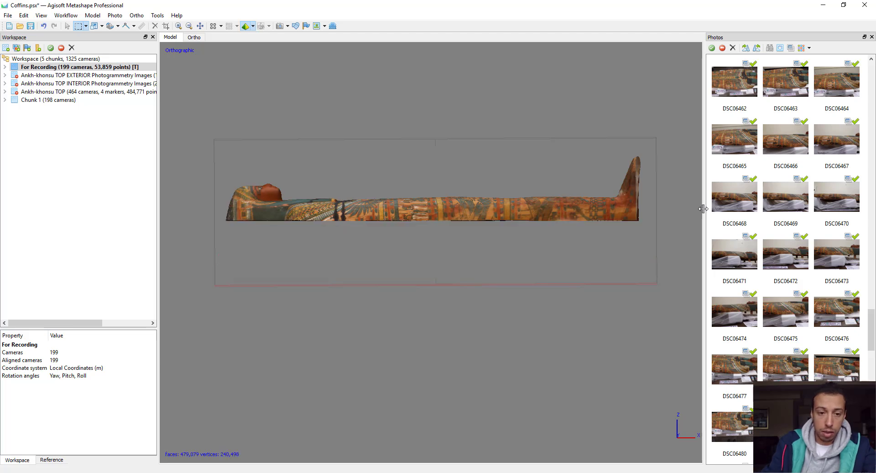
left_click(67, 25)
Compare the trimmed underside of the coffin mesh with source photo DSC06469.
left_click_drag(449, 231, 534, 226)
left_click_drag(600, 233, 441, 243)
double_click(785, 196)
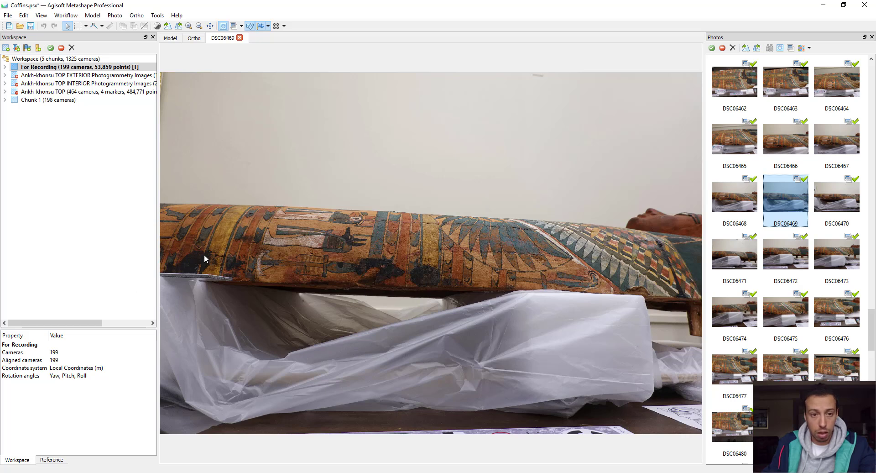
left_click(240, 38)
left_click_drag(432, 235, 445, 247)
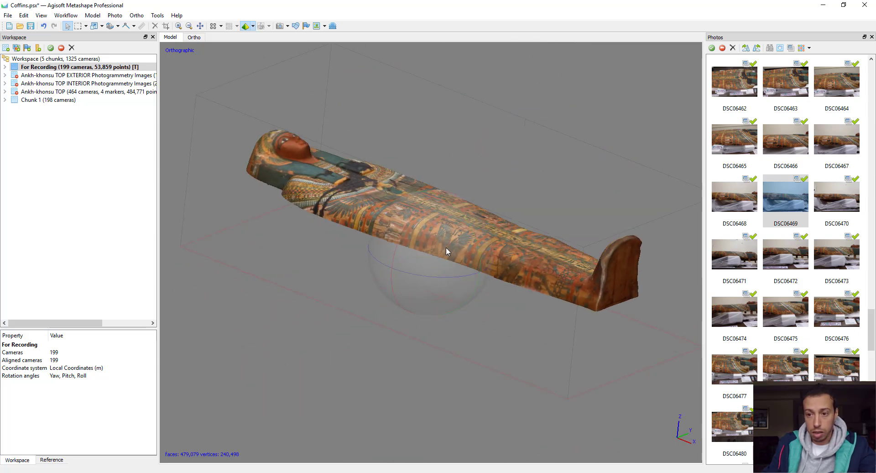
Start importing masks and set the mask method to From Model.
left_click(8, 15)
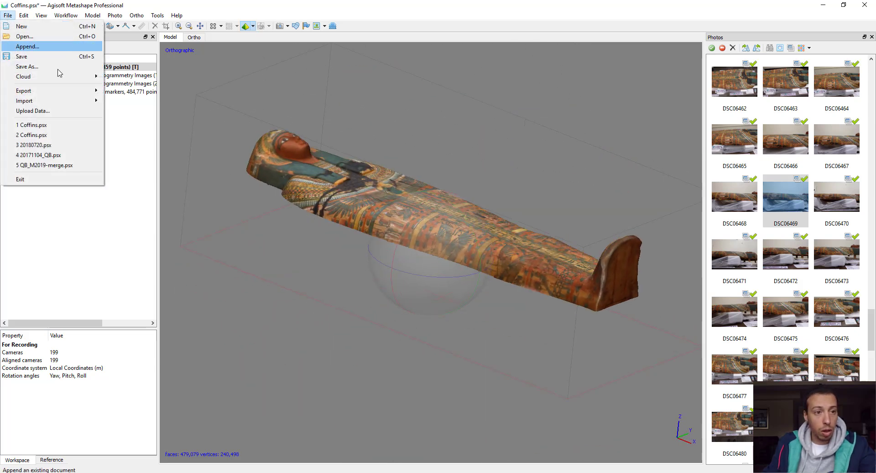
mouse_move(51, 101)
left_click(135, 122)
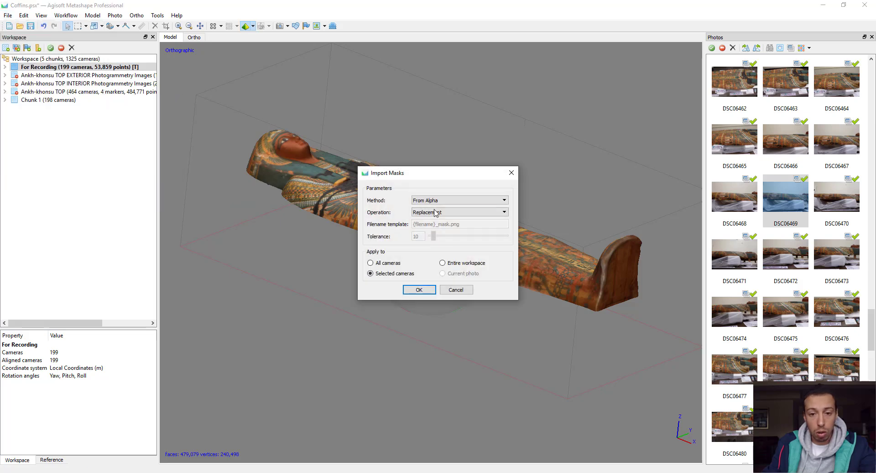
left_click(441, 200)
left_click(514, 119)
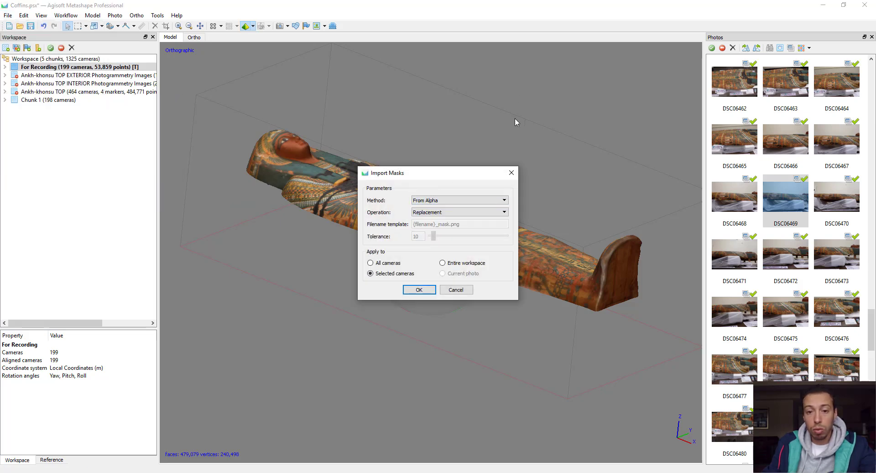
left_click_drag(458, 178, 672, 75)
left_click(668, 97)
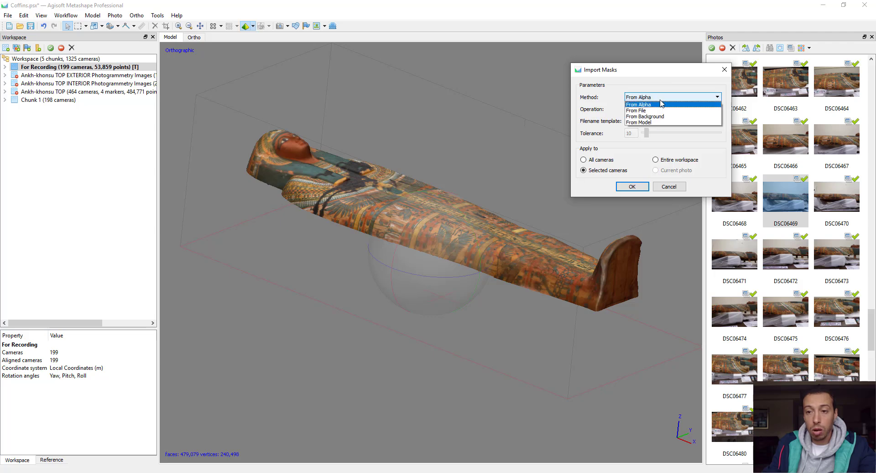
left_click(641, 126)
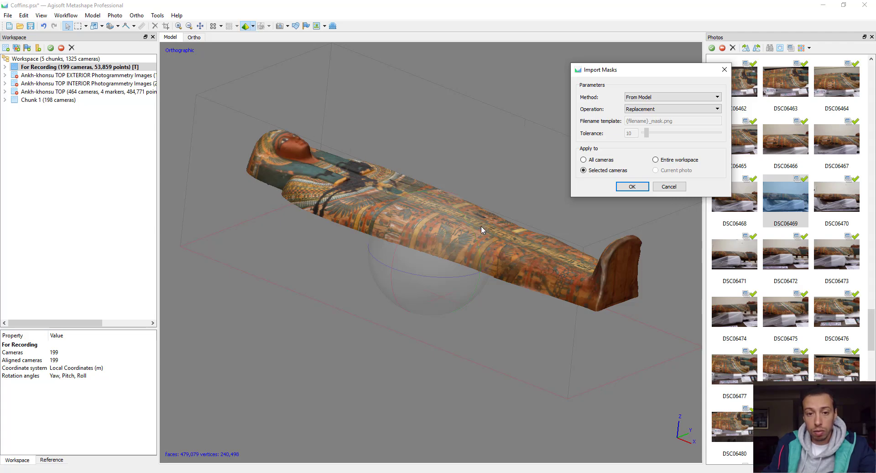
Generate the model-based masks for all cameras, using the Replacement operation.
left_click_drag(618, 70, 528, 56)
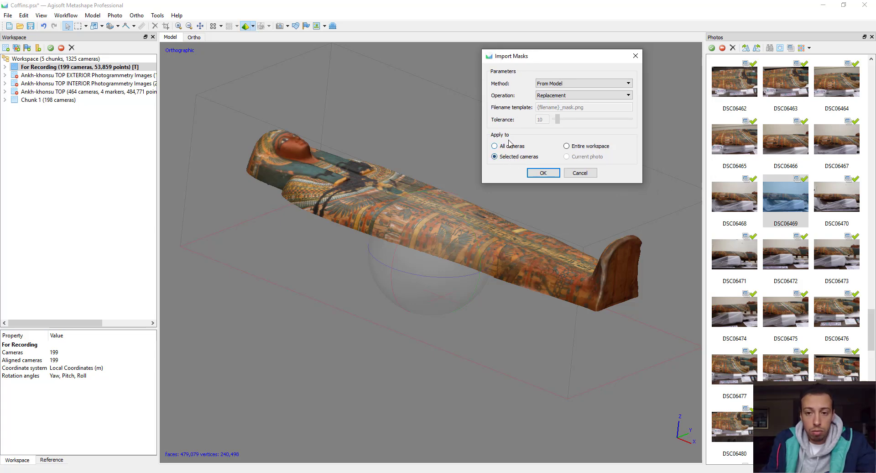
left_click_drag(553, 57, 539, 73)
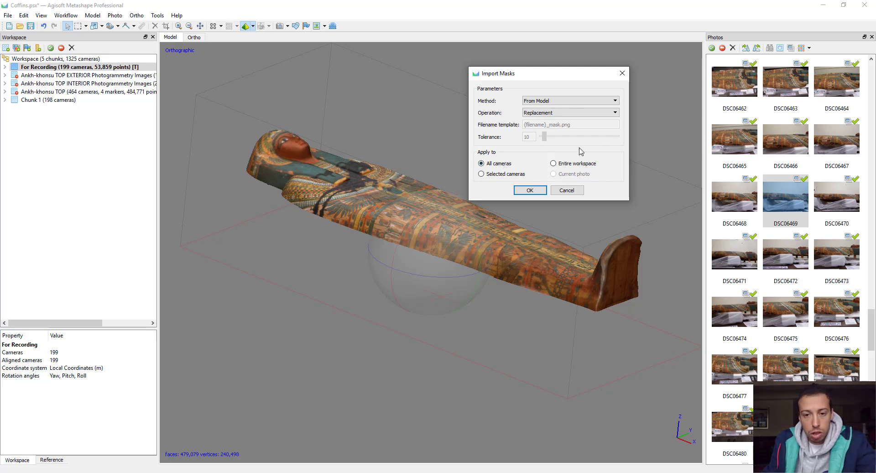
left_click(530, 190)
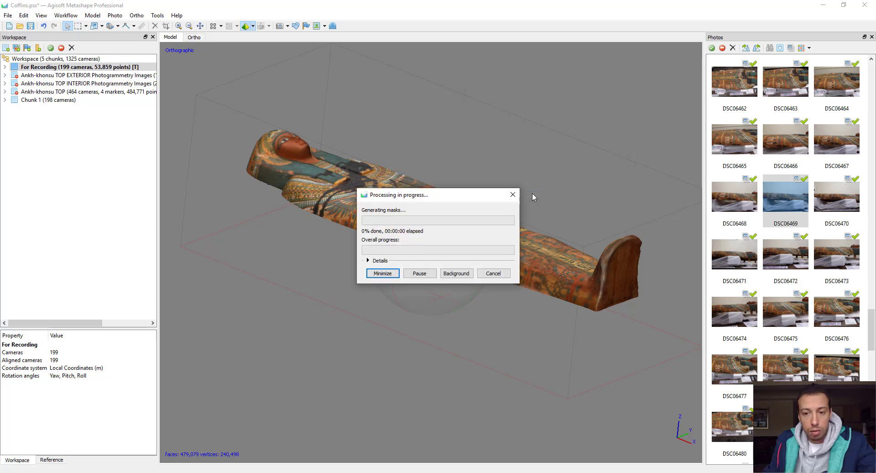
left_click_drag(462, 200, 439, 114)
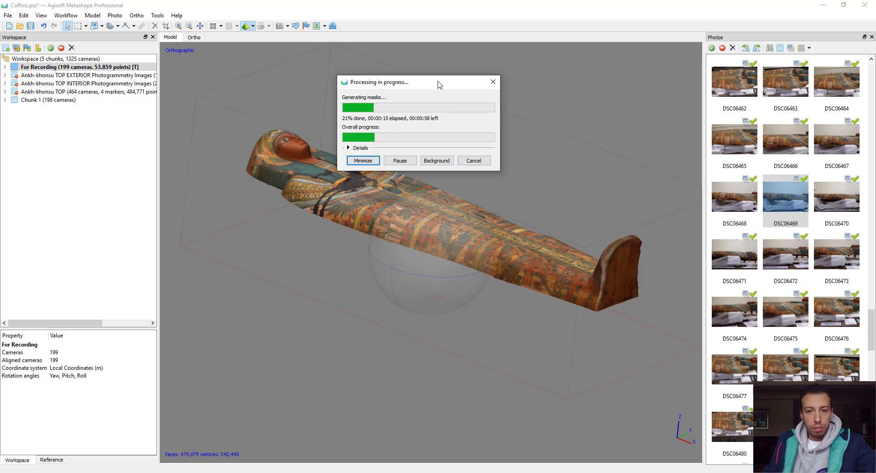
left_click_drag(438, 84, 478, 82)
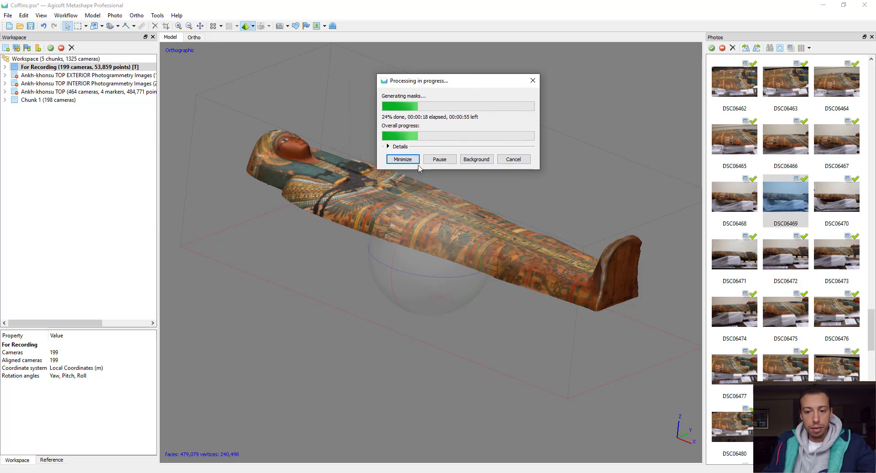
left_click_drag(483, 87, 274, 66)
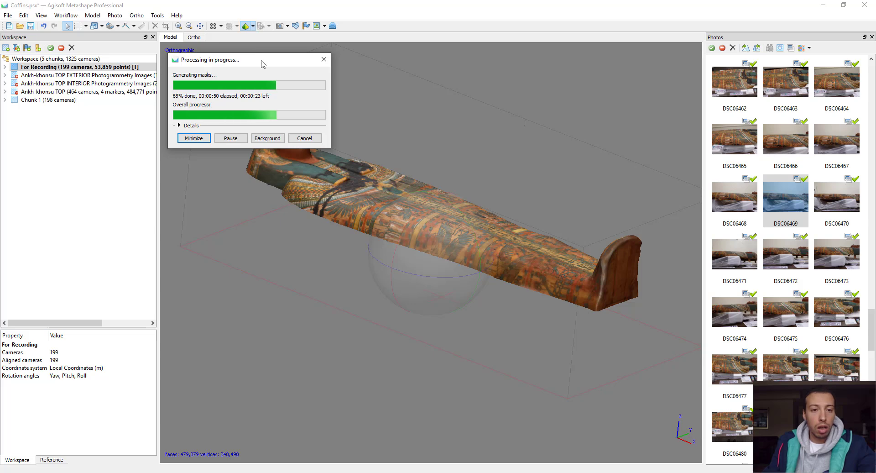
mouse_move(256, 66)
left_mouse_down()
mouse_move(287, 80)
mouse_move(261, 84)
mouse_move(269, 73)
mouse_move(262, 67)
left_mouse_up()
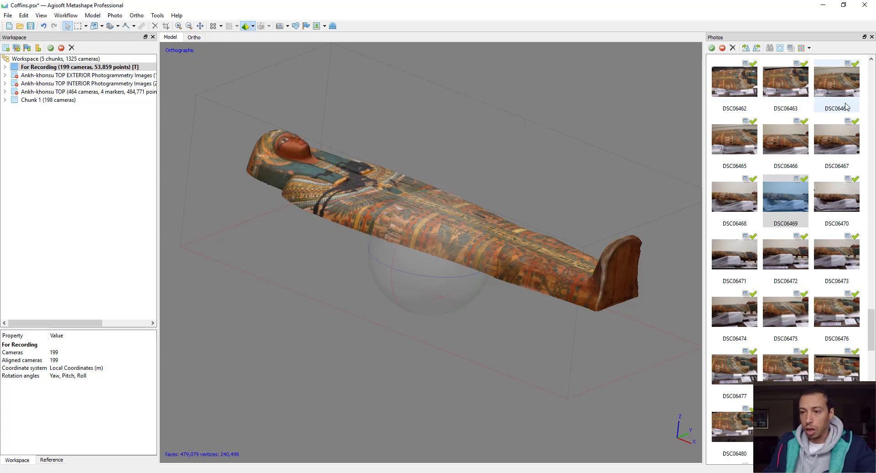
Check the generated mask outlines on photos DSC06470, DSC06475, DSC06478 and DSC06479.
double_click(837, 196)
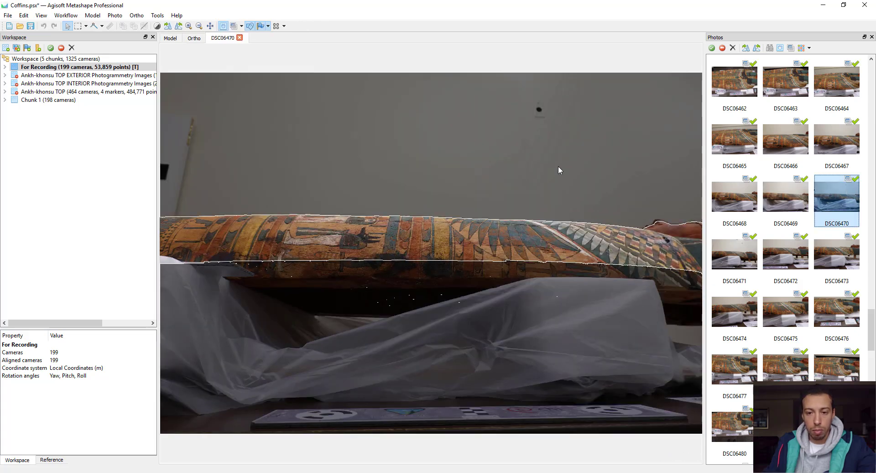
double_click(786, 310)
scroll(540, 116, "down", 1)
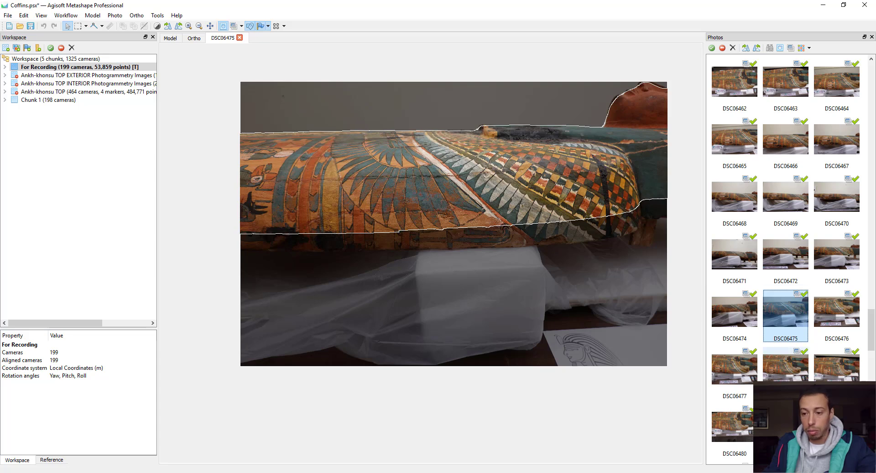
double_click(792, 362)
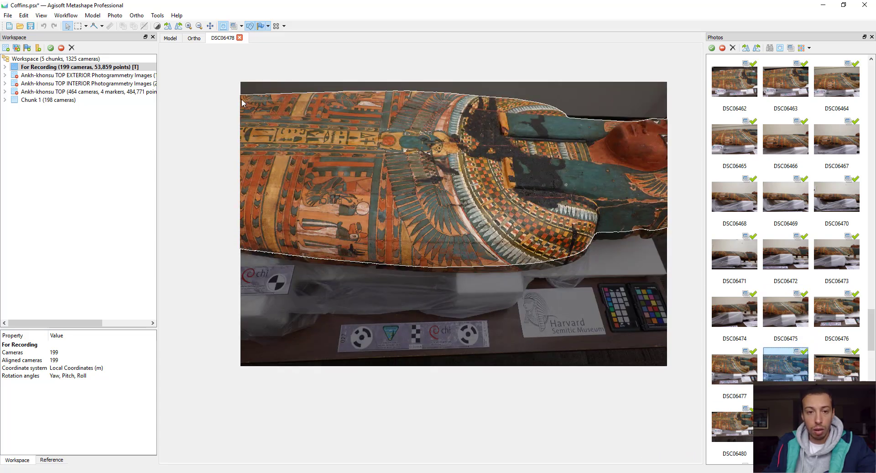
double_click(836, 365)
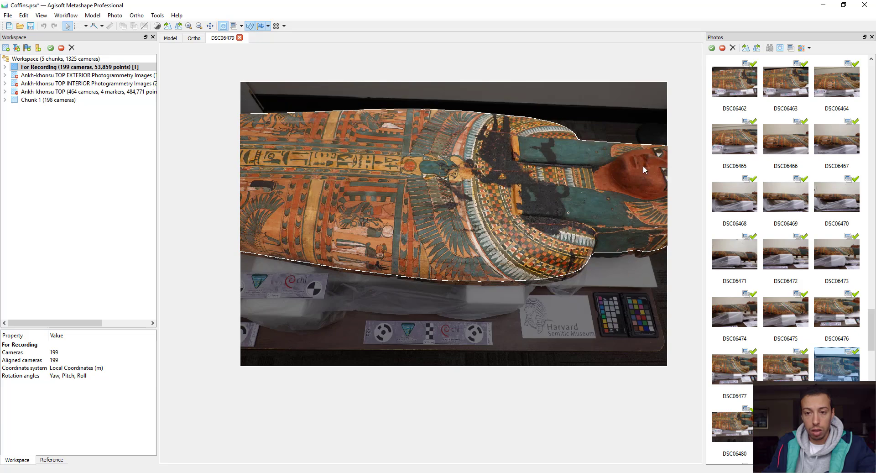
Preview the masks briefly as photo thumbnails, then check the mask on DSC06530 and return to the model.
left_click(781, 48)
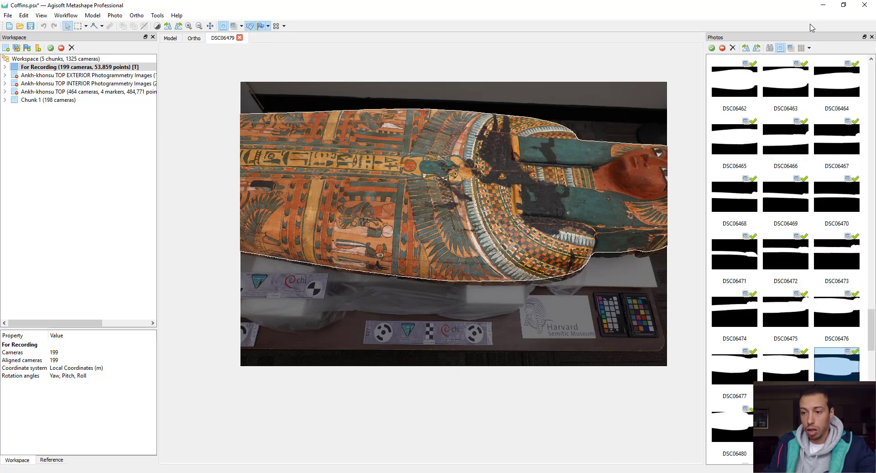
left_click(781, 49)
scroll(779, 306, "down", 8)
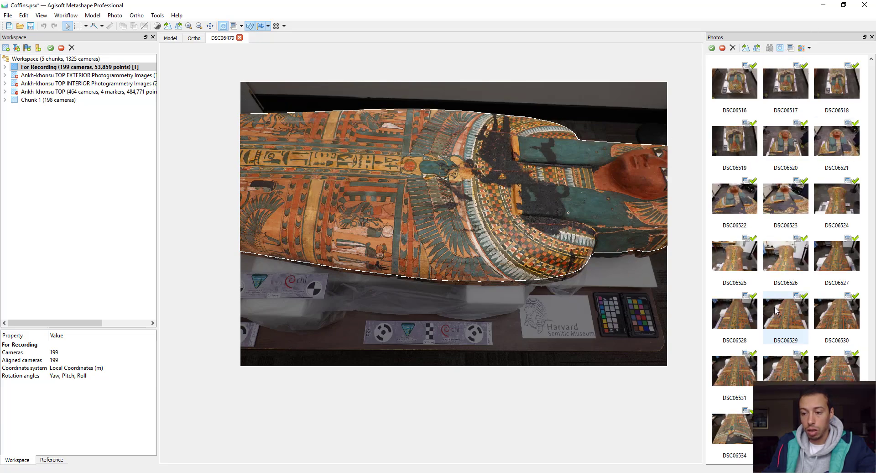
double_click(829, 325)
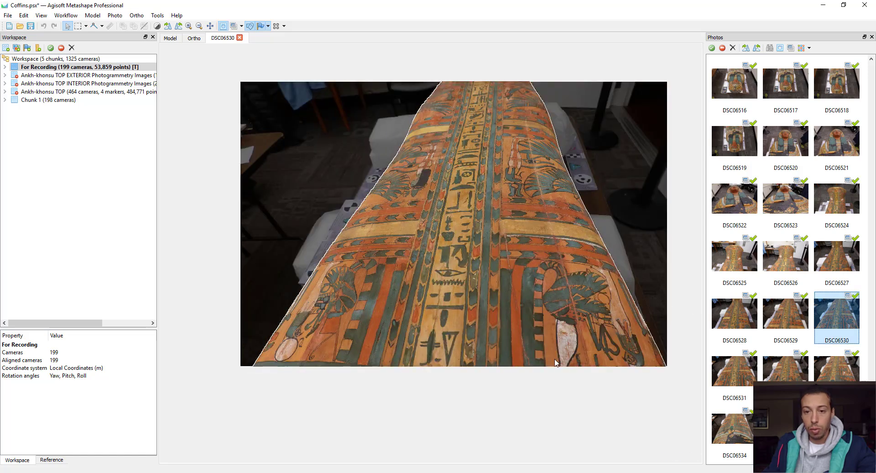
left_click(239, 37)
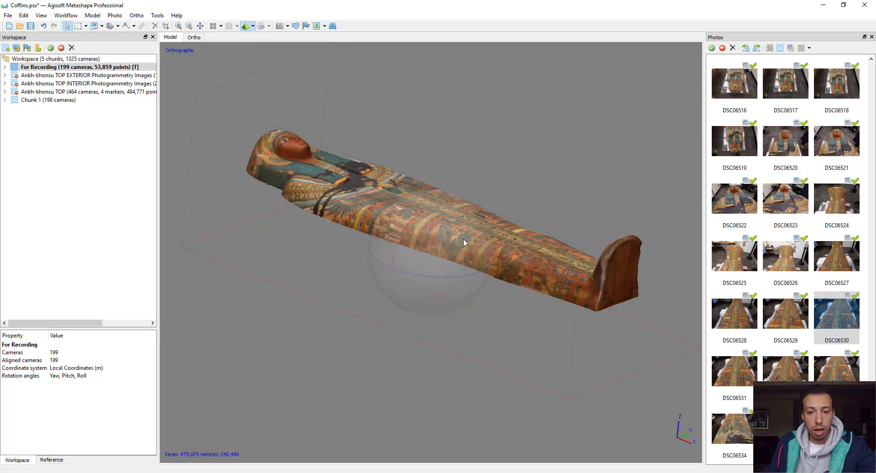
Try photo alignment settings with High accuracy and masks applied to key points, and close them without aligning.
mouse_move(464, 238)
left_mouse_down()
mouse_move(437, 252)
mouse_move(452, 237)
mouse_move(449, 224)
mouse_move(438, 245)
mouse_move(453, 237)
left_mouse_up()
scroll(452, 235, "down", 3)
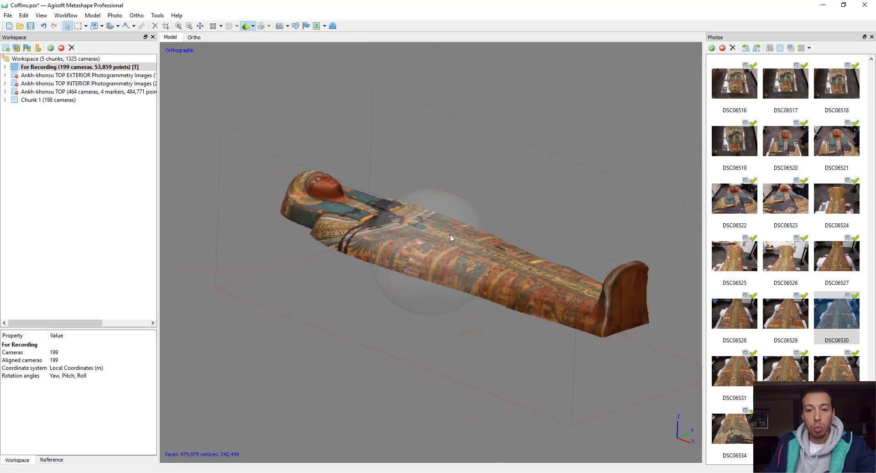
left_click_drag(509, 274, 434, 246)
left_click(66, 15)
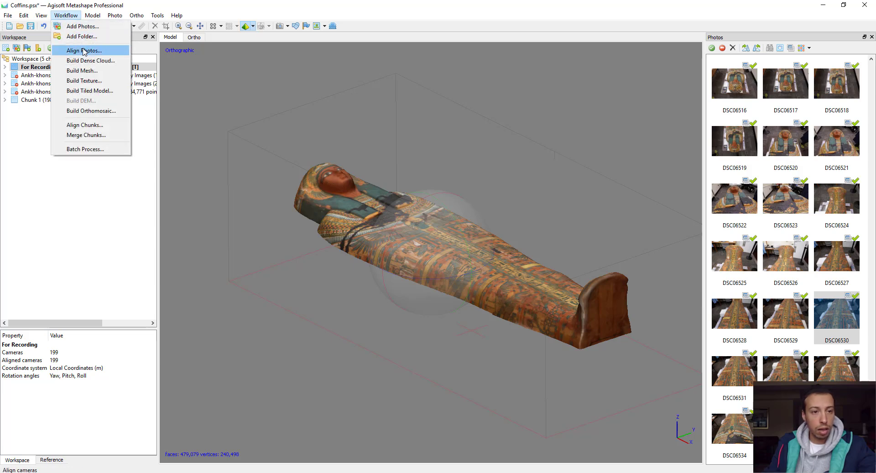
left_click(84, 51)
left_click(461, 160)
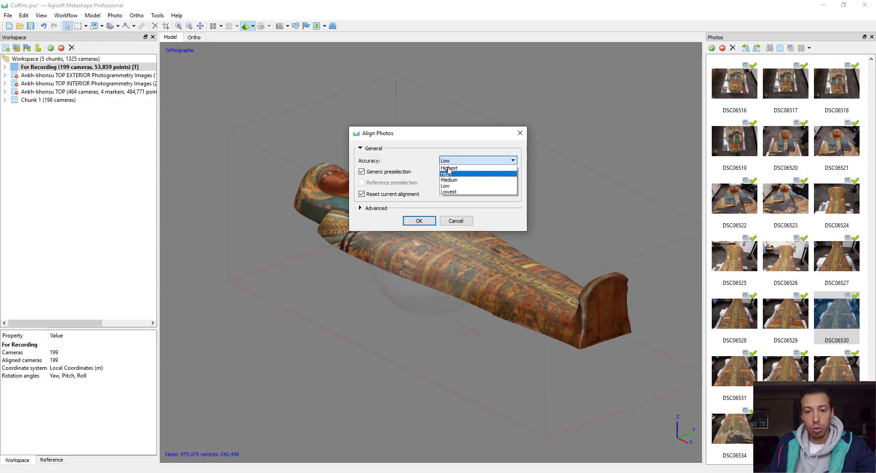
left_click(458, 174)
left_click(376, 209)
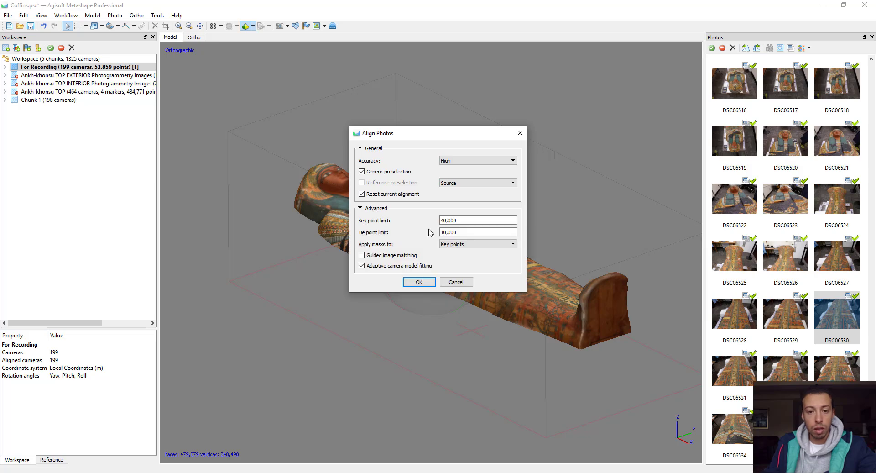
left_click(466, 245)
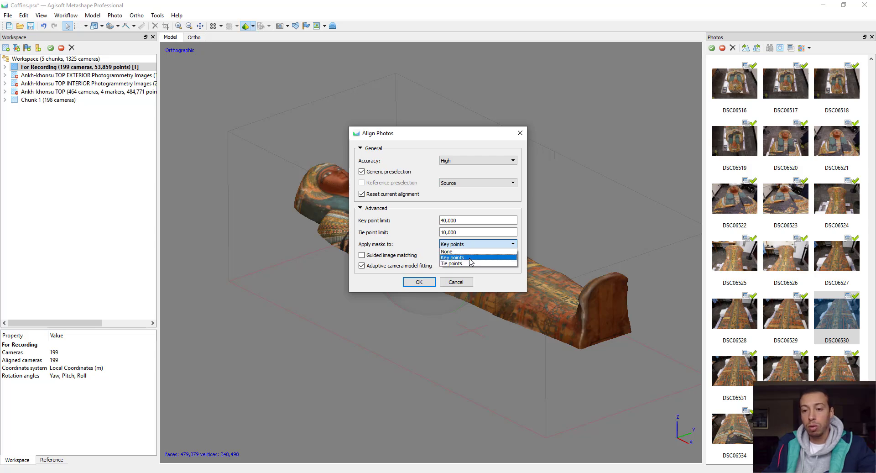
left_click(457, 282)
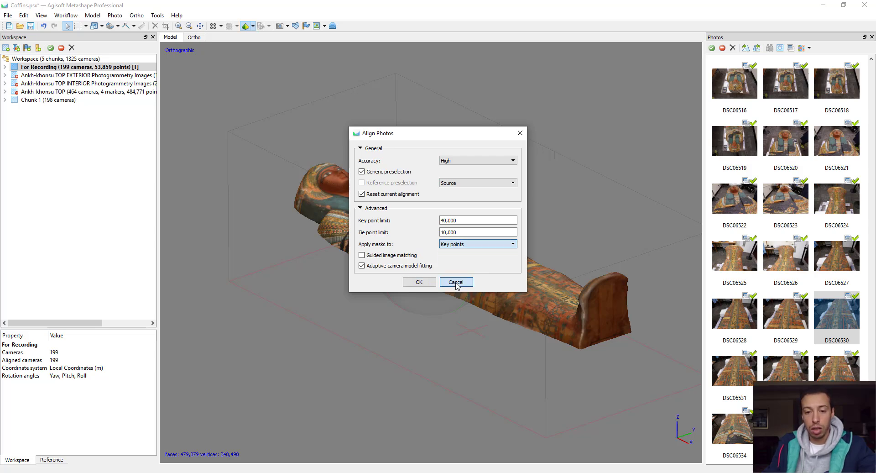
left_click(456, 281)
Enable the Ankh-khonsu TOP EXTERIOR and TOP INTERIOR chunks and make the EXTERIOR chunk active.
left_click_drag(415, 242, 421, 247)
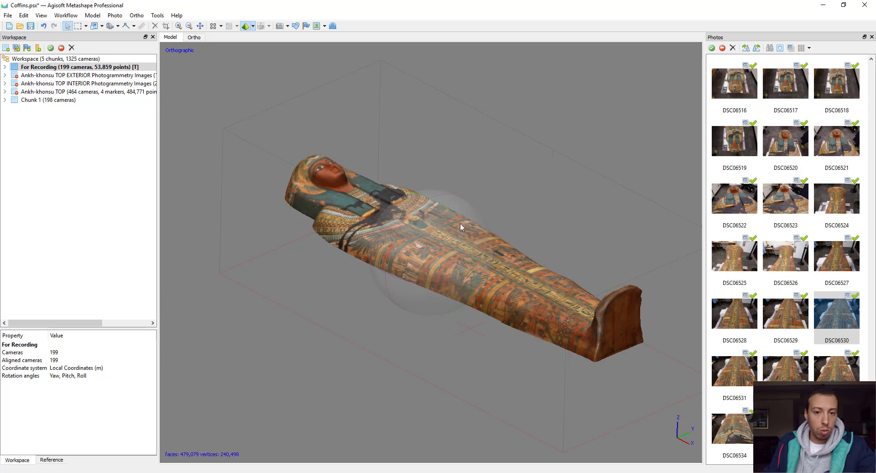
left_click_drag(460, 224, 445, 240)
left_click_drag(501, 259, 399, 256)
left_click(69, 76)
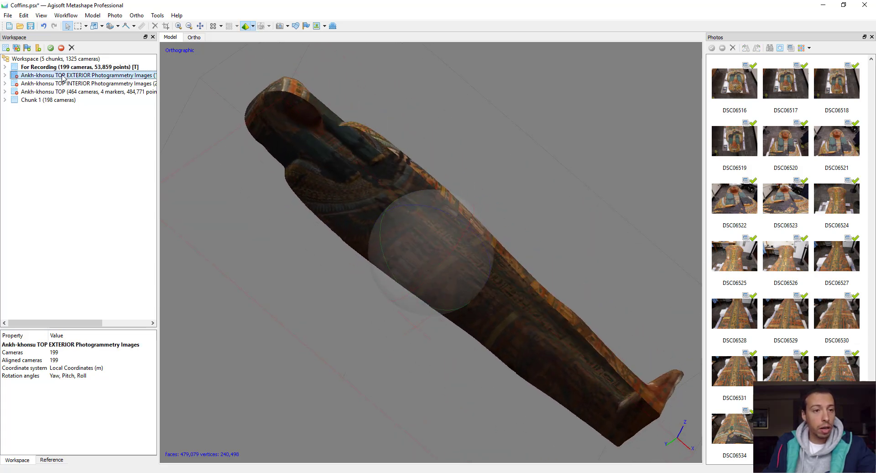
left_click(38, 85, "ctrl")
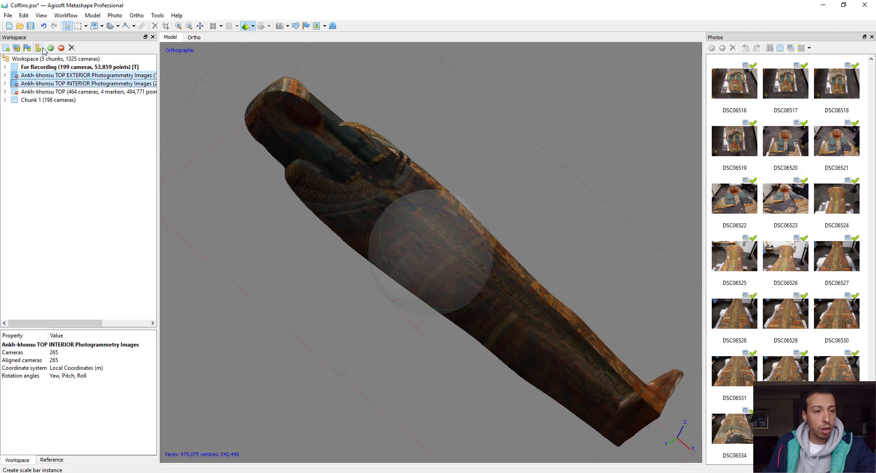
double_click(50, 76)
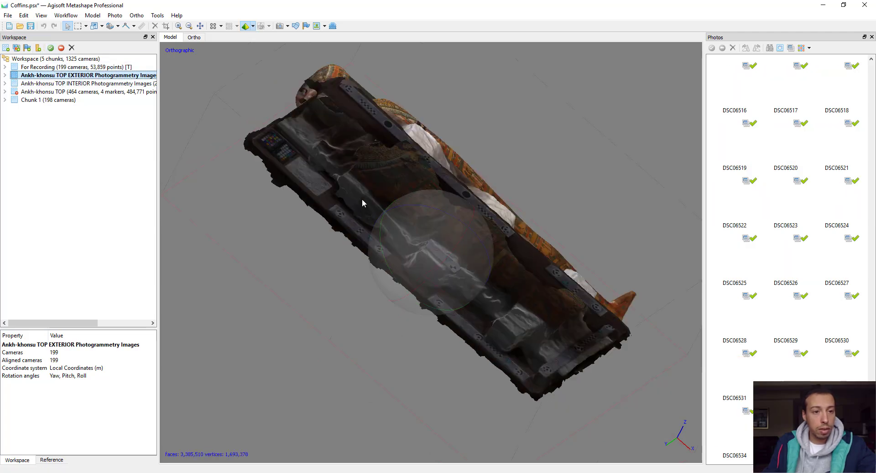
Examine the exterior coffin model and its supports closely from several sides, including perspective top and front views.
left_click_drag(460, 275, 437, 307)
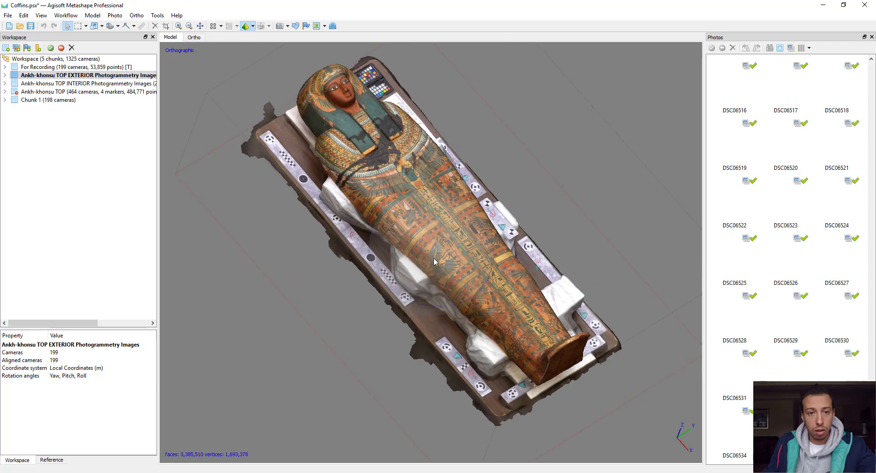
scroll(429, 260, "up", 4)
left_click_drag(413, 259, 453, 237)
scroll(431, 250, "down", 4)
scroll(431, 242, "up", 4)
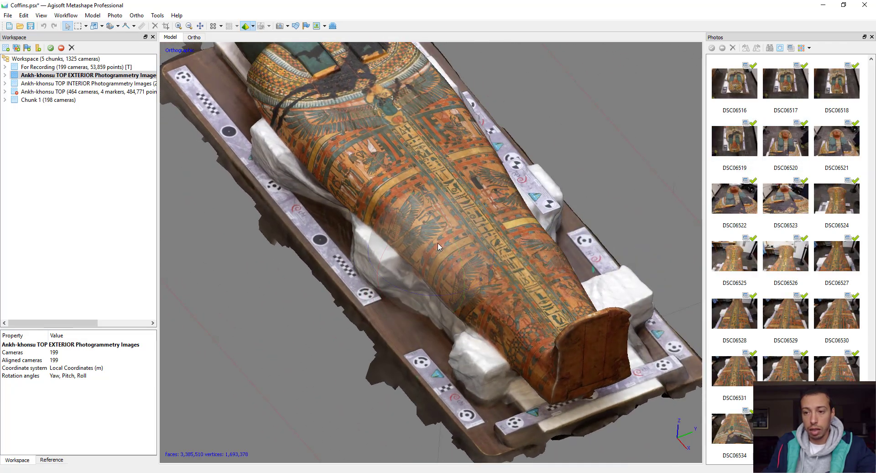
middle_click_drag(437, 243, 439, 292)
scroll(440, 295, "down", 3)
left_click_drag(440, 296, 442, 262)
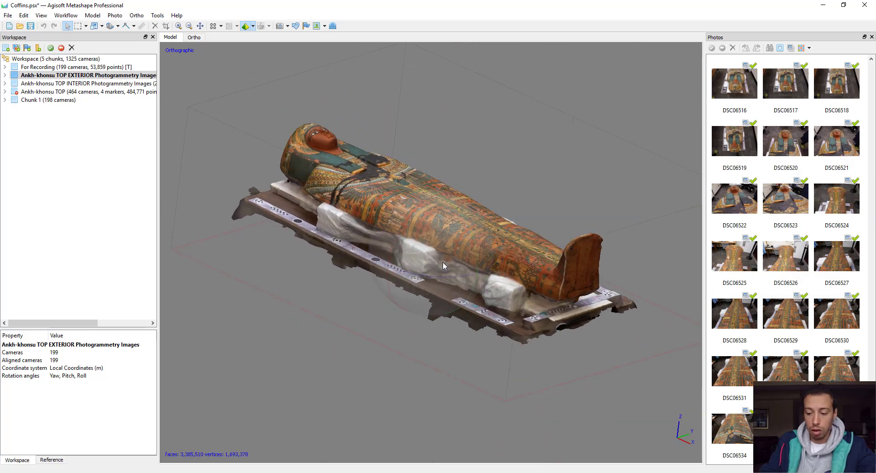
key("5")
key("7")
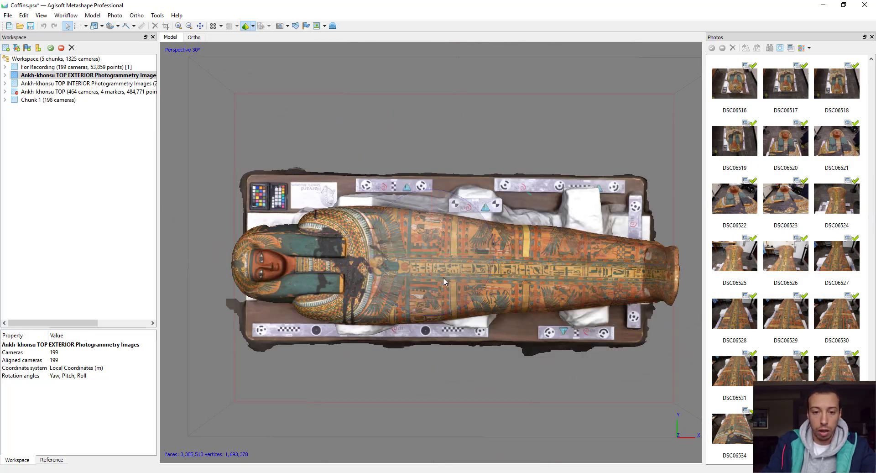
scroll(443, 278, "up", 3)
left_click_drag(464, 277, 439, 209)
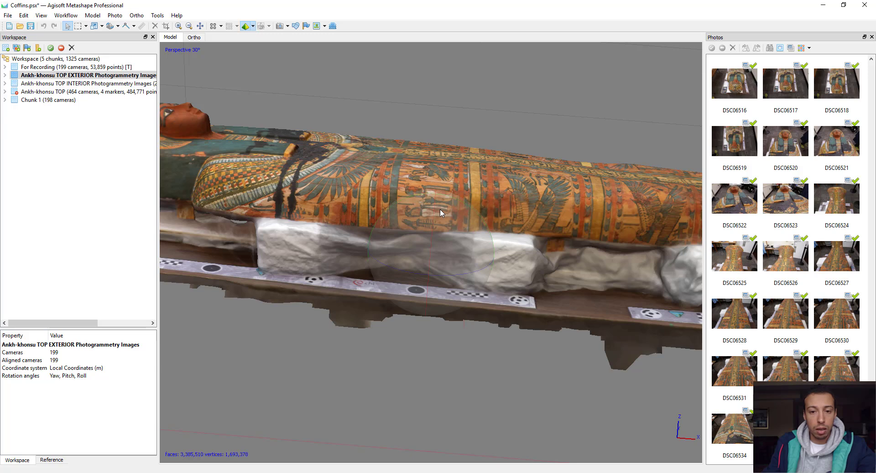
key("1")
left_click_drag(633, 214, 445, 262)
Activate the Ankh-khonsu TOP INTERIOR chunk and examine the upturned lid model from inside and from the side.
left_click(58, 84)
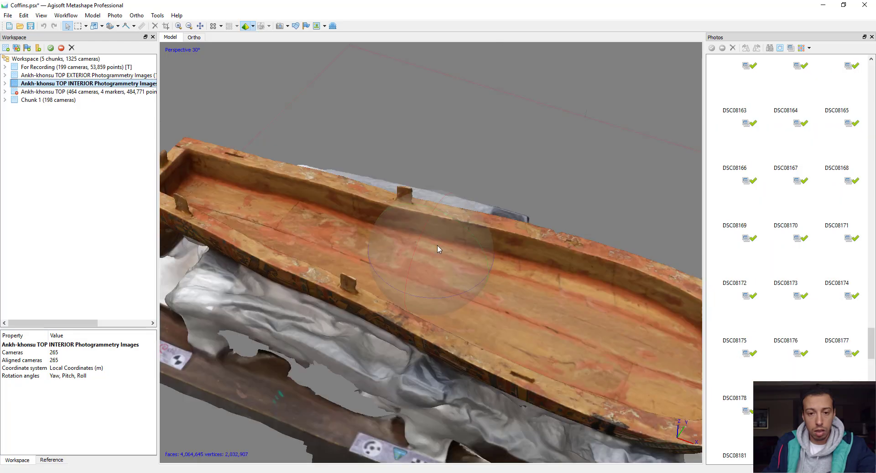
left_click_drag(437, 244, 528, 203)
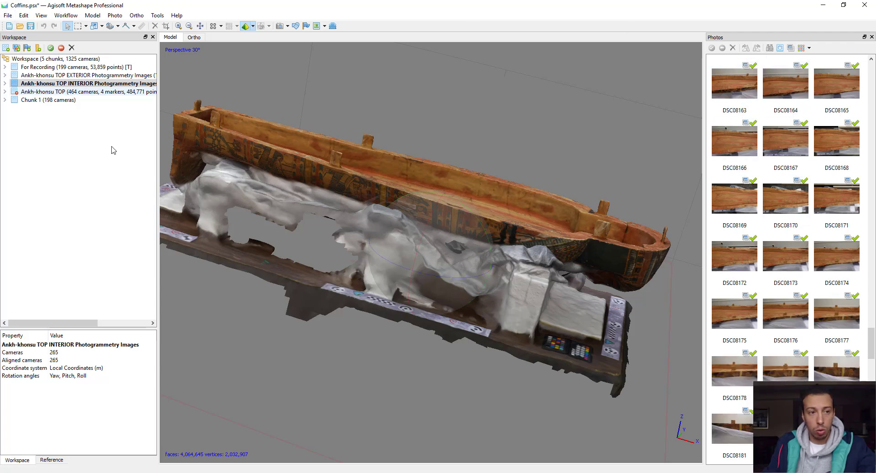
left_click_drag(464, 196, 453, 217)
Return to the For Recording chunk and look over the Align Chunks options without running the alignment.
double_click(69, 66)
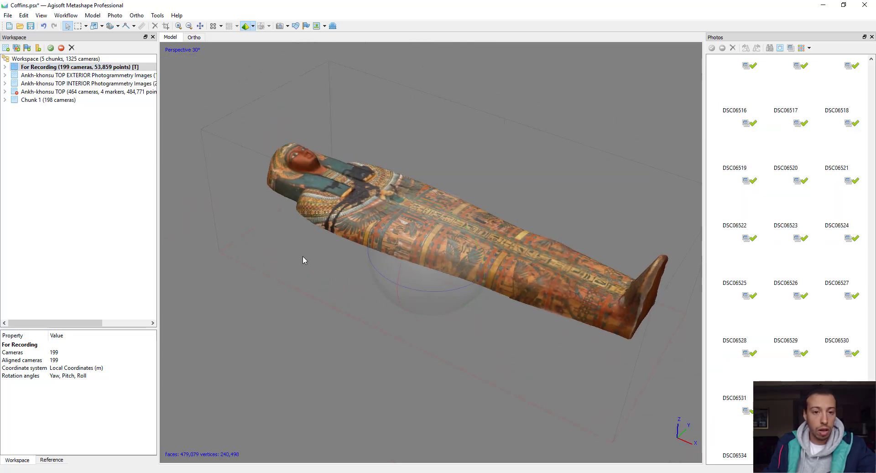
middle_click_drag(187, 92, 222, 106)
left_click_drag(419, 221, 429, 261)
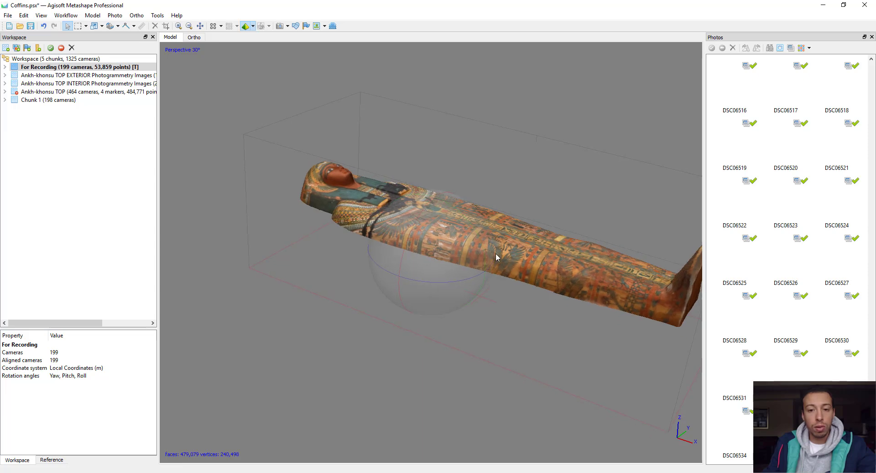
scroll(467, 256, "up", 3)
scroll(467, 256, "down", 3)
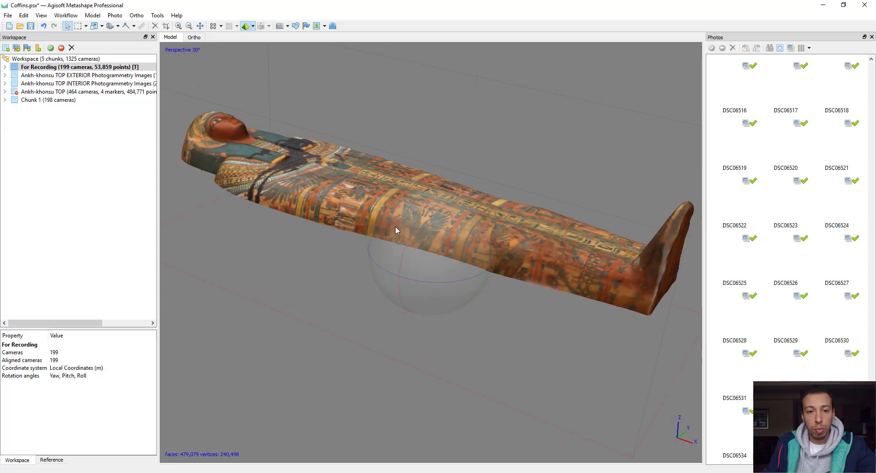
left_click(74, 15)
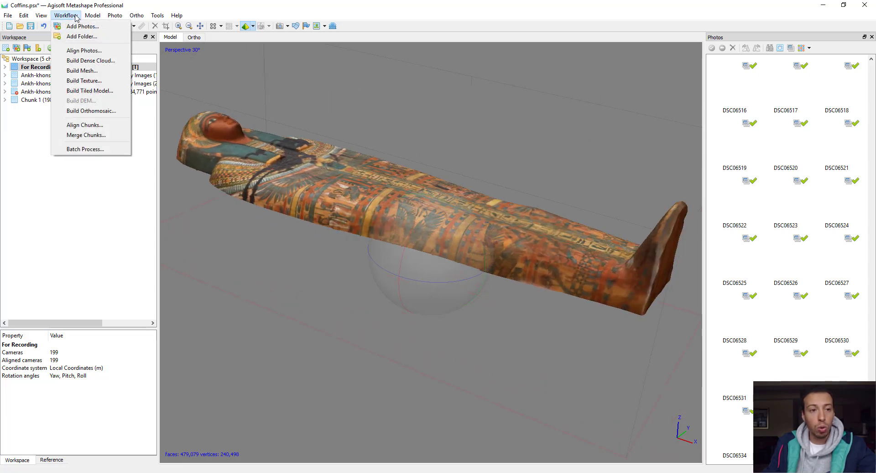
left_click(83, 125)
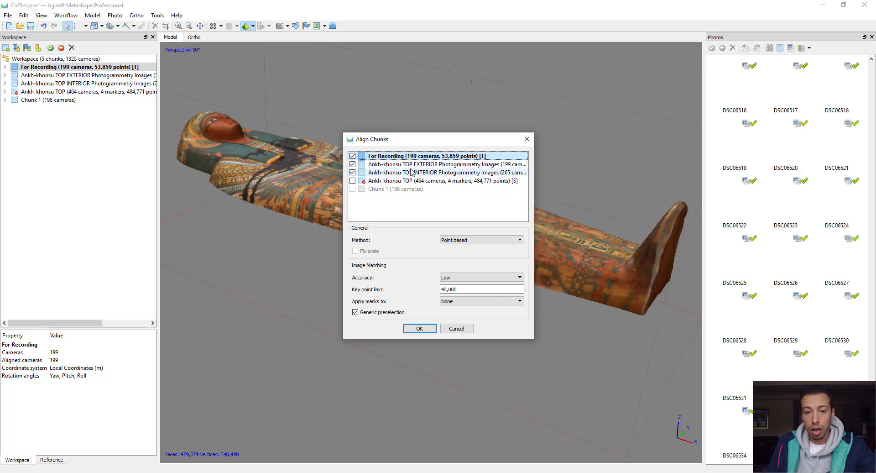
left_click(456, 328)
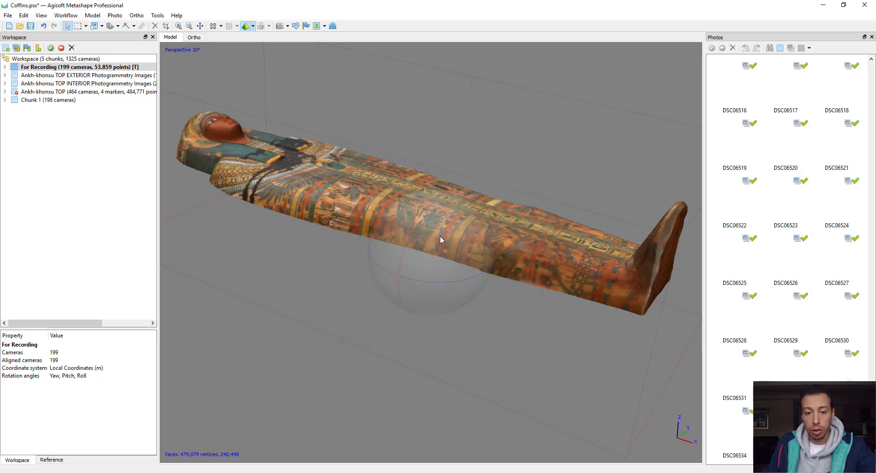
Inspect the trimmed exterior model's lower edge, and compare it with the painted sides of the TOP INTERIOR chunk's model.
left_click_drag(441, 234, 616, 314)
left_click_drag(440, 271, 346, 248)
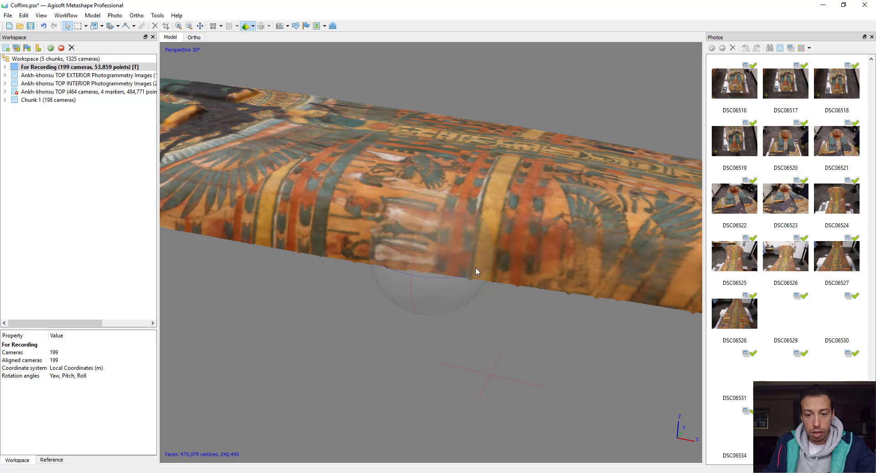
left_click_drag(475, 269, 424, 243)
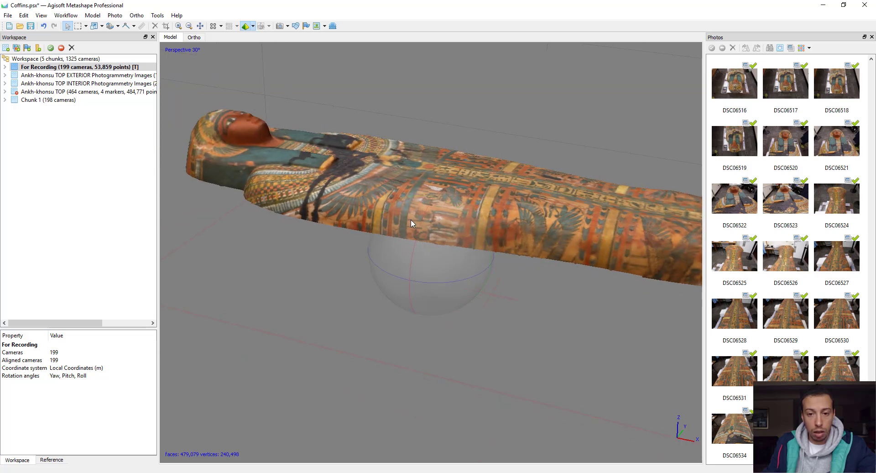
double_click(46, 85)
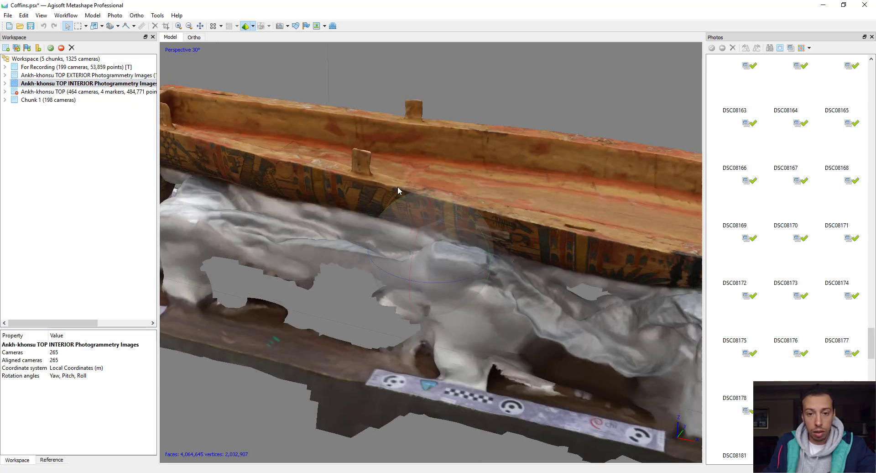
mouse_move(422, 274)
left_mouse_down()
mouse_move(445, 207)
mouse_move(482, 199)
left_mouse_up()
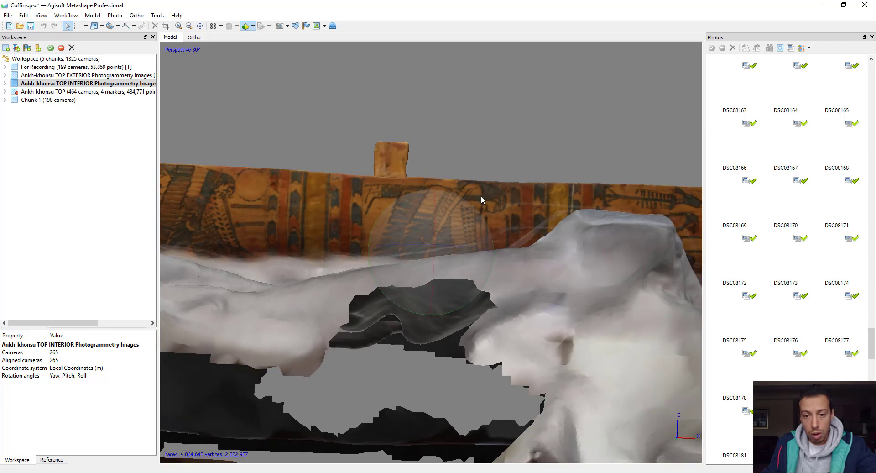
left_click_drag(318, 213, 447, 229)
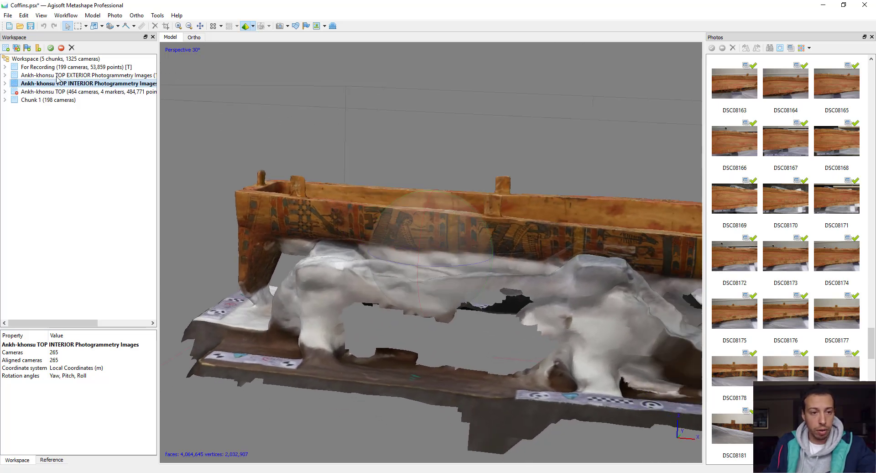
left_click_drag(467, 224, 424, 214)
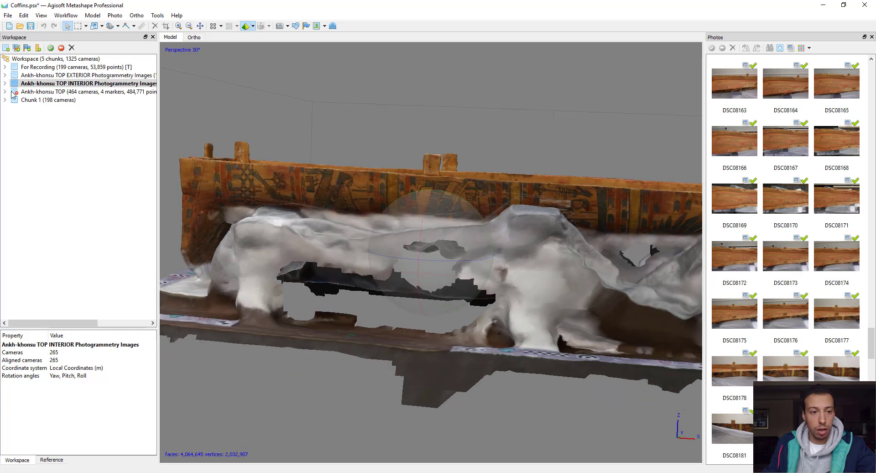
left_click(58, 17)
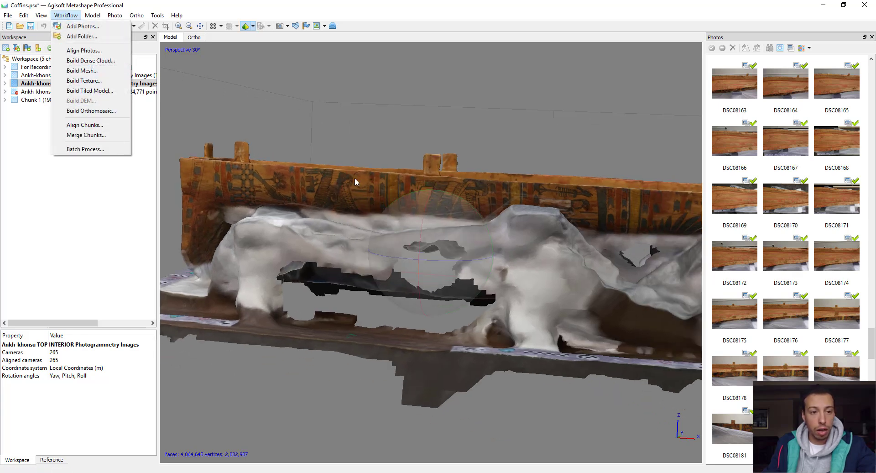
left_click_drag(355, 177, 348, 192)
scroll(348, 192, "down", 2)
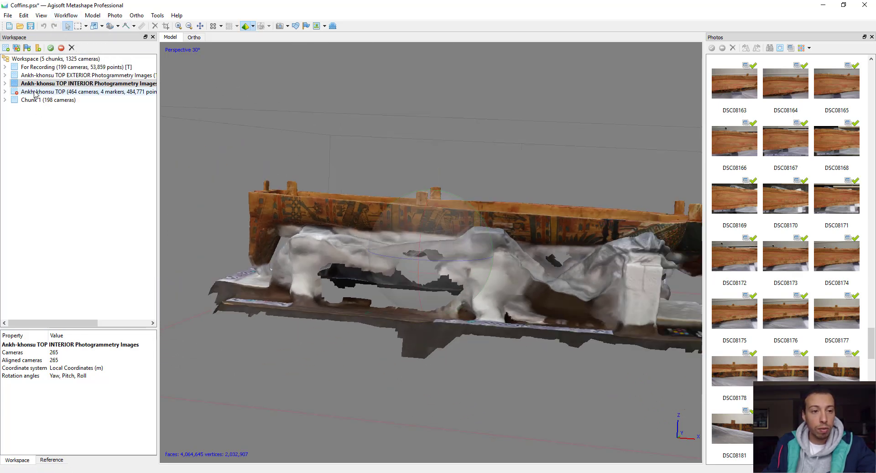
Enable the combined Ankh-khonsu TOP chunk with 464 cameras and make it the active chunk.
left_click(35, 92)
left_click(55, 48)
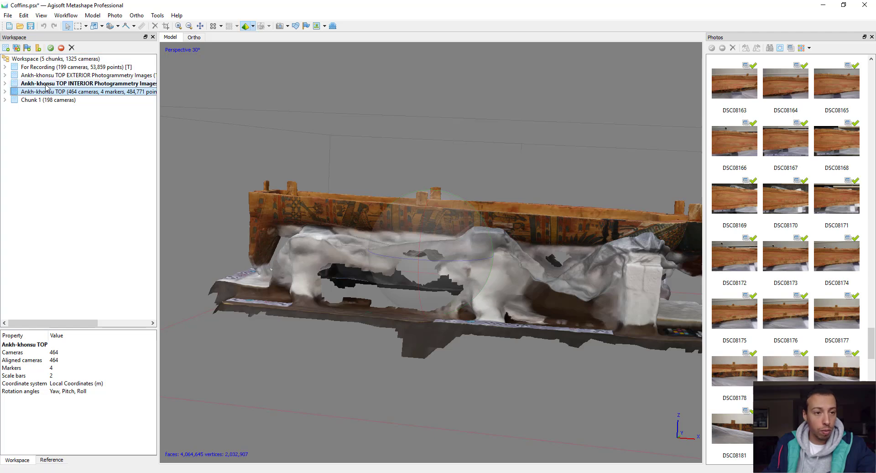
double_click(41, 93)
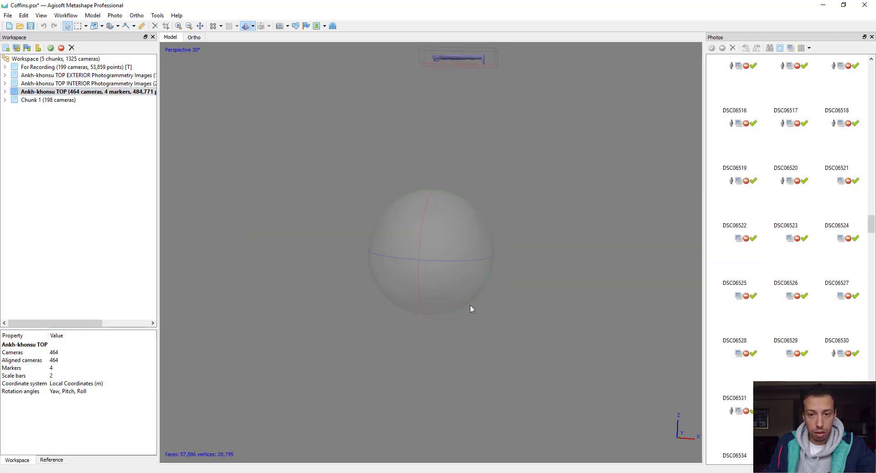
Reset the view, display the combined chunk as its point cloud and examine the joined interior and exterior points.
left_click(200, 25)
left_click(213, 25)
left_click_drag(408, 260, 461, 231)
scroll(427, 288, "up", 4)
left_click_drag(427, 288, 348, 141)
scroll(438, 260, "up", 3)
mouse_move(389, 183)
left_mouse_down()
mouse_move(375, 247)
mouse_move(430, 273)
mouse_move(253, 86)
left_mouse_up()
mouse_move(317, 217)
left_mouse_down()
mouse_move(387, 228)
mouse_move(409, 264)
mouse_move(450, 203)
mouse_move(436, 214)
mouse_move(495, 291)
mouse_move(427, 263)
mouse_move(438, 225)
mouse_move(413, 332)
mouse_move(439, 268)
mouse_move(441, 228)
mouse_move(424, 293)
mouse_move(430, 231)
mouse_move(419, 256)
left_mouse_up()
Display the combined chunk's photos as mask thumbnails and look through the masks around DSC06372 to DSC06390.
left_click(785, 87)
left_click(779, 48)
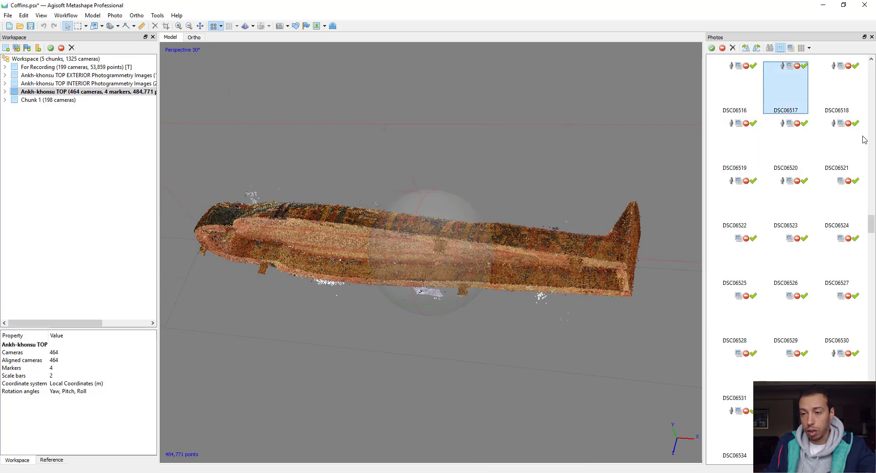
scroll(847, 208, "up", 20)
scroll(790, 142, "down", 4)
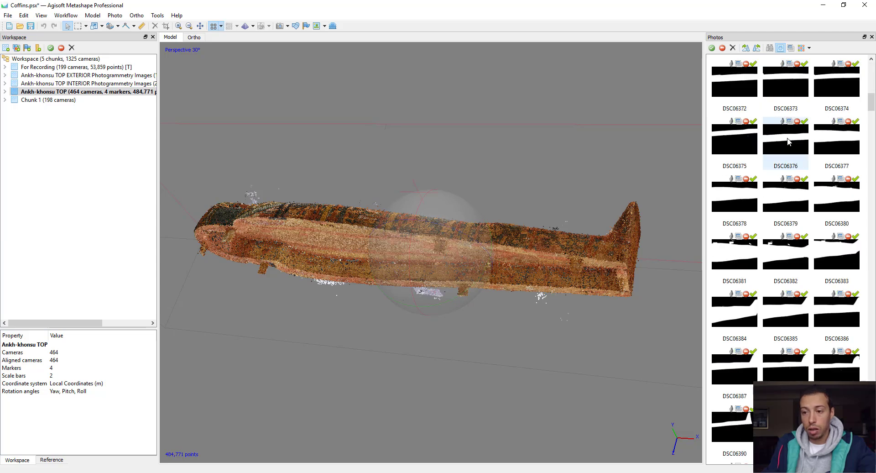
Select all photos in the combined Ankh-khonsu TOP chunk and enable their cameras.
scroll(787, 145, "down", 12)
left_click(784, 202)
key("ctrl+a")
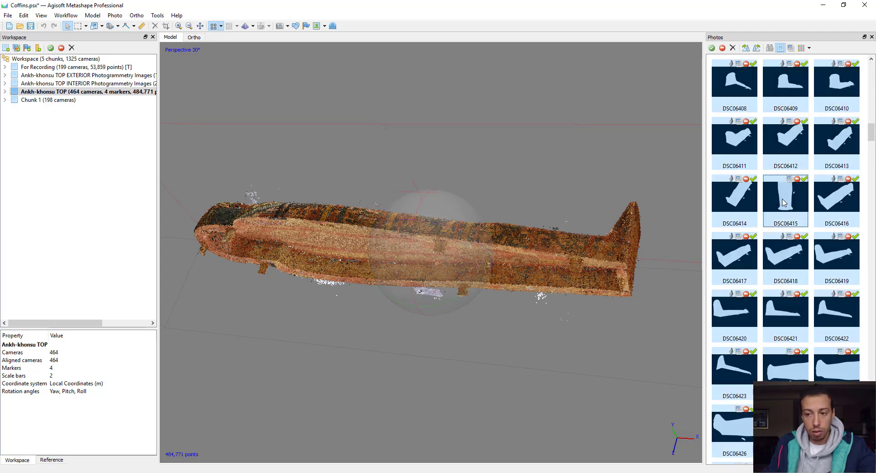
right_click(783, 200)
left_click(815, 239)
Open exterior photos DSC06415, DSC06445, DSC06483, DSC06502 and DSC06520 and examine how their mask outlines follow the coffin lid.
left_click(797, 201)
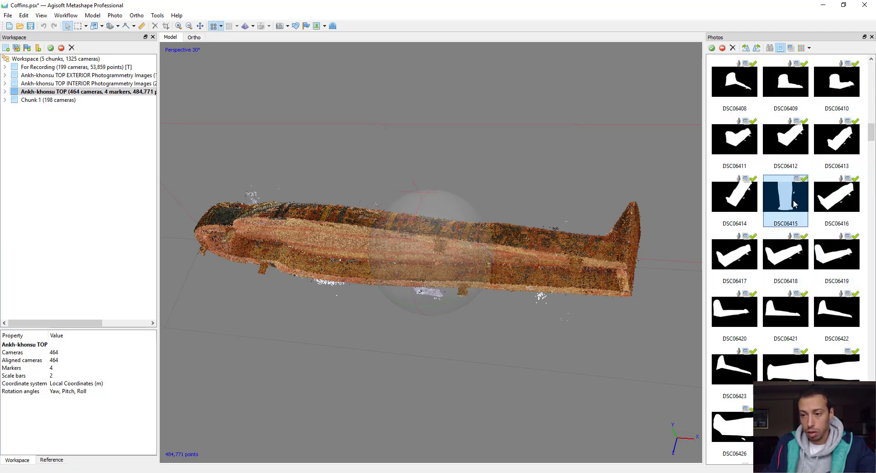
double_click(794, 204)
scroll(779, 256, "down", 9)
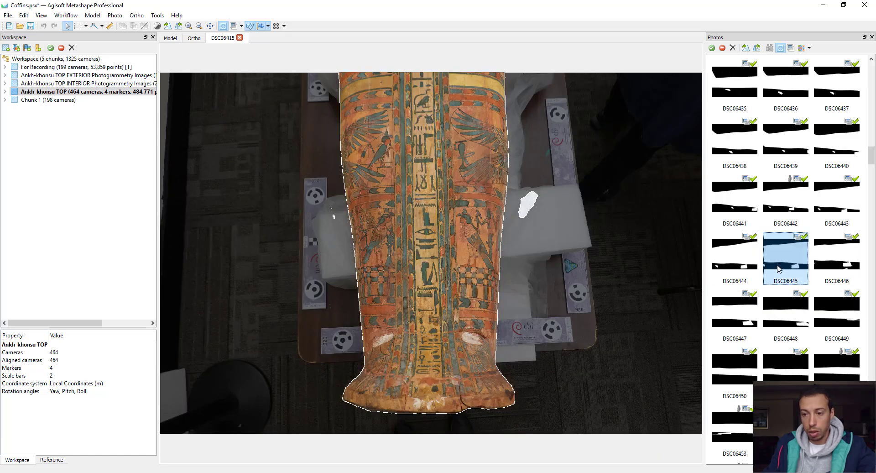
double_click(779, 269)
scroll(767, 297, "down", 12)
double_click(750, 326)
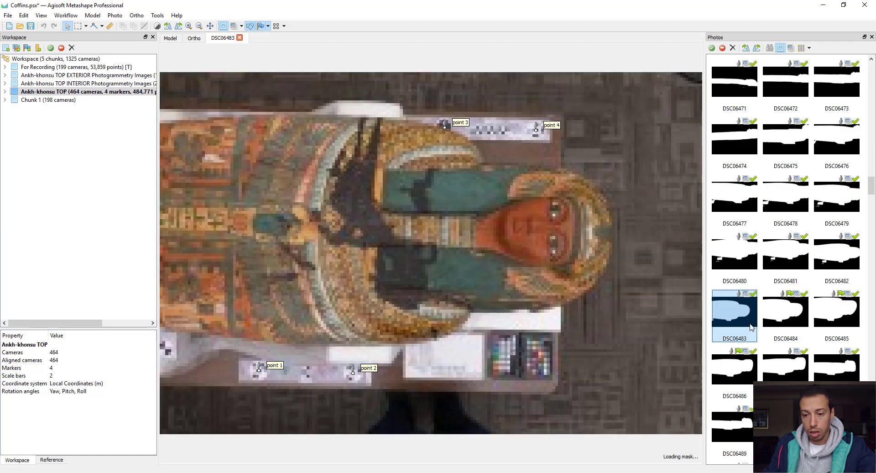
scroll(753, 319, "down", 6)
double_click(790, 307)
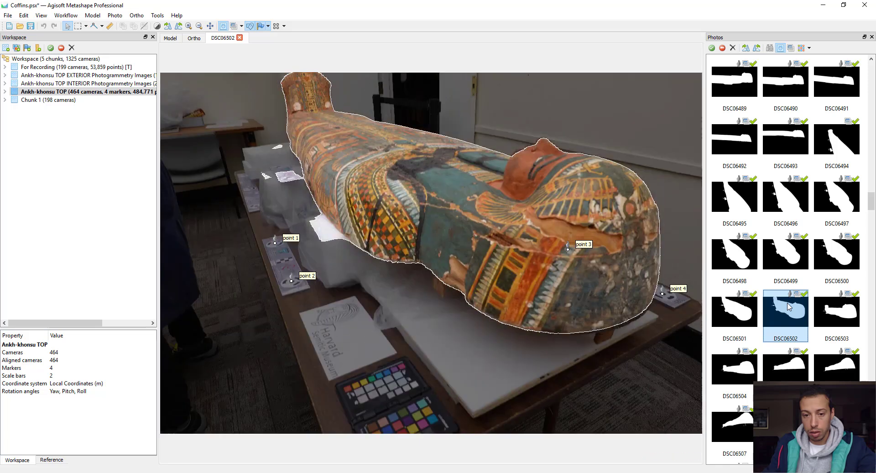
scroll(789, 307, "down", 6)
double_click(786, 311)
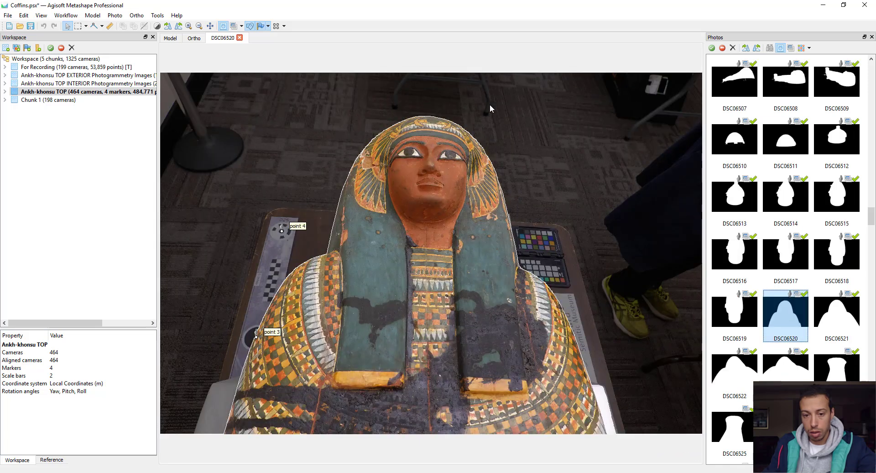
Check the mask on photo DSC08007, close the photo and view the coffin lid's sparse point cloud.
scroll(786, 296, "down", 15)
double_click(786, 365)
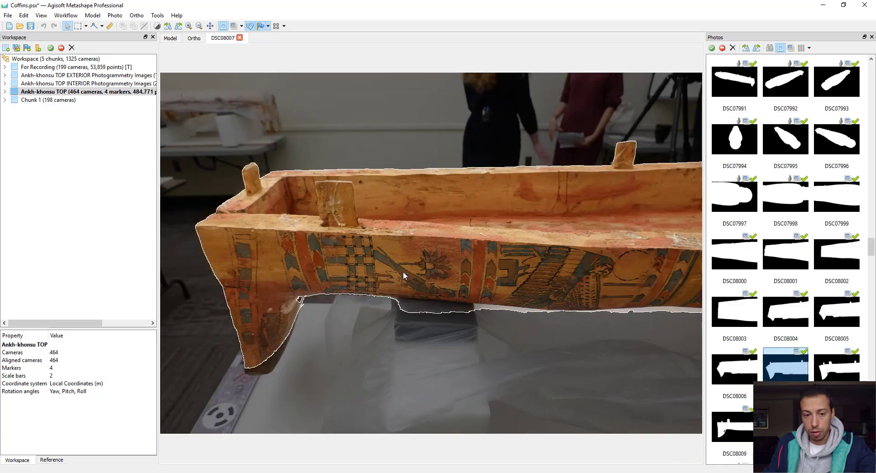
left_click(240, 37)
left_click_drag(433, 260, 234, 96)
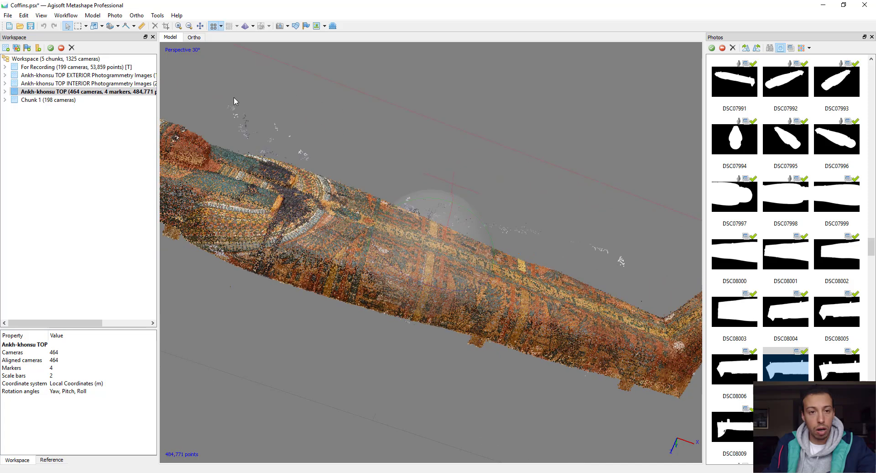
Configure a mesh build from depth maps with High quality and a face count of 20,000,000, and cancel it without building.
left_click(66, 16)
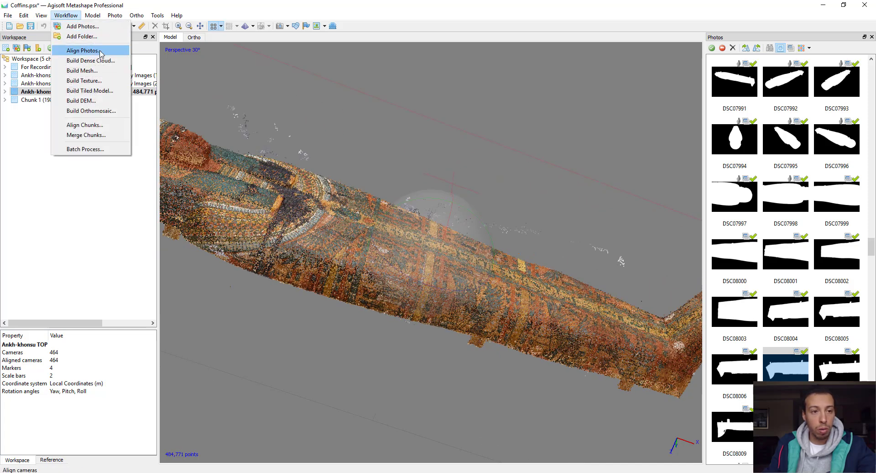
left_click(87, 72)
left_click(462, 154)
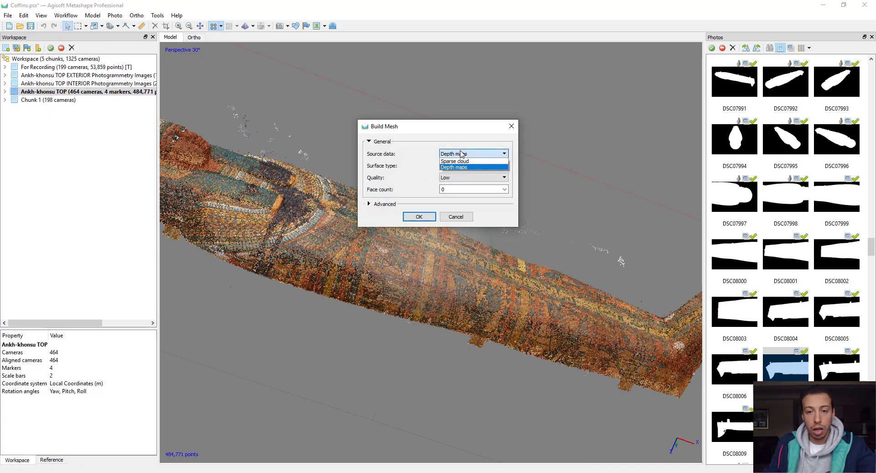
left_click(458, 167)
left_click(454, 177)
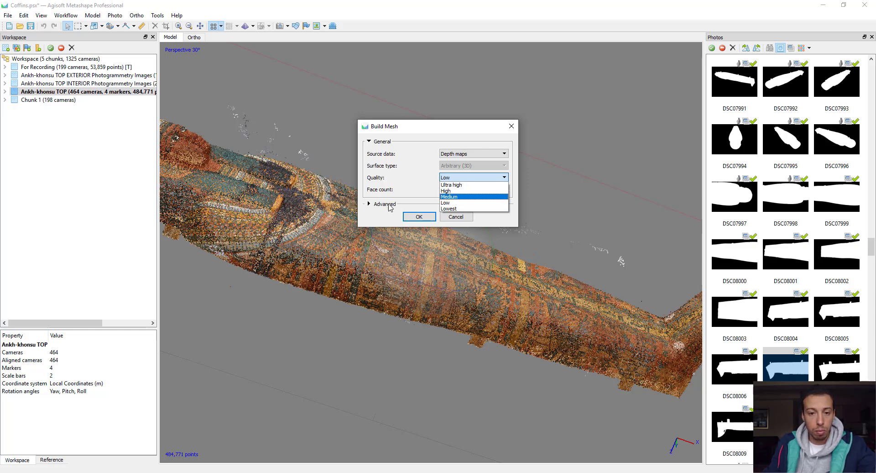
key("Up")
key("Return")
left_click(370, 204)
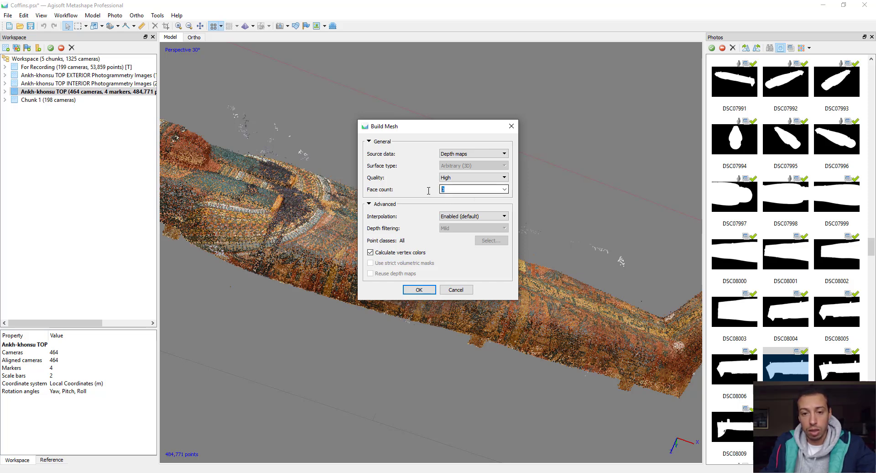
left_click(504, 190)
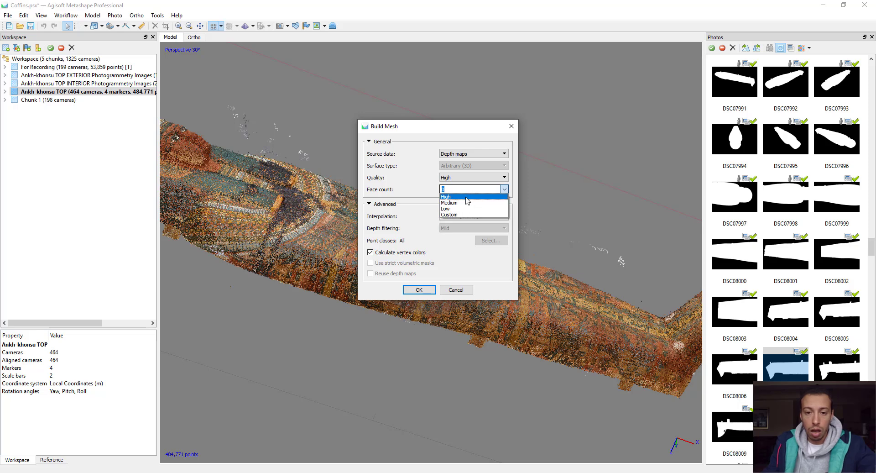
left_click(417, 200)
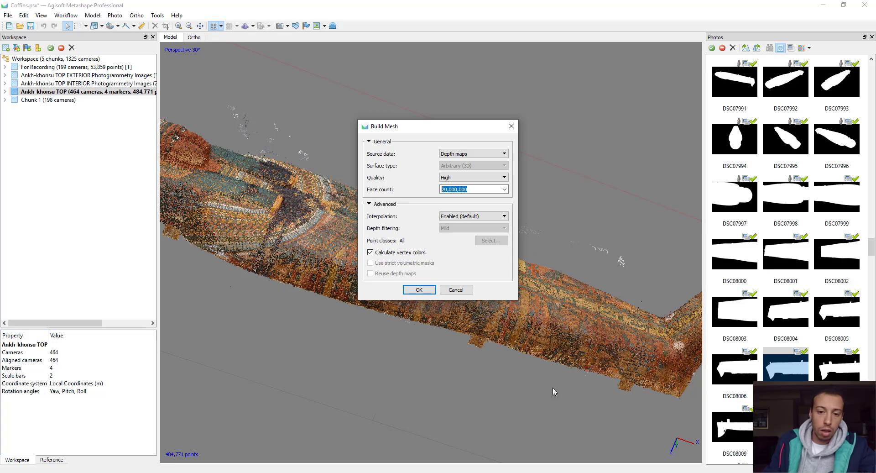
left_click(460, 291)
Display the coffin lid as a solid model and inspect its shape from several angles.
left_click_drag(415, 218, 507, 278)
left_click_drag(409, 254, 440, 240)
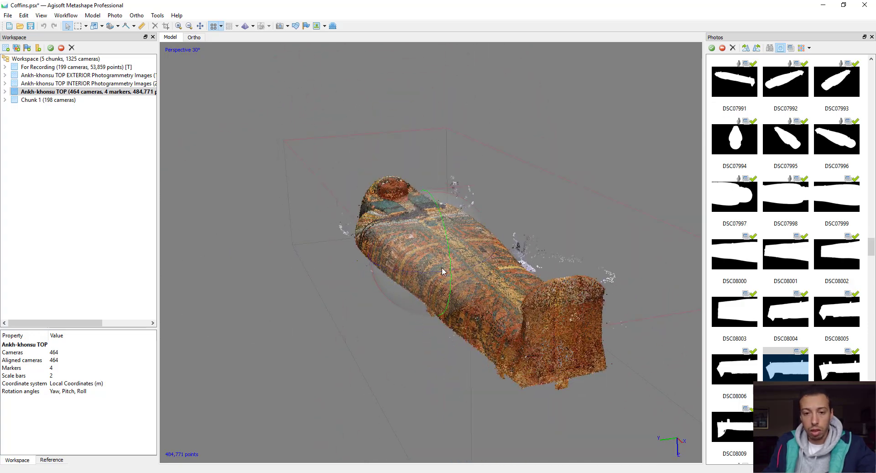
mouse_move(442, 271)
left_mouse_down()
mouse_move(346, 231)
mouse_move(417, 209)
mouse_move(419, 238)
mouse_move(436, 236)
mouse_move(425, 227)
mouse_move(416, 237)
left_mouse_up()
left_click(253, 26)
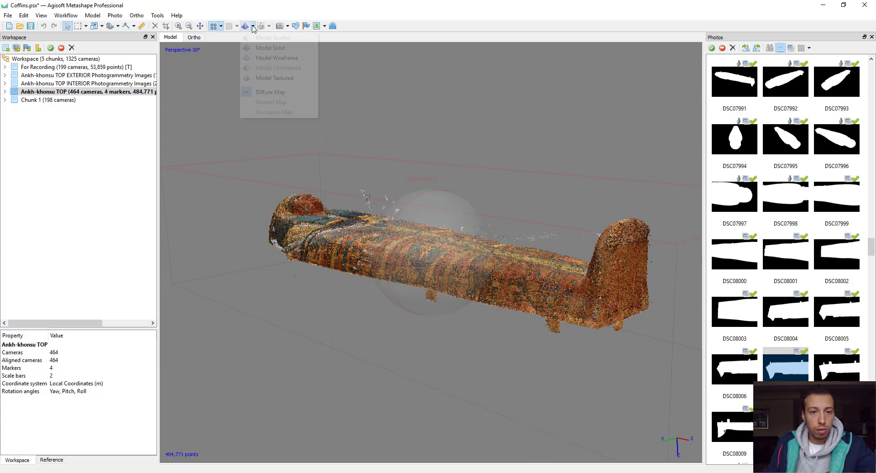
left_click(260, 48)
mouse_move(446, 251)
left_mouse_down()
mouse_move(442, 232)
mouse_move(427, 281)
mouse_move(437, 277)
mouse_move(437, 228)
mouse_move(443, 249)
mouse_move(435, 246)
mouse_move(431, 262)
mouse_move(429, 243)
mouse_move(446, 226)
mouse_move(438, 259)
mouse_move(437, 169)
mouse_move(446, 229)
mouse_move(431, 258)
mouse_move(458, 215)
mouse_move(447, 223)
mouse_move(435, 216)
mouse_move(439, 270)
mouse_move(431, 240)
mouse_move(424, 273)
mouse_move(447, 240)
mouse_move(431, 270)
mouse_move(424, 253)
mouse_move(447, 280)
mouse_move(431, 262)
mouse_move(449, 262)
mouse_move(425, 259)
mouse_move(513, 371)
left_mouse_up()
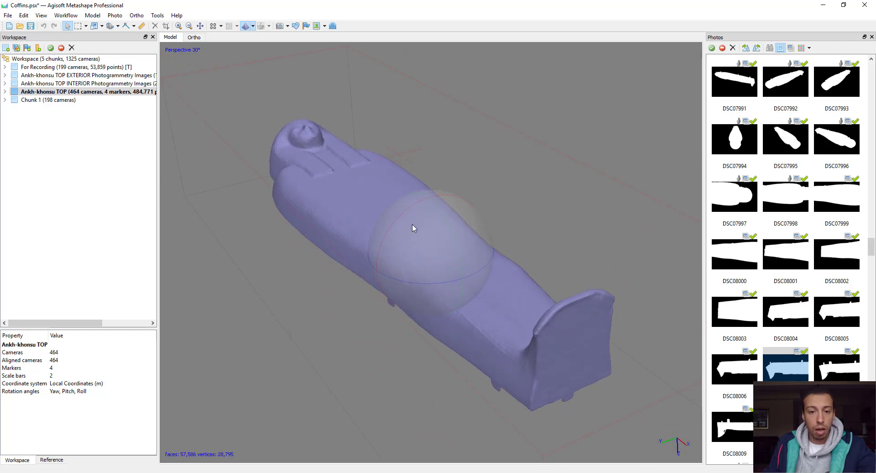
mouse_move(414, 226)
left_mouse_down()
mouse_move(465, 228)
mouse_move(432, 269)
mouse_move(440, 274)
mouse_move(447, 245)
mouse_move(404, 250)
mouse_move(404, 239)
left_mouse_up()
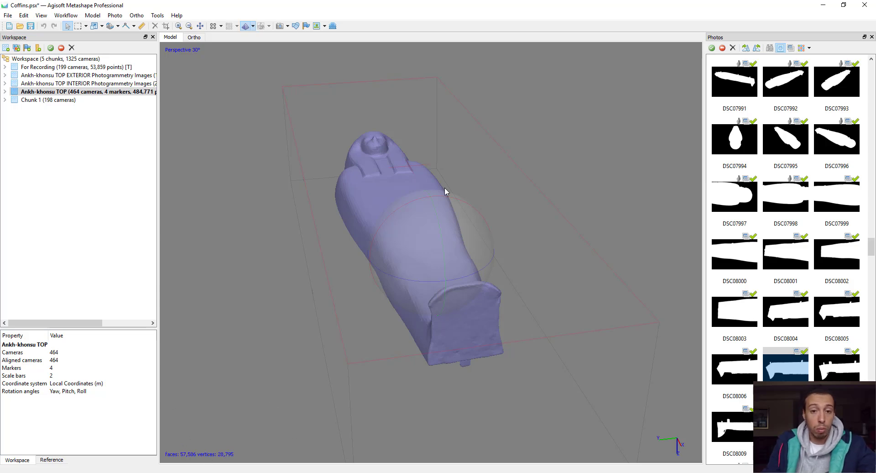
left_click_drag(428, 236, 305, 415)
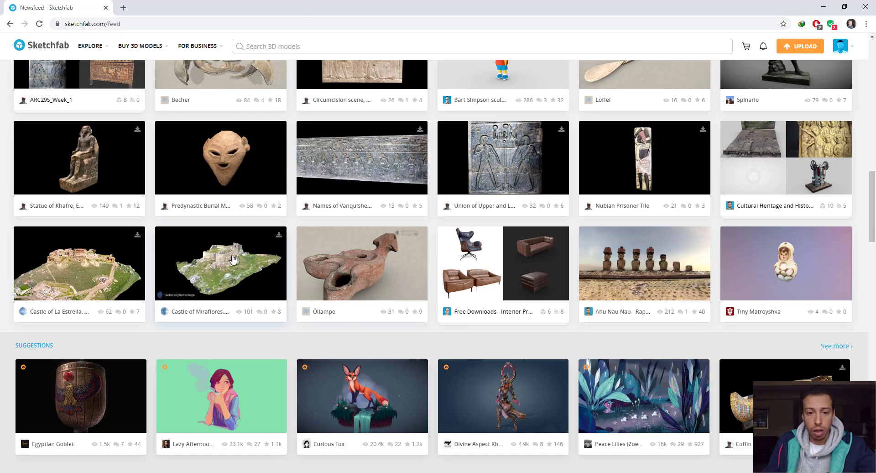
scroll(232, 259, "down", 6)
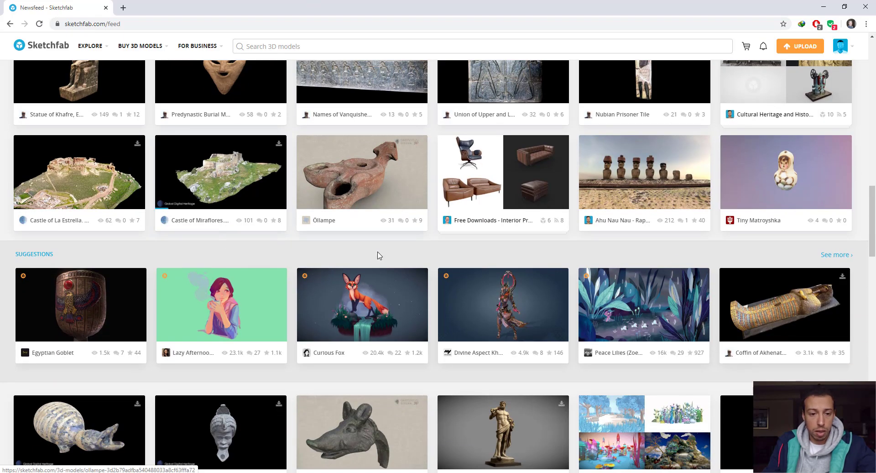
scroll(636, 274, "up", 3)
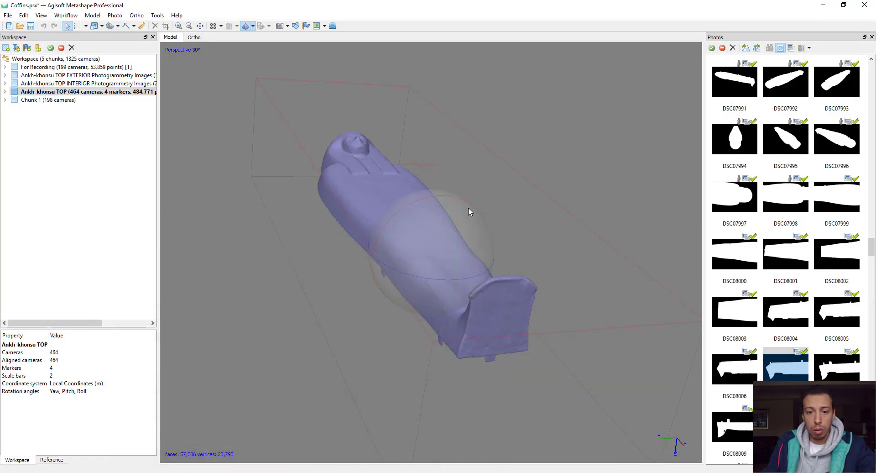
mouse_move(468, 208)
left_mouse_down()
mouse_move(438, 236)
mouse_move(421, 224)
left_mouse_up()
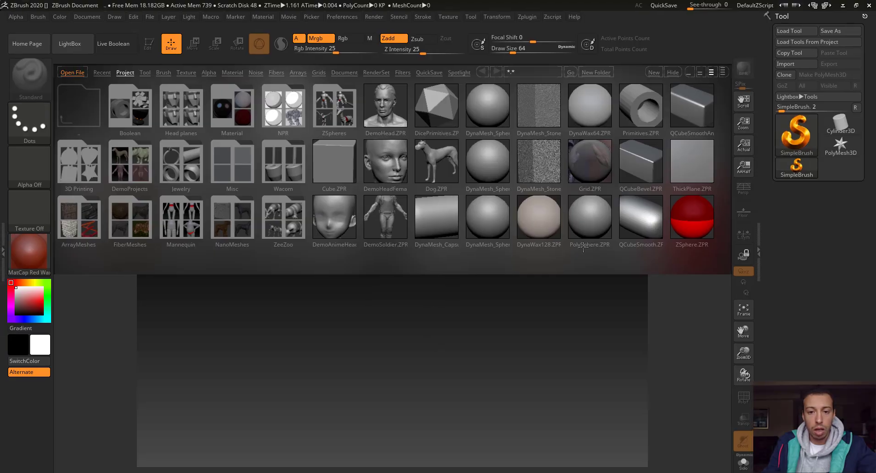
Switch to ZBrush, hide LightBox, and import the Ankh-Khonsu_Top_HD mesh from "New folder" inside Test Recording_Tutorial.
left_click(72, 44)
left_click(782, 65)
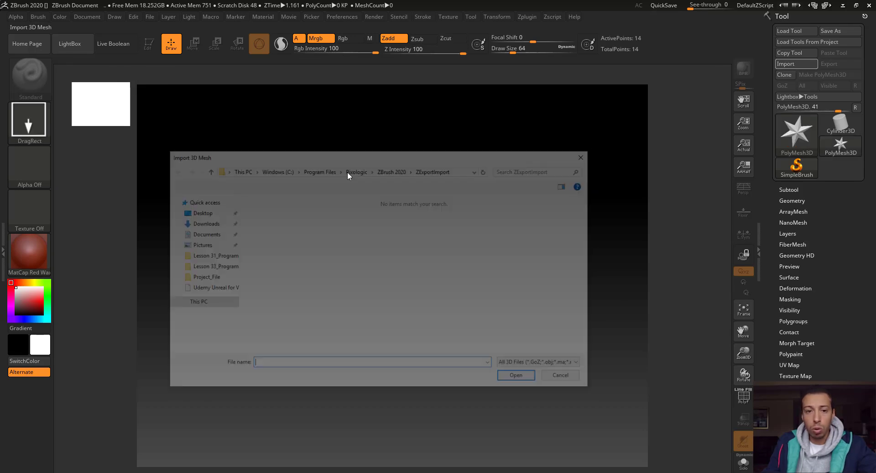
left_click(197, 310)
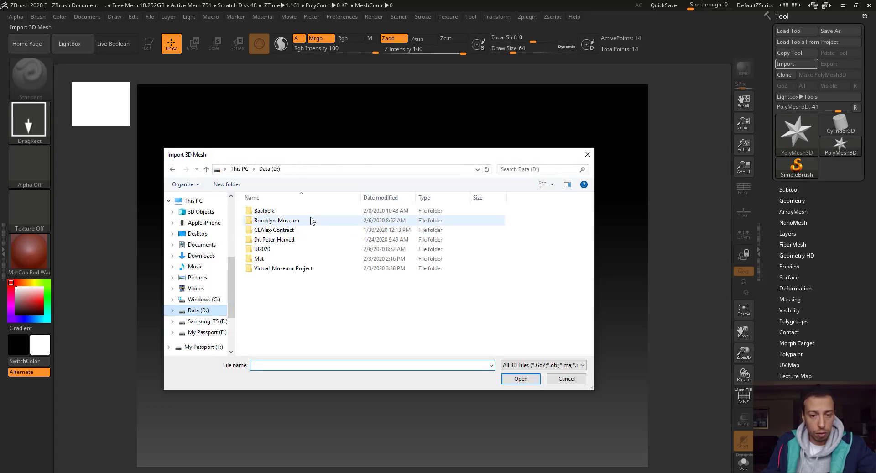
double_click(272, 241)
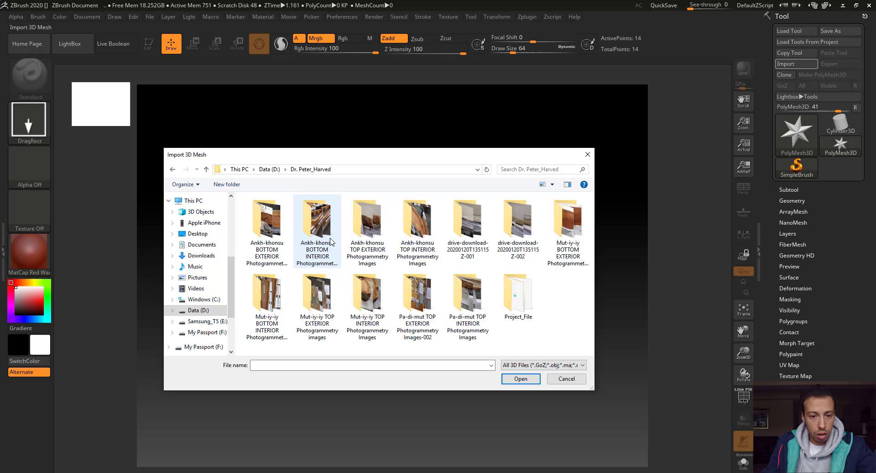
double_click(517, 285)
double_click(418, 221)
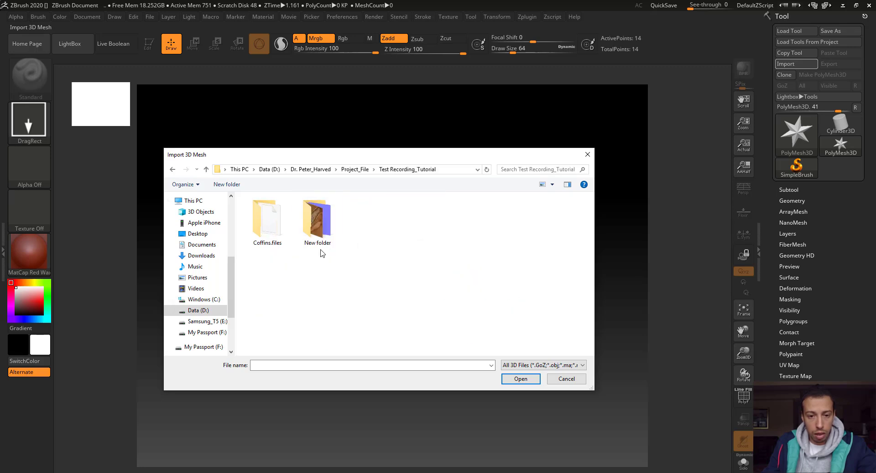
left_click(322, 238)
double_click(323, 240)
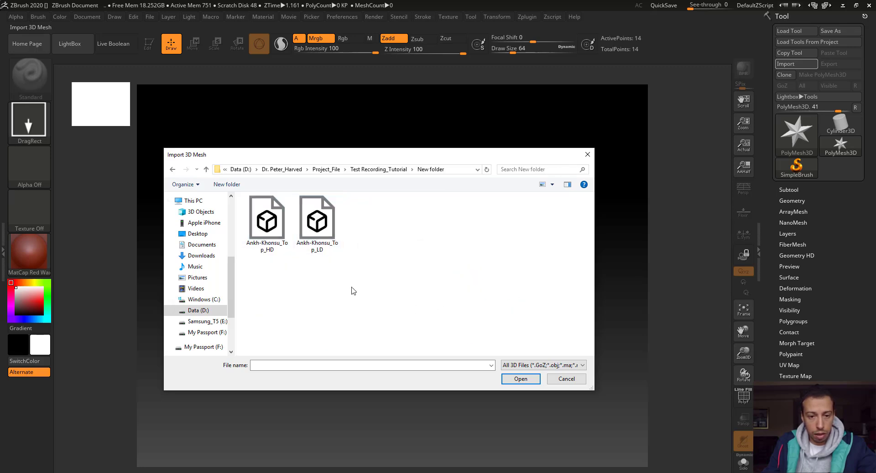
double_click(273, 229)
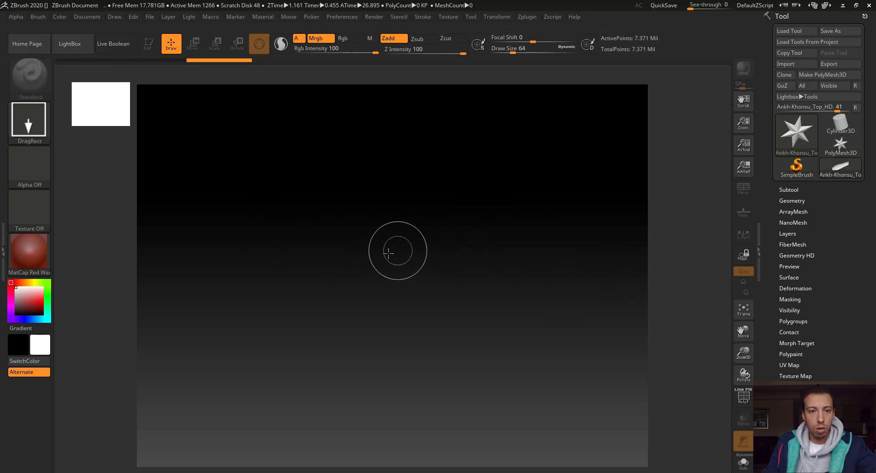
Place the imported coffin lid on the canvas, make it editable and turn its decorated front into view.
left_click_drag(377, 241, 463, 343)
left_click_drag(438, 390, 377, 416)
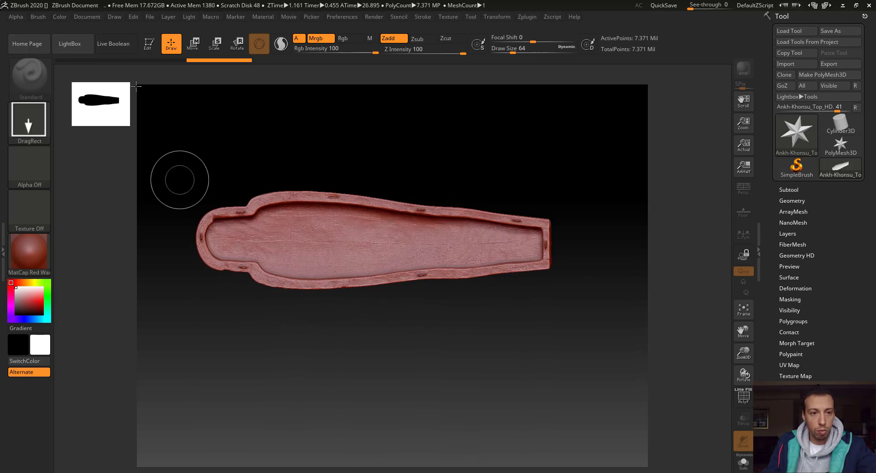
left_click(149, 45)
mouse_move(439, 157)
right_mouse_down()
mouse_move(411, 201)
mouse_move(411, 274)
mouse_move(391, 296)
mouse_move(381, 292)
right_mouse_up()
right_click_drag(381, 292, 380, 365, "ctrl")
right_click_drag(391, 247, 391, 231, "shift")
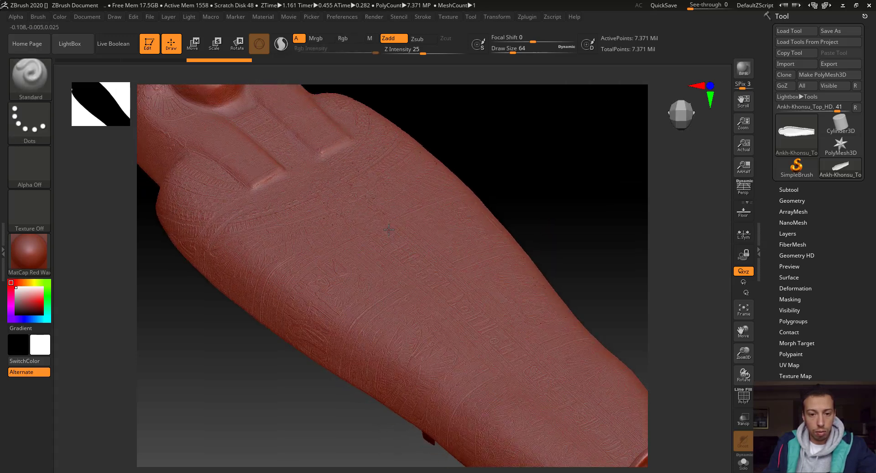
Turn on perspective display for the coffin lid.
key("shift+f")
key("shift+f")
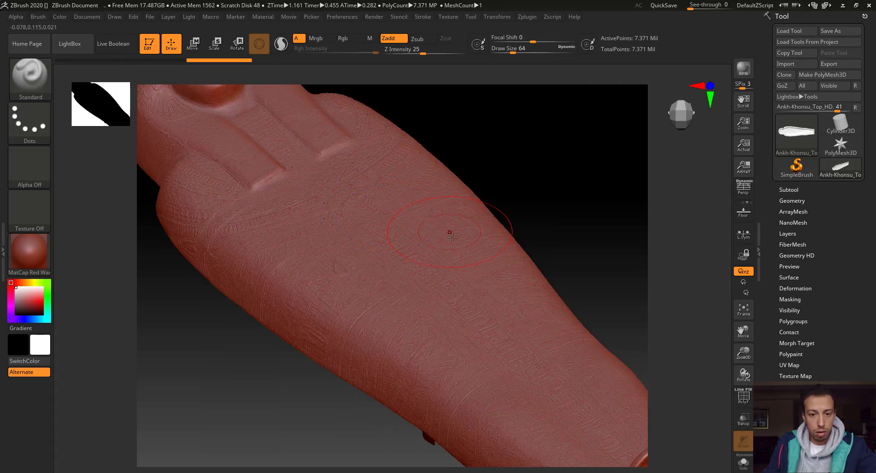
key("p")
mouse_move(374, 275)
right_mouse_down()
mouse_move(429, 270)
mouse_move(404, 291)
mouse_move(405, 340)
mouse_move(432, 370)
mouse_move(444, 300)
mouse_move(397, 179)
right_mouse_up()
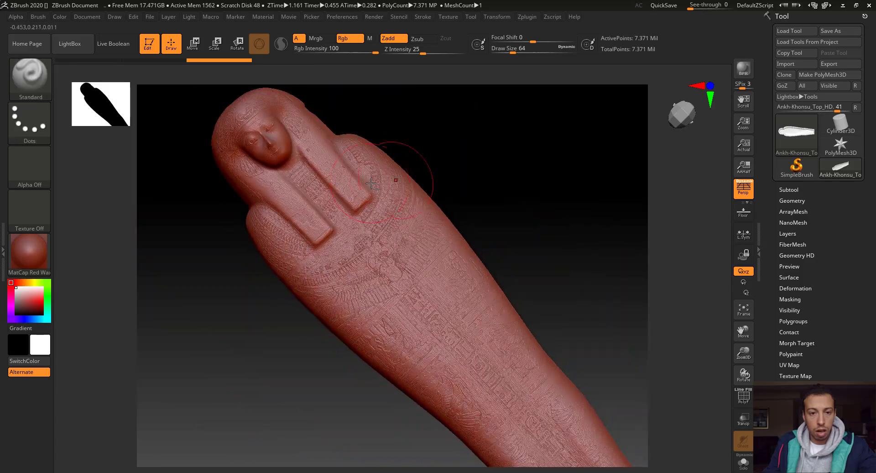
Examine the sculpted surface detail on the coffin lid's face, chest and body, and check the point count.
right_click_drag(276, 158, 384, 278, "alt")
right_click_drag(383, 279, 419, 326, "ctrl")
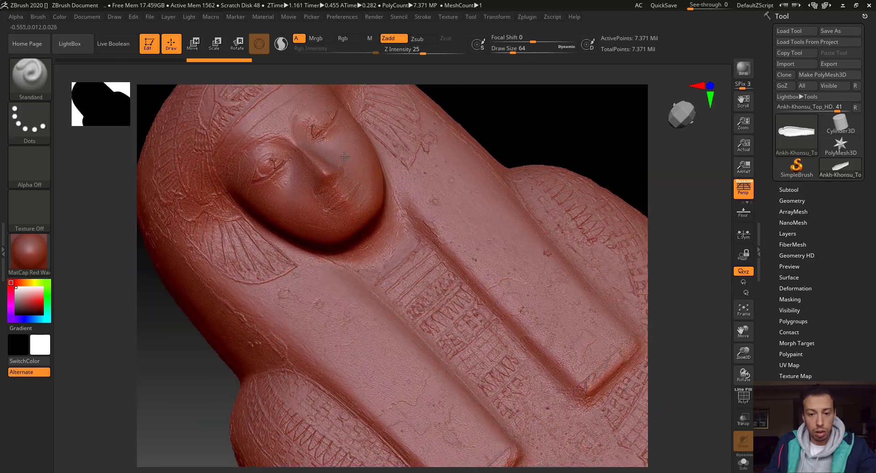
right_click_drag(566, 438, 380, 184, "alt")
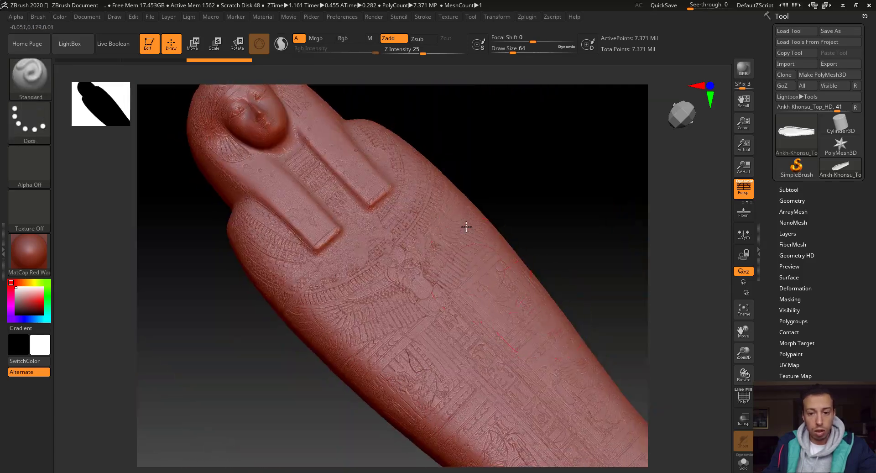
mouse_move(562, 381)
right_mouse_down("alt")
mouse_move(475, 297)
mouse_move(468, 303)
right_mouse_up("alt")
right_click_drag(457, 150, 434, 310, "alt")
mouse_move(436, 164)
right_mouse_down("alt")
mouse_move(422, 301)
mouse_move(431, 233)
right_mouse_up("alt")
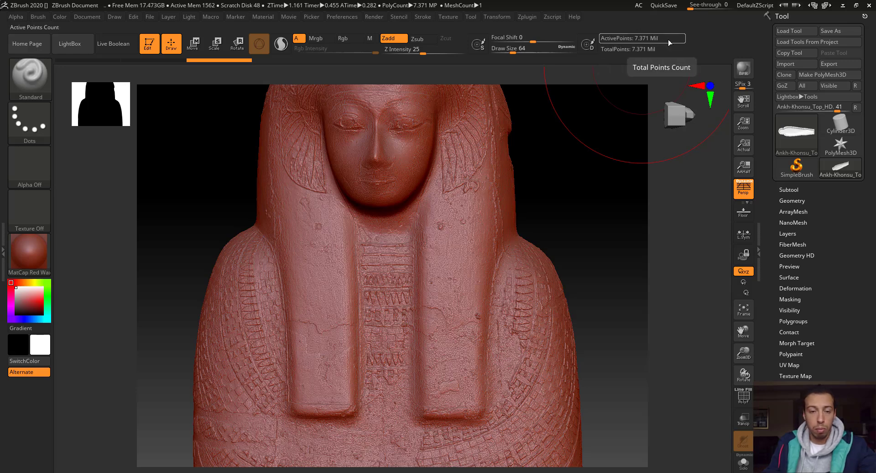
left_click_drag(520, 137, 504, 293)
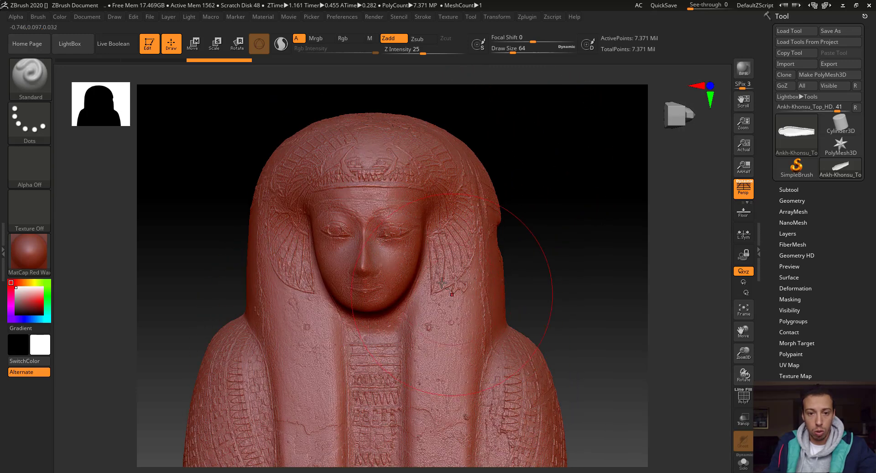
mouse_move(507, 249)
left_mouse_down("alt")
mouse_move(540, 195)
mouse_move(578, 177)
mouse_move(526, 272)
left_mouse_up("alt")
mouse_move(437, 290)
right_mouse_down("ctrl")
mouse_move(451, 279)
mouse_move(410, 182)
right_mouse_up("ctrl")
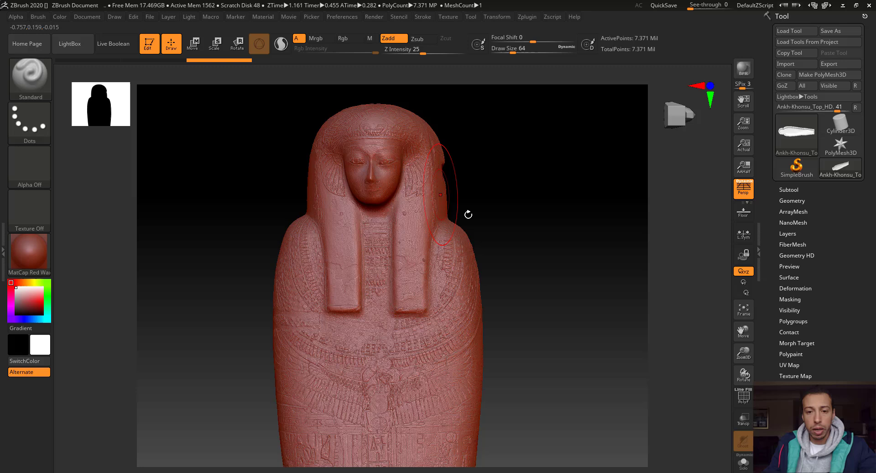
Duplicate the Ankh-Khonsu_Top_HD subtool and hide the original, leaving only the copy visible.
left_click(787, 189)
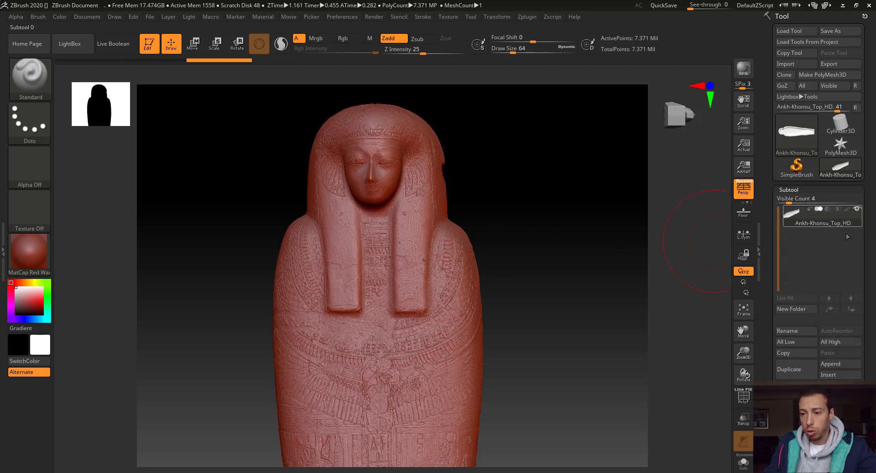
left_click(792, 373)
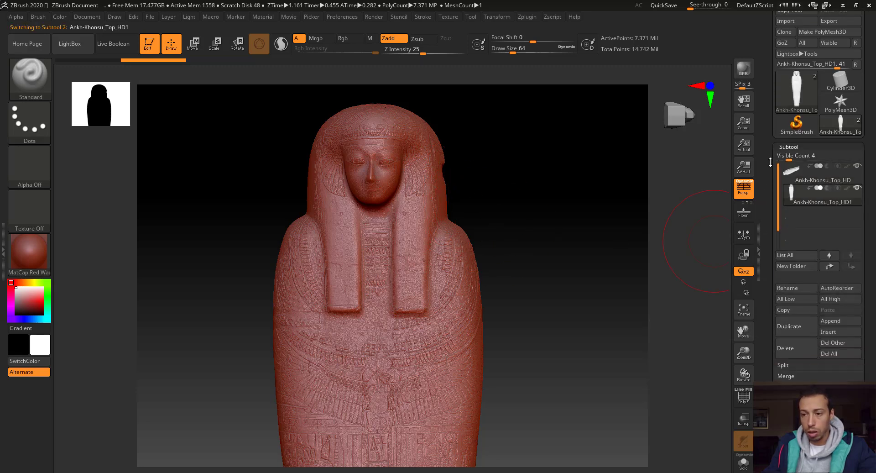
left_click(857, 166)
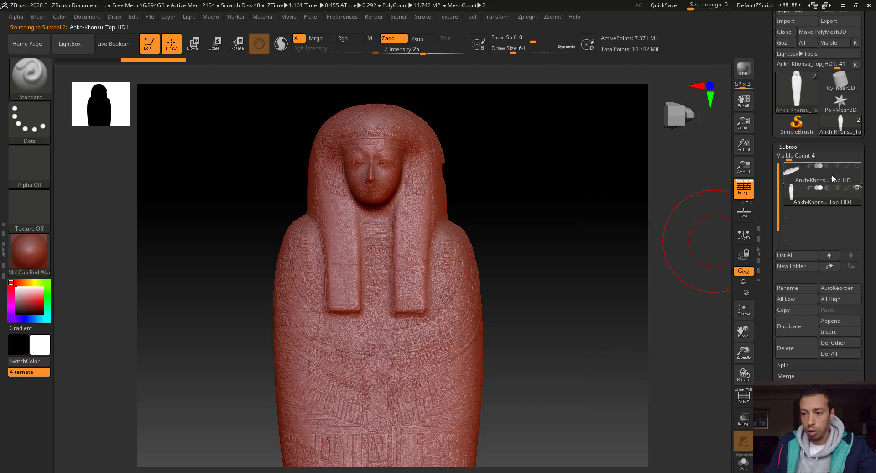
left_click(789, 146)
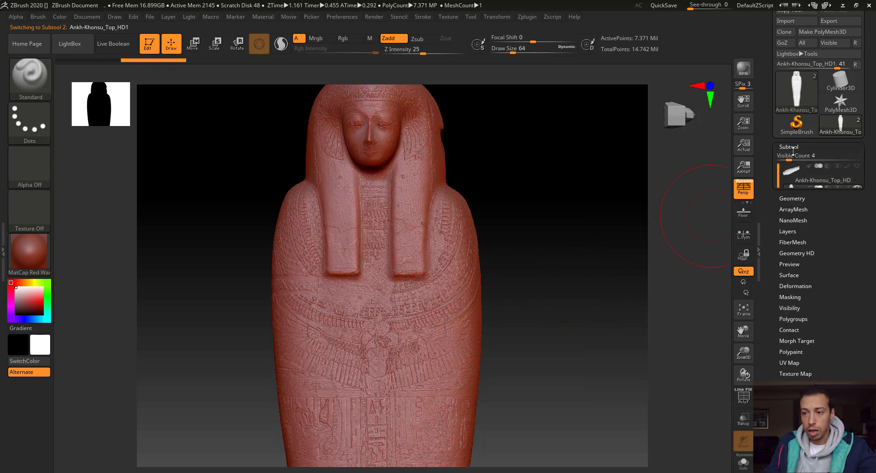
Try remeshing the duplicate coffin lid with ZRemesher at a target polygon count of 5, and undo the remesh.
left_click(793, 158)
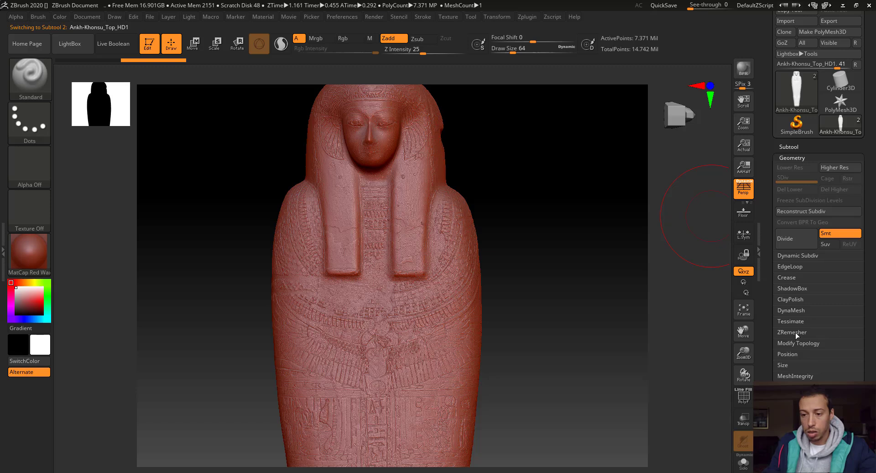
left_click(795, 332)
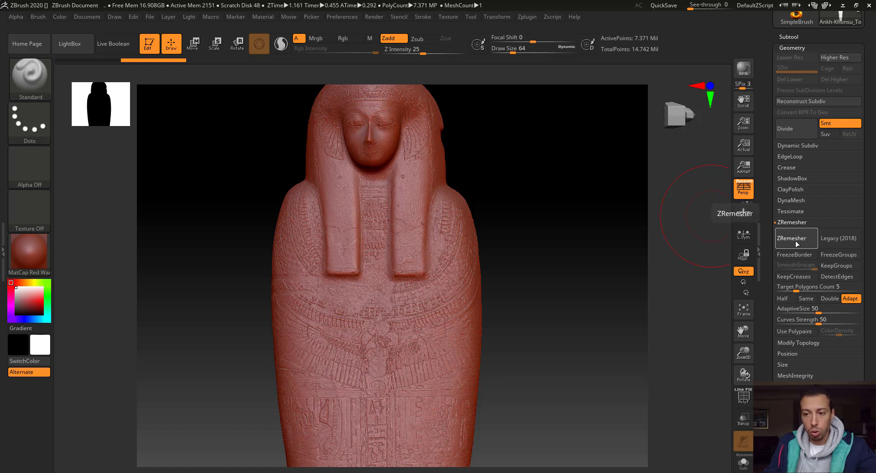
left_click(796, 241)
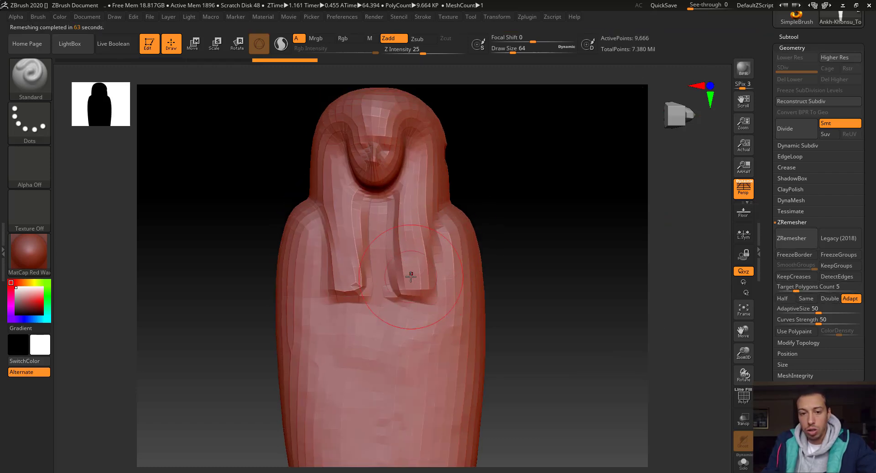
mouse_move(410, 277)
right_mouse_down()
mouse_move(442, 268)
mouse_move(516, 274)
mouse_move(411, 269)
mouse_move(414, 280)
right_mouse_up()
key("ctrl")
key("ctrl+z")
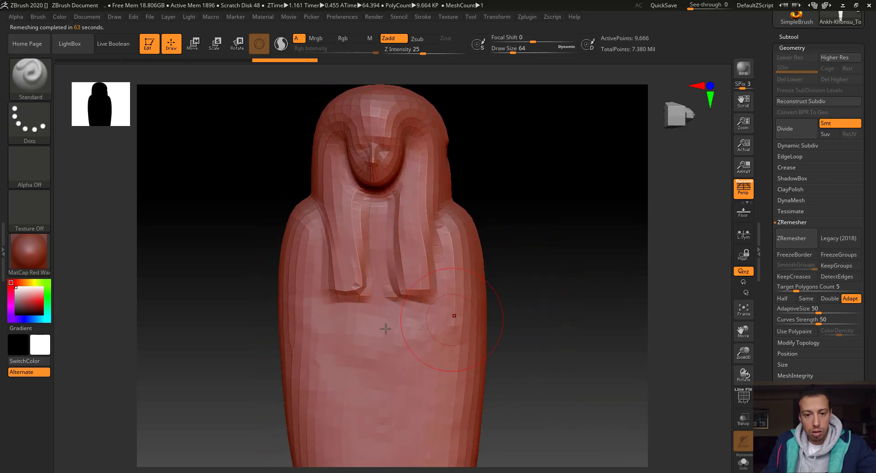
key("ctrl")
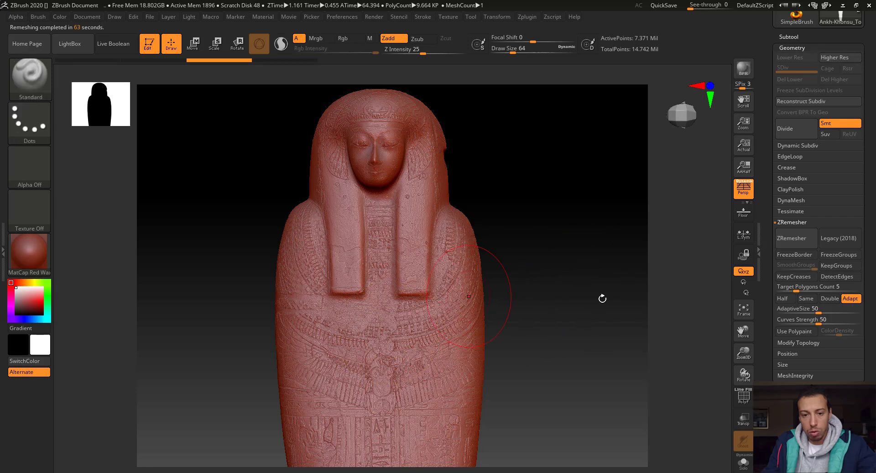
Remesh the duplicate coffin lid with ZRemesher at a target polygon count of 20.
left_click(815, 288)
type("20")
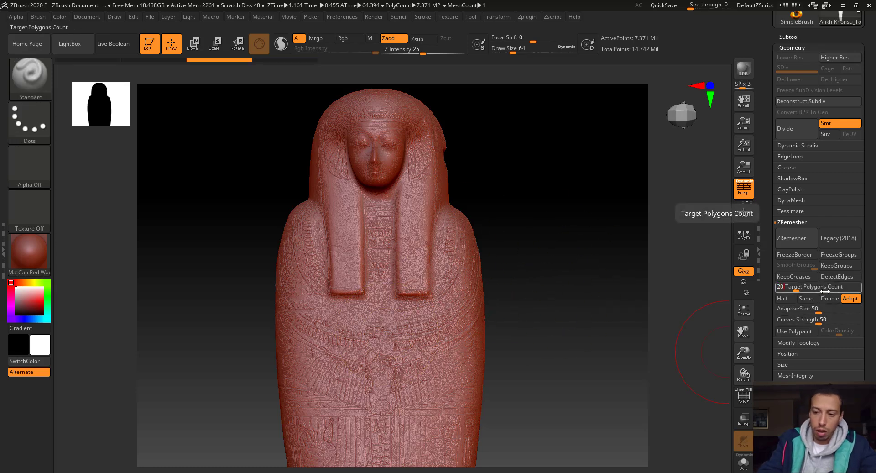
left_click(796, 241)
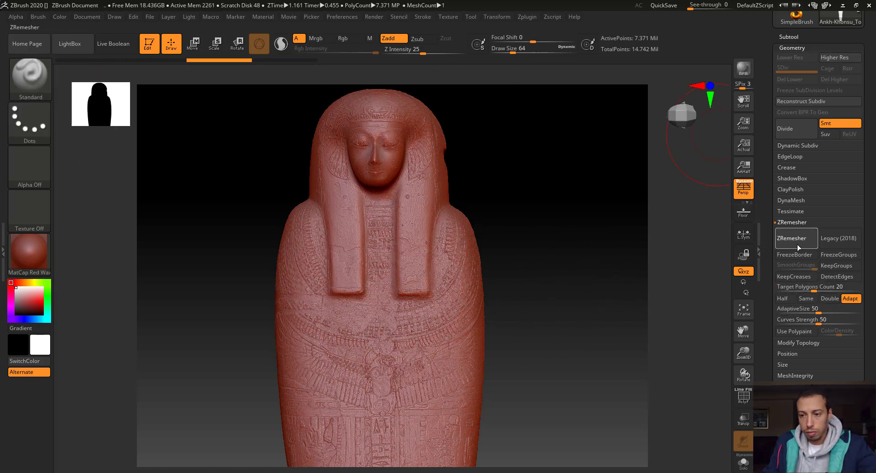
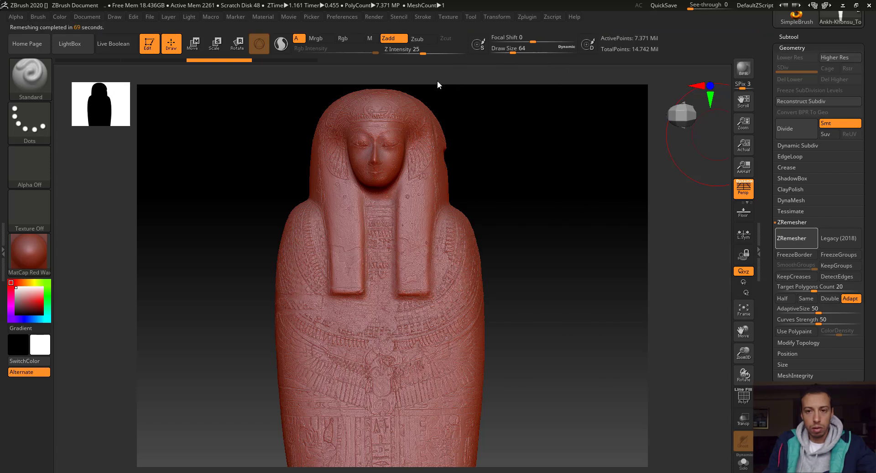
left_click_drag(488, 211, 604, 137)
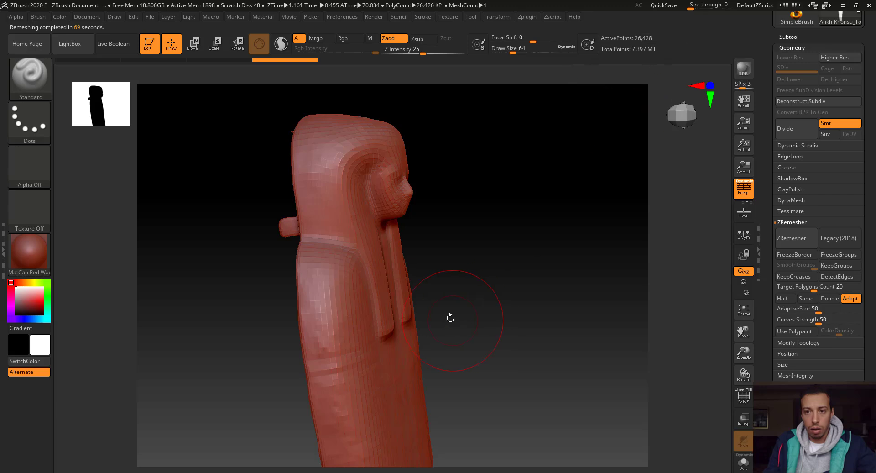
left_click_drag(449, 317, 505, 319)
mouse_move(505, 319)
right_mouse_down()
mouse_move(525, 306)
mouse_move(487, 316)
mouse_move(475, 284)
mouse_move(442, 302)
mouse_move(407, 278)
mouse_move(432, 229)
mouse_move(487, 276)
right_mouse_up()
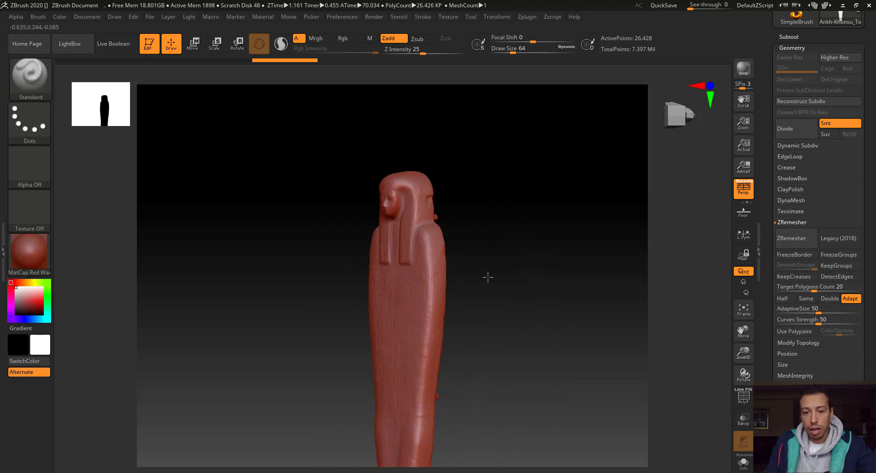
Show the original high-detail lid together with the remeshed copy to compare their surfaces, and hide the original again.
left_click(812, 36)
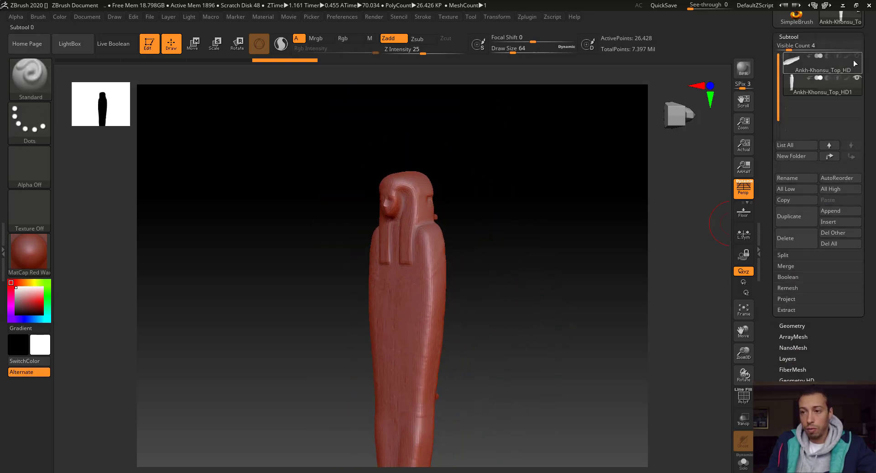
left_click(857, 56)
right_click_drag(473, 222, 498, 228, "alt")
right_click_drag(456, 202, 502, 279, "ctrl")
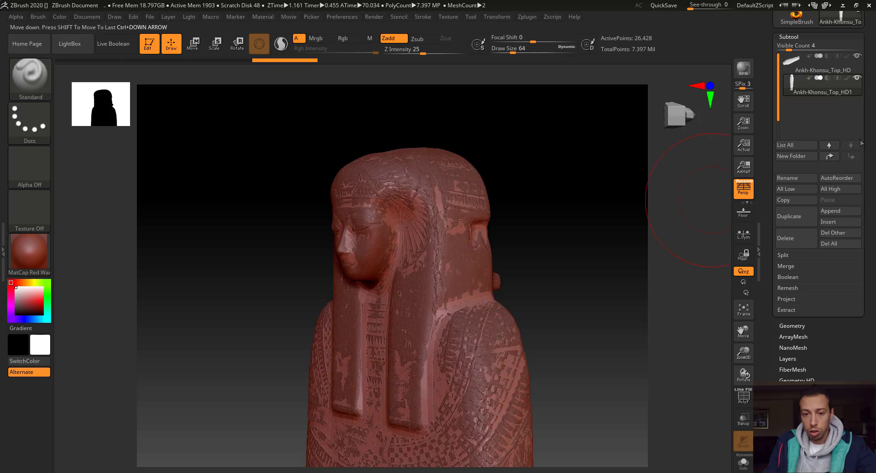
left_click(839, 66)
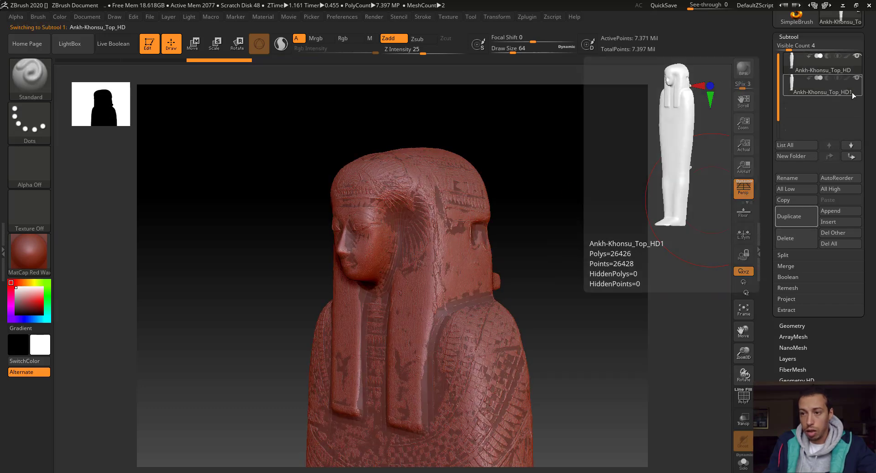
left_click(852, 92)
left_click(856, 57)
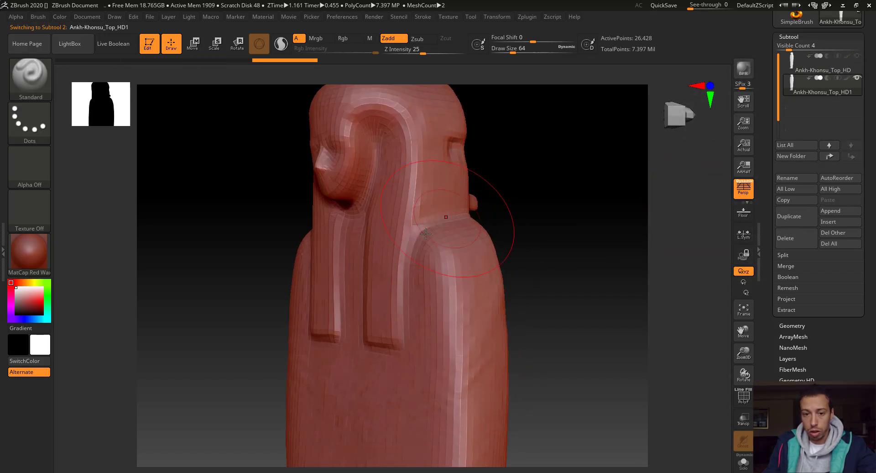
Examine the remeshed lid's polygon layout around the face, headdress, shoulders and side.
right_click_drag(425, 234, 469, 301)
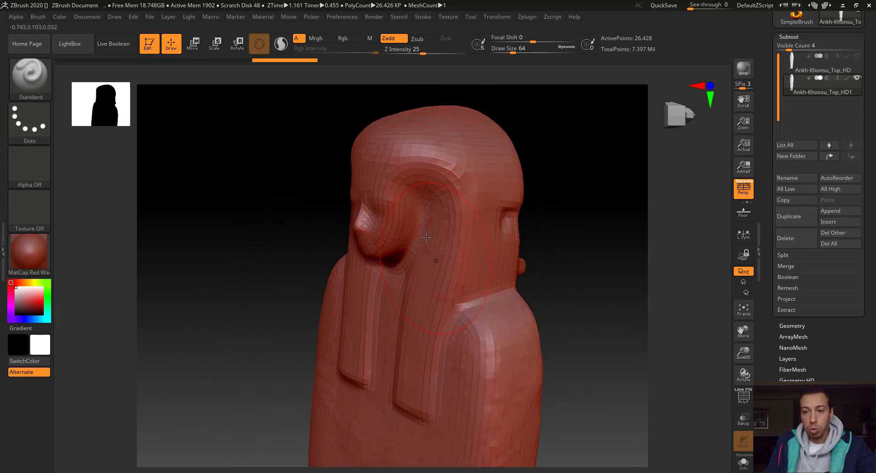
right_click_drag(424, 234, 372, 234)
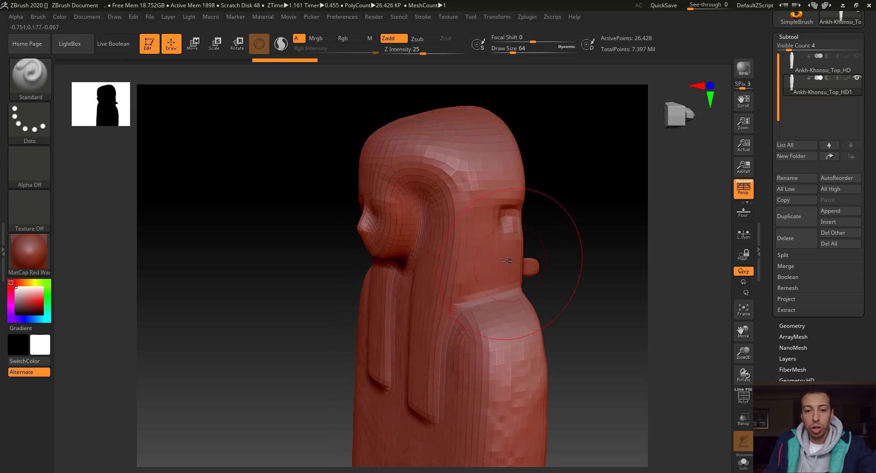
mouse_move(507, 261)
right_mouse_down("alt")
mouse_move(390, 237)
mouse_move(319, 205)
right_mouse_up("alt")
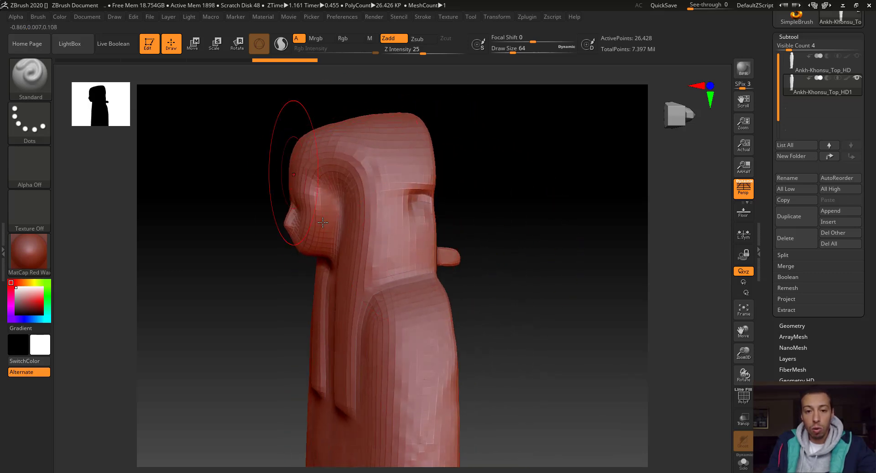
right_click_drag(386, 358, 374, 291, "alt")
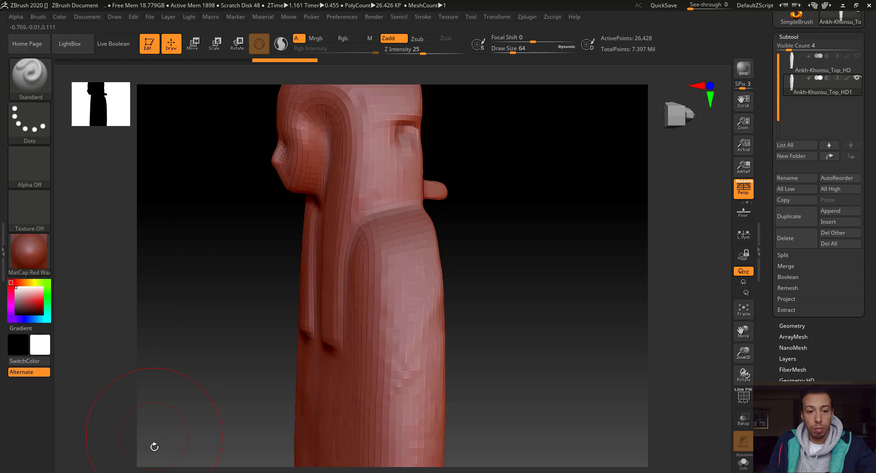
right_click_drag(404, 246, 400, 327, "alt")
right_click_drag(292, 317, 367, 315)
right_click_drag(365, 315, 461, 275, "alt")
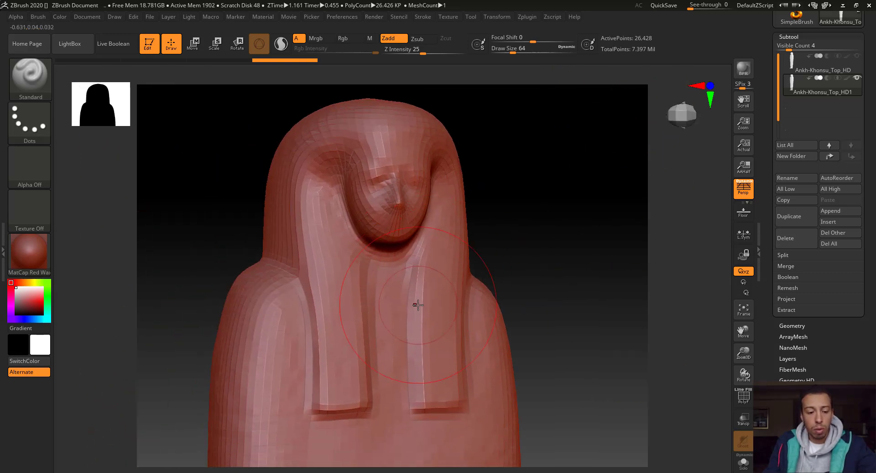
Switch to Metashape, try the Generic mapping mode in the Build Texture settings, and cancel the dialog.
key("alt+Tab")
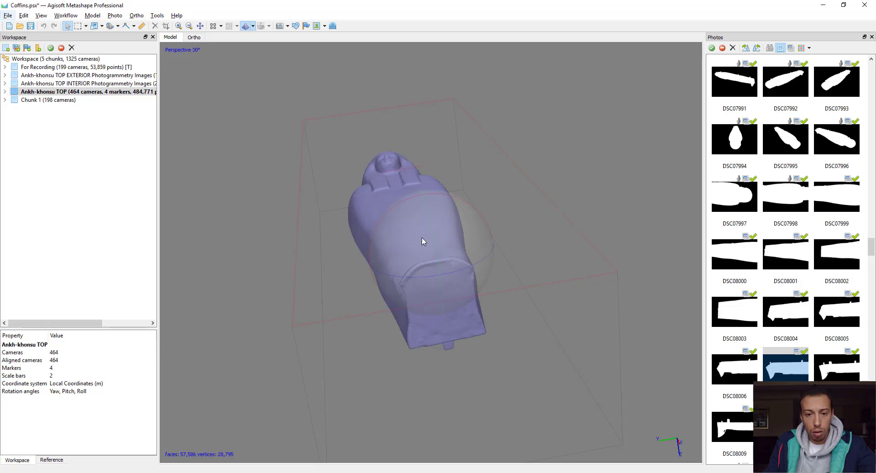
left_click(65, 16)
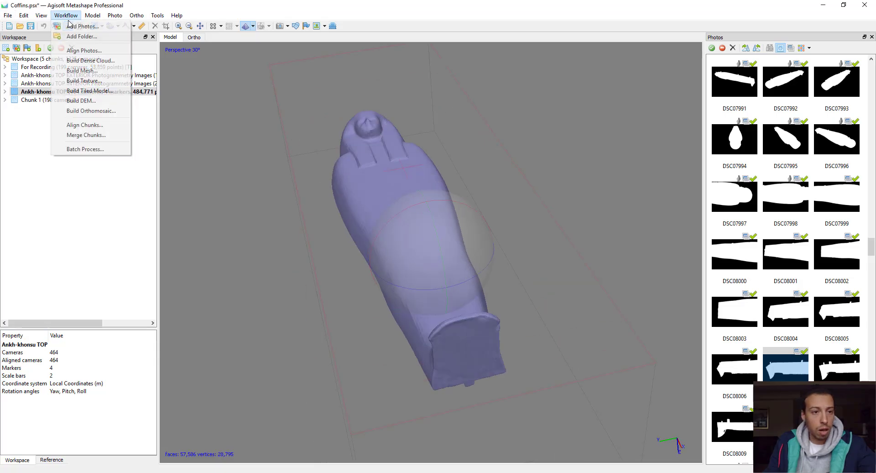
left_click(85, 81)
left_click(459, 199)
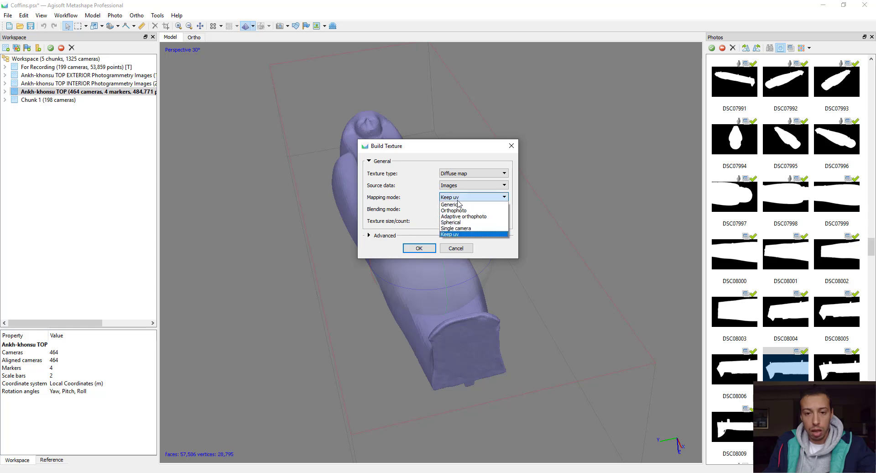
left_click(458, 203)
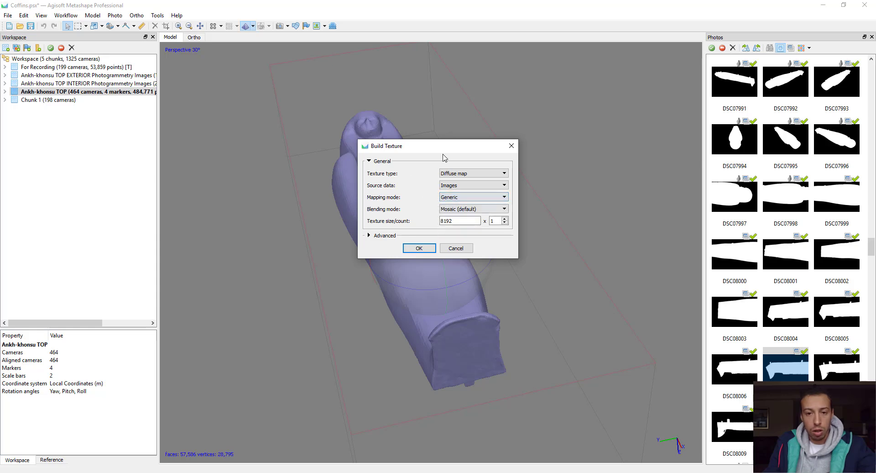
left_click(456, 249)
Inspect the coffin lid model in Metashape from several angles and return to ZBrush.
left_click_drag(426, 160, 424, 201)
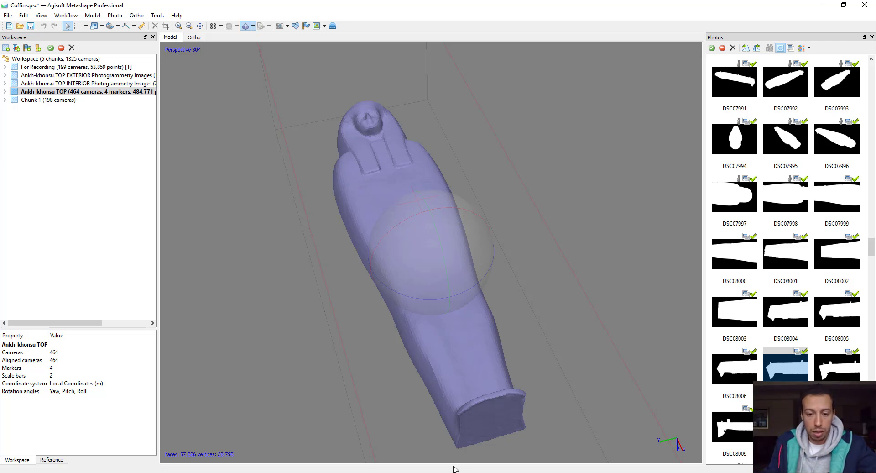
left_click_drag(432, 248, 432, 256)
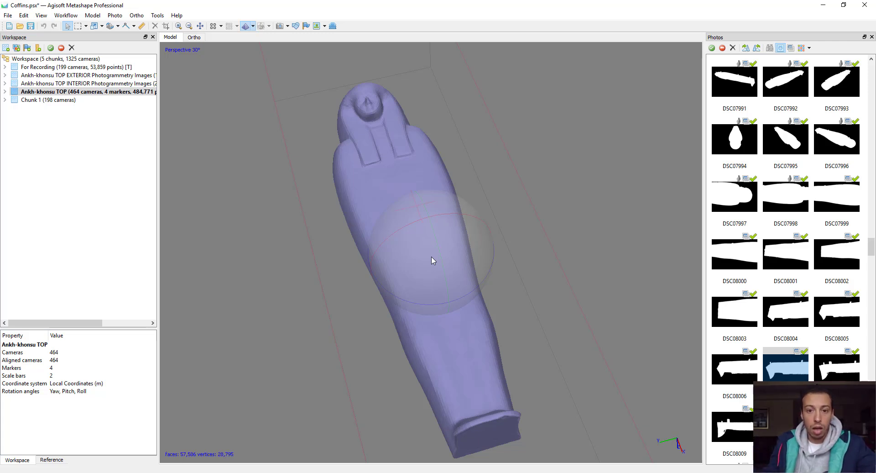
left_click_drag(420, 252, 449, 253)
scroll(450, 254, "up", 3)
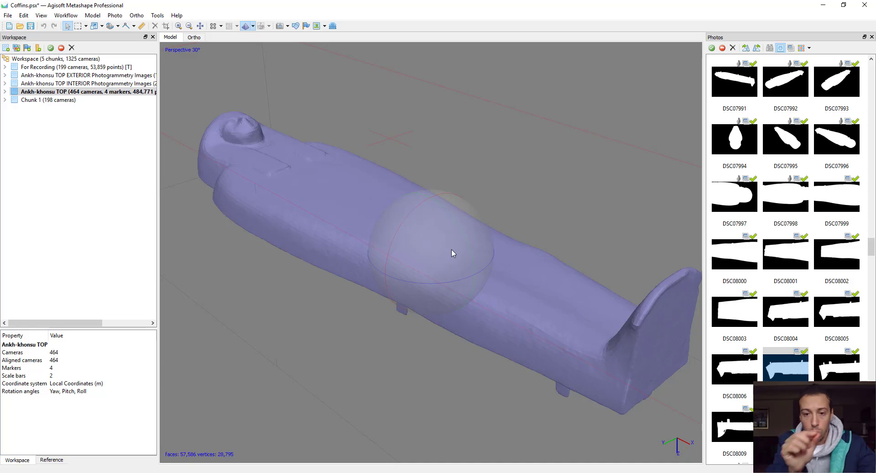
key("alt+Tab")
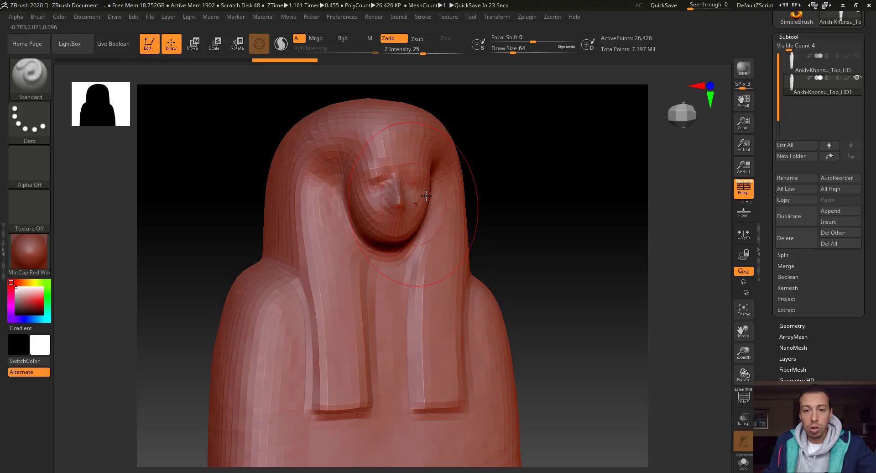
Unwrap the UVs of the remeshed coffin lid with UV Master, keeping Symmetry enabled.
mouse_move(483, 251)
right_mouse_down()
mouse_move(468, 298)
mouse_move(471, 254)
mouse_move(488, 241)
right_mouse_up()
right_click_drag(488, 241, 483, 224, "ctrl")
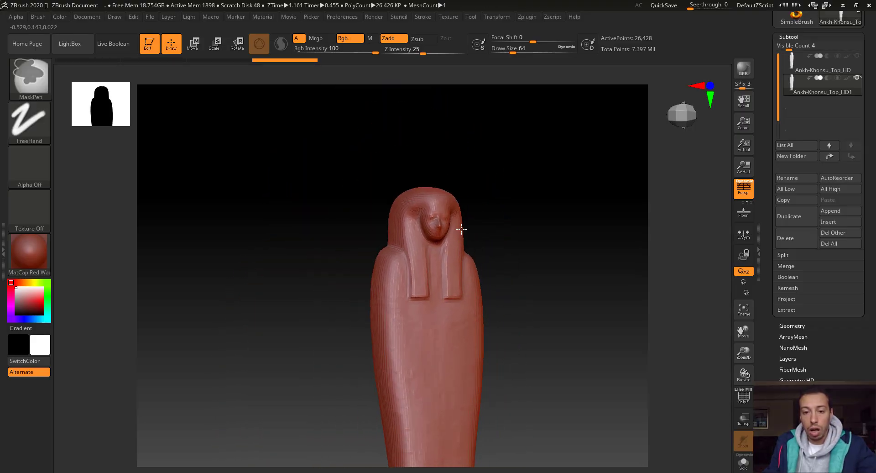
right_click_drag(491, 290, 460, 229, "alt")
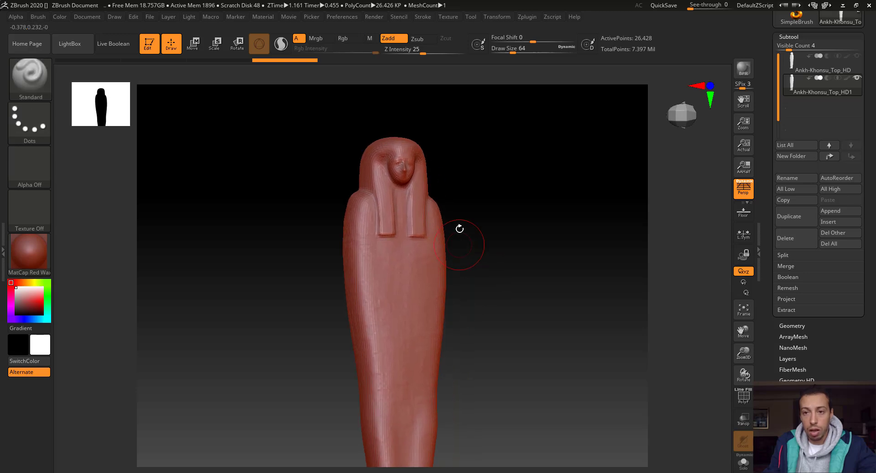
mouse_move(351, 248)
right_mouse_down()
mouse_move(418, 266)
mouse_move(389, 238)
mouse_move(407, 235)
right_mouse_up()
left_click(528, 16)
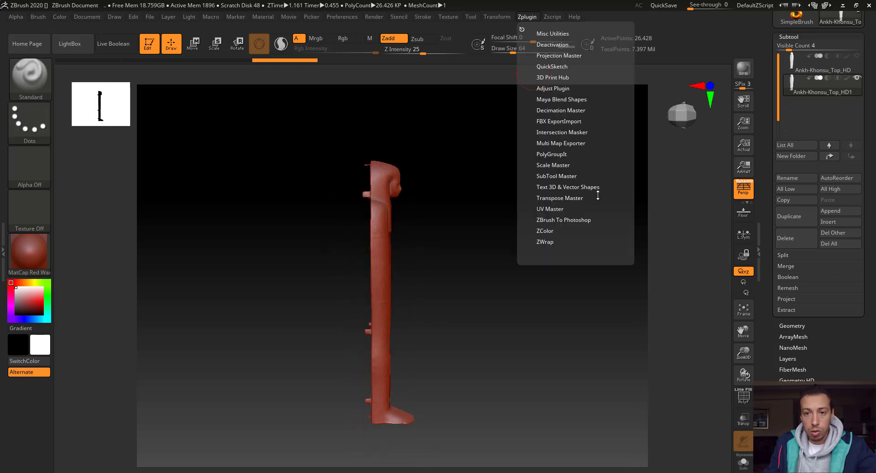
left_click(559, 210)
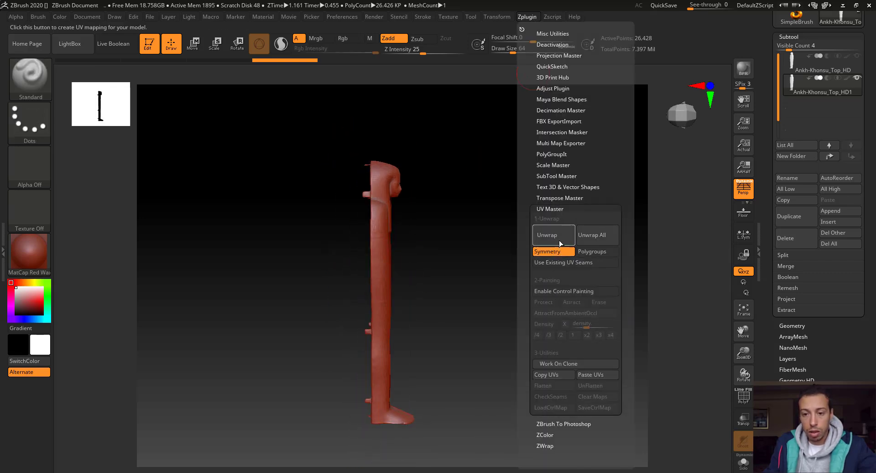
left_click(562, 242)
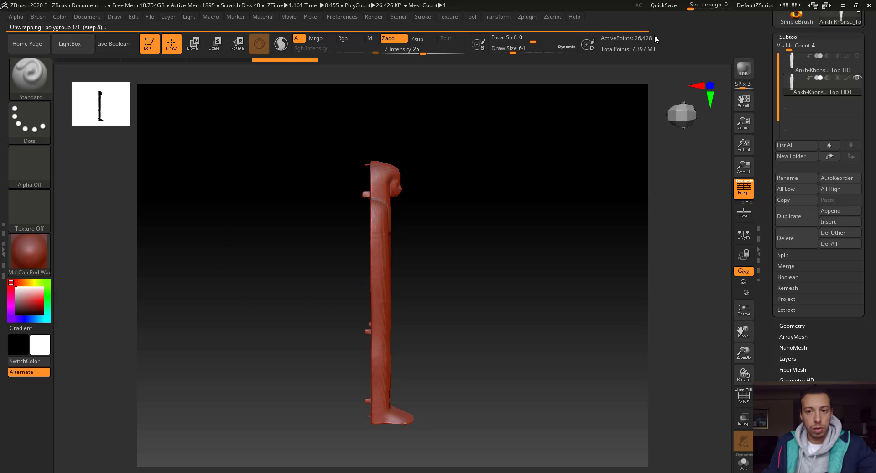
Display the remeshed coffin lid's flattened UV layout with Morph UV.
right_click_drag(461, 261, 435, 250)
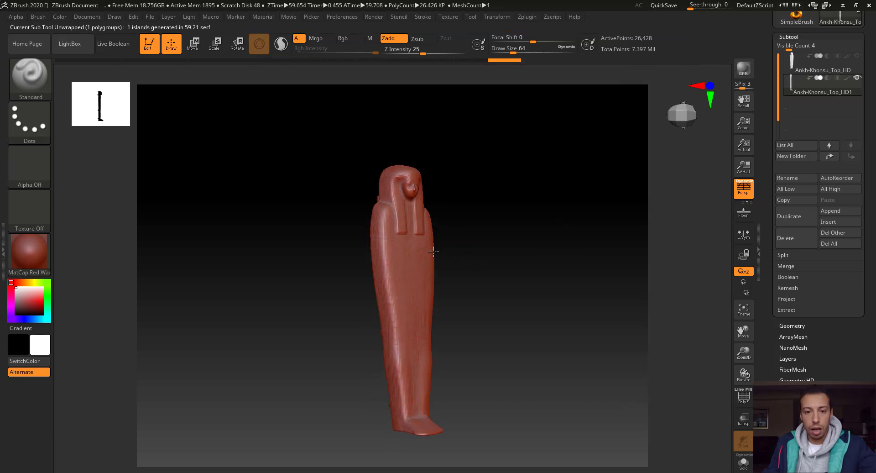
right_click_drag(518, 234, 497, 287)
right_click_drag(365, 218, 458, 319, "ctrl")
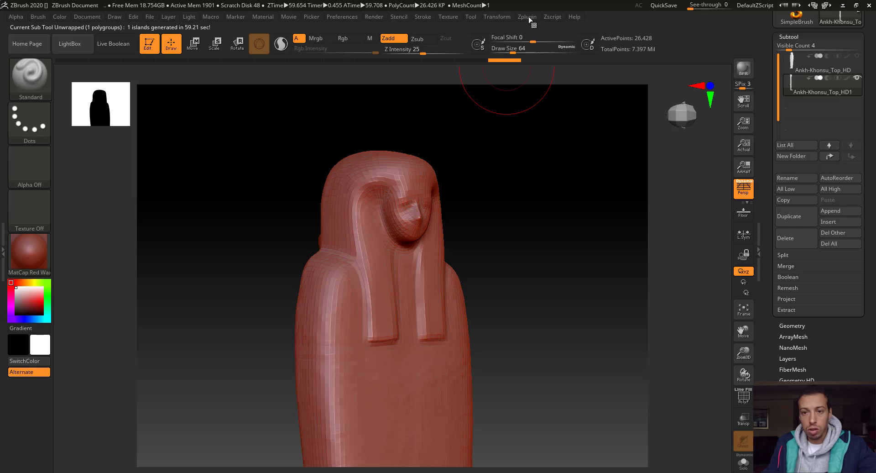
left_click_drag(772, 273, 826, 223)
left_click(796, 282)
left_click_drag(827, 304, 833, 242)
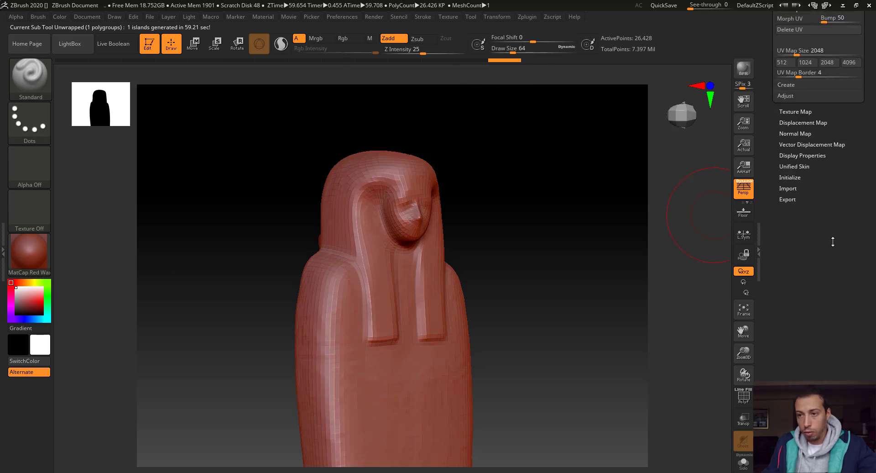
scroll(833, 242, "up", 5)
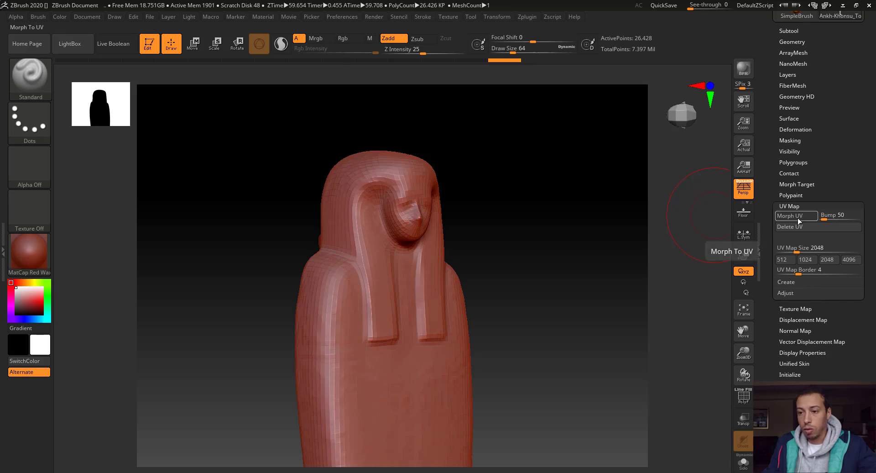
left_click(798, 218)
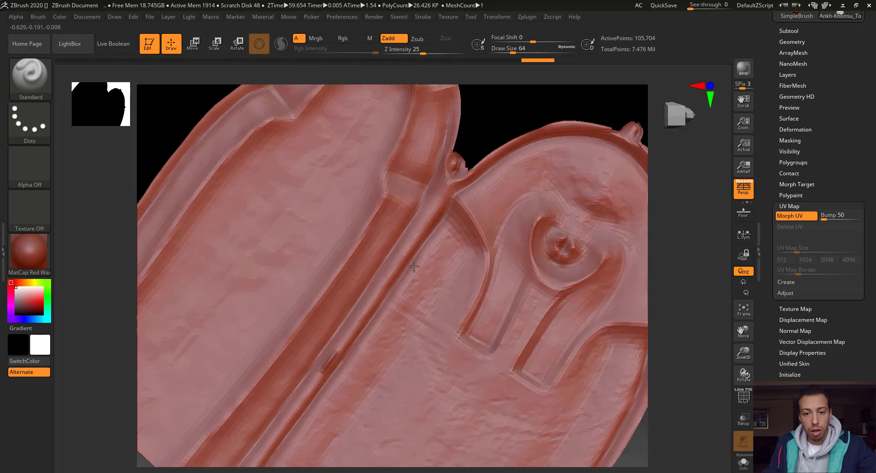
Examine the flattened UV island of the lid, including its face, body, foot and side areas.
mouse_move(449, 297)
right_mouse_down("ctrl")
mouse_move(472, 298)
mouse_move(487, 228)
mouse_move(428, 307)
mouse_move(437, 252)
mouse_move(489, 223)
mouse_move(464, 289)
mouse_move(468, 274)
right_mouse_up("ctrl")
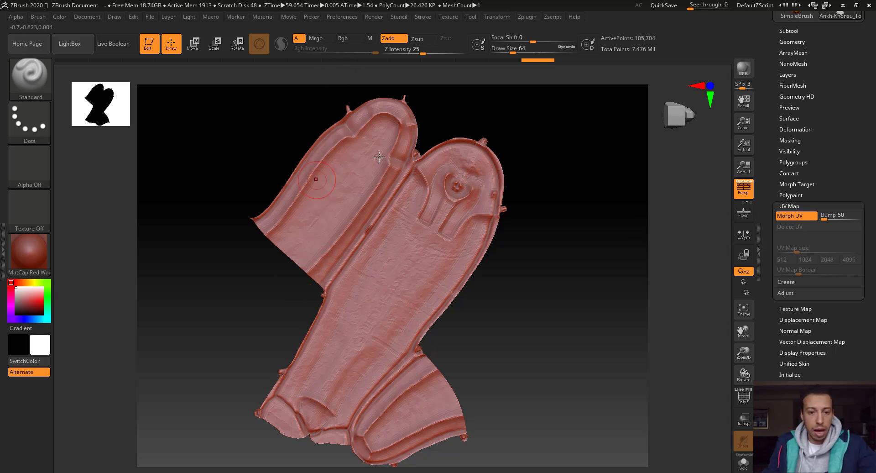
right_click_drag(542, 234, 537, 235, "alt")
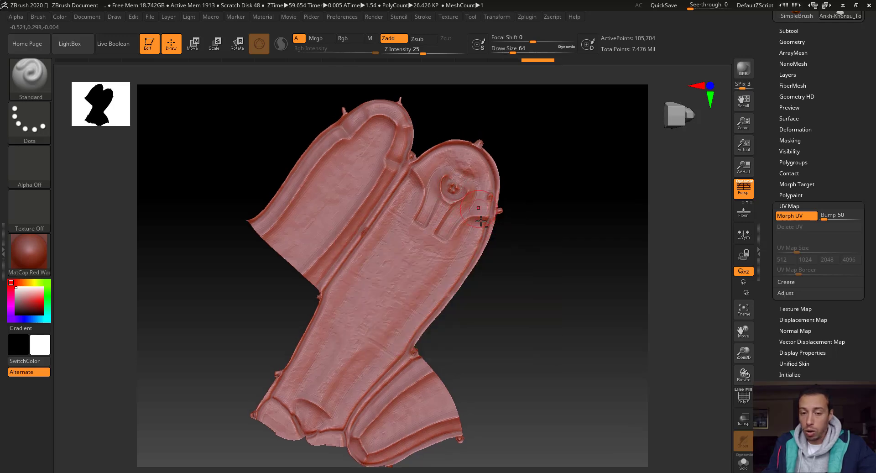
right_click_drag(479, 219, 483, 251, "alt")
right_click_drag(413, 227, 430, 247, "ctrl")
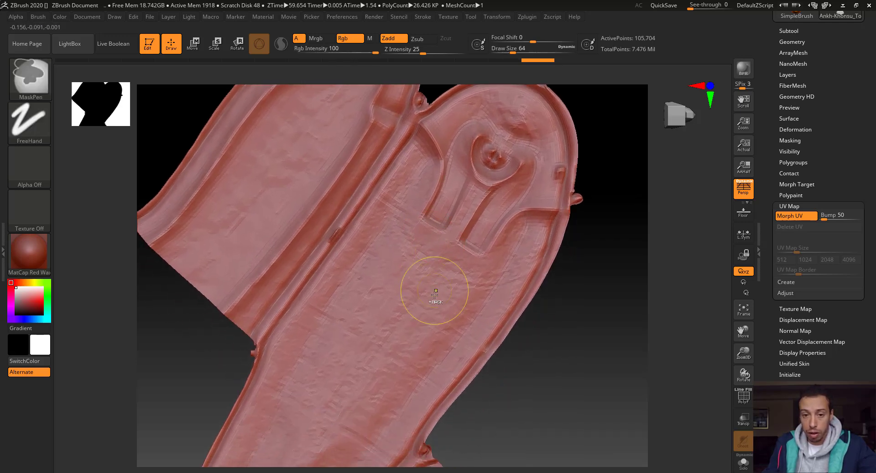
right_click_drag(435, 291, 442, 219, "ctrl")
mouse_move(470, 334)
right_mouse_down("alt")
mouse_move(464, 281)
mouse_move(461, 305)
mouse_move(470, 295)
mouse_move(474, 324)
right_mouse_up("alt")
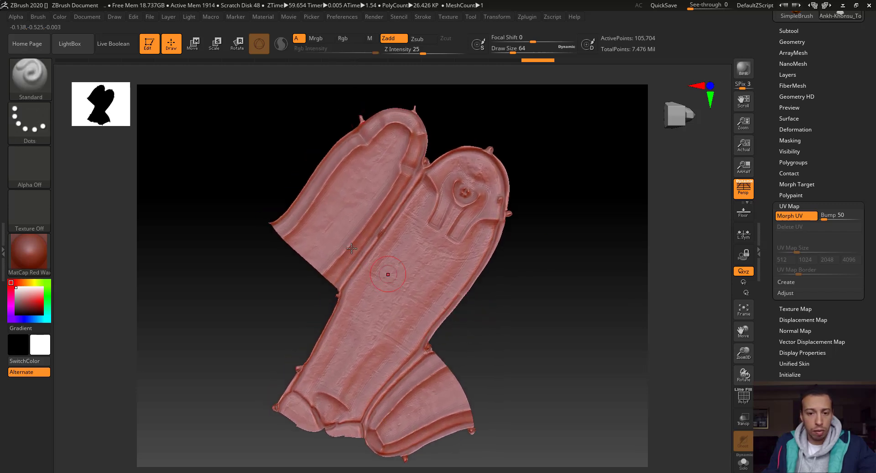
right_click_drag(461, 257, 449, 257, "alt")
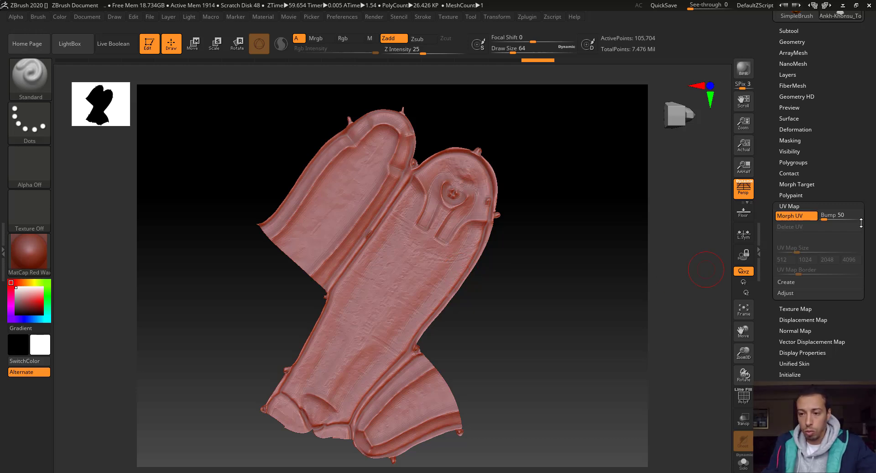
Turn off Morph UV to restore the lid's 3D shape and inspect it from the foot end.
left_click(800, 217)
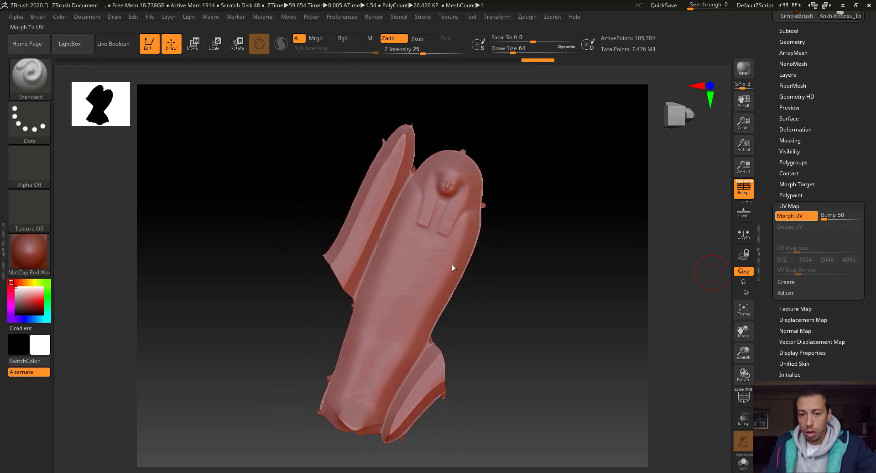
right_click_drag(434, 306, 383, 311)
mouse_move(384, 311)
right_mouse_down("ctrl")
mouse_move(378, 325)
mouse_move(412, 313)
mouse_move(383, 305)
mouse_move(438, 292)
mouse_move(556, 307)
mouse_move(406, 305)
mouse_move(401, 262)
right_mouse_up("ctrl")
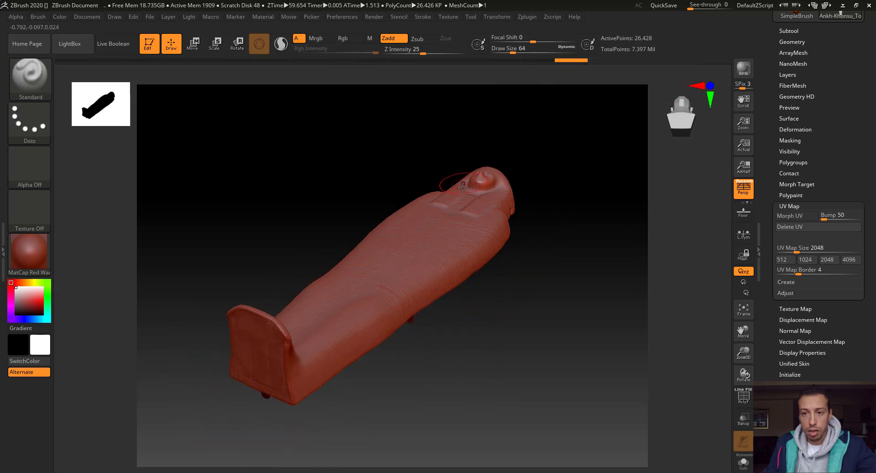
mouse_move(402, 339)
right_mouse_down()
mouse_move(379, 259)
mouse_move(347, 300)
mouse_move(377, 301)
mouse_move(475, 259)
mouse_move(478, 279)
mouse_move(600, 242)
right_mouse_up()
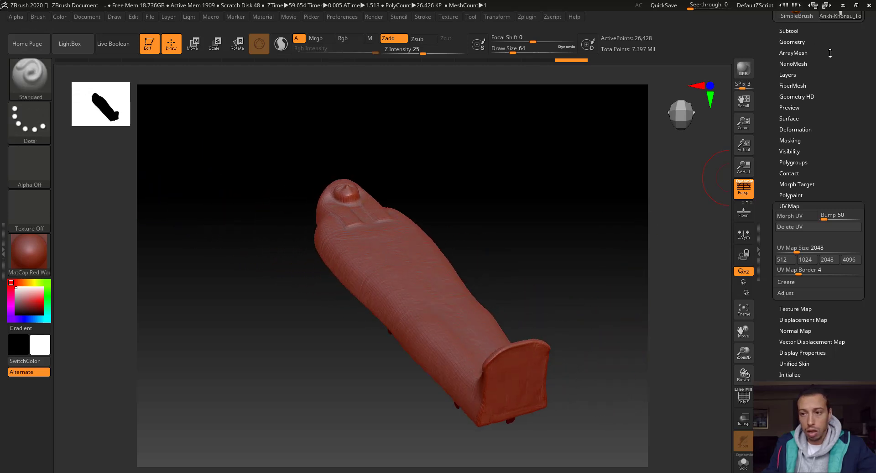
Show the high-detail Ankh-Khonsu_Top_HD subtool together with the low-poly Ankh-Khonsu_Top_HD1, keeping the low-poly copy active.
left_click_drag(830, 53, 828, 98)
left_click(794, 76)
mouse_move(560, 203)
right_mouse_down()
mouse_move(462, 246)
mouse_move(466, 262)
mouse_move(431, 313)
mouse_move(402, 283)
mouse_move(387, 237)
right_mouse_up()
right_click_drag(388, 238, 479, 391, "alt")
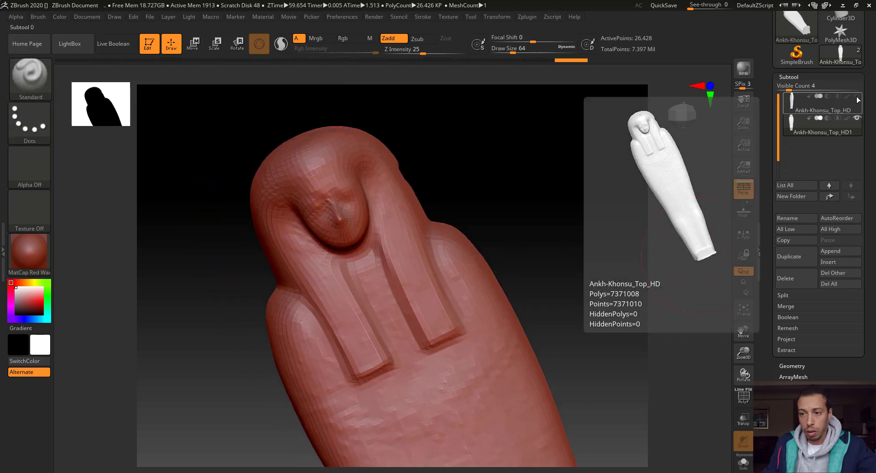
left_click(857, 97)
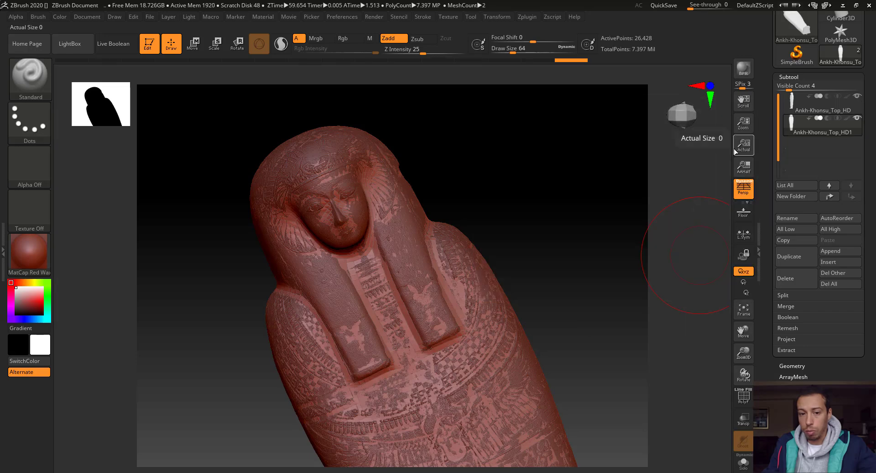
left_click(853, 132)
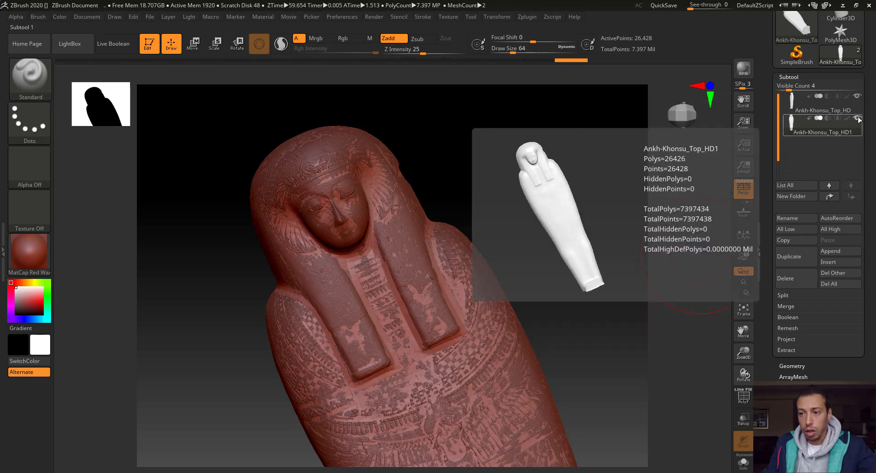
left_click(852, 110)
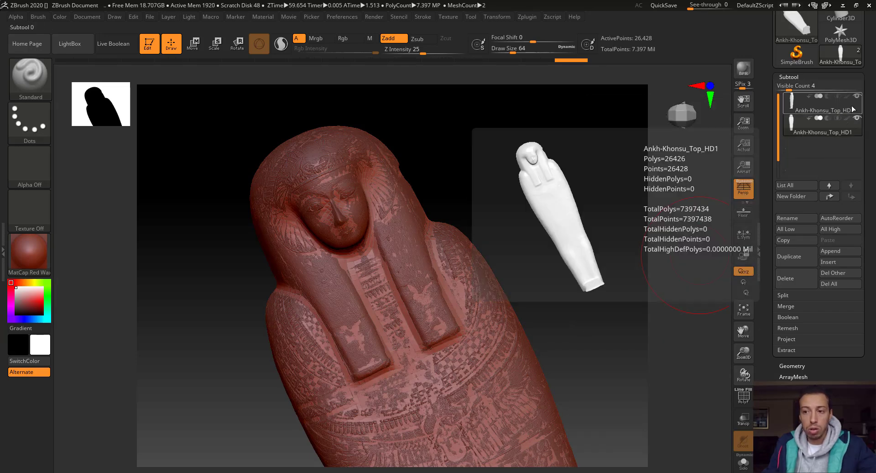
Compare the overlapping high-detail and low-poly lids across the headdress, chest and body.
left_click_drag(770, 150, 772, 108)
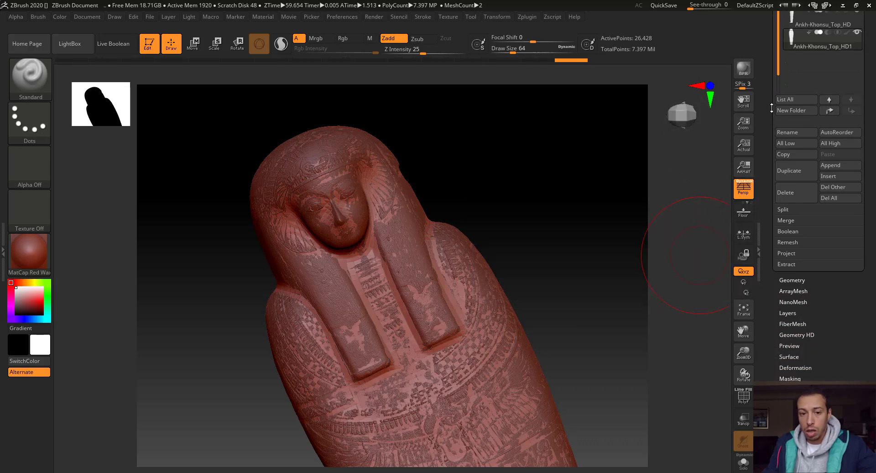
right_click_drag(465, 263, 422, 255, "alt")
mouse_move(420, 287)
right_mouse_down("ctrl")
mouse_move(429, 258)
mouse_move(434, 284)
right_mouse_up("ctrl")
left_click_drag(768, 132, 768, 119)
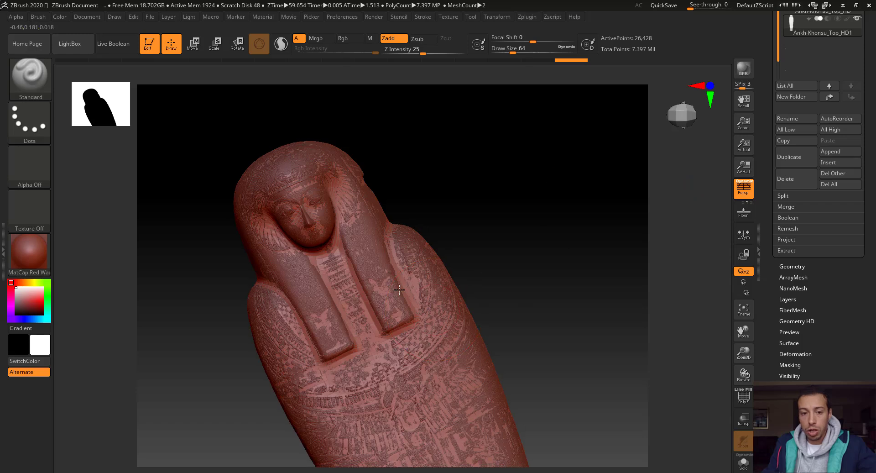
right_click_drag(429, 320, 436, 210, "ctrl")
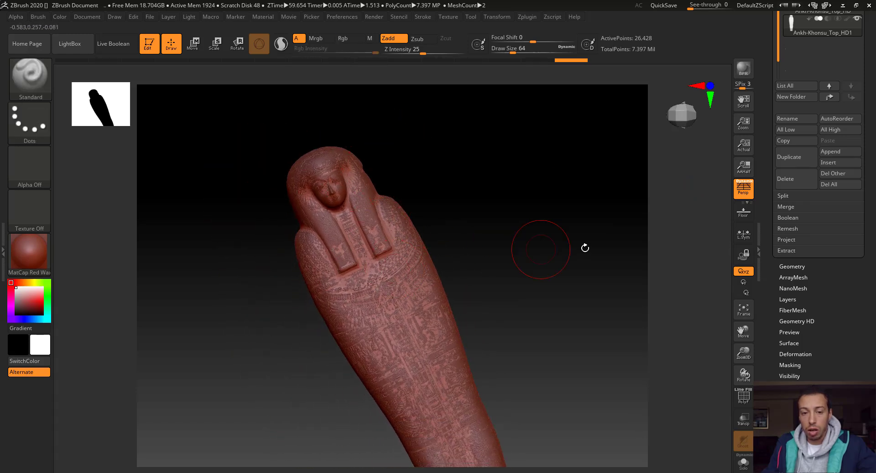
right_click_drag(468, 295, 479, 254)
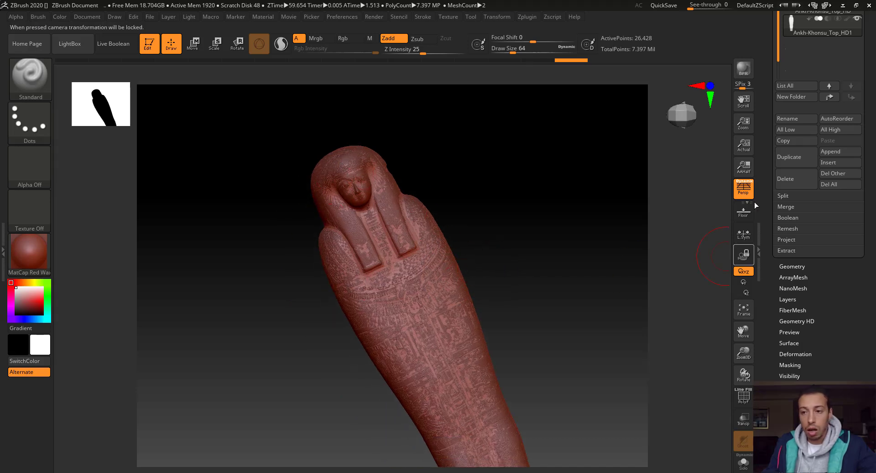
scroll(773, 232, "down", 2)
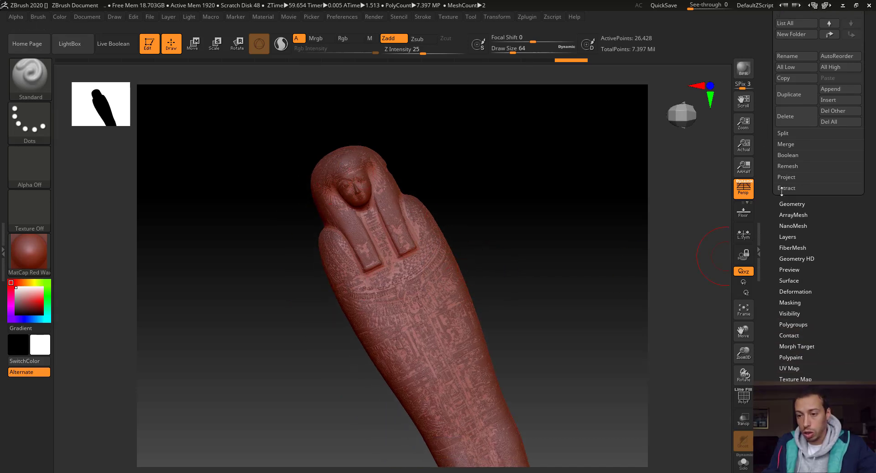
right_click_drag(450, 280, 433, 155, "alt")
right_click_drag(411, 296, 413, 256, "ctrl")
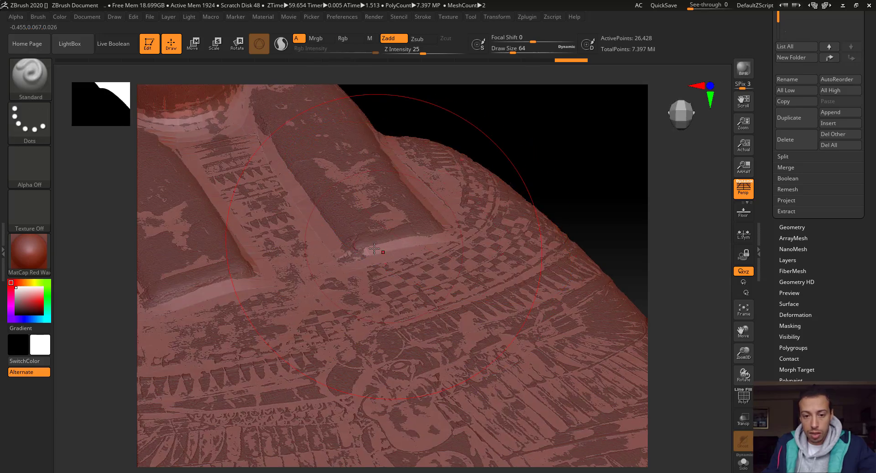
Project the high-detail lid onto the low-poly Ankh-Khonsu_Top_HD1 with ProjectAll, keeping Geometry and Color enabled and Dist at 0.02.
scroll(763, 114, "up", 10)
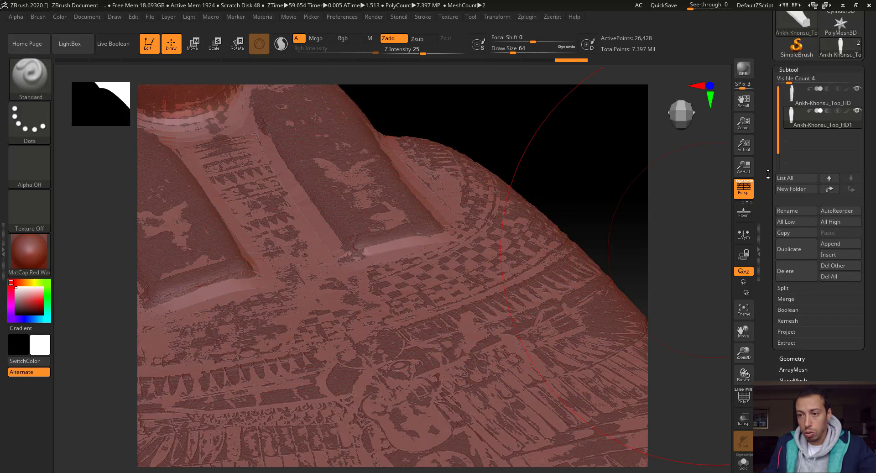
scroll(811, 328, "down", 6)
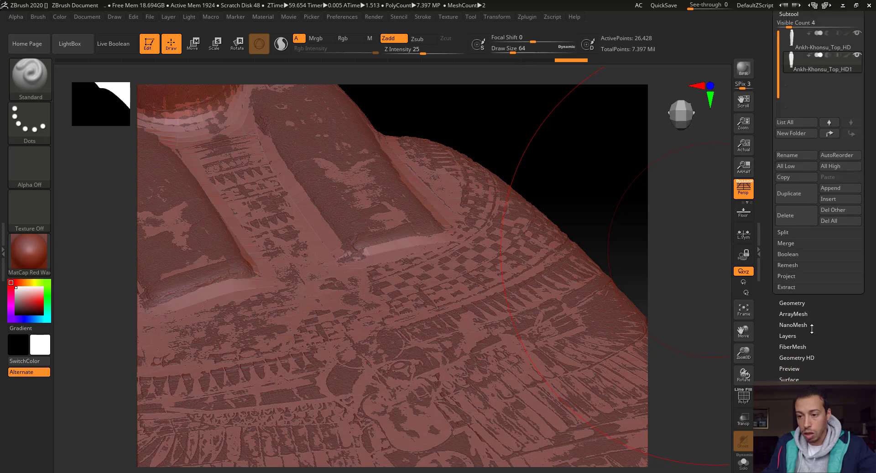
left_click(787, 276)
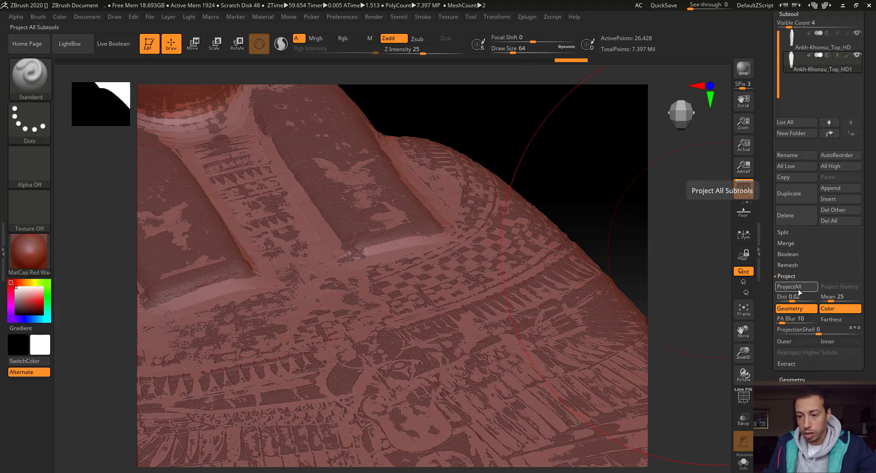
left_click(798, 287)
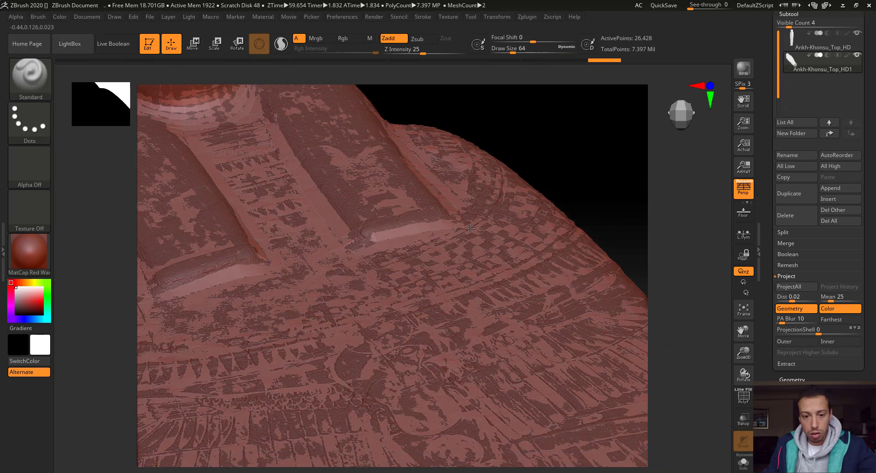
Hide the high-detail subtool and inspect the whole low-poly lid on its own.
left_click(857, 34)
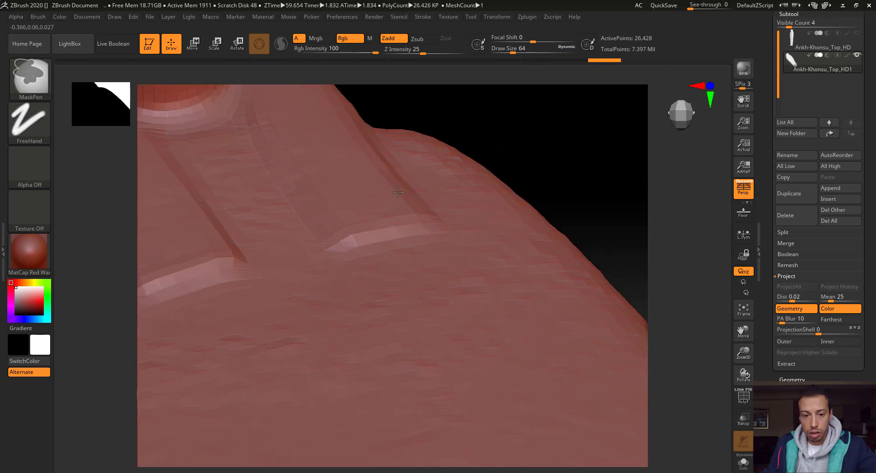
right_click_drag(392, 191, 386, 138, "alt")
mouse_move(386, 138)
right_mouse_down("ctrl")
mouse_move(417, 271)
mouse_move(409, 201)
right_mouse_up("ctrl")
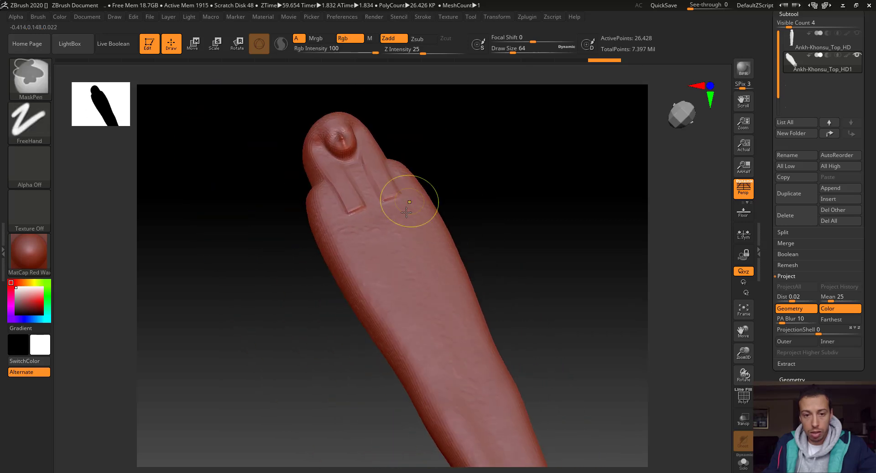
mouse_move(475, 300)
right_mouse_down("alt")
mouse_move(441, 267)
mouse_move(360, 246)
right_mouse_up("alt")
key("ctrl+z")
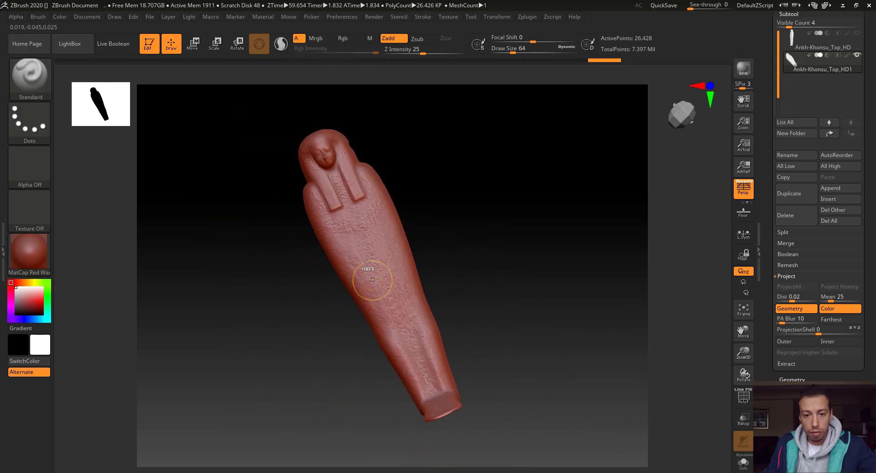
Examine the low-poly lid's surface around the face, headdress and body from closer angles.
right_click_drag(367, 278, 388, 338, "ctrl")
right_click_drag(390, 211, 427, 349, "alt")
right_click_drag(427, 349, 424, 244)
right_click_drag(409, 287, 461, 363, "ctrl")
right_click_drag(373, 243, 349, 155, "ctrl")
right_click_drag(349, 155, 387, 204, "ctrl")
left_click_drag(767, 35, 768, 196)
right_click_drag(430, 321, 390, 300, "alt")
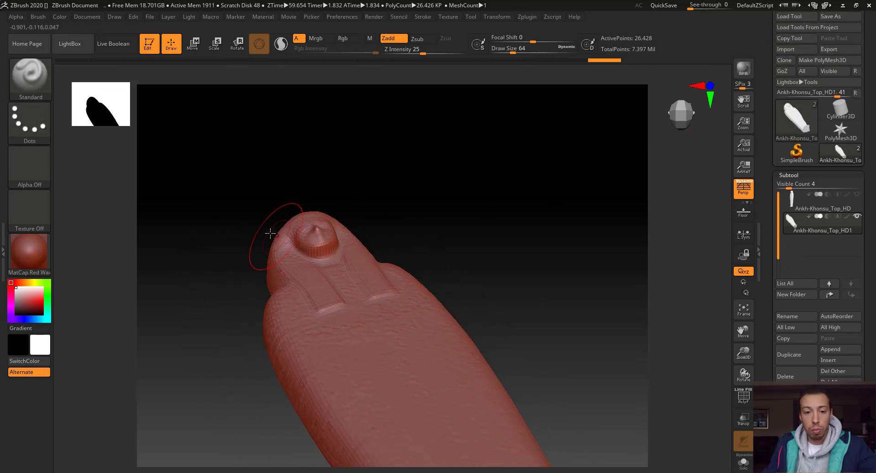
right_click_drag(432, 369, 483, 268)
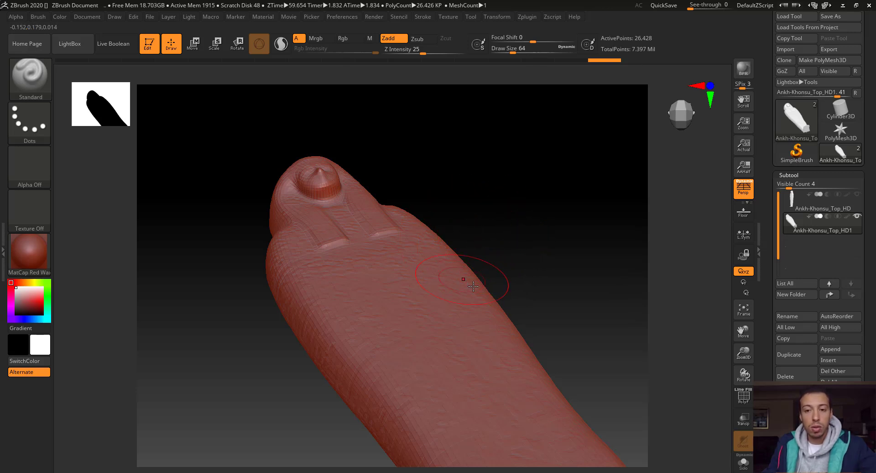
right_click_drag(557, 295, 522, 278)
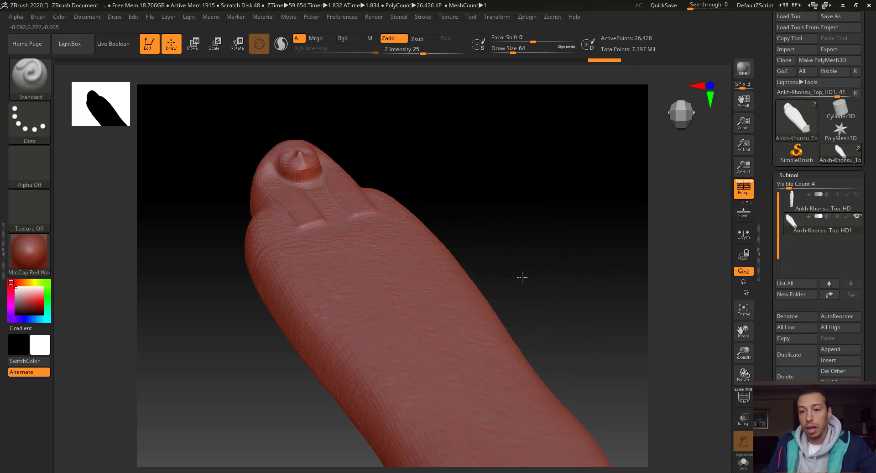
Show the high-detail Ankh-Khonsu_Top_HD subtool again and make it the active subtool, with the low-poly copy hidden.
left_click(857, 194)
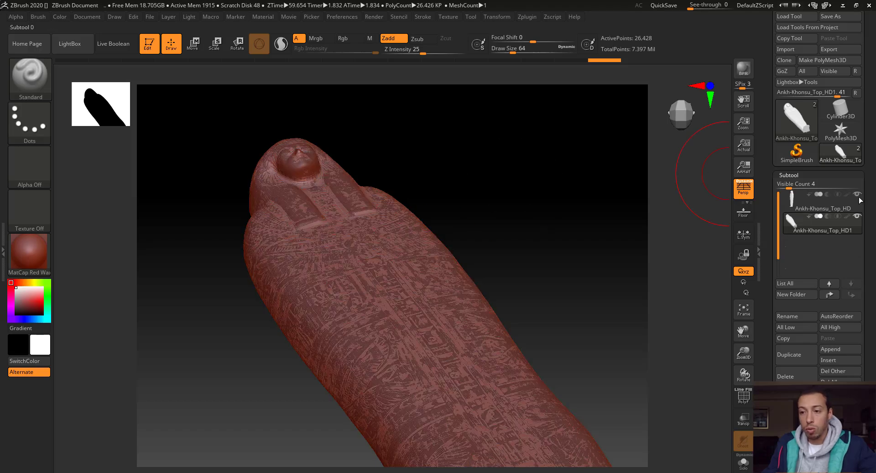
left_click(856, 211)
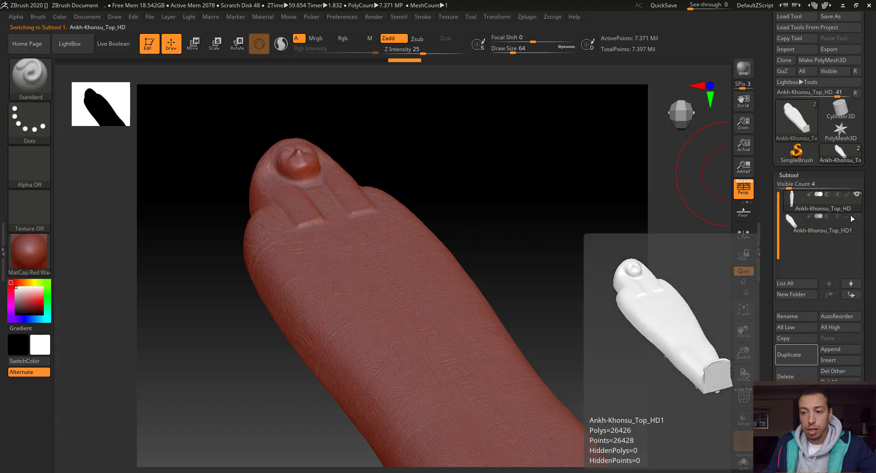
Compare the high-detail lid with its low-poly copy by alternating between the two subtools around the chest and face.
mouse_move(400, 291)
right_mouse_down()
mouse_move(388, 267)
mouse_move(413, 302)
right_mouse_up()
mouse_move(413, 219)
right_mouse_down("alt")
mouse_move(432, 295)
mouse_move(432, 288)
right_mouse_up("alt")
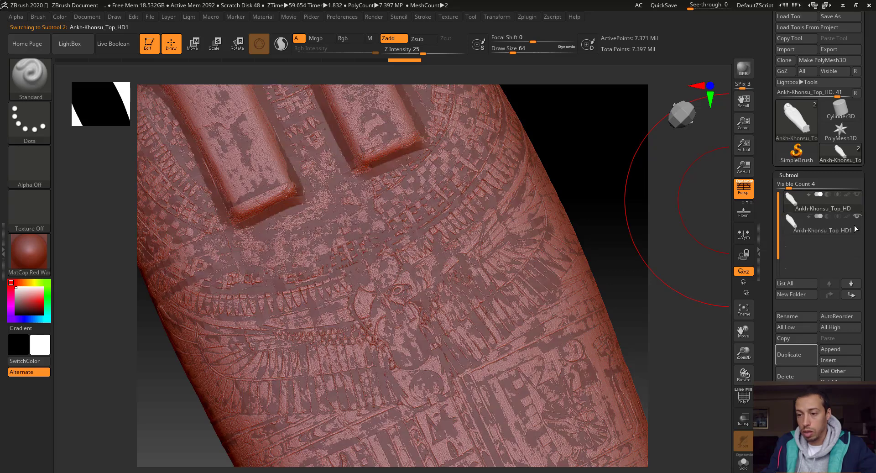
left_click(854, 225)
right_click_drag(530, 308, 523, 197, "ctrl")
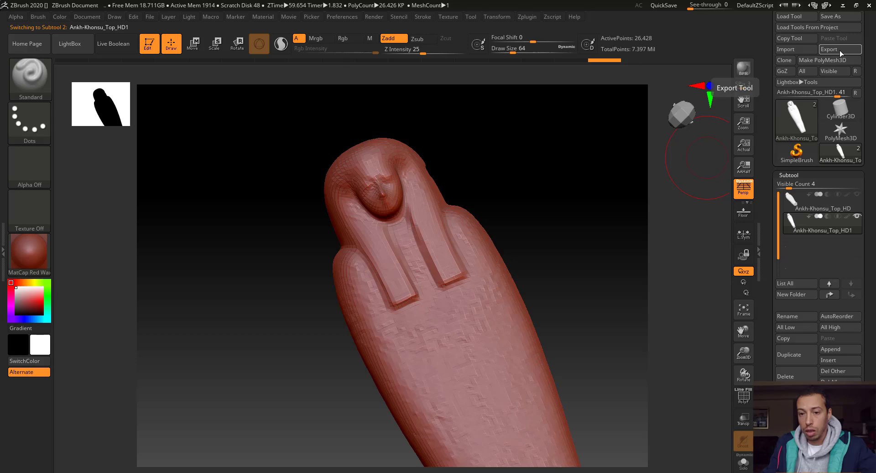
left_click(849, 204)
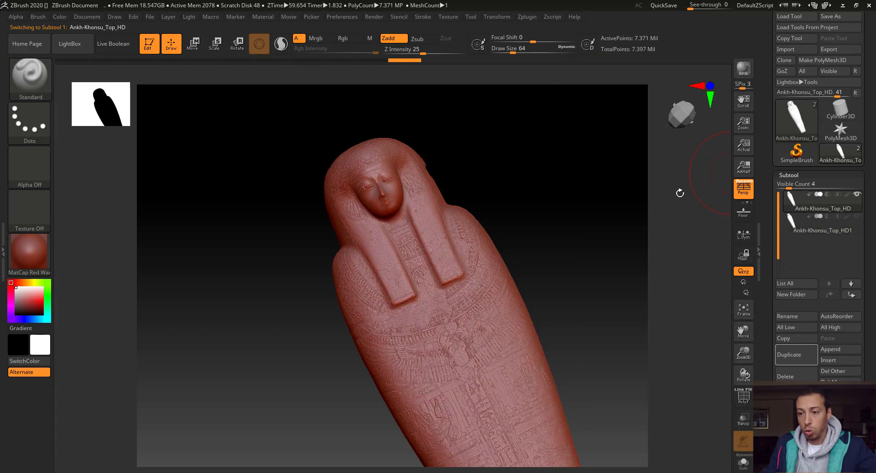
right_click_drag(424, 225, 378, 219, "alt")
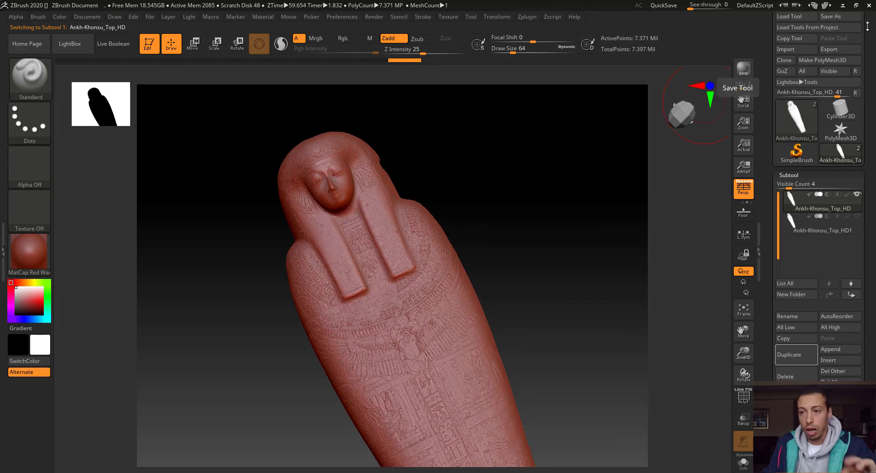
Switch to Metashape and import the low-poly lid mesh with Local Coordinates (m) and zero shift, without replacing the default model.
left_click(842, 5)
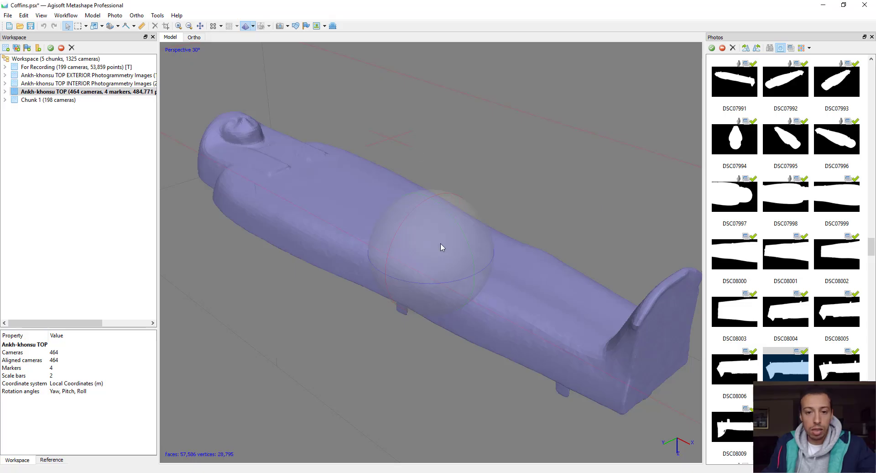
left_click(8, 15)
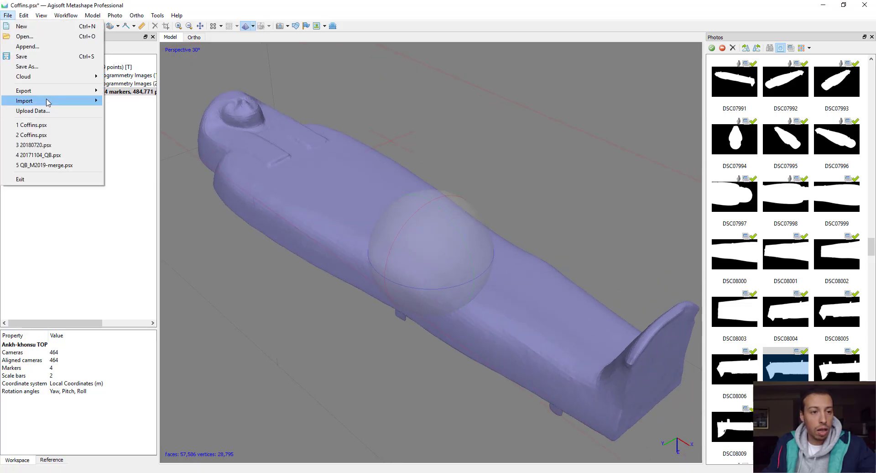
mouse_move(47, 102)
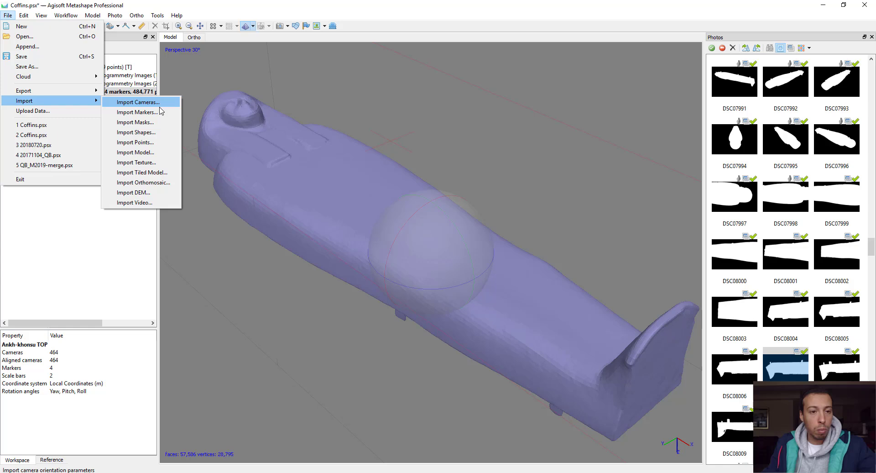
left_click(146, 154)
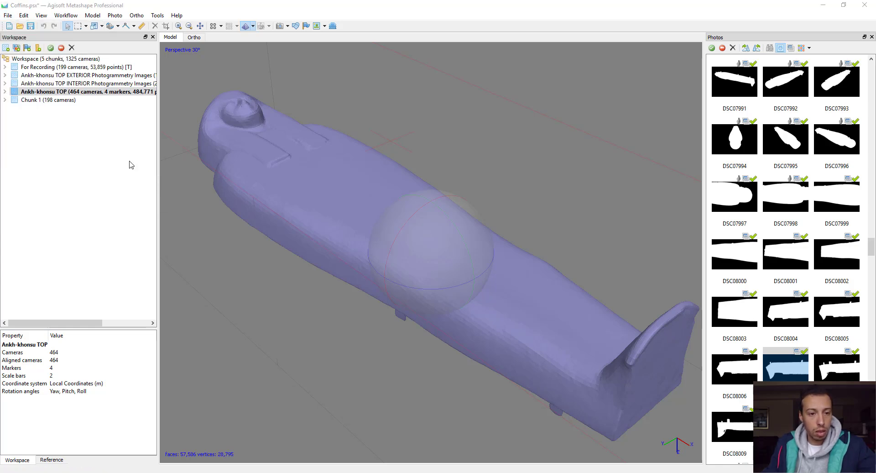
double_click(152, 86)
double_click(157, 83)
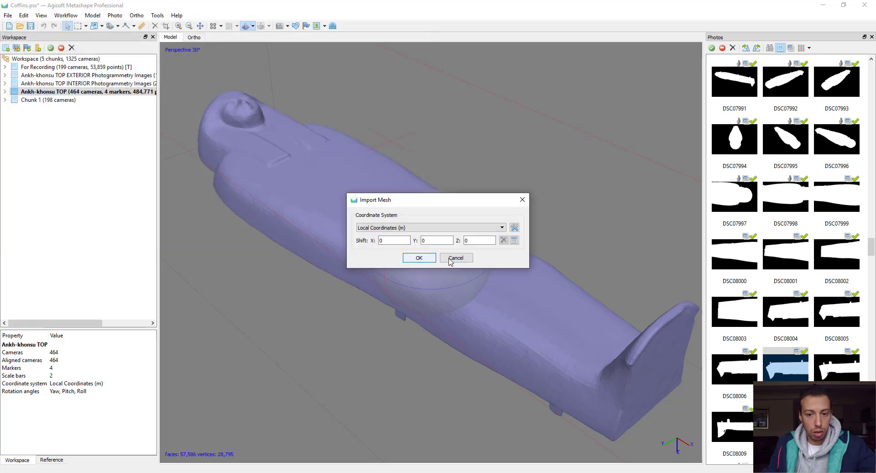
left_click(418, 259)
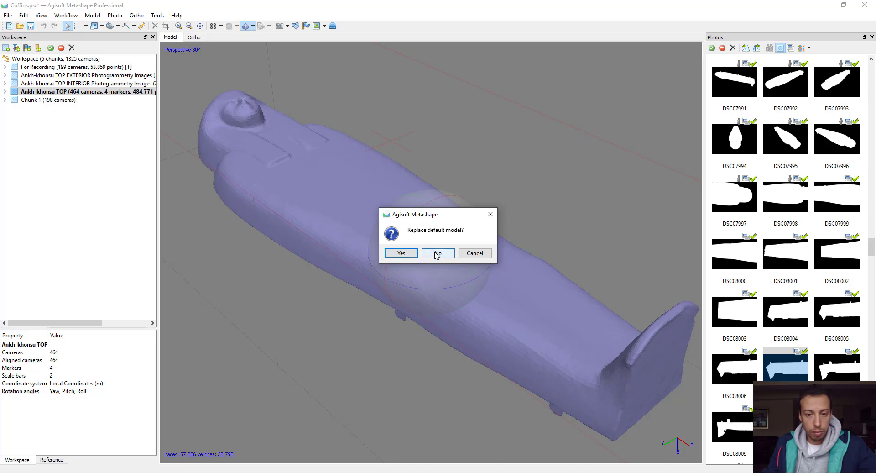
left_click(437, 253)
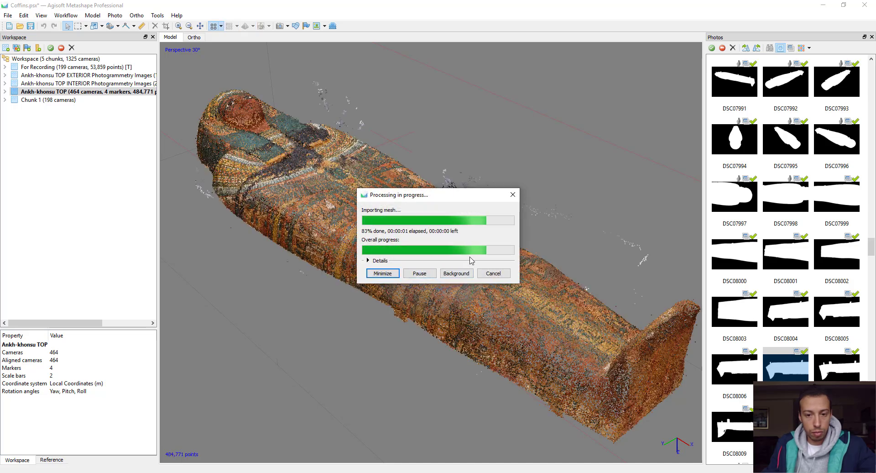
Inspect the imported lid mesh and briefly show the source photos instead of the mask thumbnails.
left_click_drag(473, 256, 443, 258)
left_click_drag(465, 262, 353, 369)
left_click_drag(464, 296, 431, 225)
left_click(780, 48)
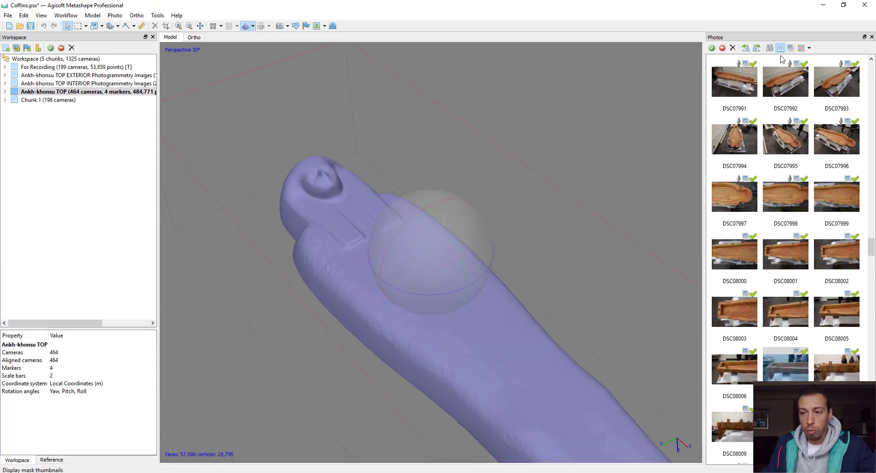
left_click(781, 48)
left_click_drag(438, 255, 403, 227)
Show the camera positions around the lid, view them from another angle, and hide them again.
left_click(280, 26)
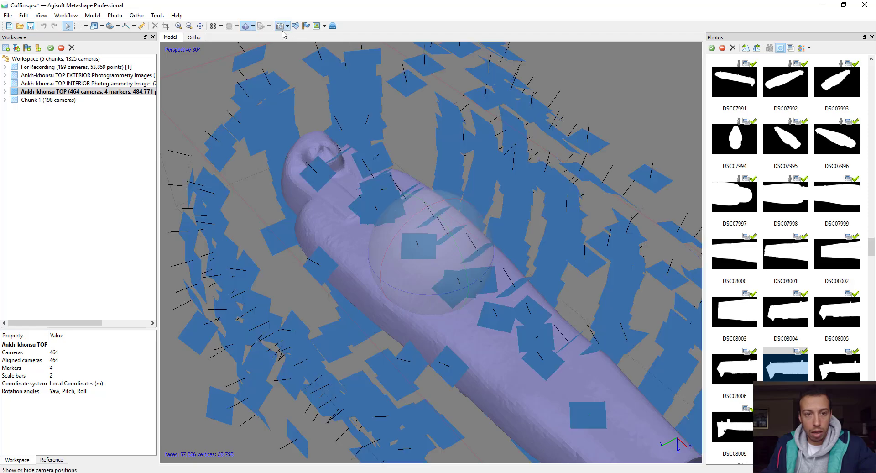
left_click_drag(396, 256, 393, 279)
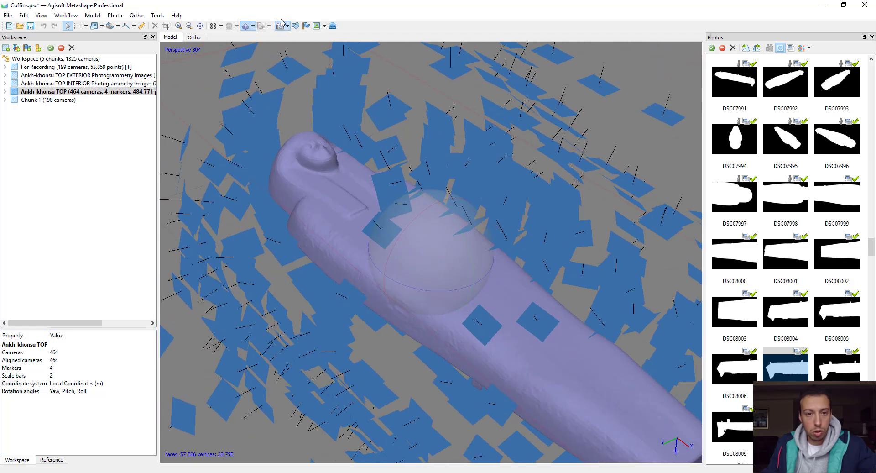
left_click(279, 26)
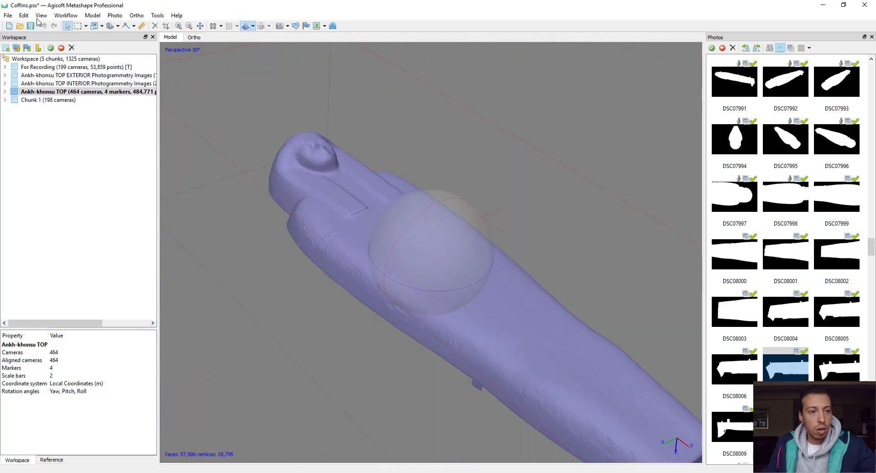
Open the Build Texture settings, enlarge the dialog, and choose Keep uv as the mapping mode.
left_click(64, 16)
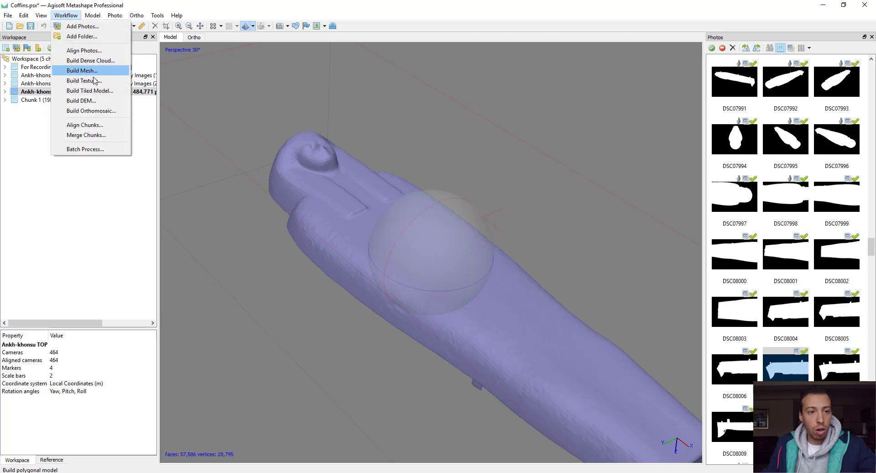
left_click(73, 69)
left_click_drag(433, 146, 248, 62)
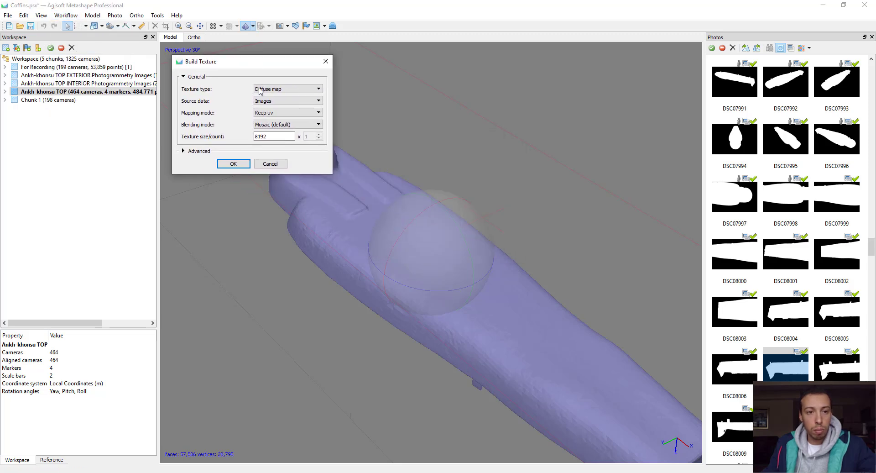
left_click(282, 112)
left_click(292, 82)
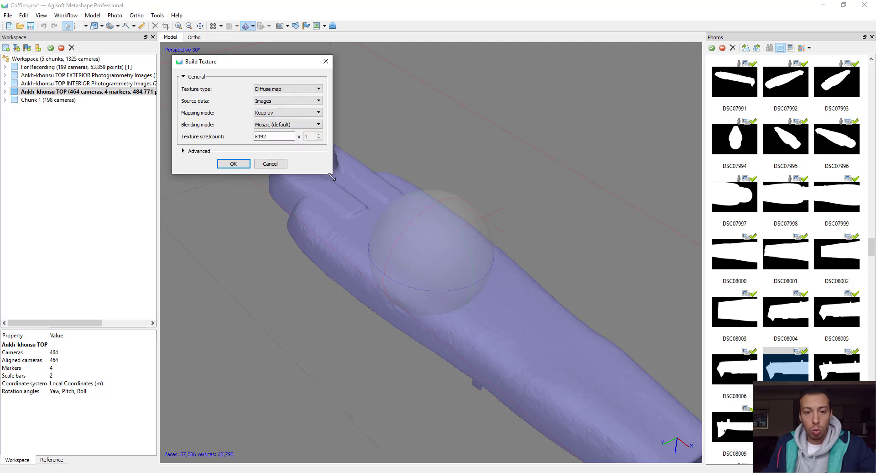
left_click_drag(332, 176, 385, 219)
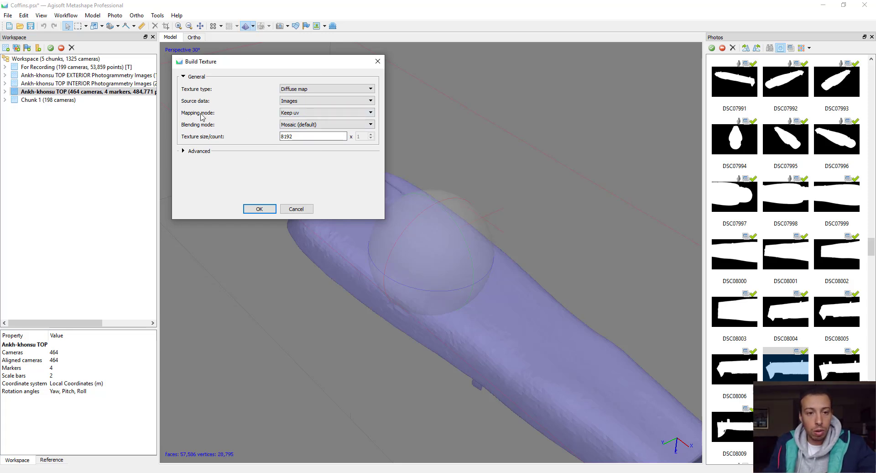
left_click(293, 113)
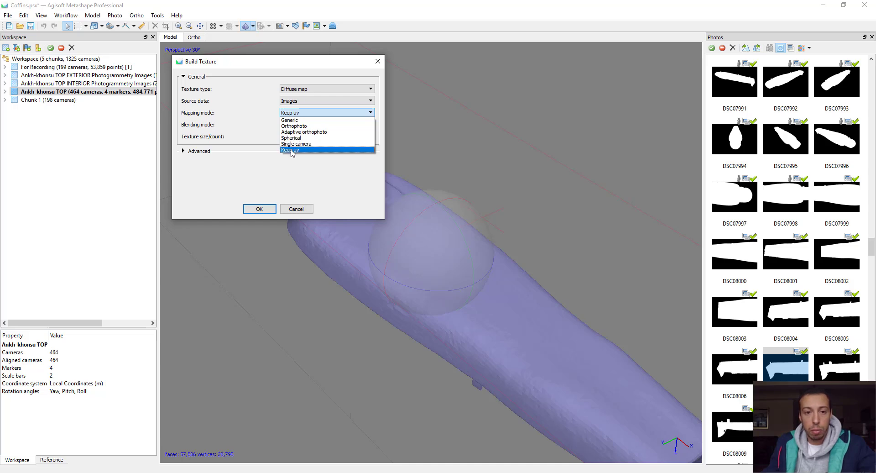
left_click(293, 151)
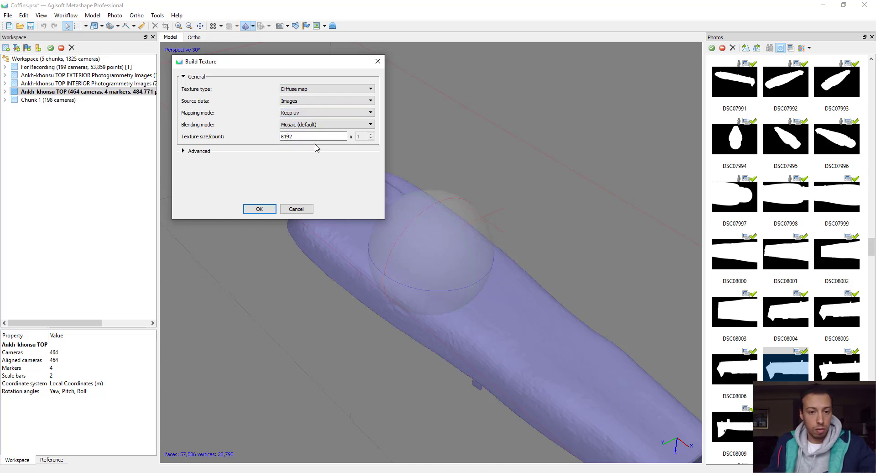
Review the advanced texture options and texture size, and cancel without building a texture.
left_click(184, 151)
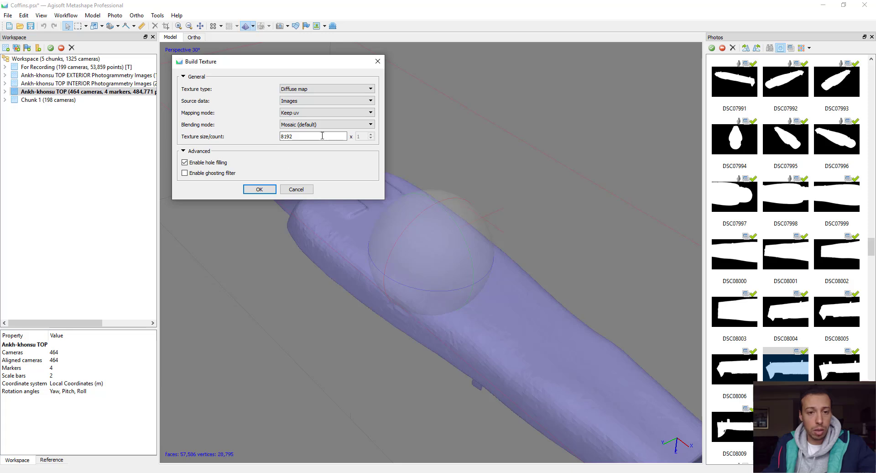
left_click(293, 134)
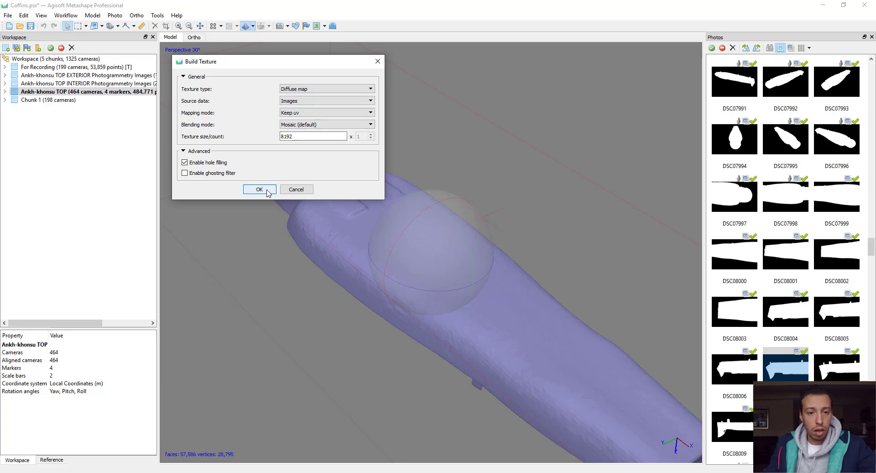
left_click(297, 190)
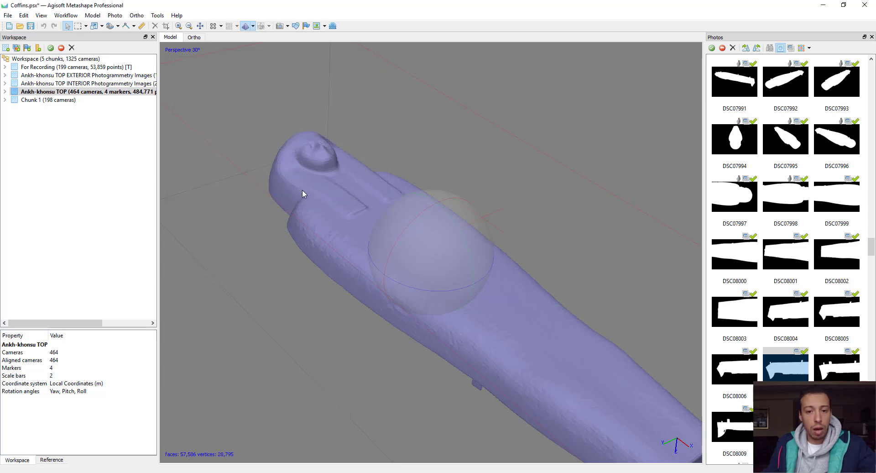
Activate the already textured 57,586-face model in the Ankh-khonsu TOP chunk and display it in Model Textured mode with the diffuse map.
left_click_drag(302, 191, 374, 208)
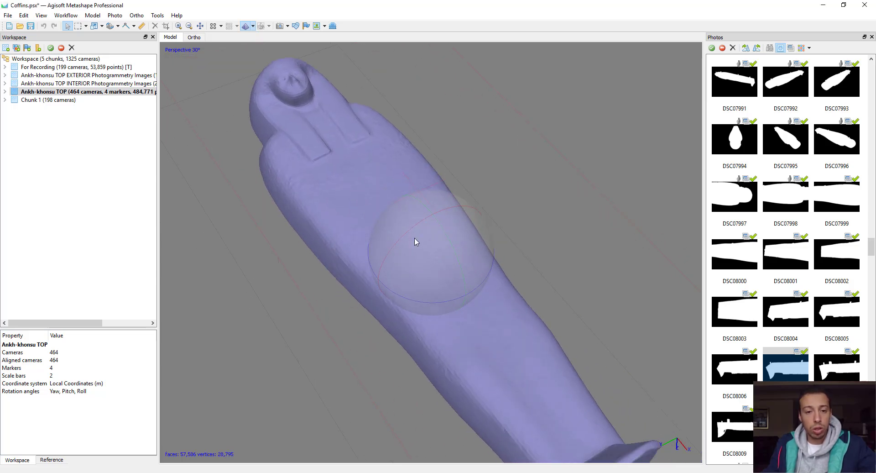
left_click_drag(416, 241, 420, 243)
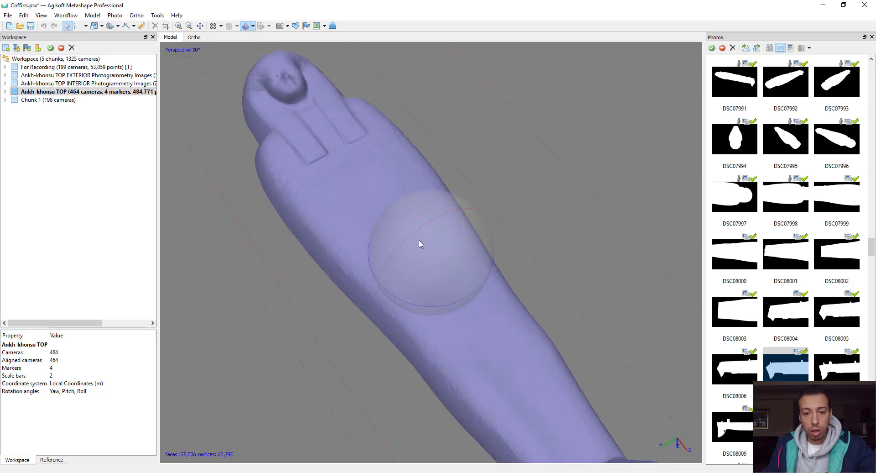
left_click(253, 28)
left_click(132, 78)
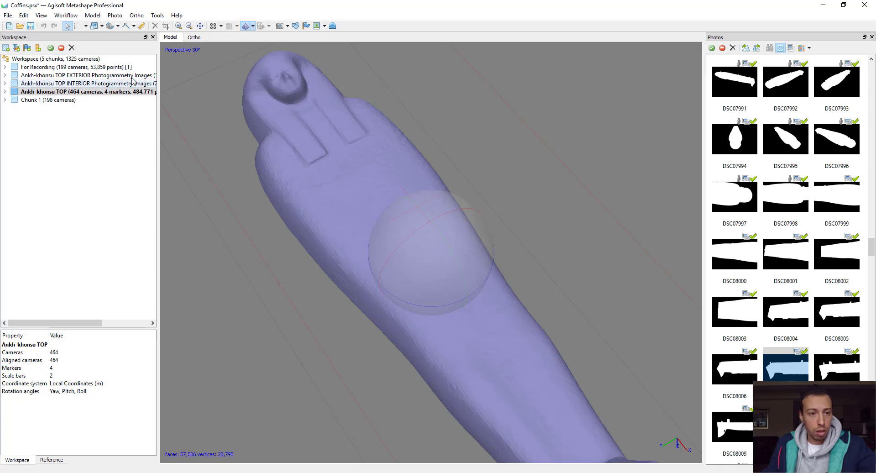
left_click(5, 92)
double_click(46, 149)
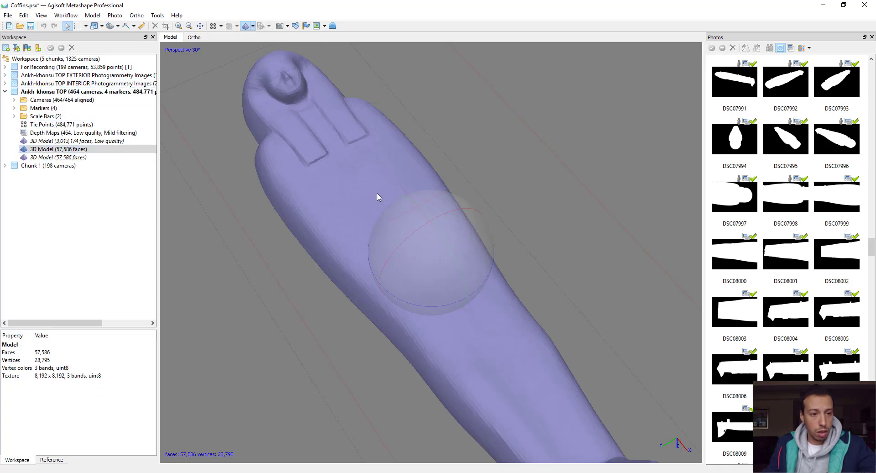
left_click(253, 28)
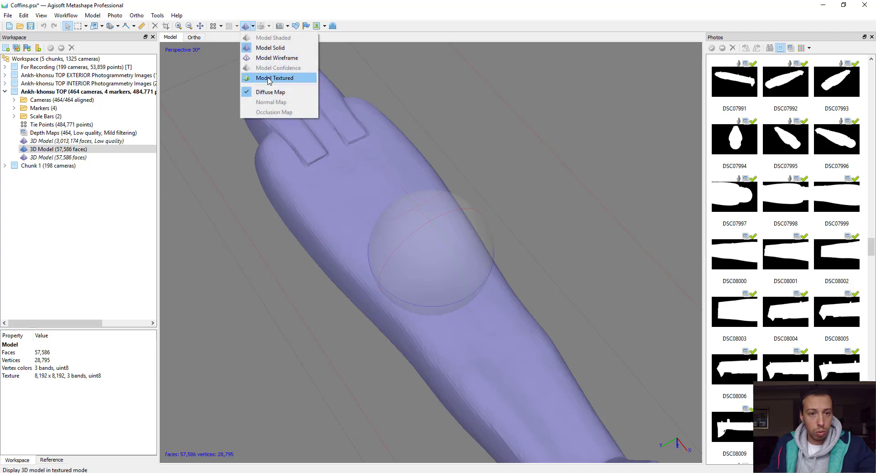
left_click(269, 78)
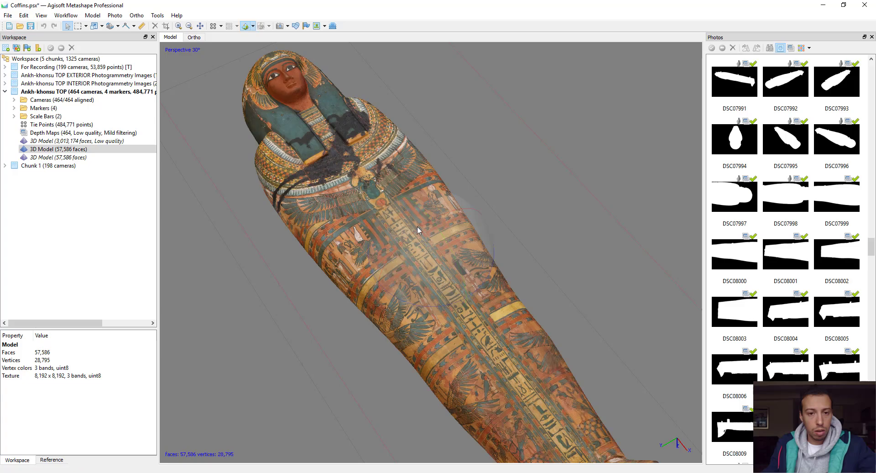
Examine the textured lid from the side and up close around the painted winged figures.
mouse_move(417, 225)
left_mouse_down()
mouse_move(428, 275)
mouse_move(442, 224)
mouse_move(461, 201)
mouse_move(412, 234)
mouse_move(402, 287)
left_mouse_up()
middle_click_drag(383, 242, 533, 235)
scroll(533, 236, "up", 5)
left_click_drag(458, 264, 404, 311)
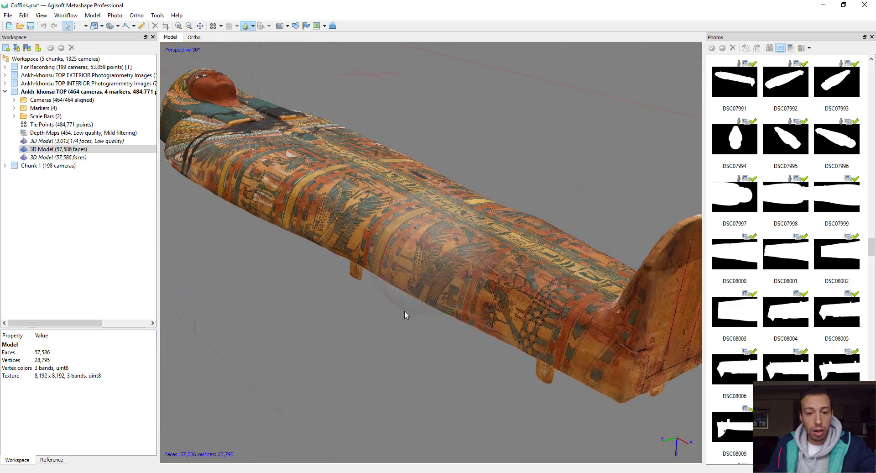
middle_click_drag(407, 257, 493, 317)
scroll(493, 316, "up", 8)
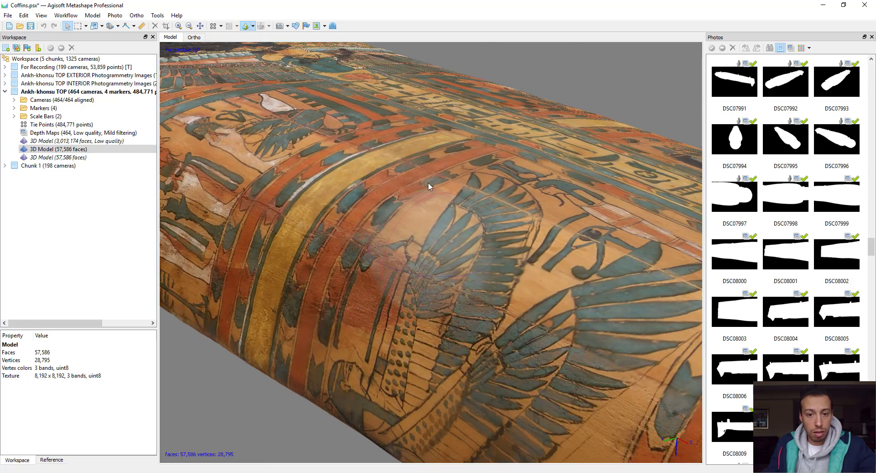
left_click_drag(428, 187, 433, 231)
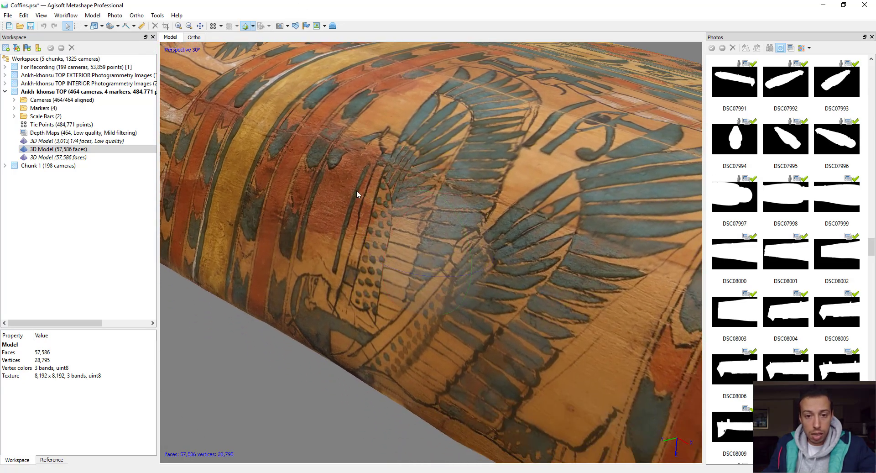
Change the lid to Model Solid display and examine the bare low-poly surface in the same area.
left_click(253, 26)
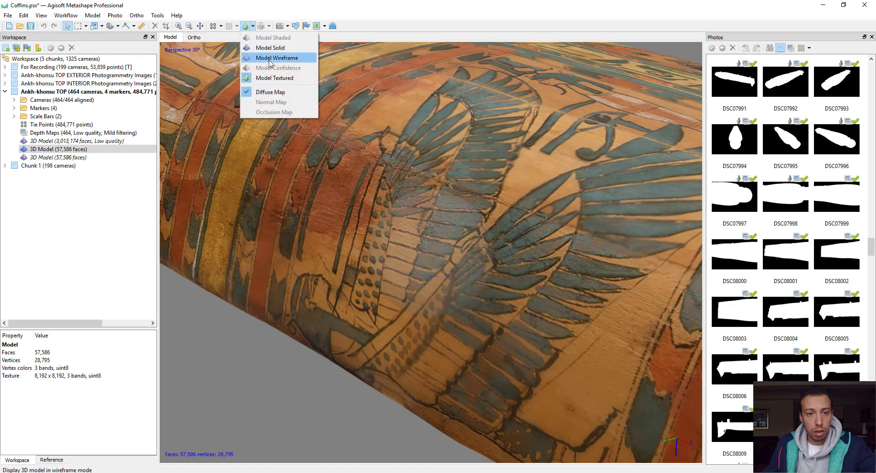
left_click(268, 54)
left_click_drag(431, 227, 419, 229)
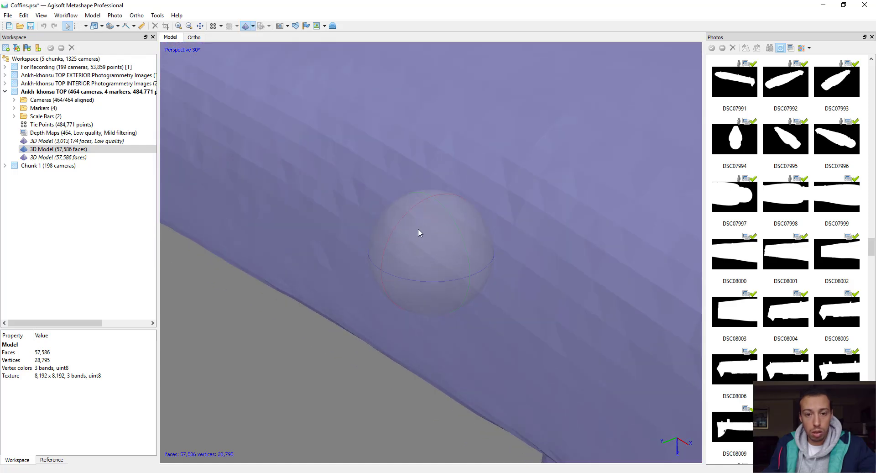
Switch to xNormal and bring up the high definition meshes list for adding a mesh.
left_click_drag(311, 64, 392, 276)
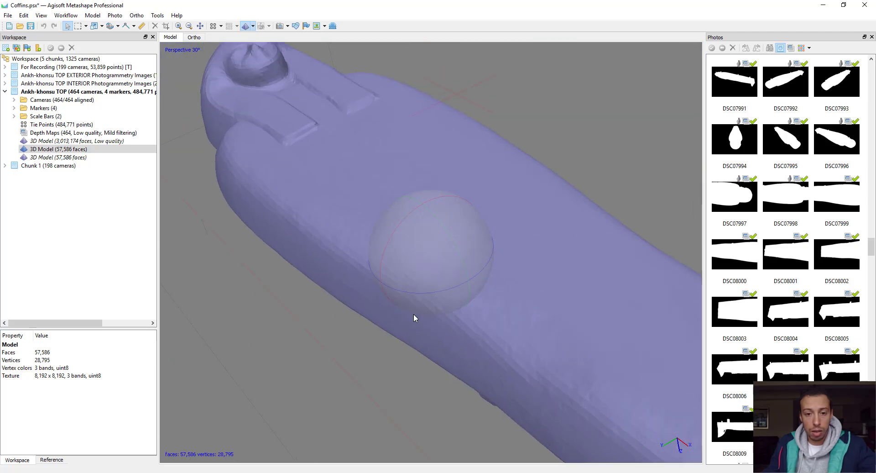
left_click_drag(414, 315, 412, 242)
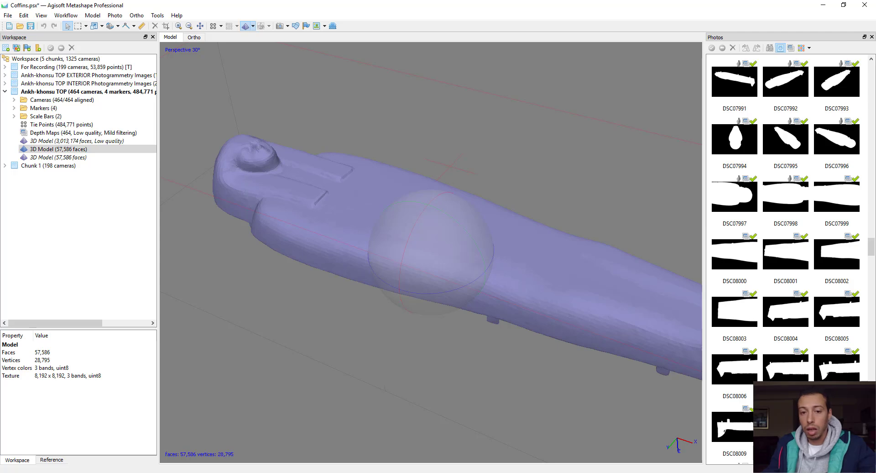
left_click(365, 472)
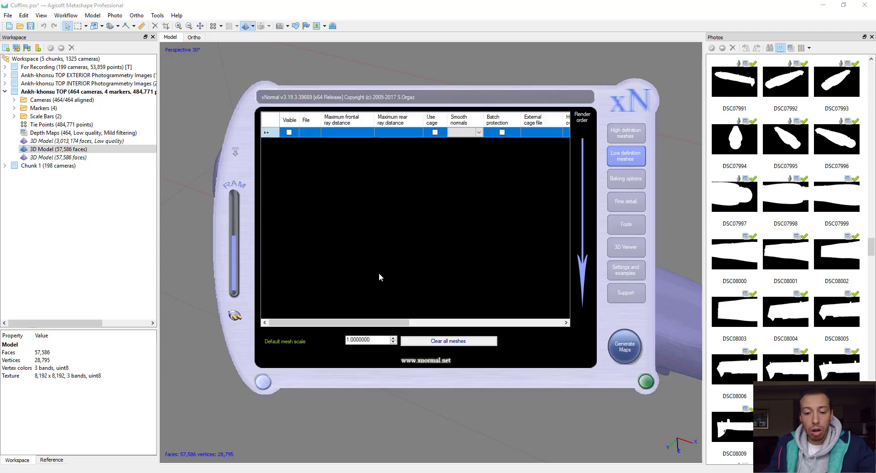
left_click(615, 135)
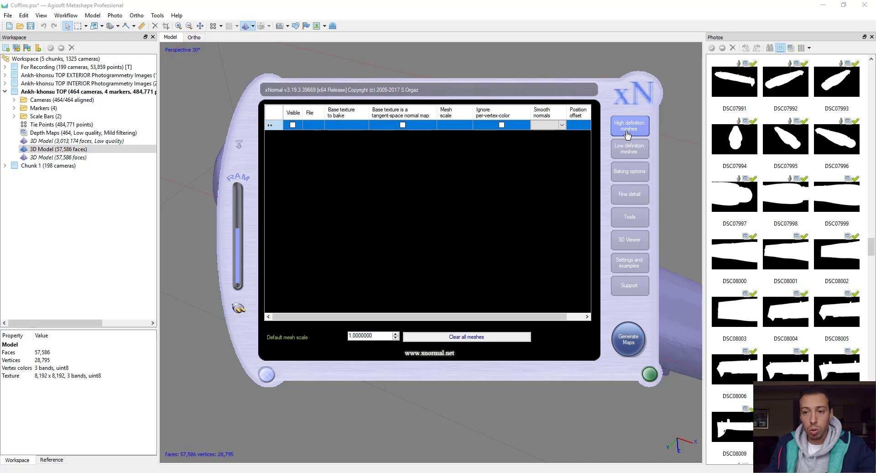
right_click(311, 126)
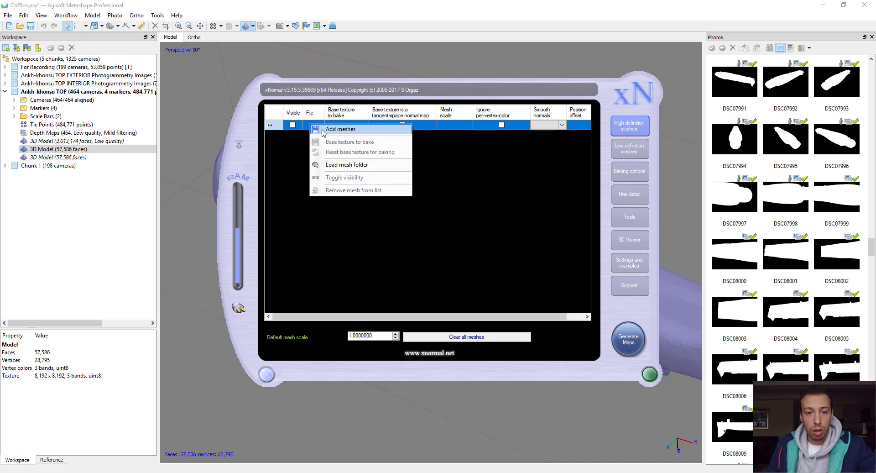
Browse in File Explorer to the New folder inside Project_File's Test Recording_Tutorial folder.
left_click(260, 472)
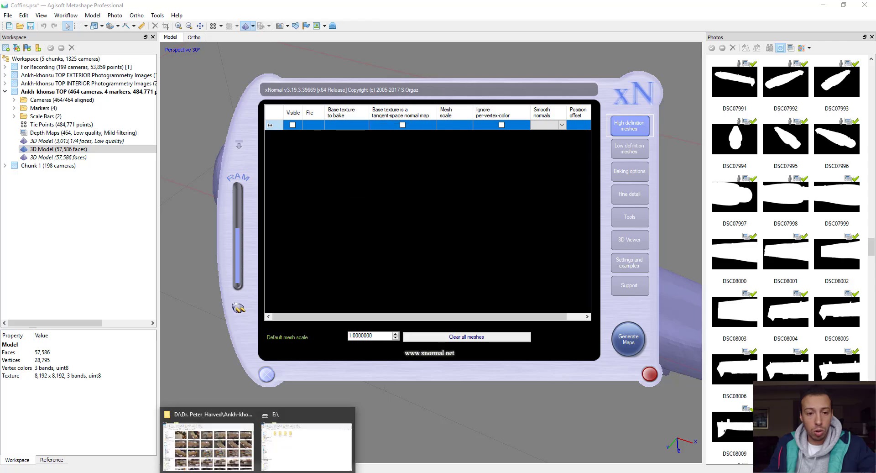
left_click(227, 447)
left_click(43, 70)
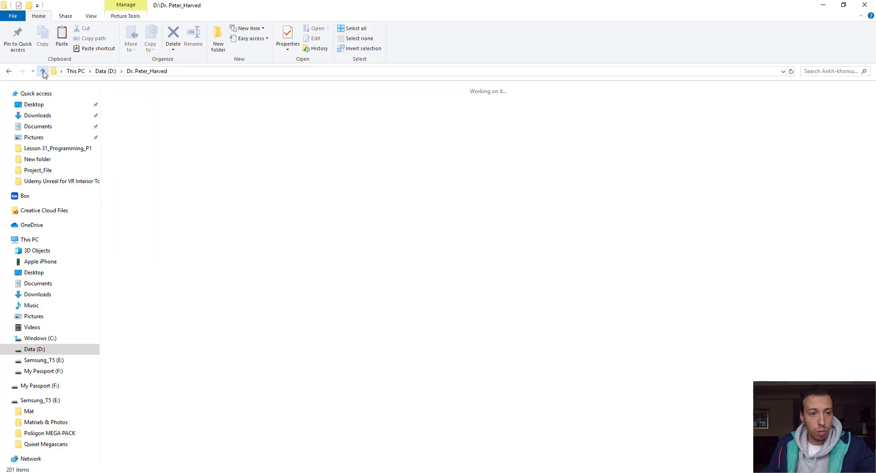
double_click(732, 123)
double_click(231, 110)
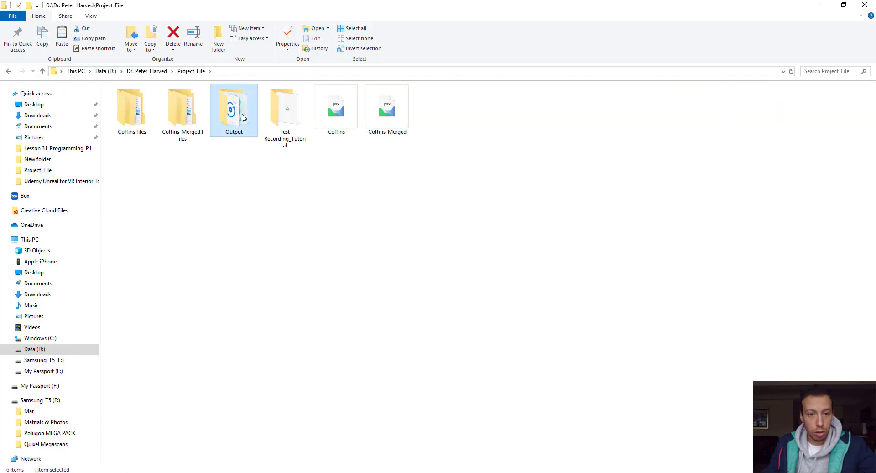
left_click(42, 71)
double_click(284, 133)
left_click(133, 110)
double_click(182, 110)
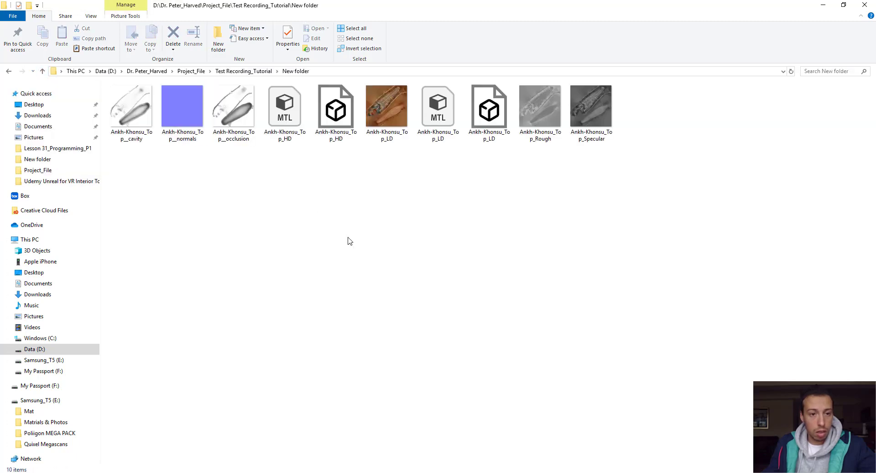
Load Ankh-Khonsu_Top_HD as the high definition mesh and Ankh-Khonsu_Top_LD as the low definition mesh in xNormal.
left_click_drag(335, 112, 310, 127)
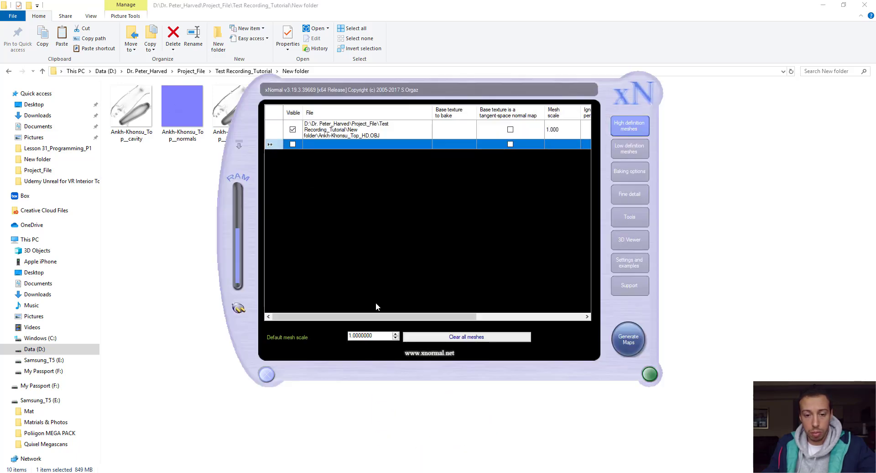
left_click_drag(377, 317, 541, 322)
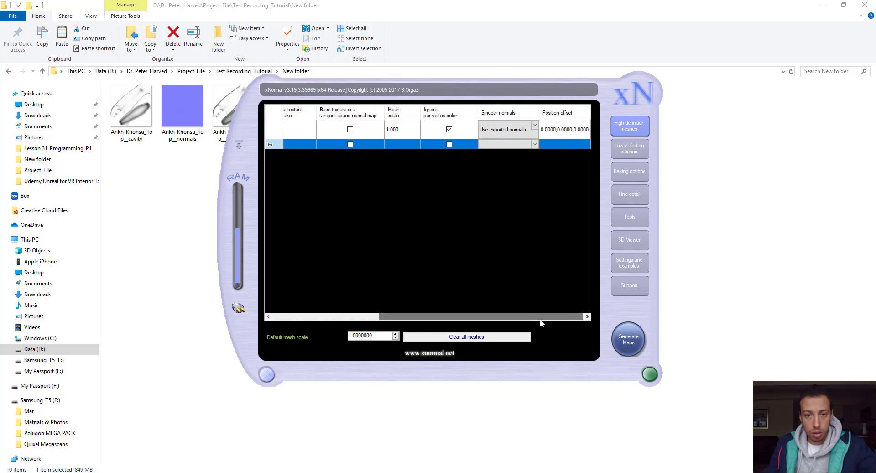
left_click(629, 149)
left_click_drag(372, 113, 313, 192)
left_click_drag(489, 110, 405, 224)
left_click_drag(242, 204, 266, 212)
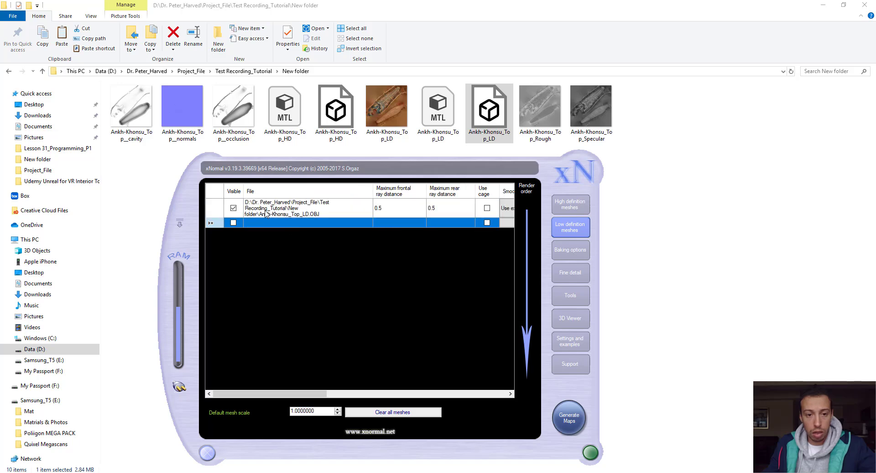
Set both the maximum frontal and maximum rear ray distance of the low definition mesh to 0.1.
left_click(395, 216)
left_click(395, 209)
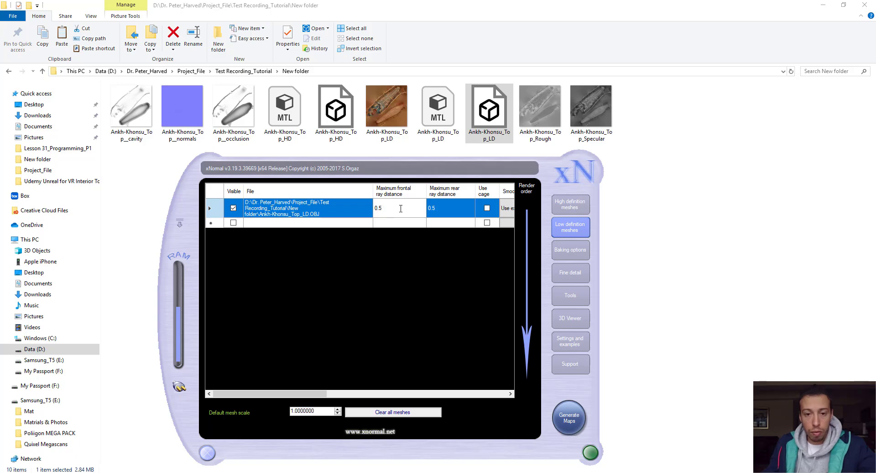
type("0.1")
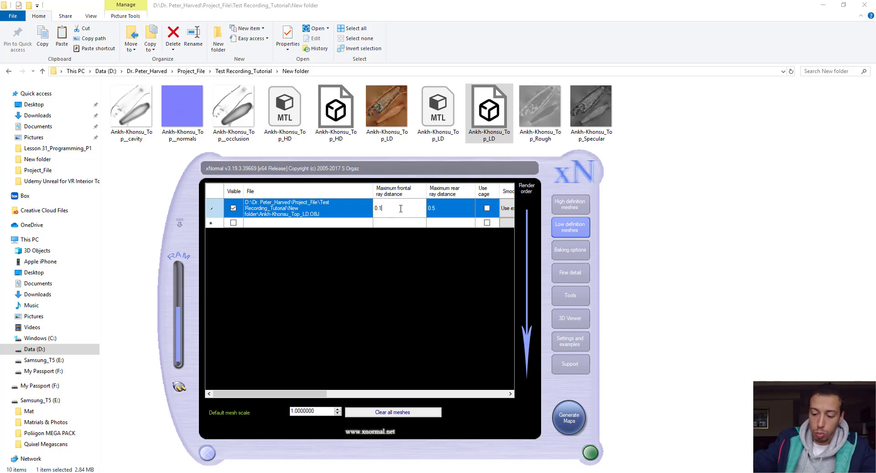
left_click(449, 211)
left_click(450, 212)
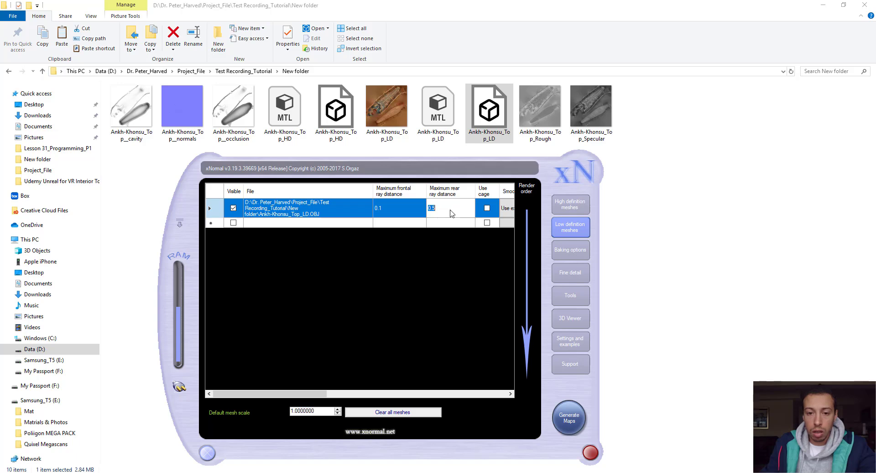
type("0.1")
key("Return")
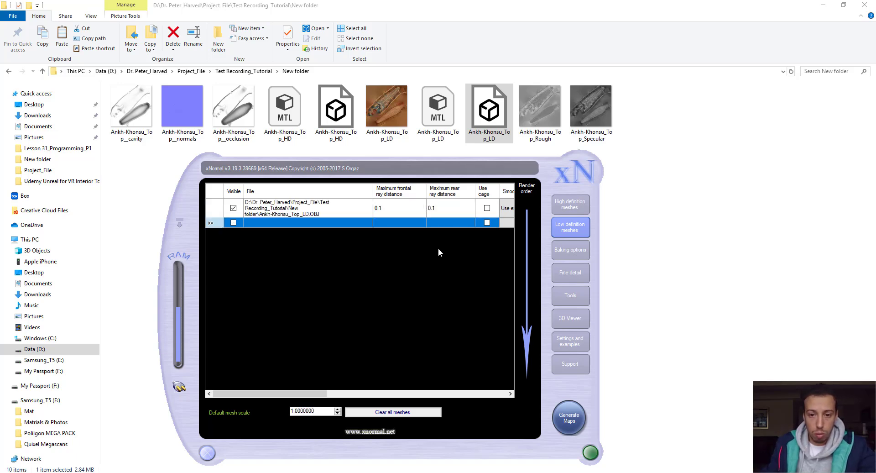
Set smooth normals to Average normals for both the low definition and the high definition mesh.
left_click_drag(323, 393, 366, 401)
left_click(371, 208)
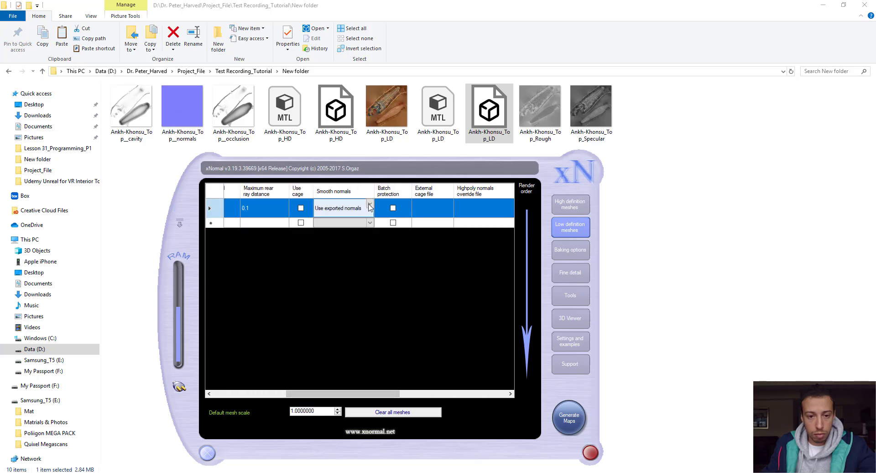
left_click(369, 206)
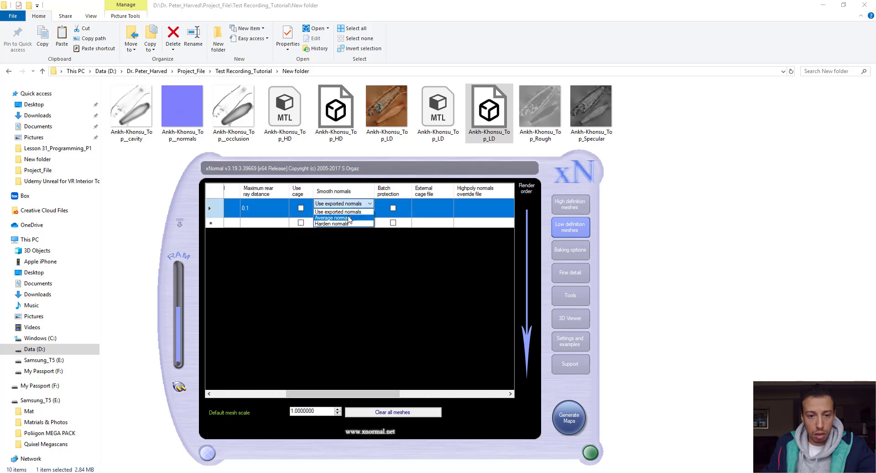
left_click(350, 218)
left_click(569, 204)
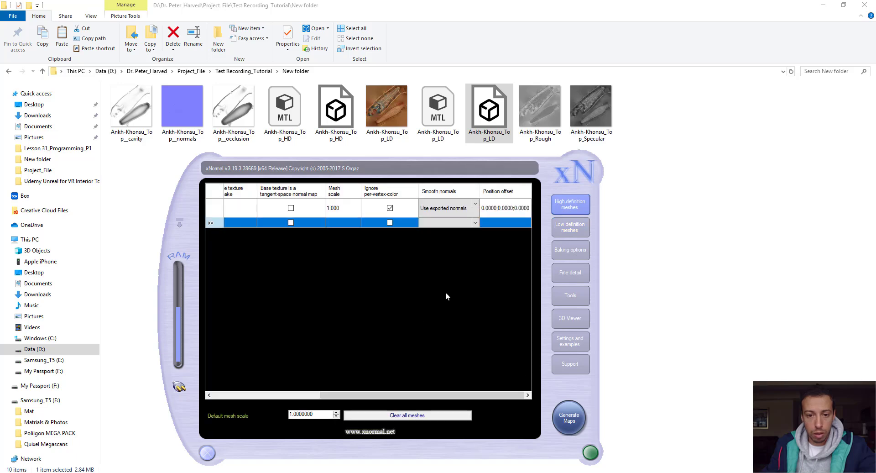
left_click(477, 204)
left_click(475, 203)
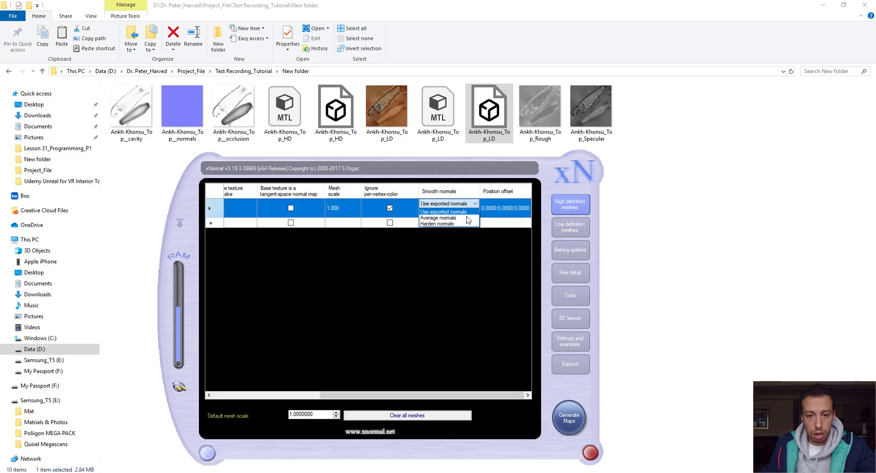
left_click(445, 214)
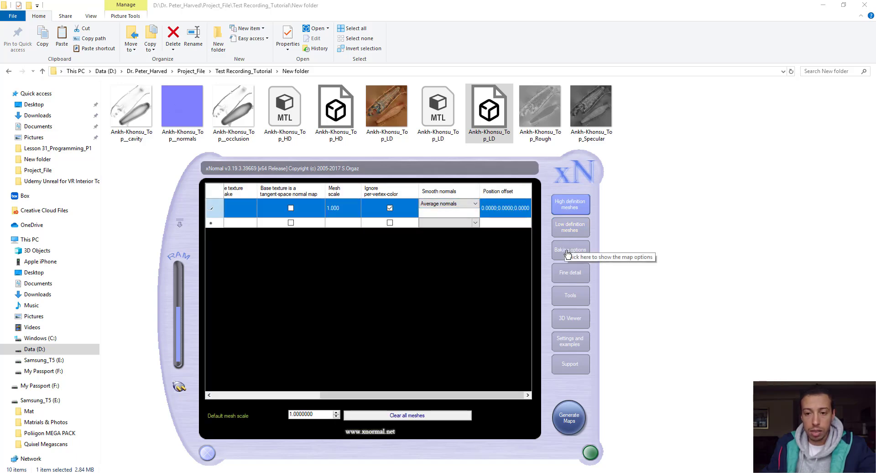
In the baking options, enable the normal map and ambient occlusion in addition to the cavity map.
left_click(568, 253)
left_click_drag(512, 171, 578, 169)
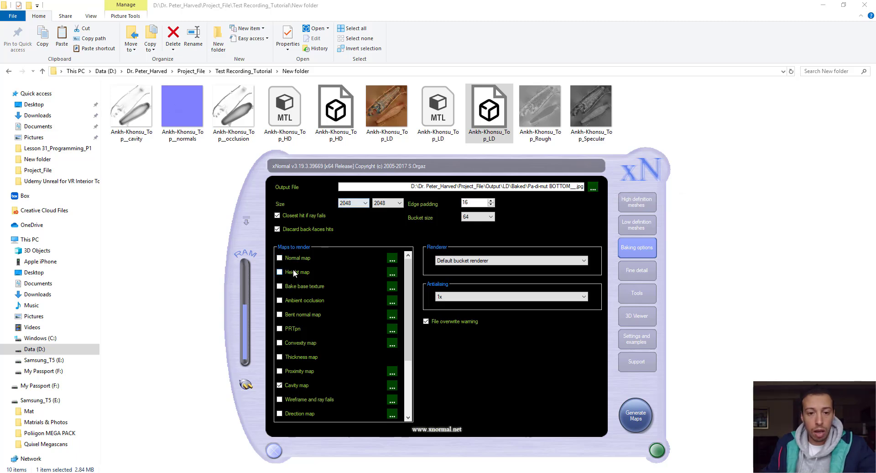
left_click(279, 258)
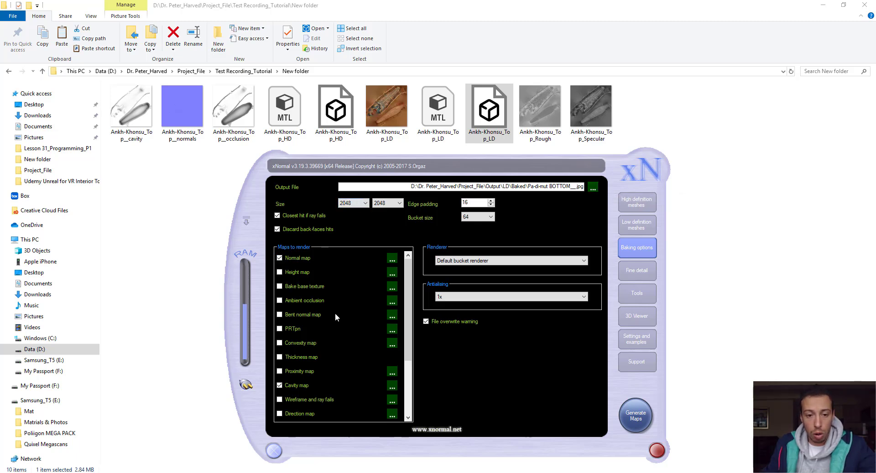
left_click(279, 300)
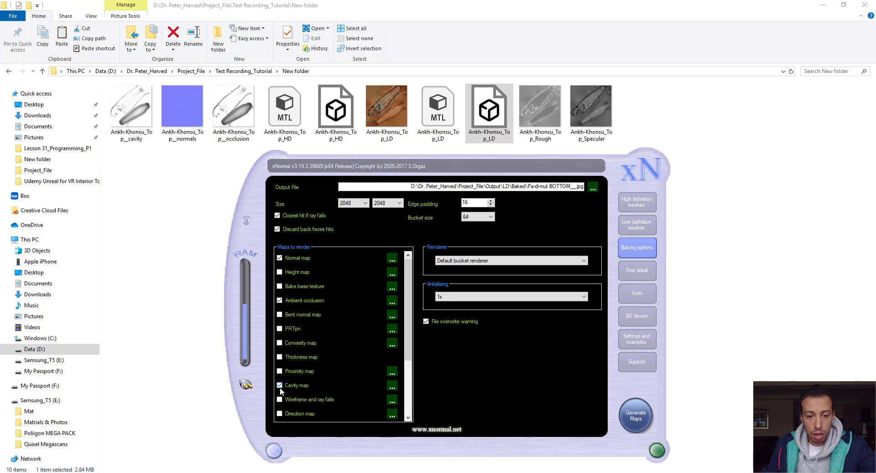
Set the bake's antialiasing to 4x with a bucket size of 64.
left_click(485, 298)
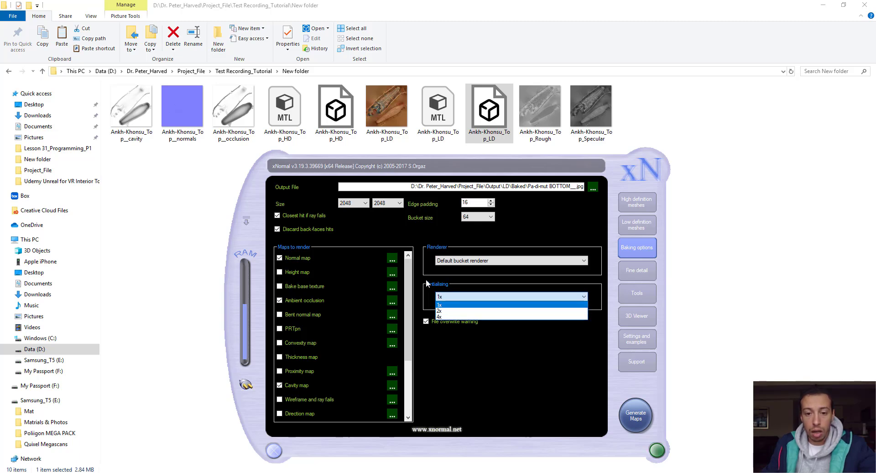
left_click(449, 317)
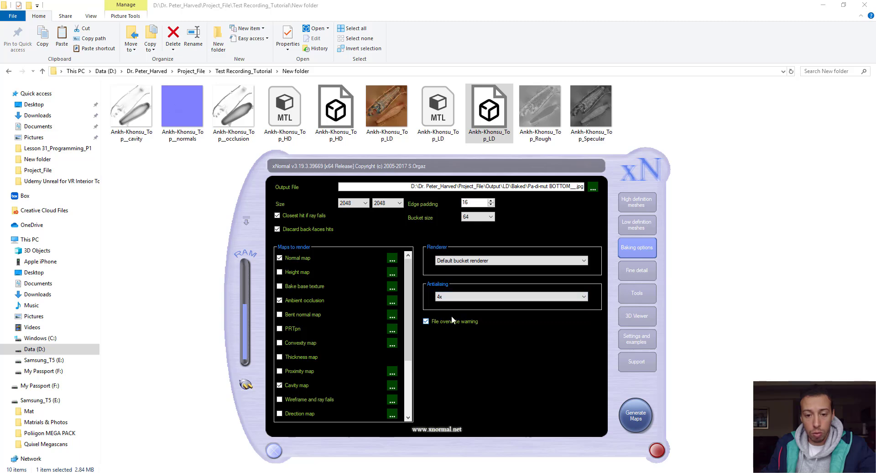
left_click(483, 218)
left_click(450, 224)
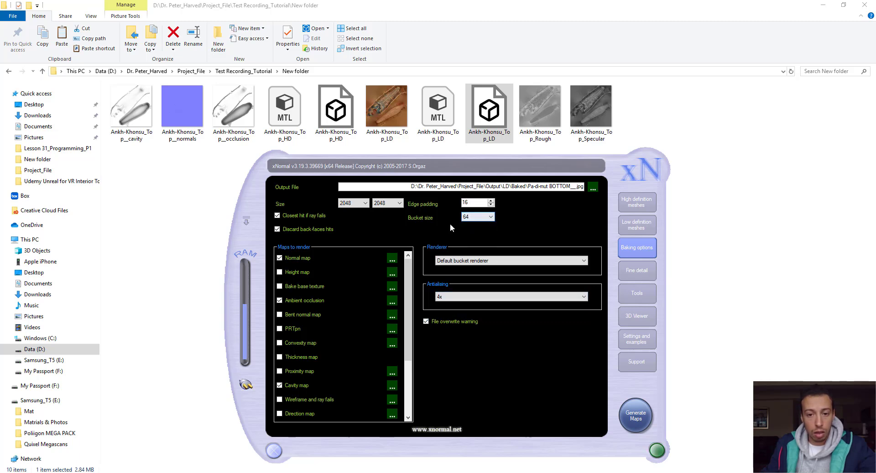
Set the size of the baked maps to 4096 by 4096.
left_click(354, 204)
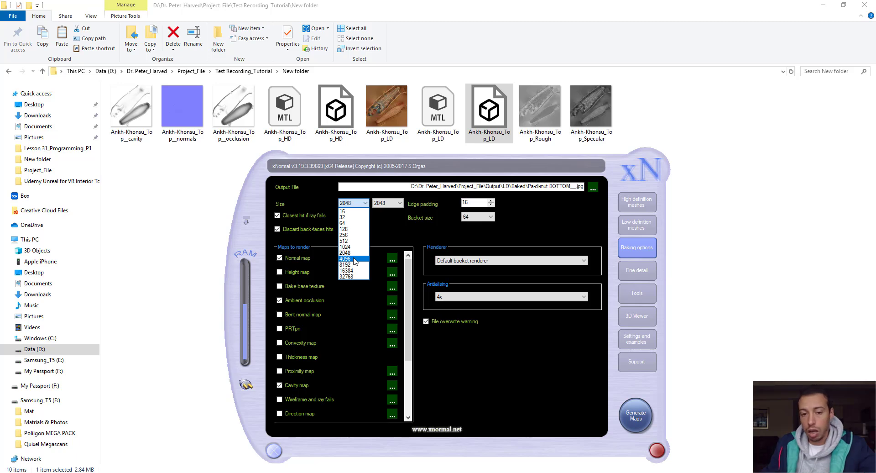
left_click(355, 259)
left_click(388, 203)
left_click(380, 258)
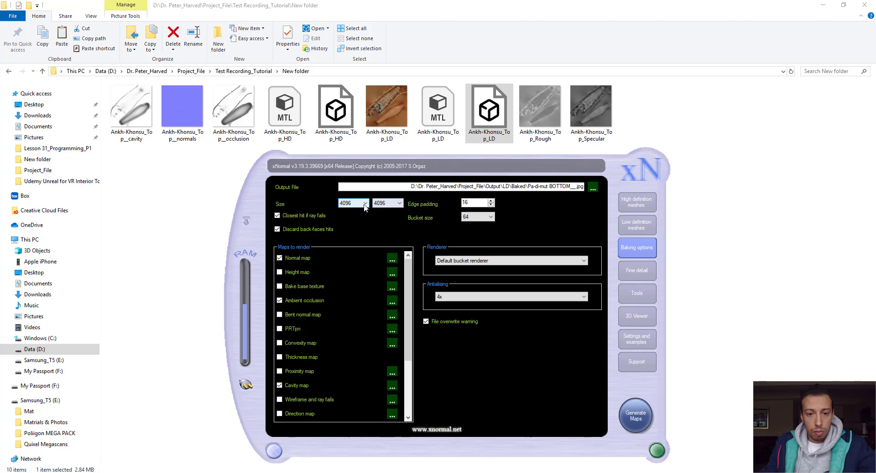
left_click_drag(422, 172, 385, 167)
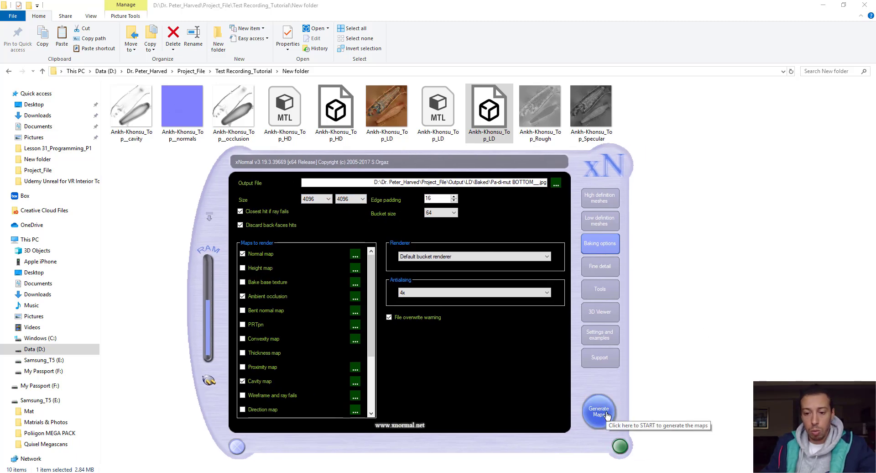
Switch from xNormal to the output folder and view the Ankh-Khonsu_Top_LD texture image.
left_click(236, 447)
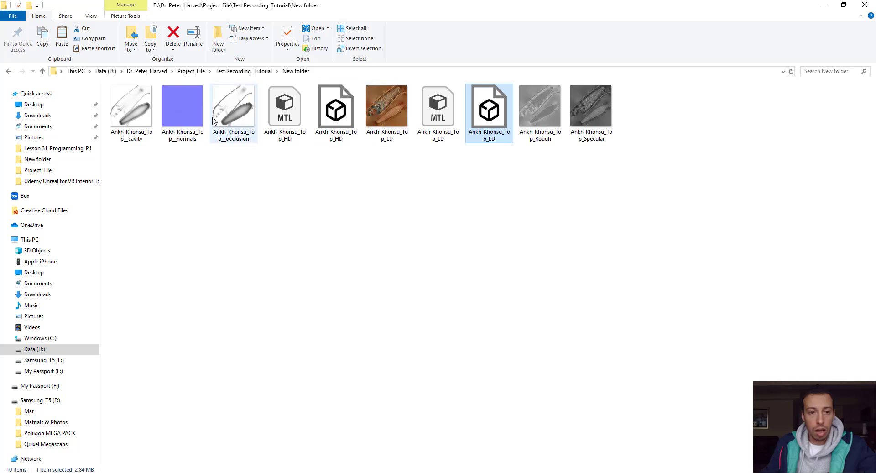
double_click(399, 115)
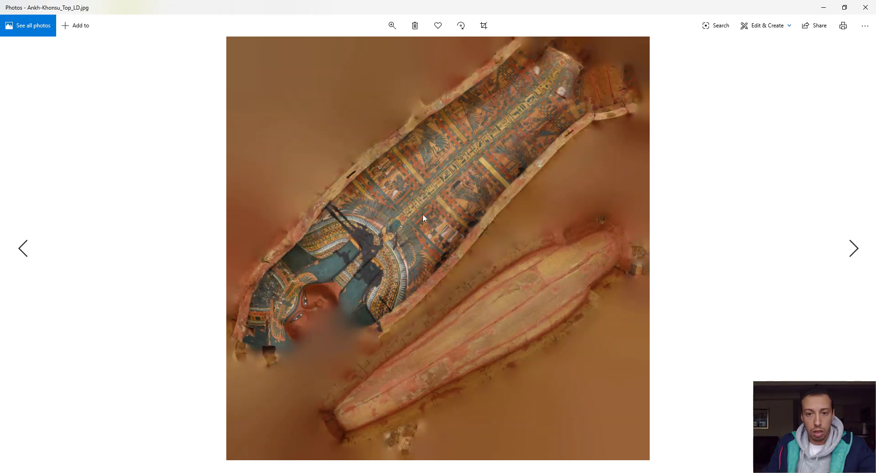
left_click(865, 8)
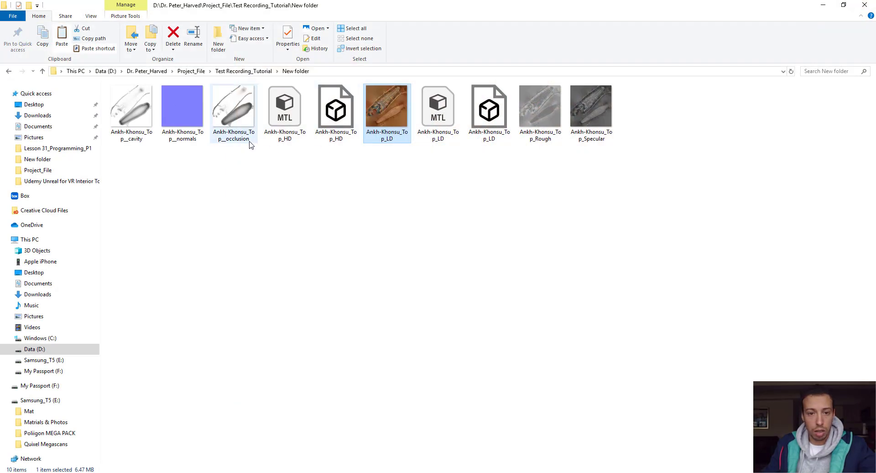
Examine the baked cavity map and, up close, the carved surface details in the baked normal map.
double_click(143, 120)
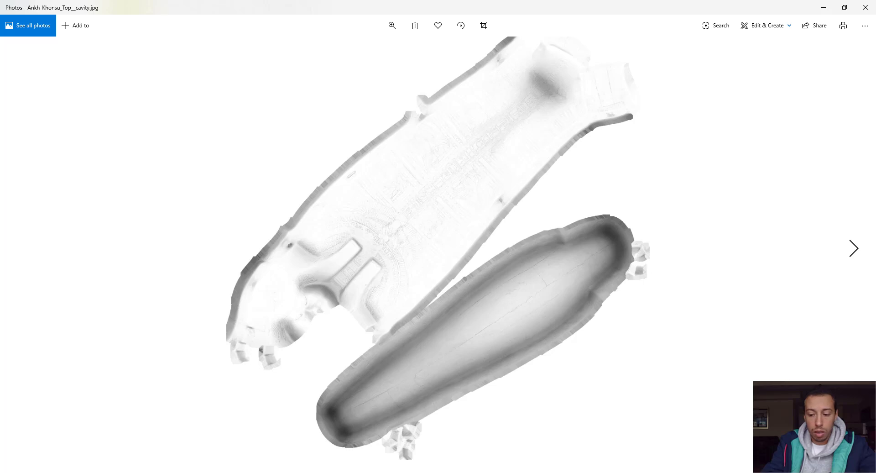
key("Right")
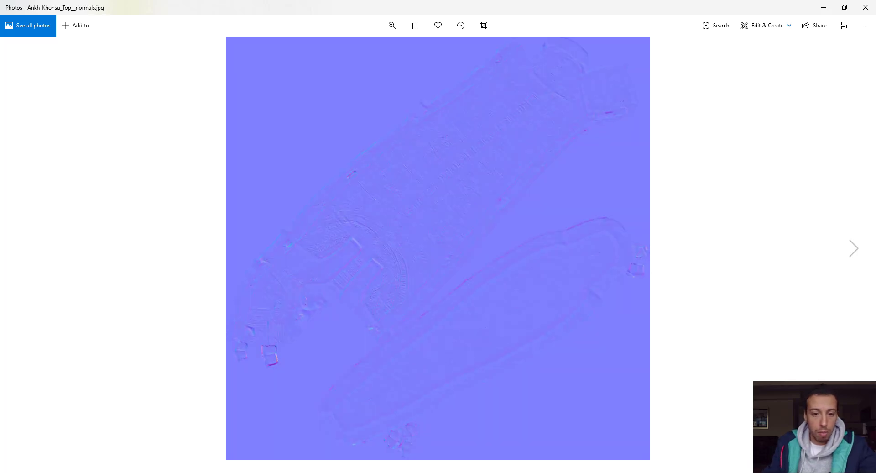
scroll(397, 202, "up", 6)
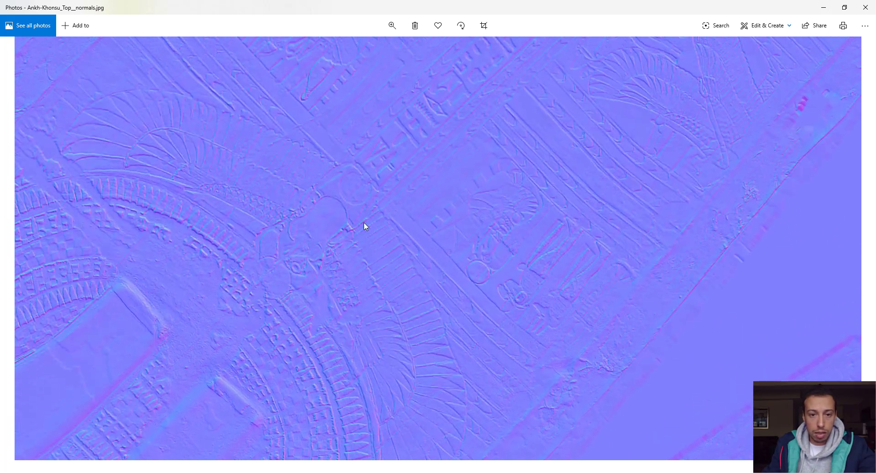
left_click_drag(363, 221, 343, 338)
left_click_drag(420, 165, 401, 319)
left_click_drag(402, 224, 406, 259)
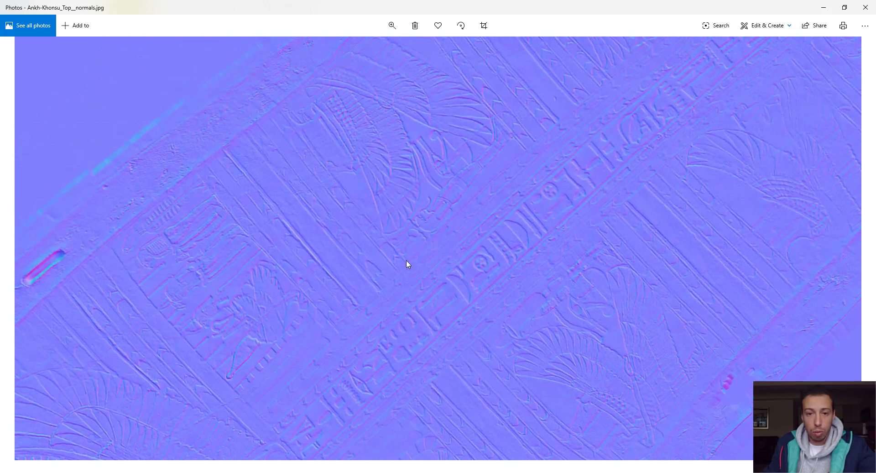
left_click_drag(377, 160, 358, 322)
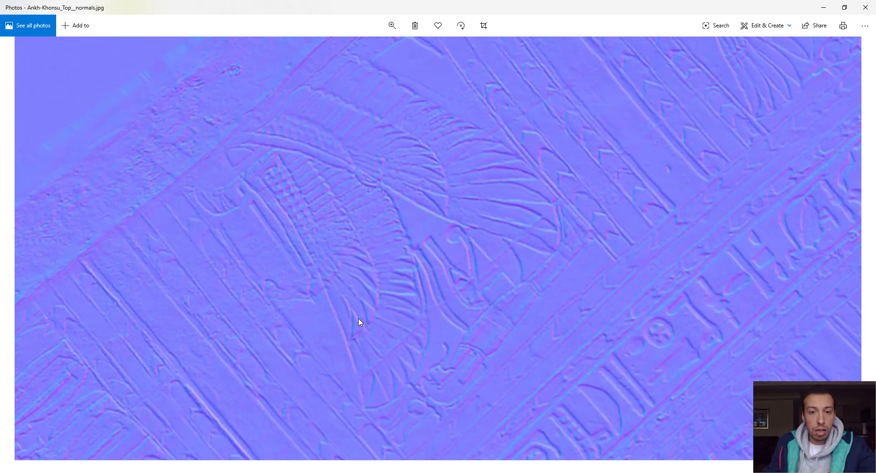
left_click_drag(375, 238, 369, 305)
left_click_drag(593, 271, 533, 295)
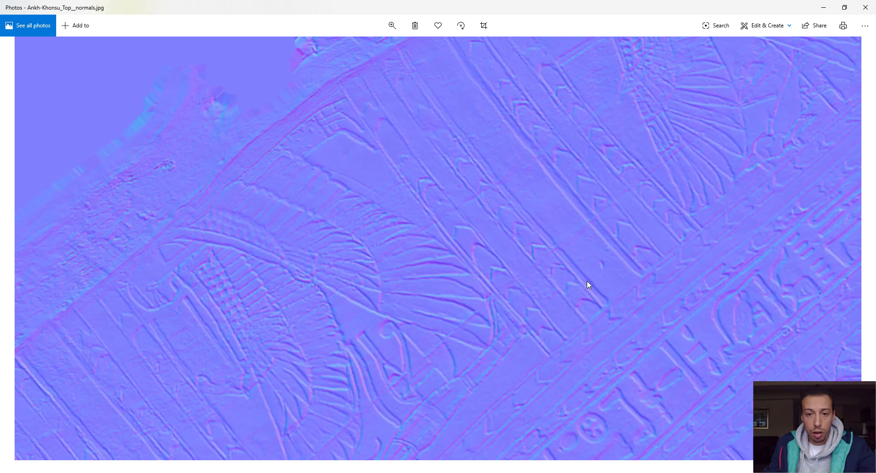
left_click_drag(497, 223, 481, 243)
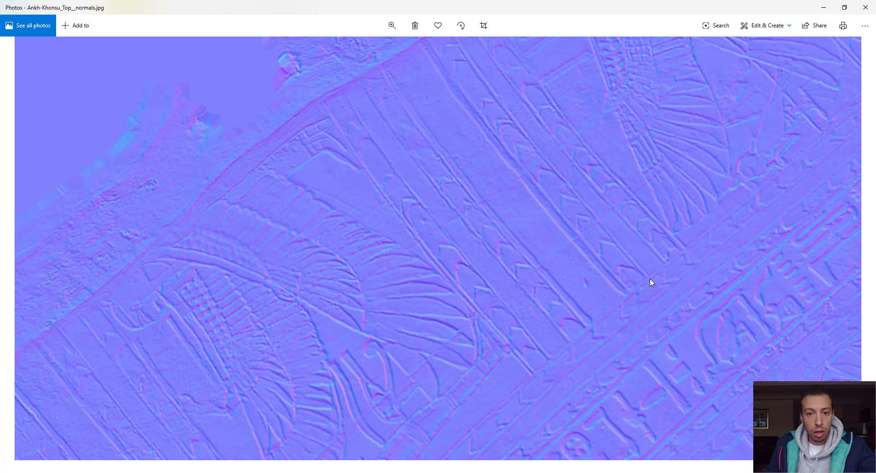
left_click_drag(529, 193, 512, 221)
left_click_drag(611, 217, 555, 258)
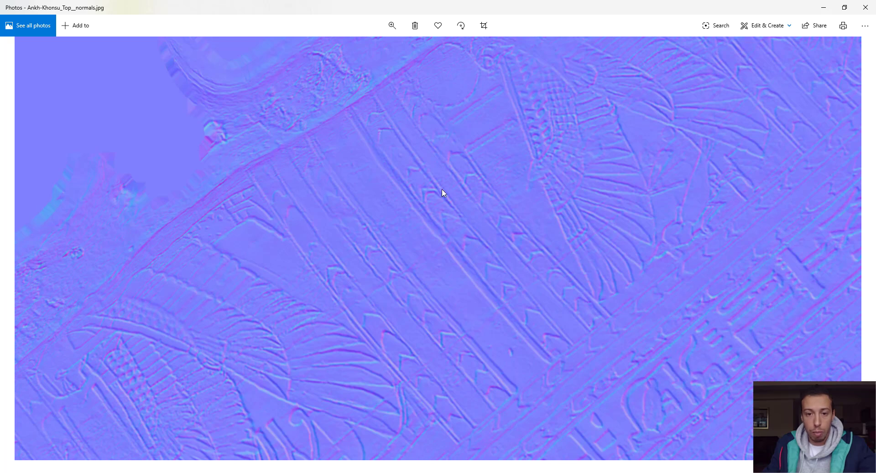
scroll(443, 190, "down", 6)
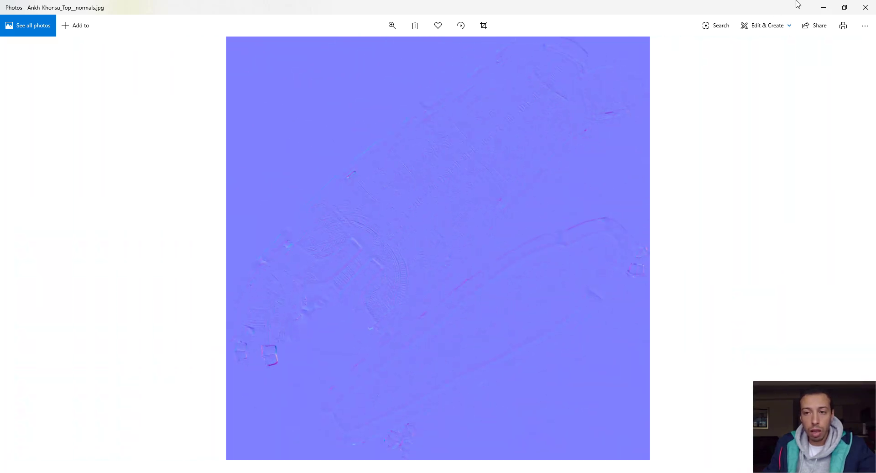
left_click(865, 8)
left_click(182, 110, "ctrl")
left_click(233, 110, "ctrl")
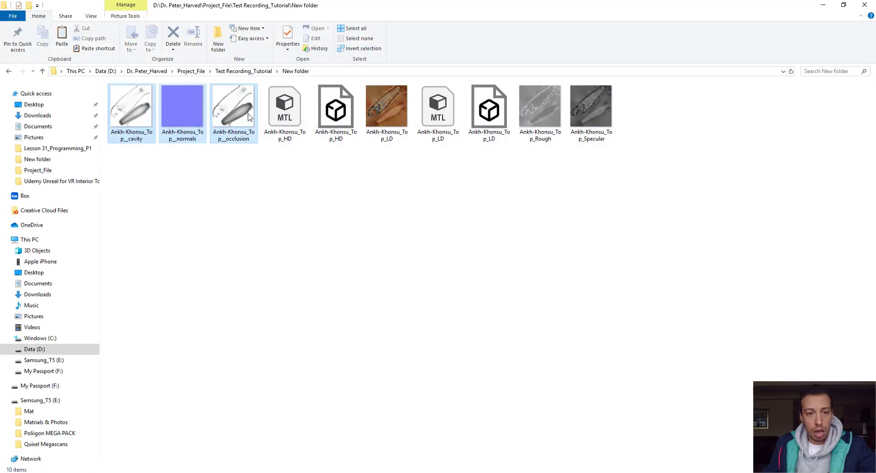
left_click(377, 111, "ctrl")
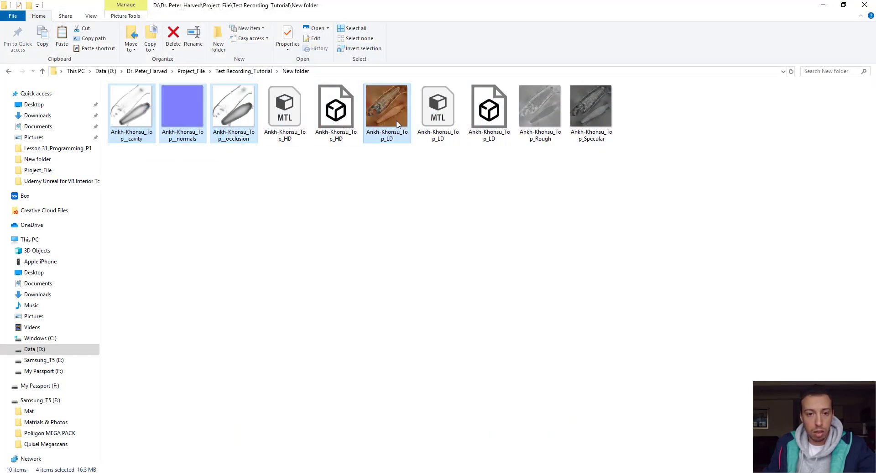
left_click(497, 113)
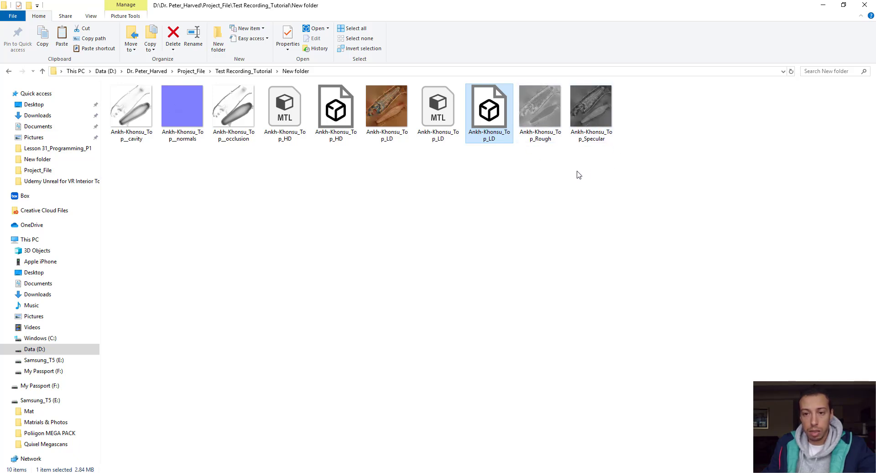
left_click(549, 167)
Open the Ankh-Khonsu_Top_LD texture in Photoshop, unlock its background layer and make a desaturated duplicate of it.
left_click_drag(392, 123, 110, 315)
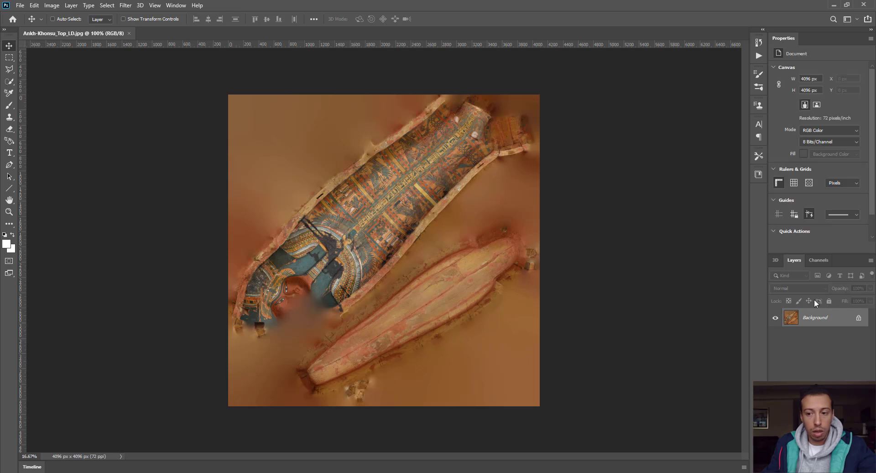
double_click(835, 322)
key("Return")
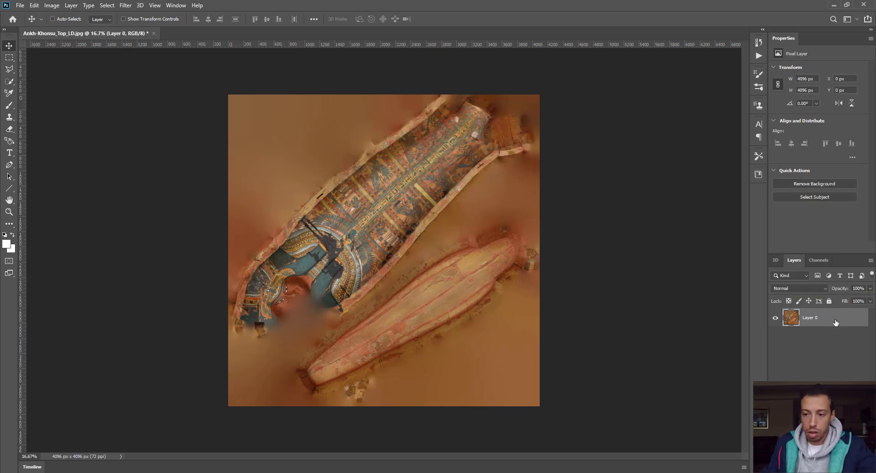
key("ctrl+j")
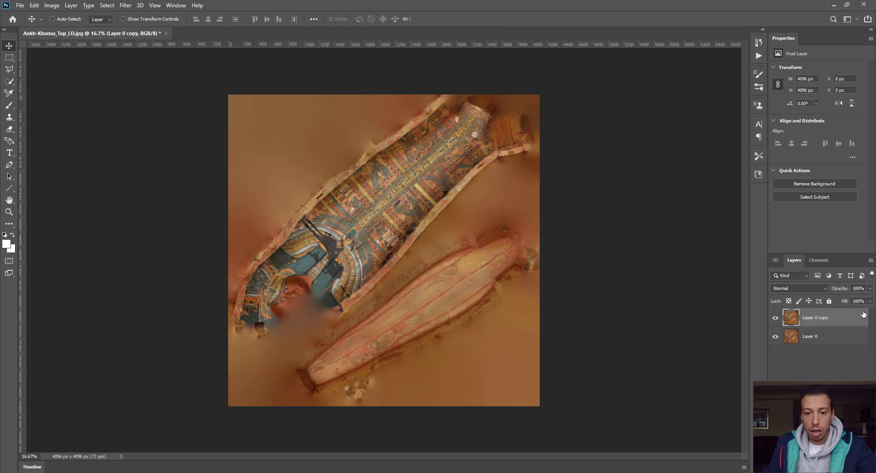
key("ctrl+shift+u")
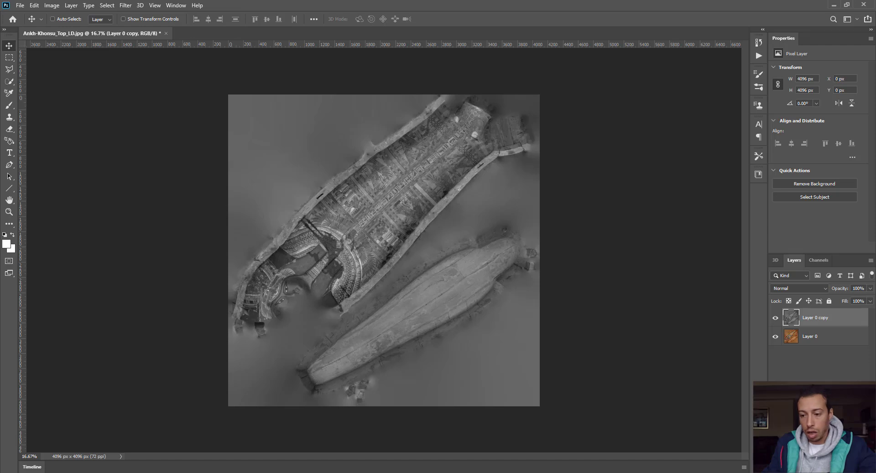
Brighten the desaturated texture with a Curves adjustment layer mapping input 129 to output 168, keeping its mask white.
left_click(829, 466)
left_click(816, 358)
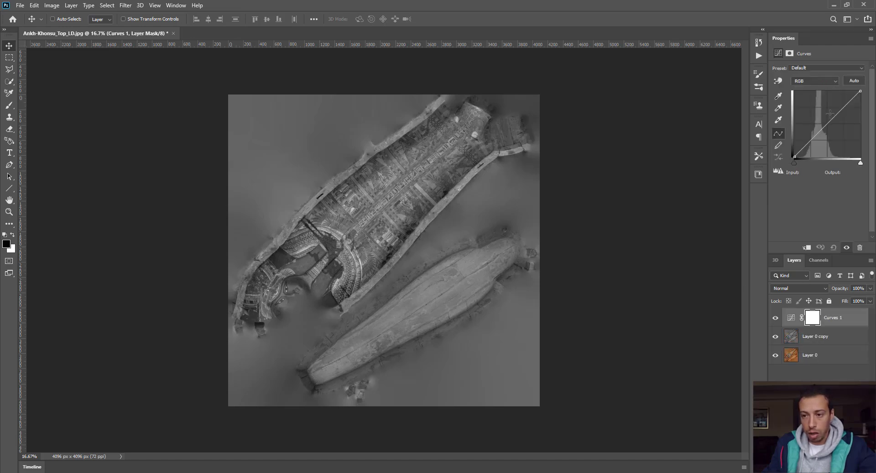
left_click_drag(830, 113, 828, 113)
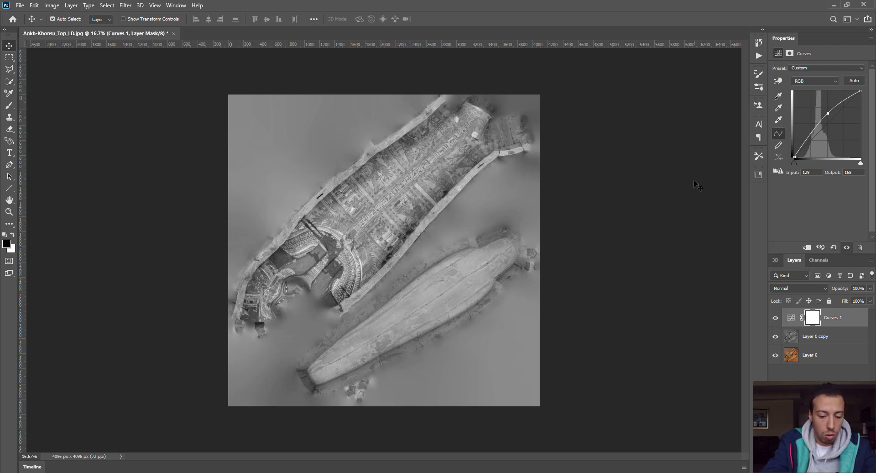
key("ctrl+i")
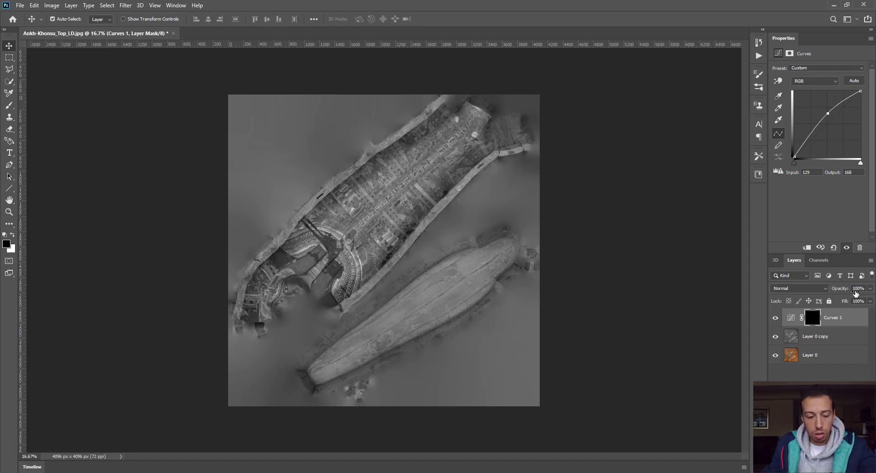
key("ctrl+i")
Merge the Curves adjustment with the desaturated layer and invert the merged layer's tones.
left_click(837, 333)
left_click(840, 324, "shift")
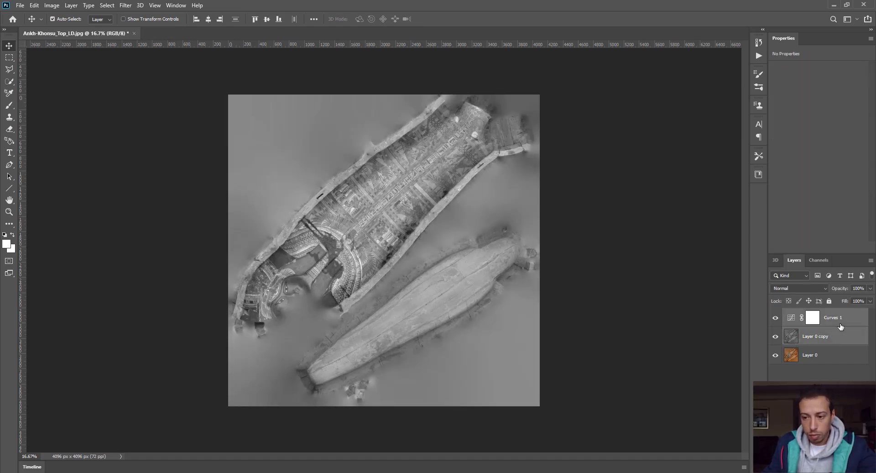
key("ctrl+e")
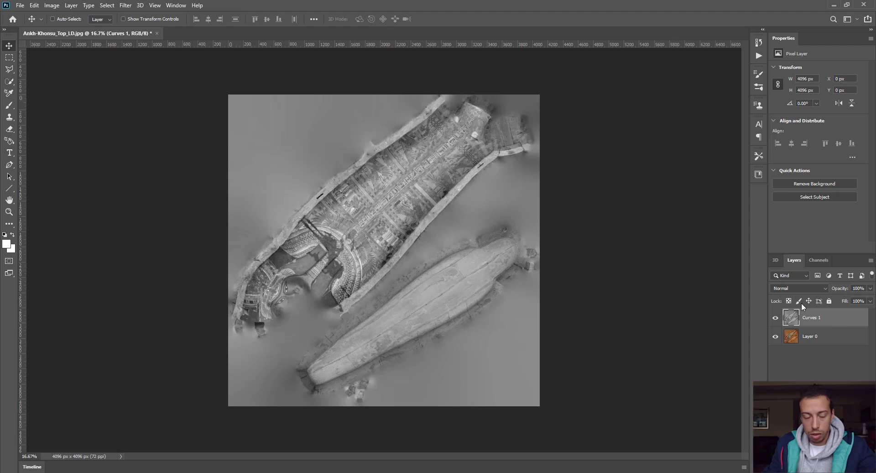
key("ctrl+i")
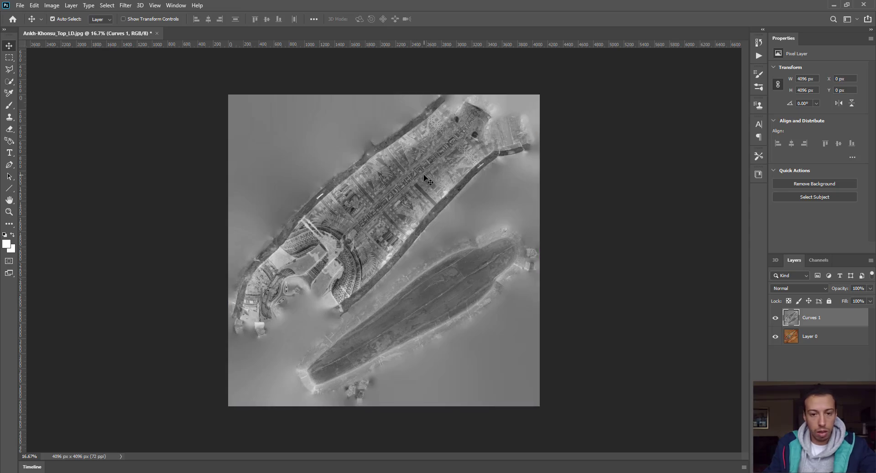
key("ctrl+s")
left_click(406, 283)
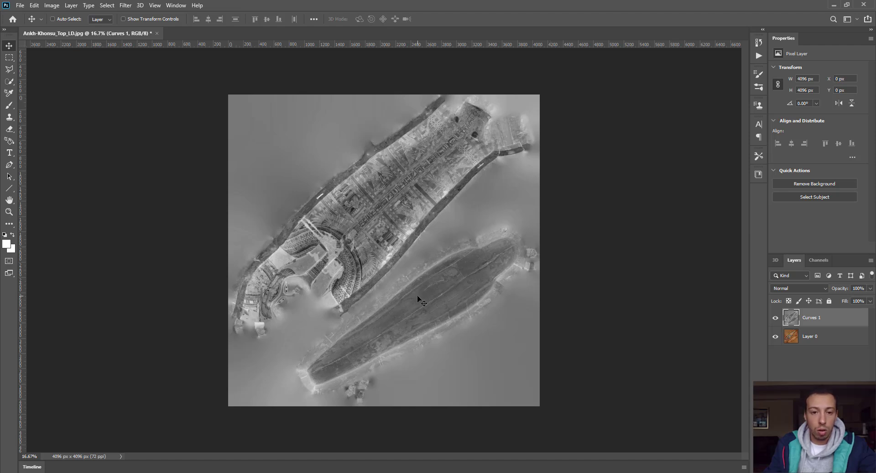
Return to the output folder and review the LD model files and the rough, specular, color, normal, occlusion and cavity maps.
left_click(833, 5)
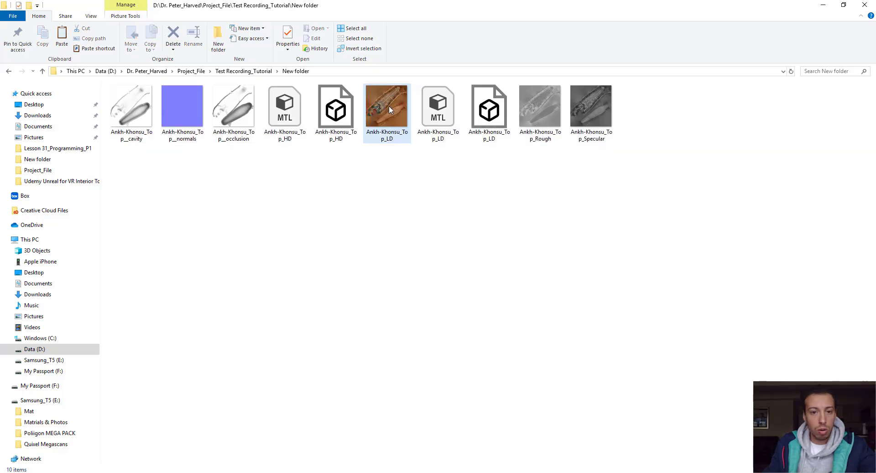
left_click_drag(433, 168, 500, 87)
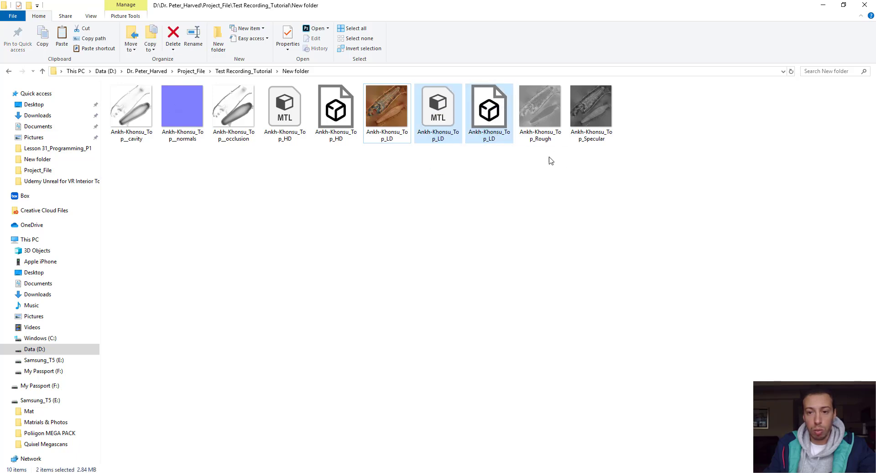
left_click(545, 121)
left_click(594, 122)
left_click(384, 122)
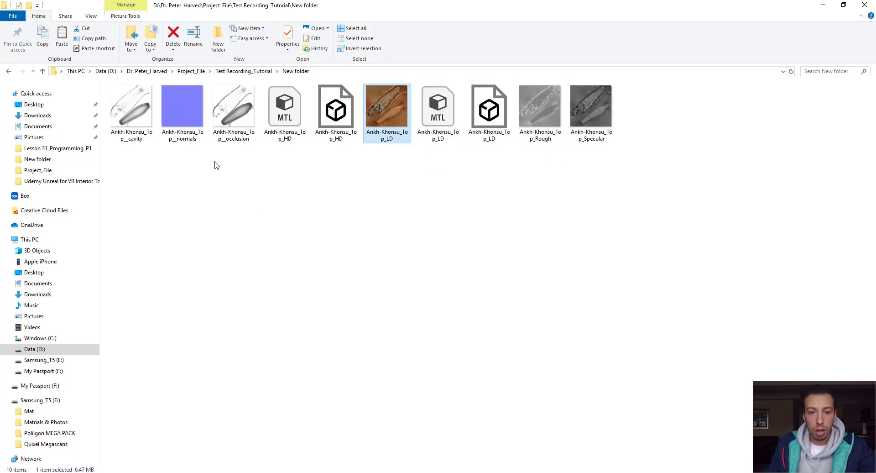
left_click(176, 110)
left_click(239, 115)
left_click(136, 126)
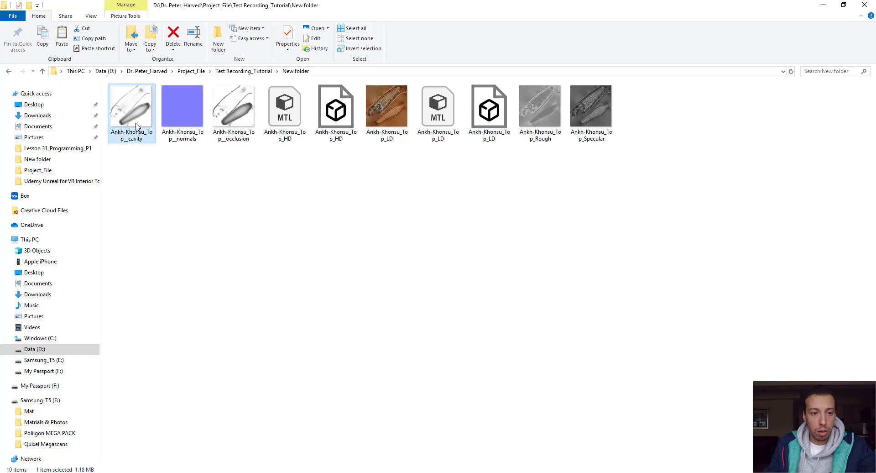
left_click(282, 188)
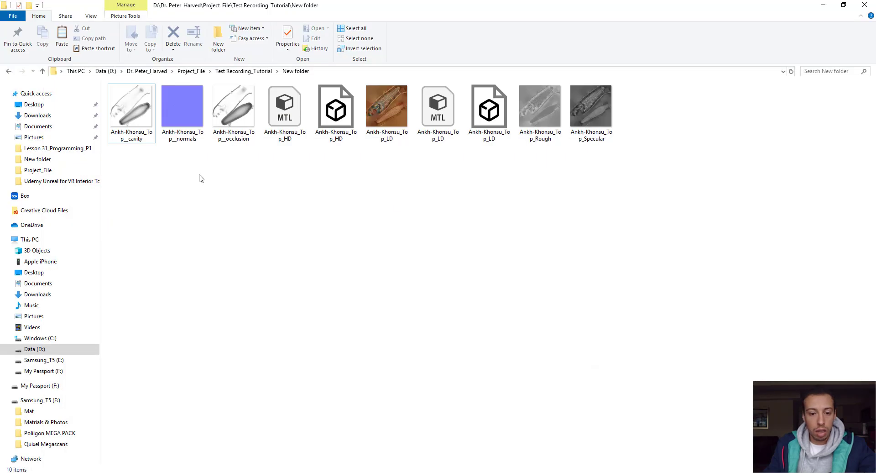
Open the 3Dsmax scene from the Project_File Output folder in 3ds Max and dismiss the isolated objects notice.
left_click(41, 71)
left_click(41, 73)
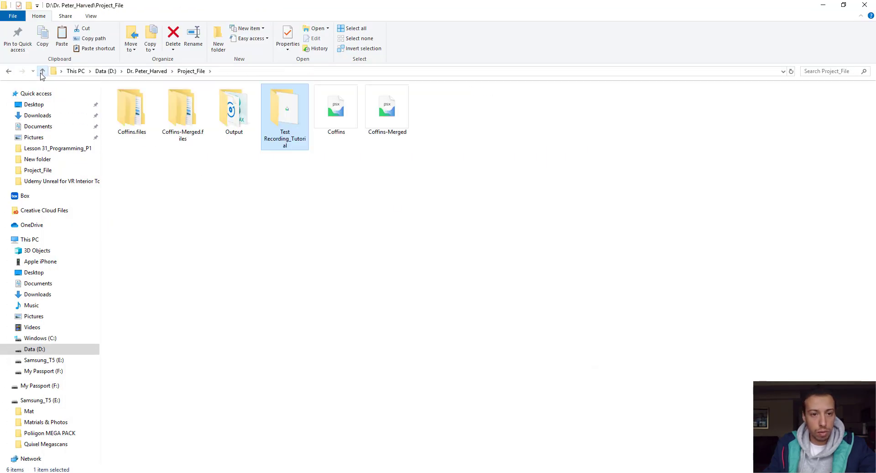
left_click(243, 197)
double_click(235, 109)
left_click_drag(285, 109, 572, 329)
left_click(579, 337)
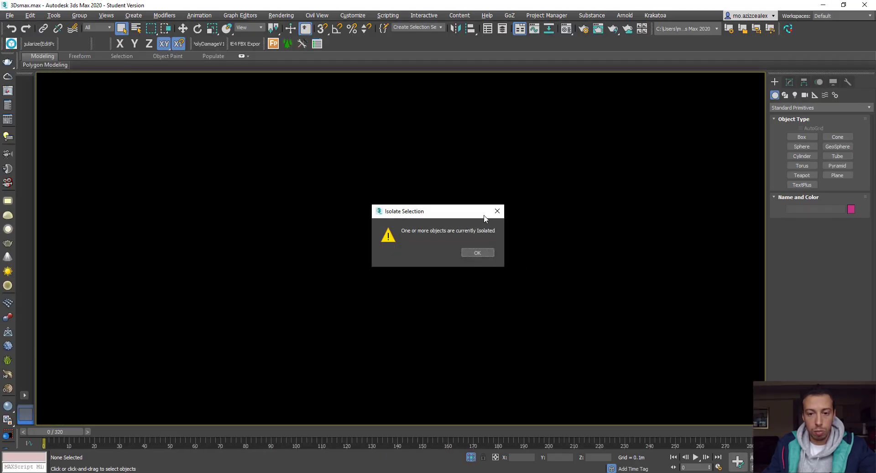
left_click(476, 253)
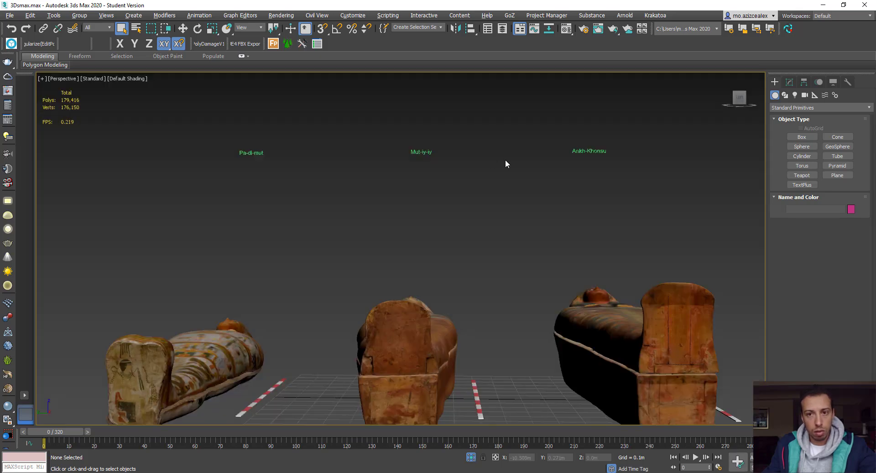
Isolate the Ankh-Khonsu coffin with its name label and scale bar from the other coffins.
mouse_move(582, 237)
middle_mouse_down()
mouse_move(494, 223)
mouse_move(481, 229)
middle_mouse_up()
scroll(480, 229, "down", 2)
left_click_drag(624, 111, 443, 406)
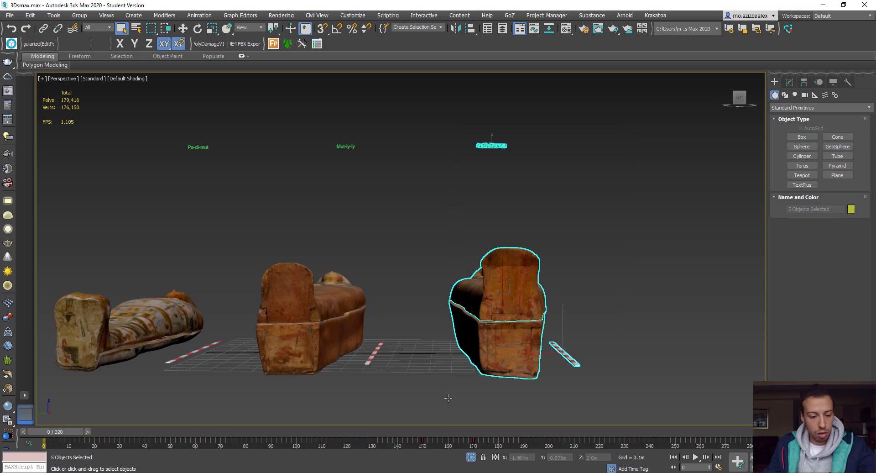
key("alt+q")
middle_click_drag(507, 227, 510, 248, "alt")
scroll(510, 247, "down", 4)
Hide the Ankh-Khonsu name text and the red-and-white scale bar beside the coffin.
left_click(484, 157)
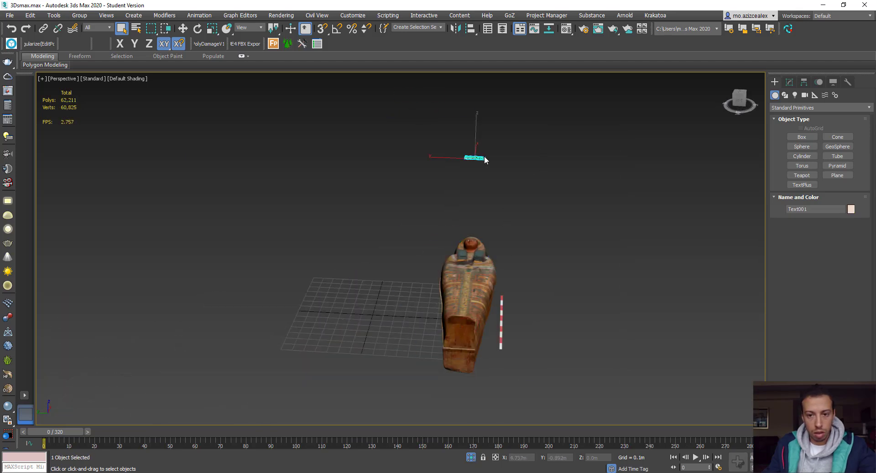
right_click(483, 156)
left_click(515, 122)
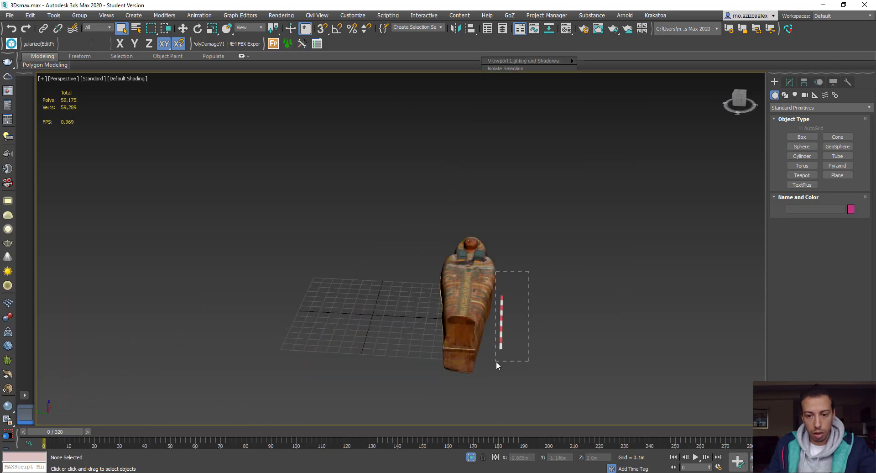
left_click_drag(499, 361, 499, 362)
right_click(501, 320)
left_click(524, 287)
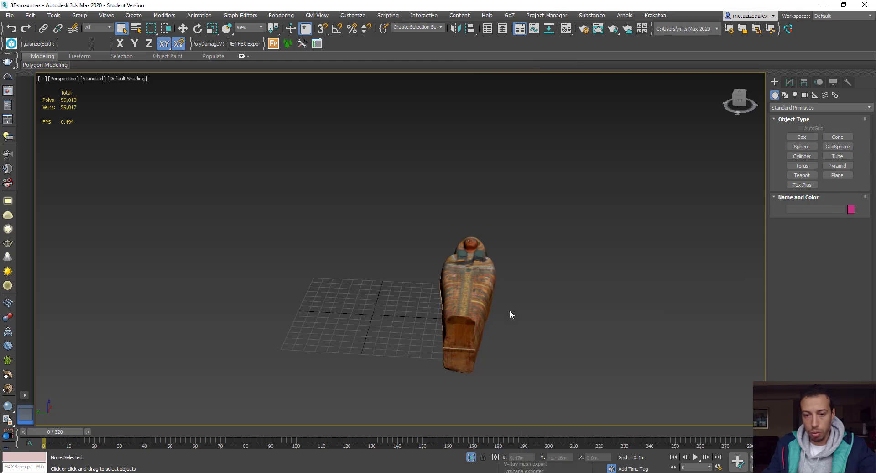
Raise the Ankh-Khonsu lid vertically off its base, look underneath, and undo the move.
left_click(474, 303)
middle_click_drag(511, 327, 491, 310, "alt")
key("w")
scroll(491, 310, "up", 5)
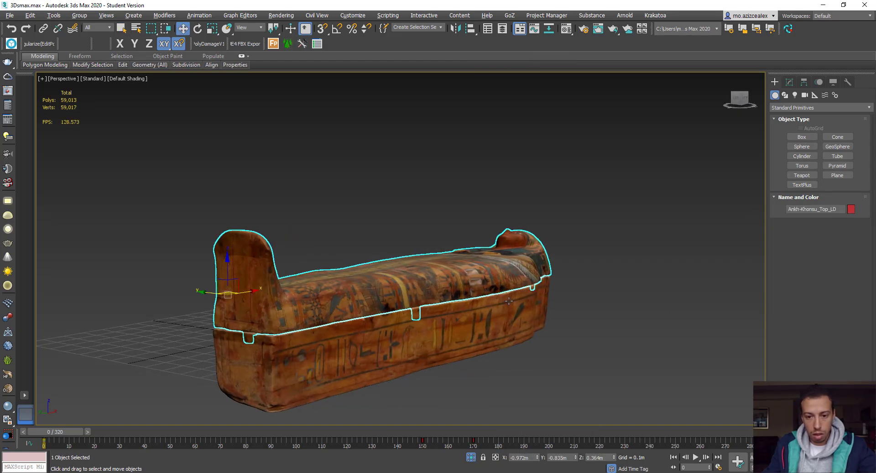
middle_click_drag(284, 285, 268, 289, "alt")
left_click_drag(223, 274, 226, 151)
middle_click_drag(383, 203, 402, 198, "alt")
key("ctrl+z")
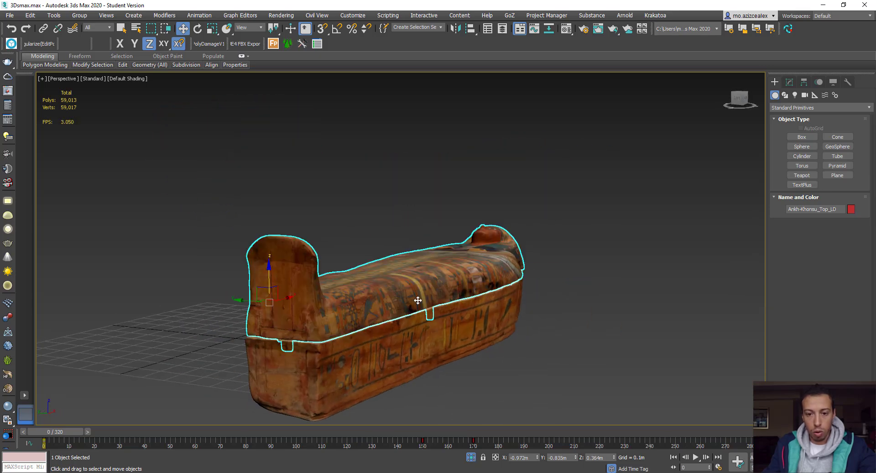
Switch to Metashape and show the markers and scale bars on the Ankh-khonsu TOP model.
key("alt+Tab")
left_click_drag(431, 253, 427, 253)
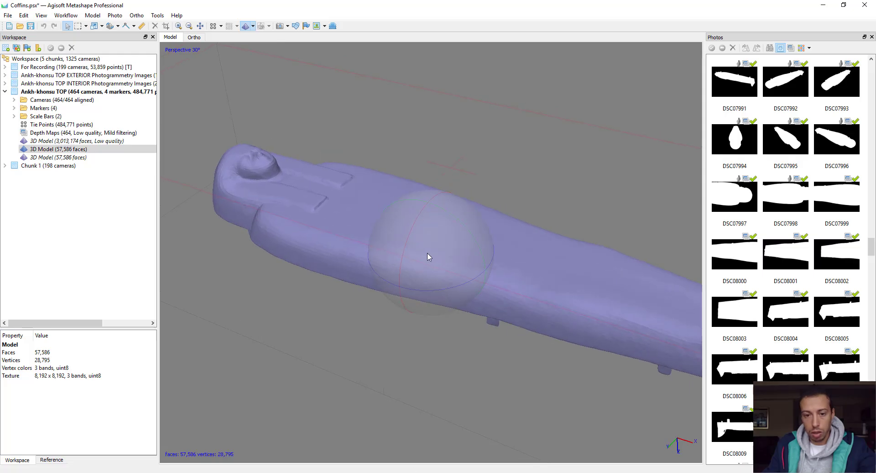
left_click(305, 25)
left_click_drag(509, 258, 533, 225)
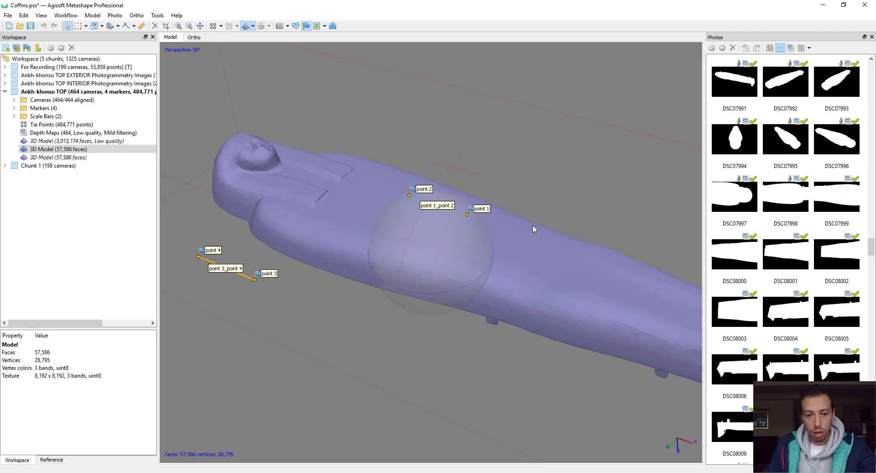
Show the photo thumbnails without their masks and browse the lid's interior and exterior photos.
left_click(781, 48)
scroll(792, 312, "down", 10)
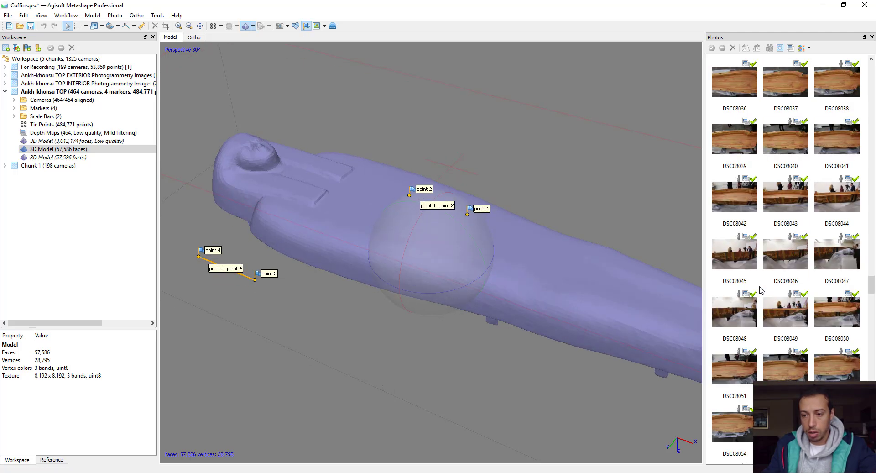
scroll(792, 312, "down", 6)
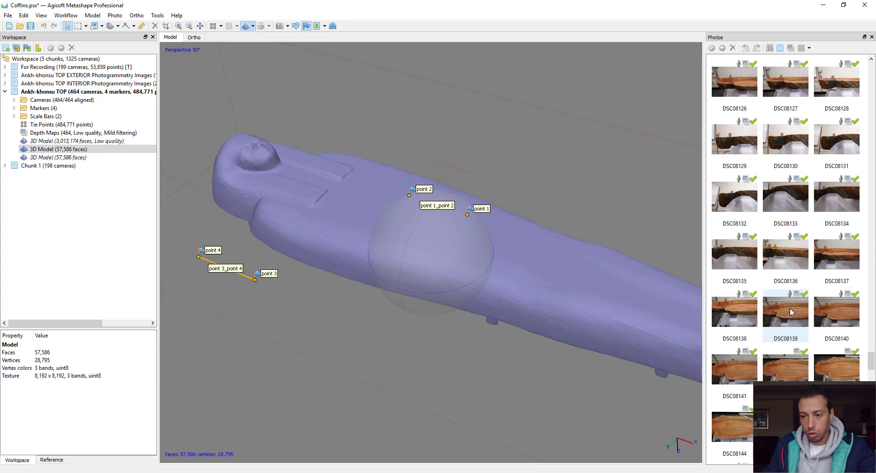
scroll(795, 320, "up", 20)
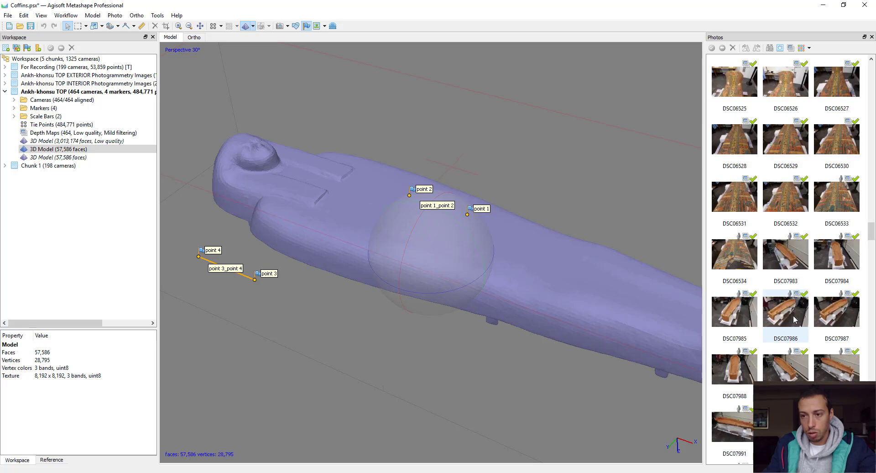
Open photo DSC06462, examine the point 1 and point 2 scale bar targets, and show the reference data for the scale bars.
double_click(734, 81)
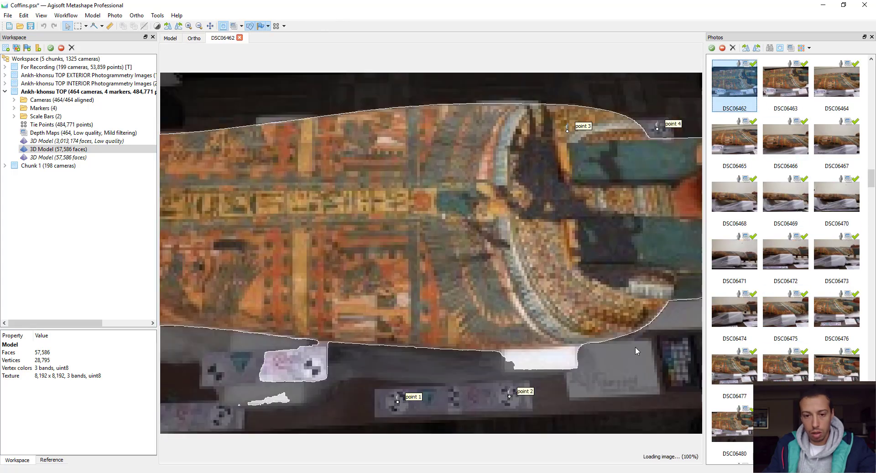
scroll(502, 402, "up", 5)
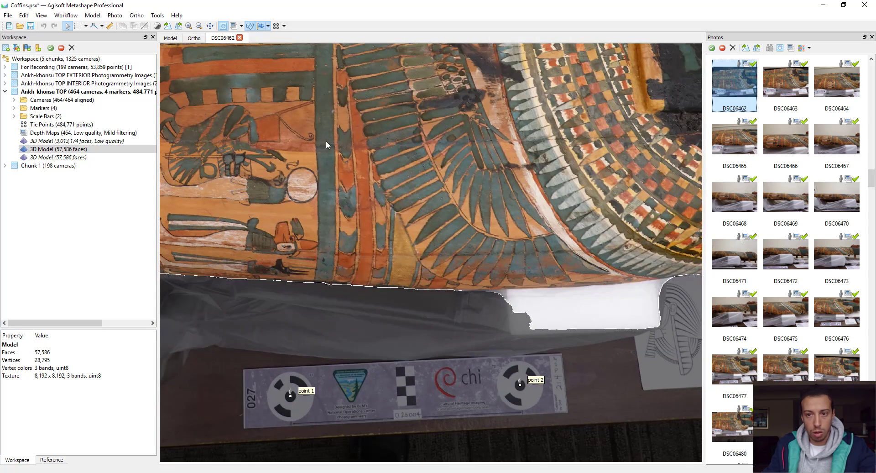
left_click(50, 459)
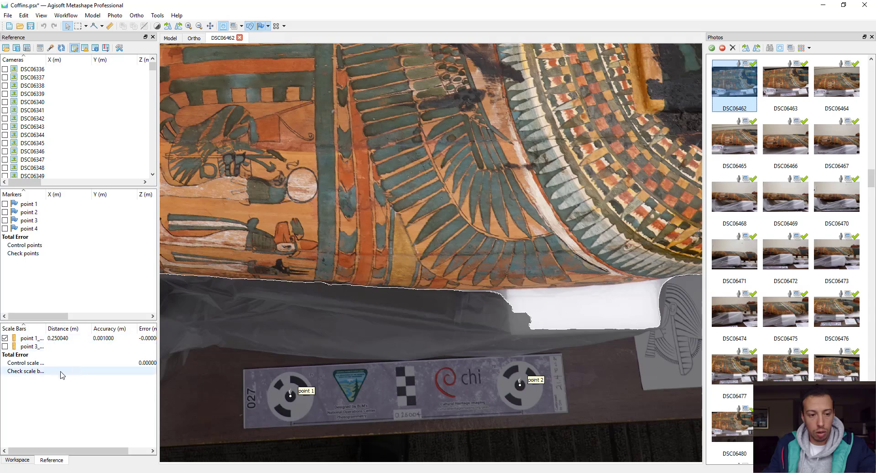
Return to 3ds Max and lift the lid well above the base to expose the coffin's interior.
left_click(825, 5)
middle_click_drag(360, 272, 393, 257, "alt")
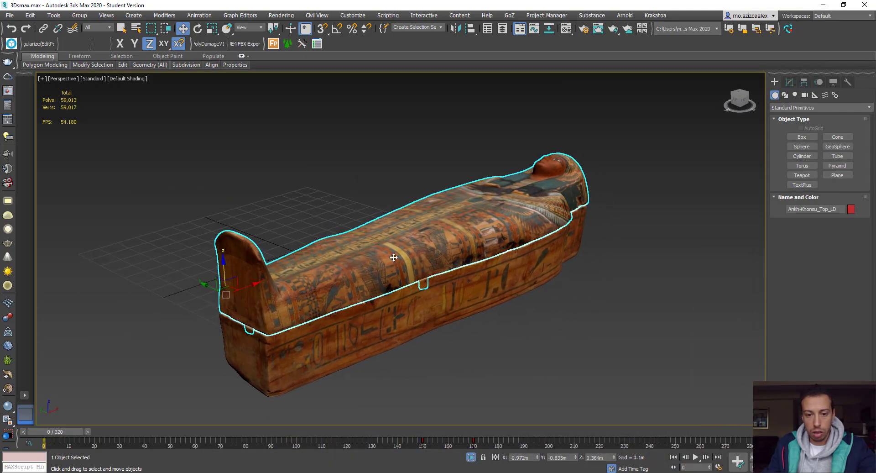
left_click_drag(227, 267, 225, 184)
middle_click_drag(432, 276, 534, 340, "alt")
scroll(422, 263, "up", 3)
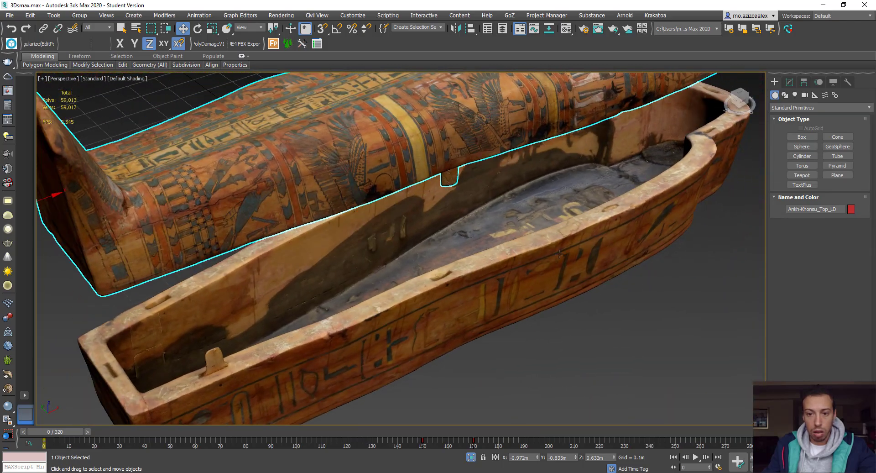
Examine the painted texture on the coffin up close, including the lid's collar and headdress, and undo the lid move.
scroll(523, 260, "up", 5)
middle_click_drag(522, 259, 397, 437, "alt")
scroll(465, 313, "up", 5)
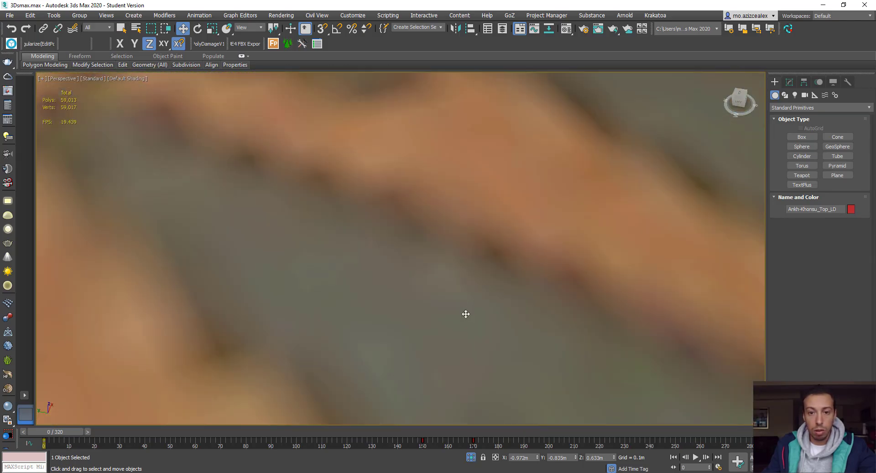
middle_click_drag(465, 313, 414, 257)
scroll(424, 245, "down", 10)
scroll(414, 257, "down", 6)
middle_click_drag(607, 228, 408, 327, "alt")
scroll(415, 259, "down", 4)
scroll(385, 294, "up", 6)
scroll(384, 295, "down", 6)
scroll(339, 225, "up", 6)
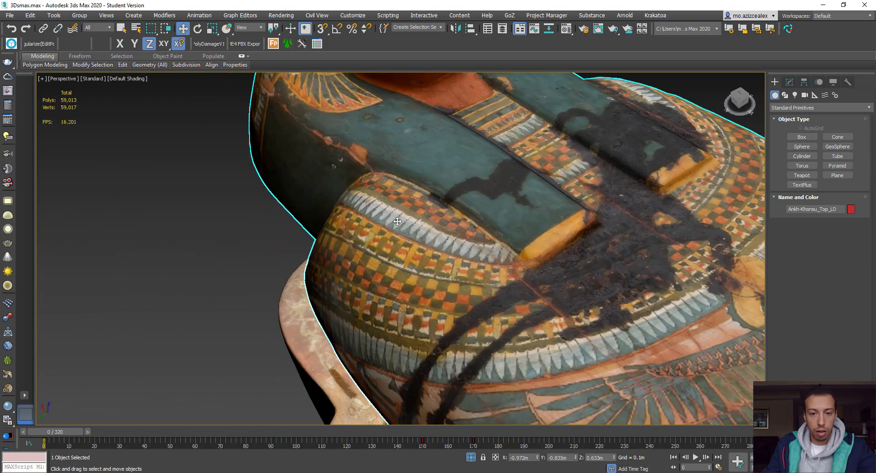
middle_click_drag(342, 232, 400, 216, "alt")
scroll(402, 220, "down", 5)
middle_click_drag(465, 250, 522, 254)
key("ctrl+z")
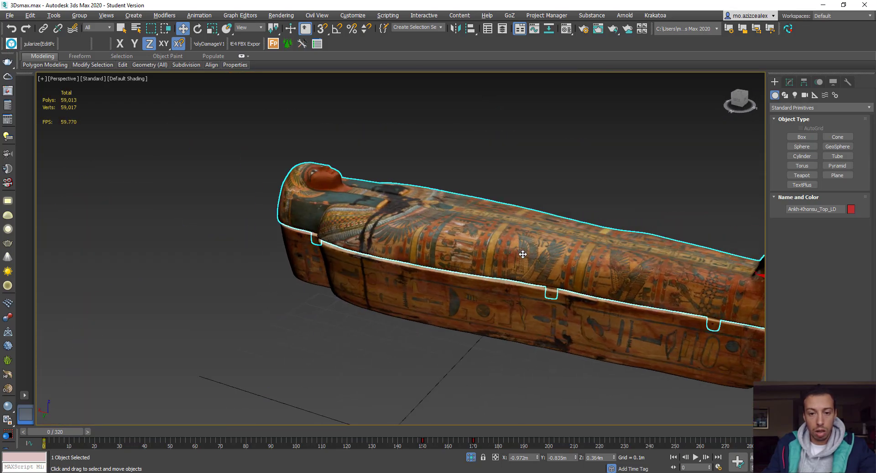
Play the coffin-opening animation to review the lid's movement and return the timeline to frame 0.
middle_click_drag(639, 308, 173, 440)
mouse_move(61, 431)
left_mouse_down()
mouse_move(313, 431)
mouse_move(46, 431)
left_mouse_up()
middle_click_drag(306, 241, 575, 292, "alt")
left_click(696, 456)
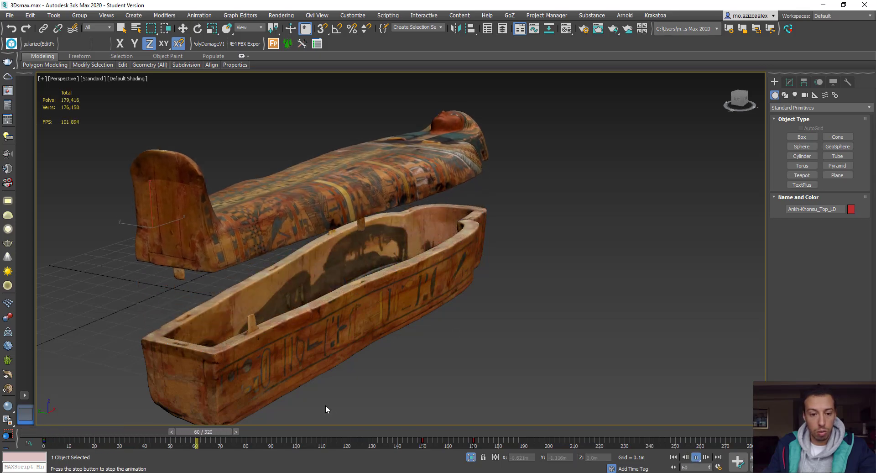
left_click_drag(249, 431, 3, 430)
key("w")
middle_click_drag(361, 267, 413, 320, "alt")
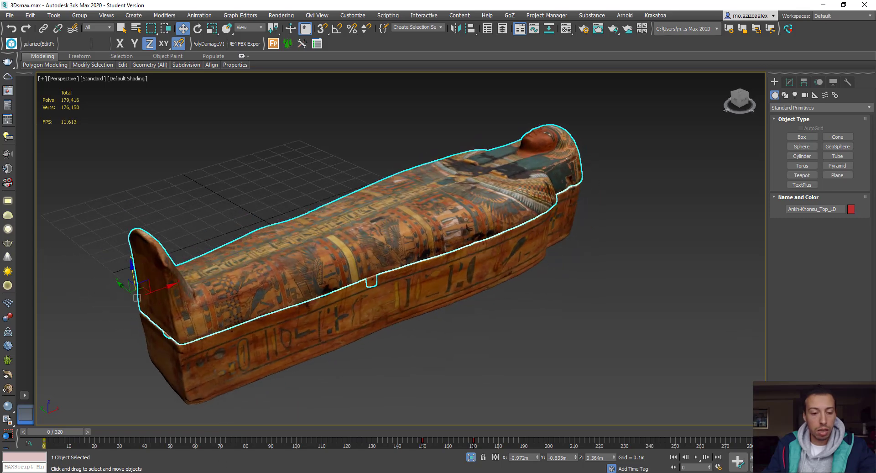
Switch to Sketchfab in Chrome, view and dismiss the upload dialog, and open the Coffin of Ankh-Khonsu model from the newsfeed.
mouse_move(235, 472)
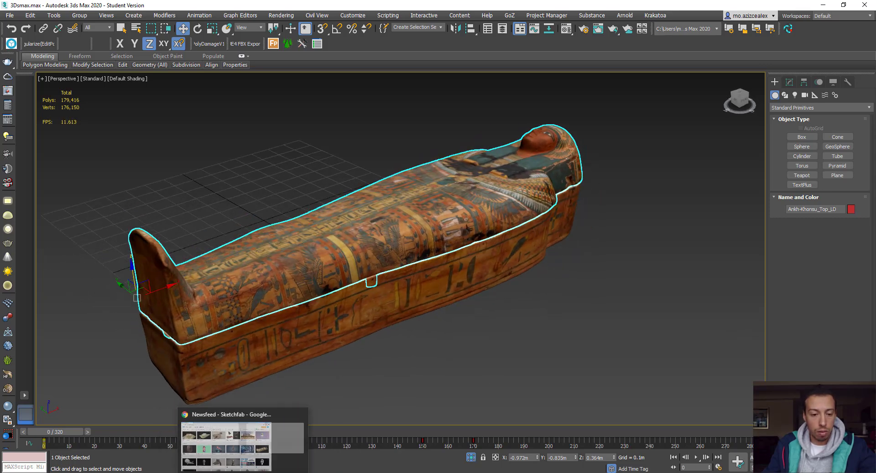
left_click(243, 434)
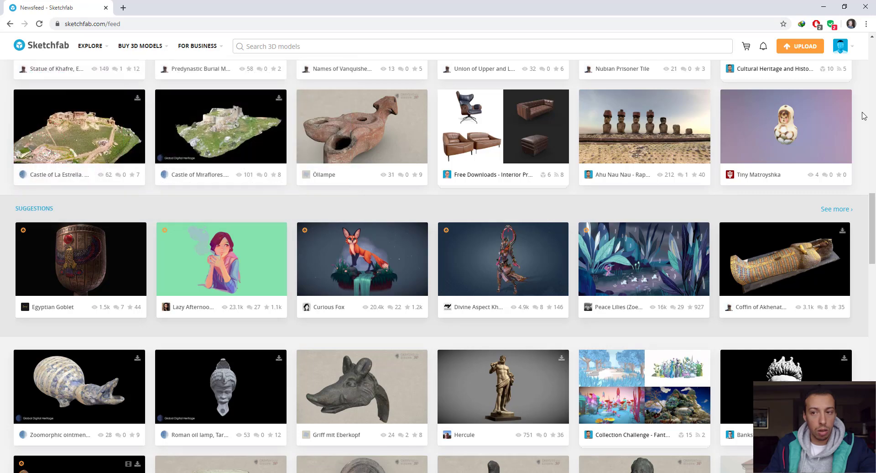
left_click(803, 46)
left_click(527, 372)
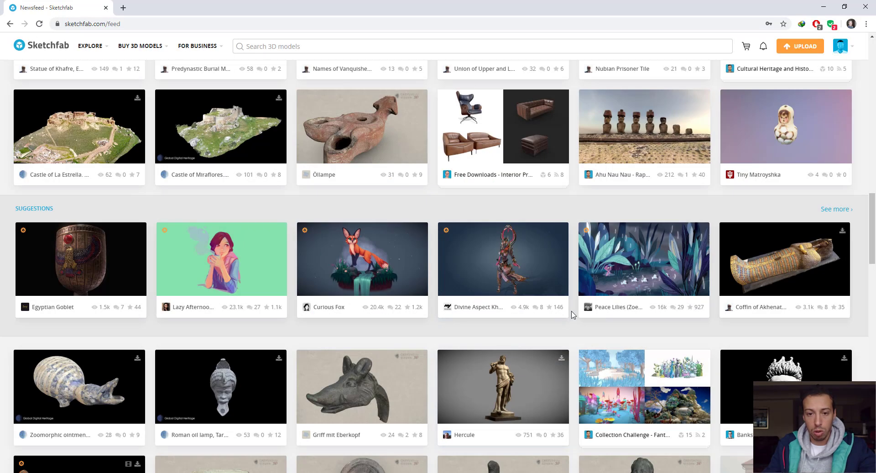
scroll(509, 257, "down", 8)
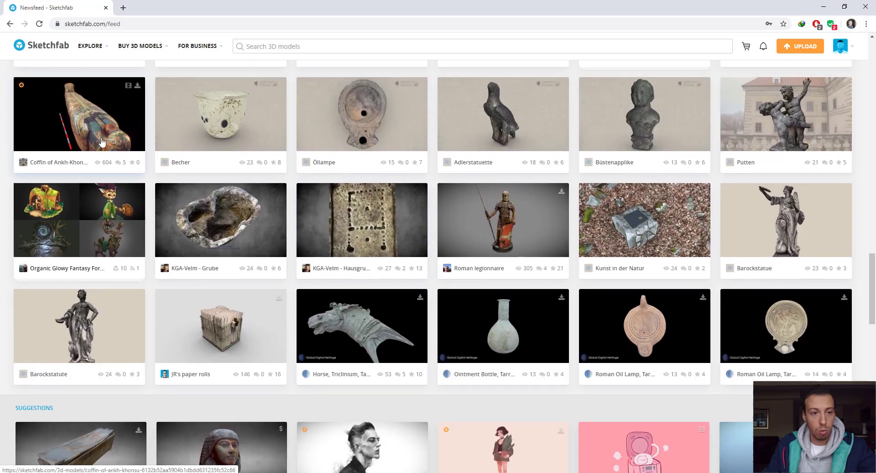
left_click(102, 142)
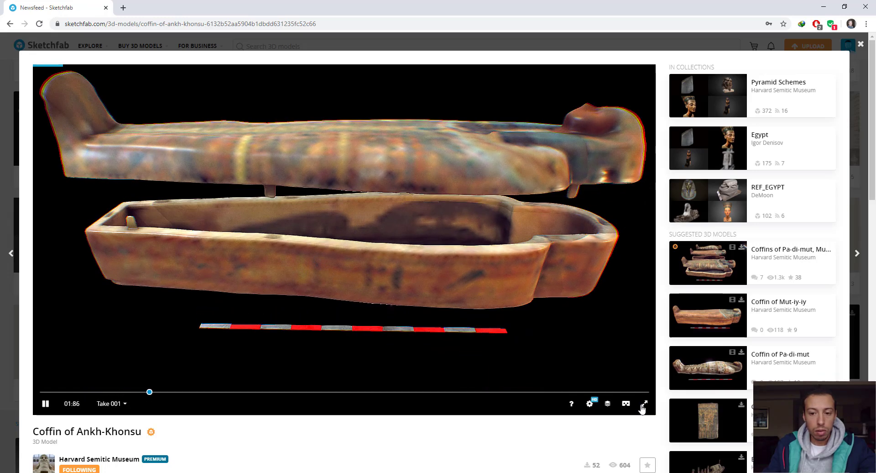
View the Coffin of Ankh-Khonsu full screen and examine its interior and the painted, reflective lid surface up close.
left_click(644, 404)
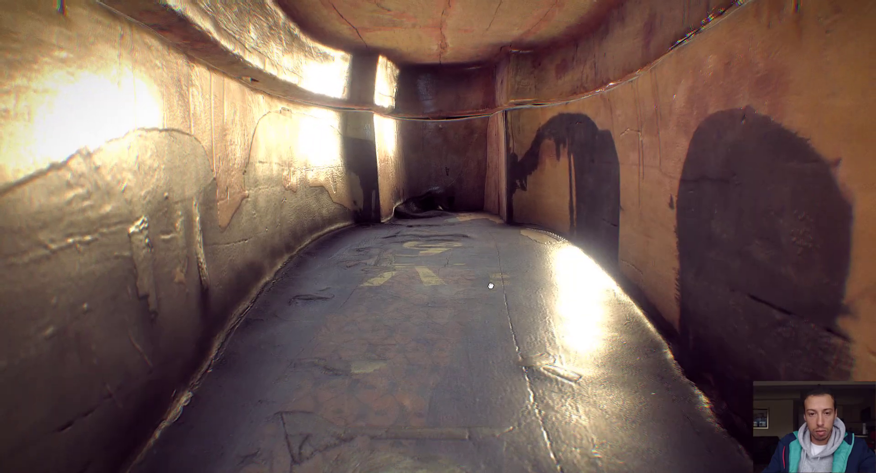
left_click_drag(491, 286, 459, 315)
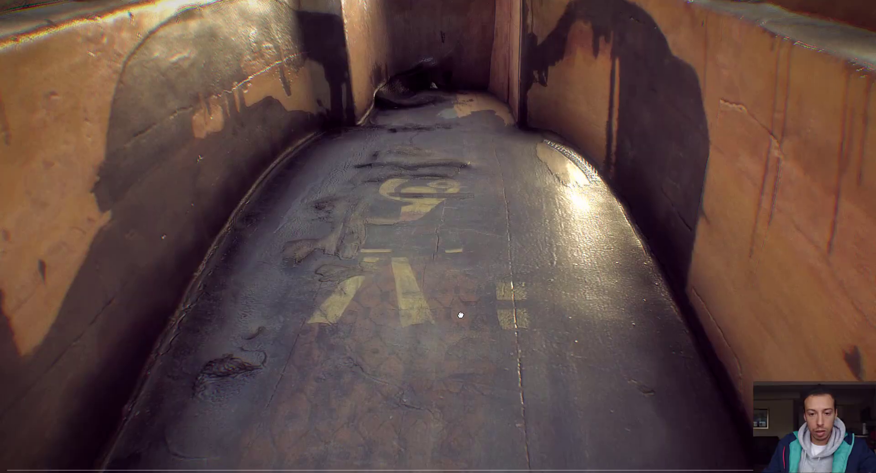
left_click_drag(444, 212, 444, 299)
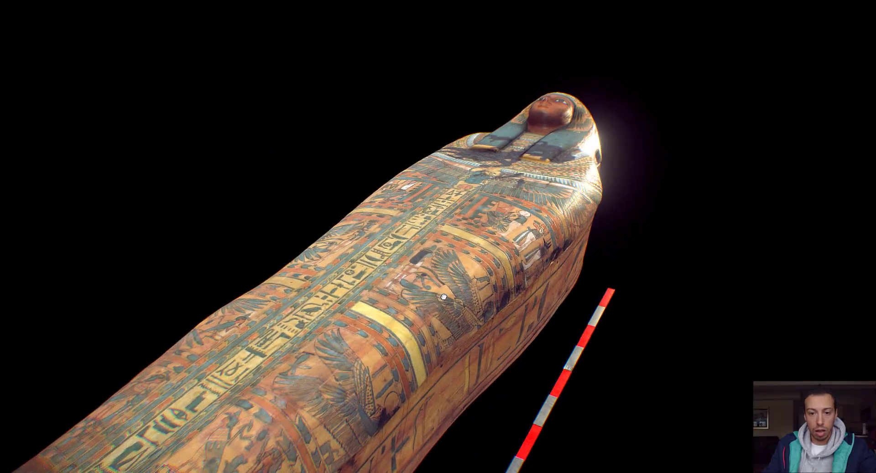
scroll(525, 276, "up", 5)
left_click_drag(525, 276, 546, 209)
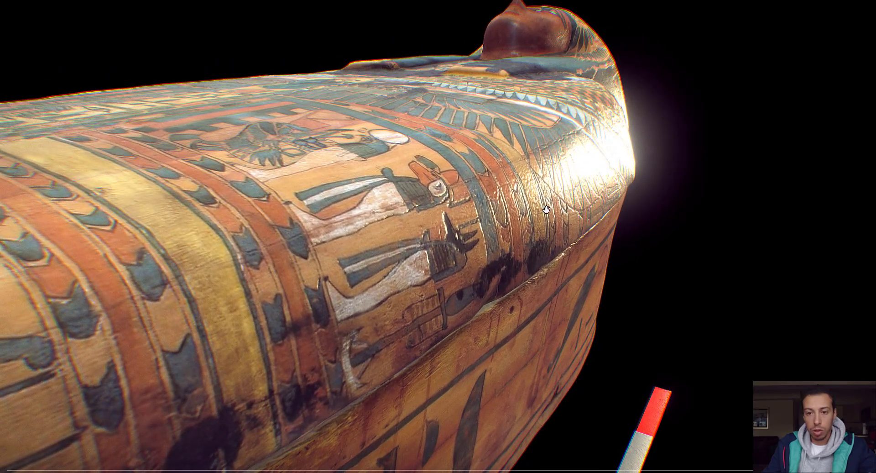
Compare the coffin's Normal Map, Matcap+Surface and Matcap views in the Model Inspector, and restore Final Render.
key("i")
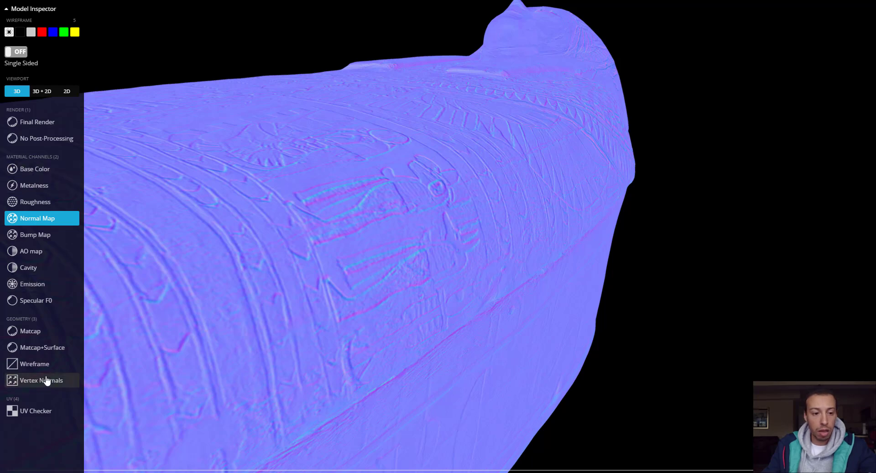
left_click(44, 348)
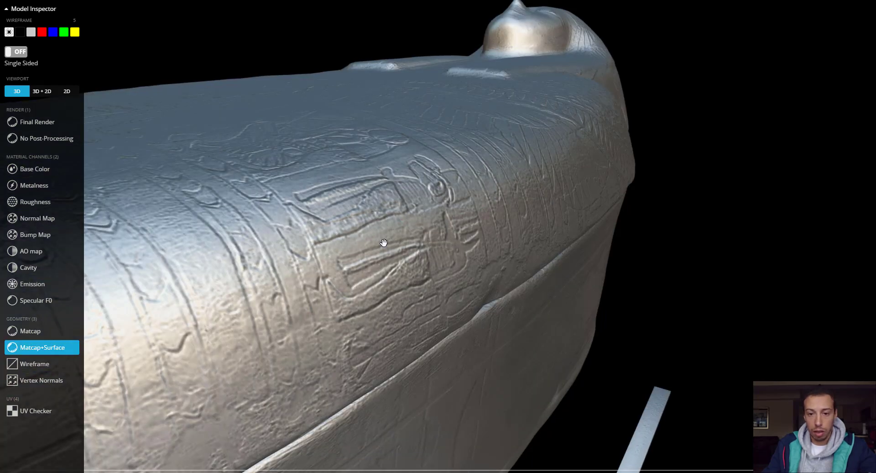
left_click(58, 335)
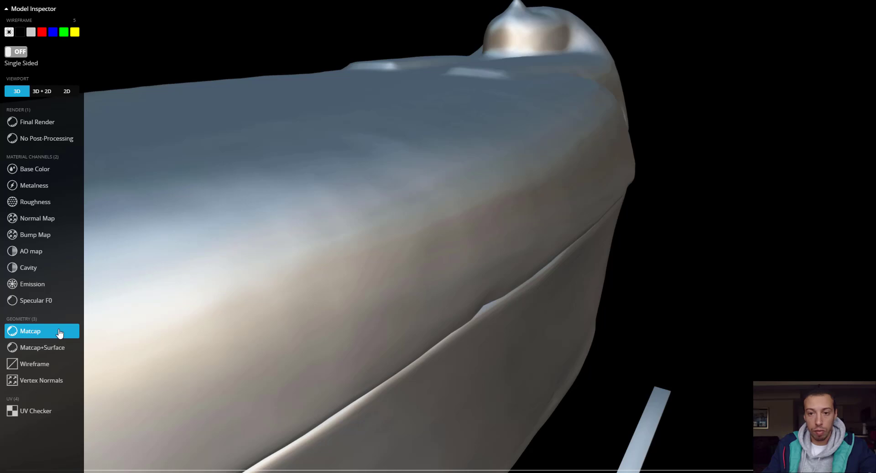
left_click(43, 349)
left_click_drag(481, 83, 599, 97)
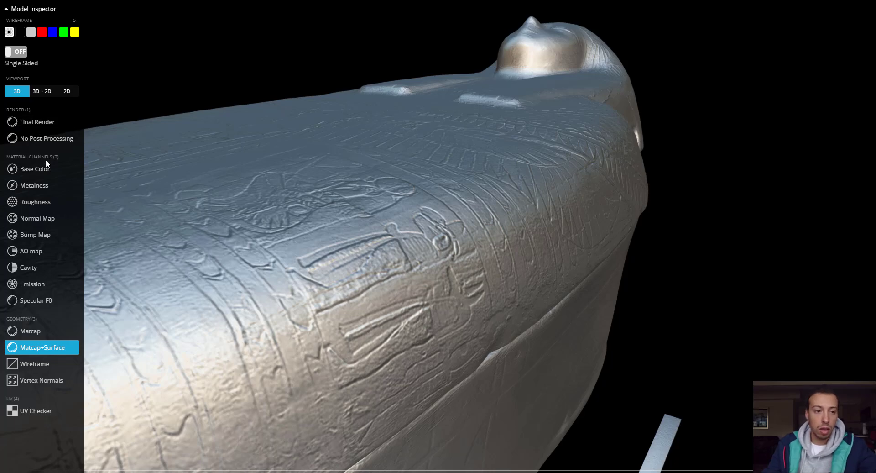
left_click(53, 126)
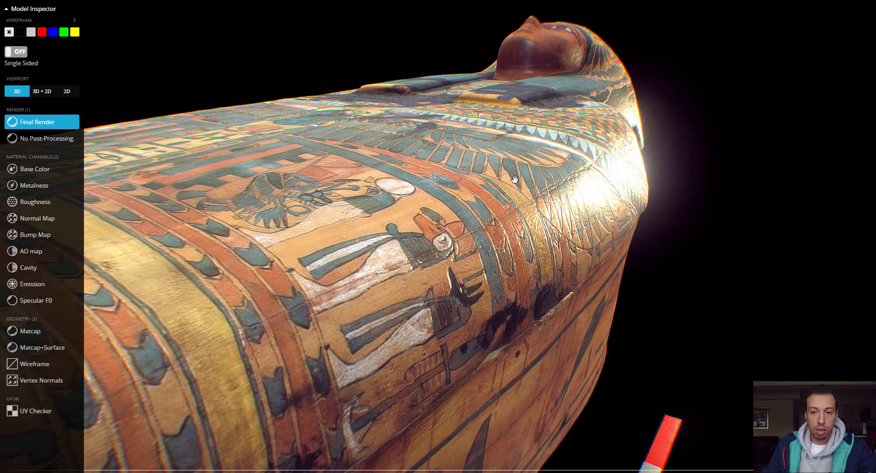
Examine the painted lid and coffin side in the final render from another angle, and leave the full-screen view.
left_click_drag(638, 255, 572, 248)
scroll(702, 302, "down", 1)
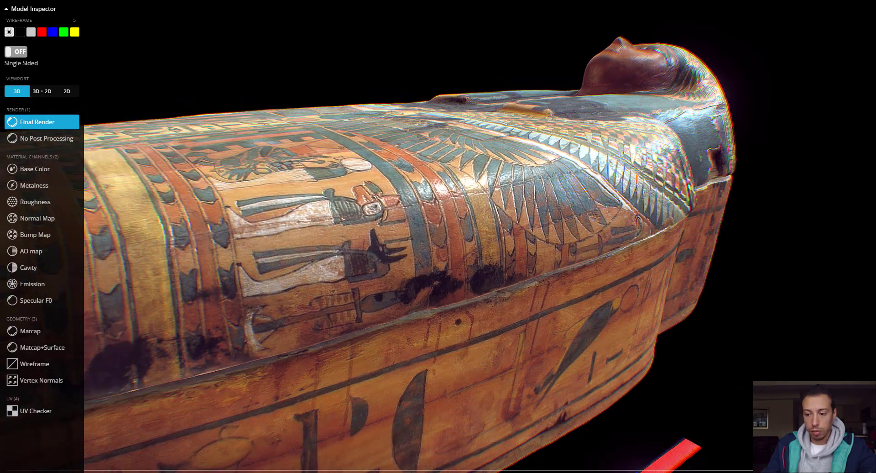
key("Escape")
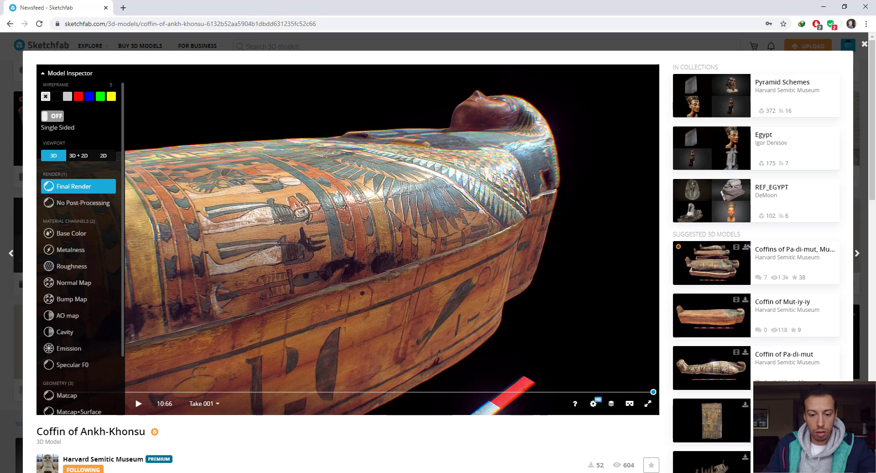
Switch to Agisoft Metashape, close the DSC06462 photo, and display the coffin lid model with its texture.
left_click(392, 472)
scroll(409, 337, "down", 6)
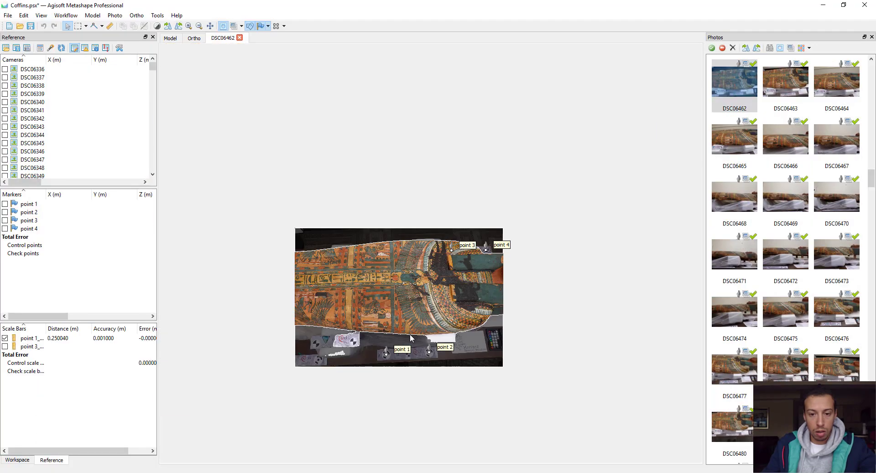
left_click(239, 39)
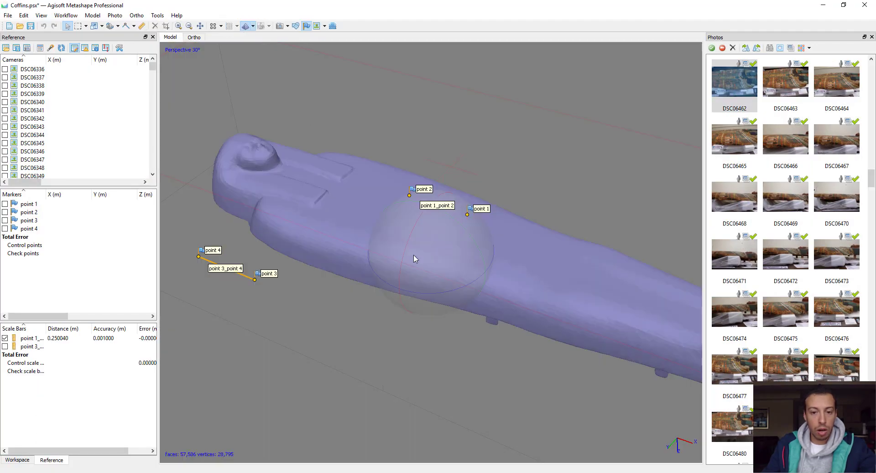
left_click(252, 28)
left_click(269, 78)
Examine the textured coffin lid from both sides and the foot end, and show the project's workspace tree.
middle_click_drag(466, 240, 432, 229)
scroll(427, 278, "up", 3)
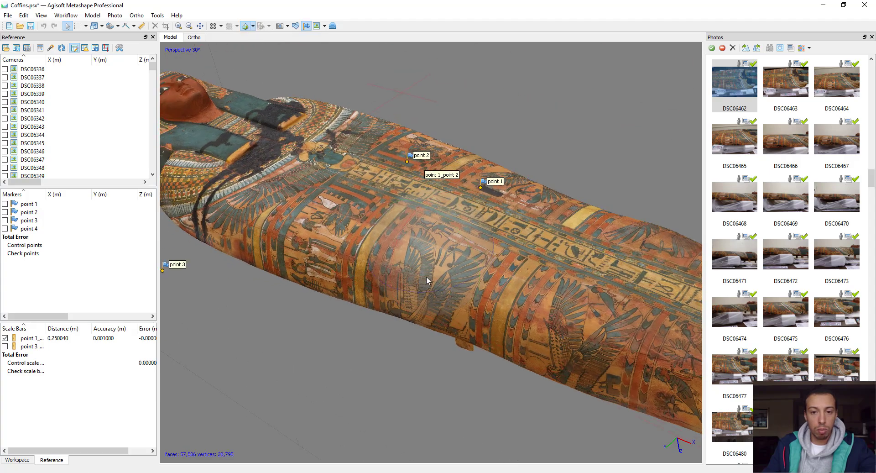
mouse_move(428, 281)
left_mouse_down()
mouse_move(522, 286)
mouse_move(475, 257)
mouse_move(543, 290)
mouse_move(519, 284)
mouse_move(496, 240)
mouse_move(524, 277)
mouse_move(456, 250)
mouse_move(458, 264)
mouse_move(473, 257)
mouse_move(438, 278)
mouse_move(450, 255)
mouse_move(431, 250)
mouse_move(442, 278)
left_mouse_up()
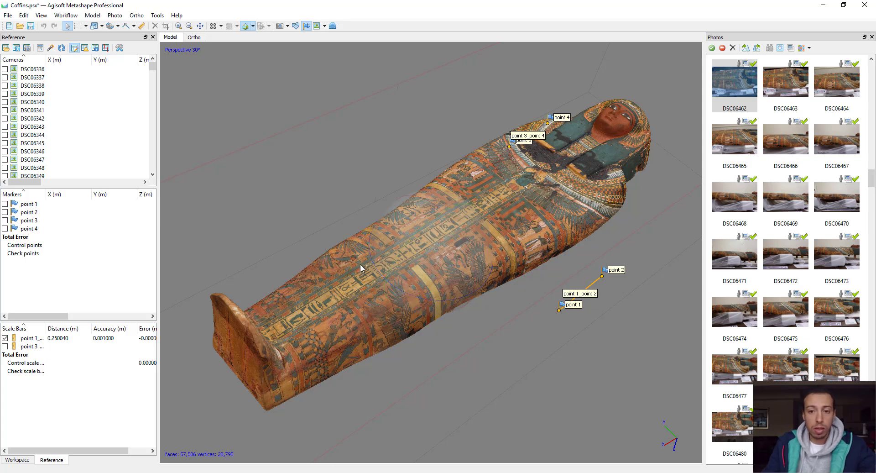
left_click_drag(442, 257, 474, 208)
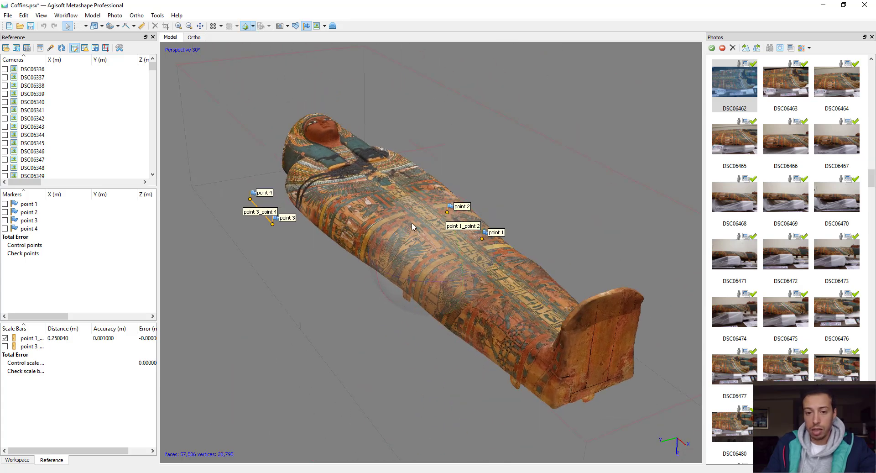
left_click(17, 460)
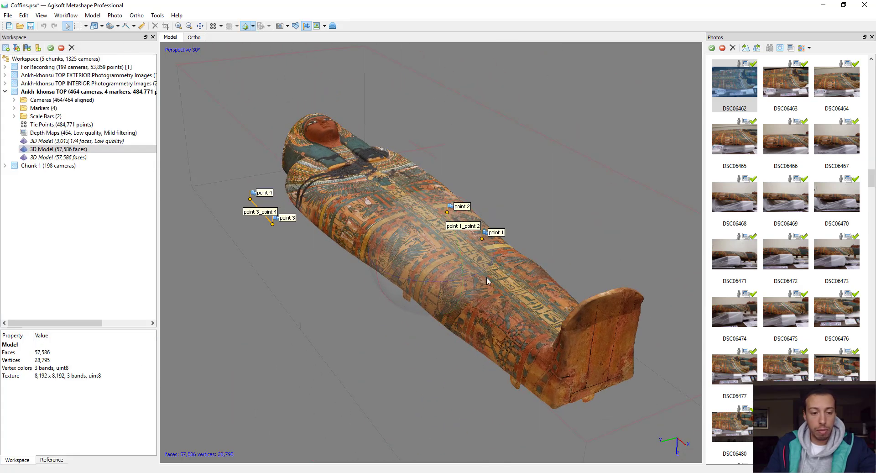
left_click_drag(428, 225, 480, 269)
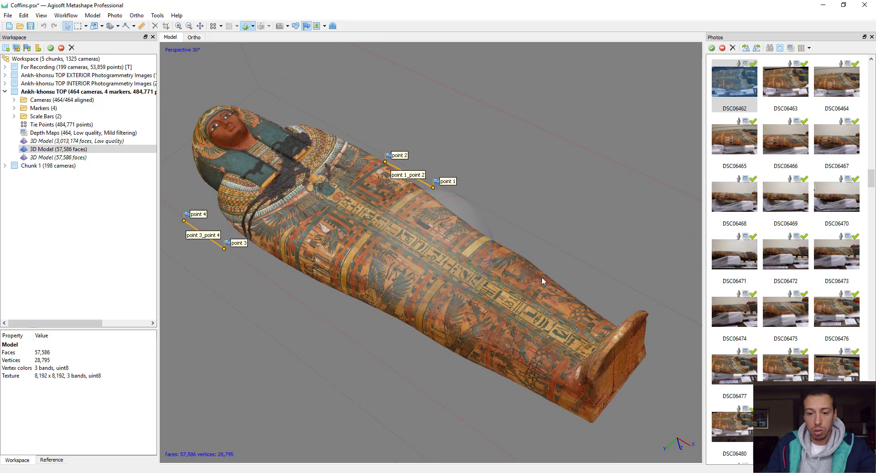